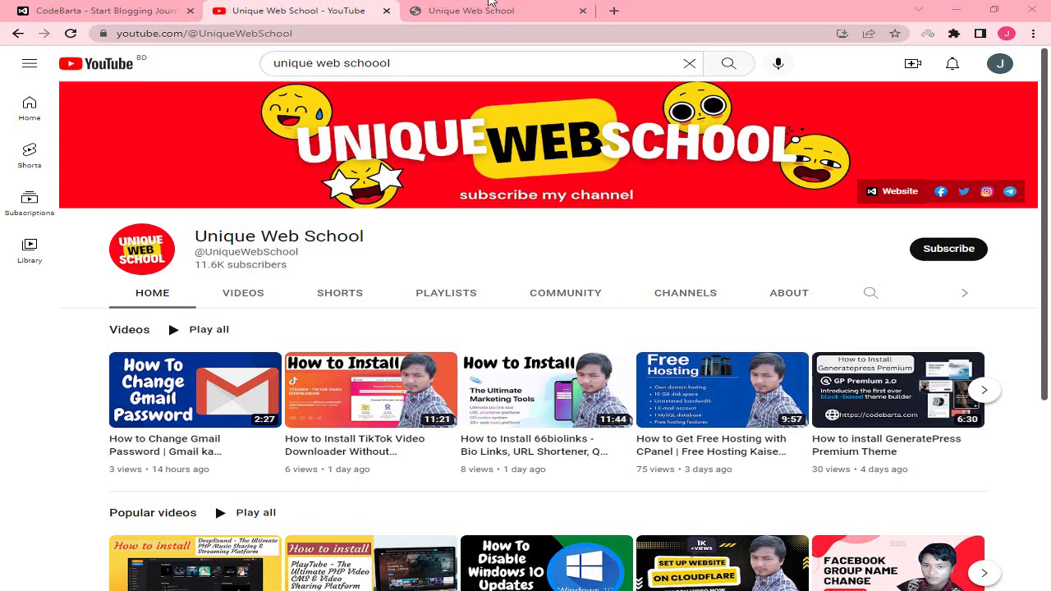
- Open the General settings in the administration center of the Unique Web School Q&A site
{"action": "left_click", "coordinate": [488, 7]}
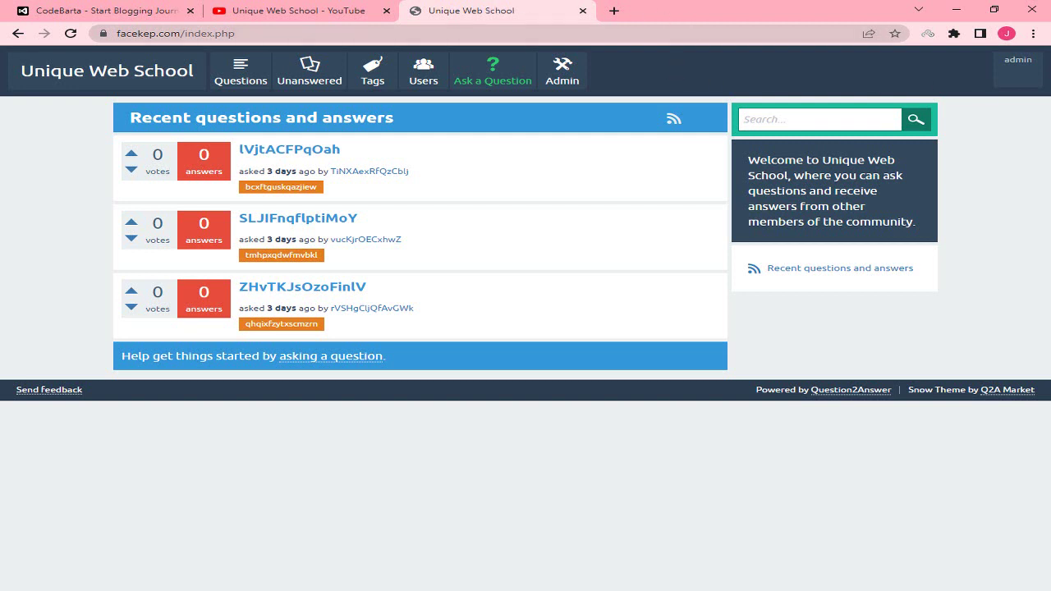
{"action": "left_click", "coordinate": [563, 73]}
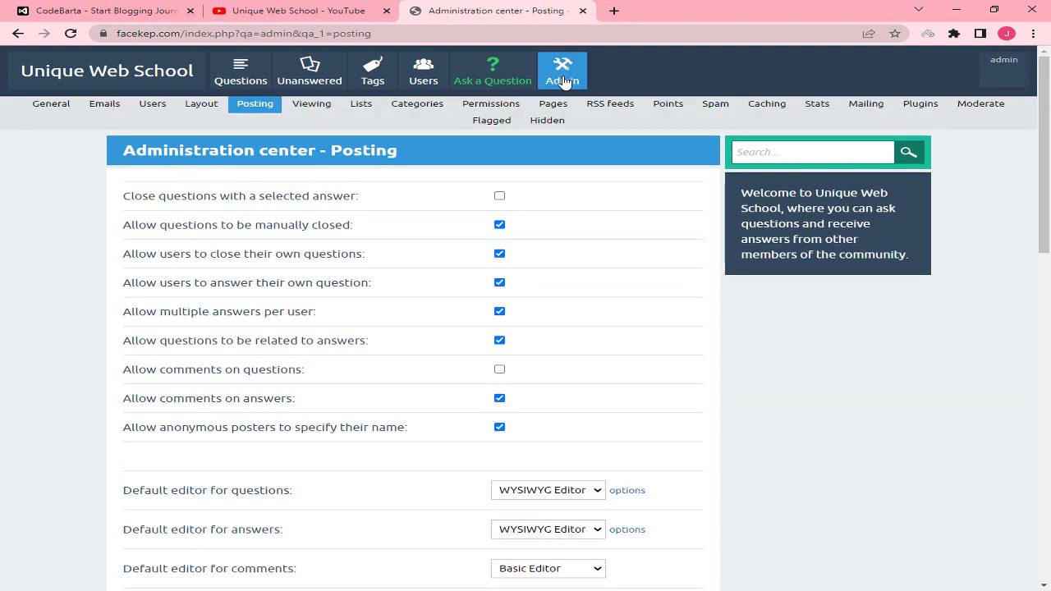
{"action": "left_click", "coordinate": [51, 106]}
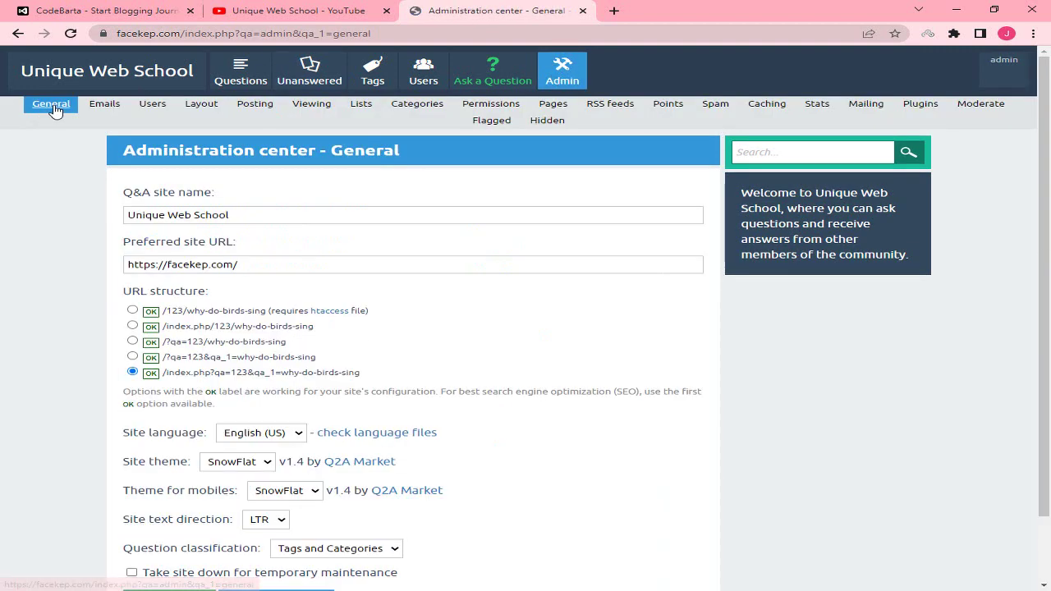
{"action": "left_click", "coordinate": [48, 109]}
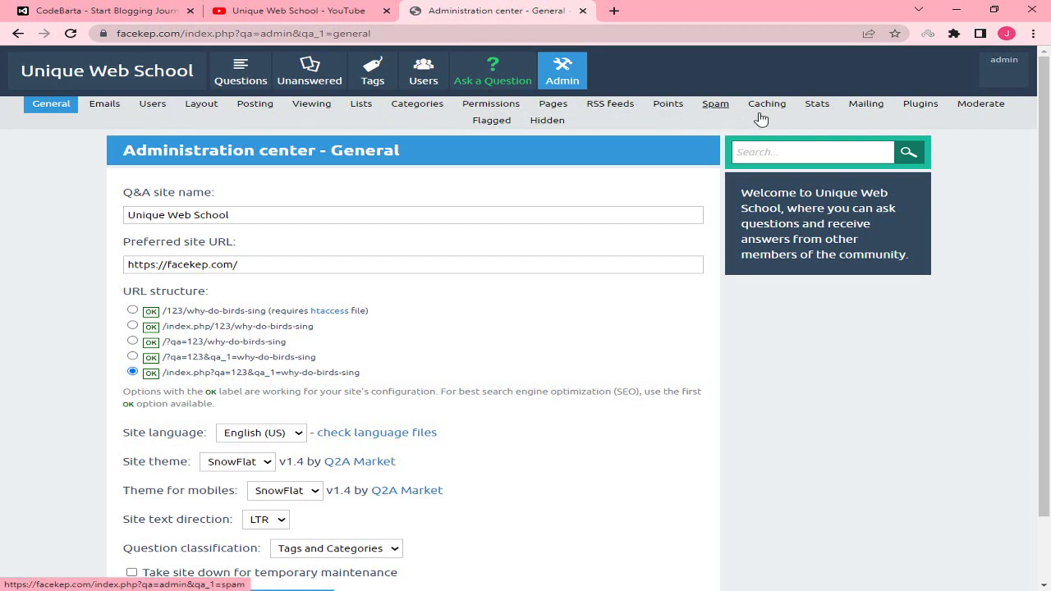
{"action": "left_click", "coordinate": [52, 107]}
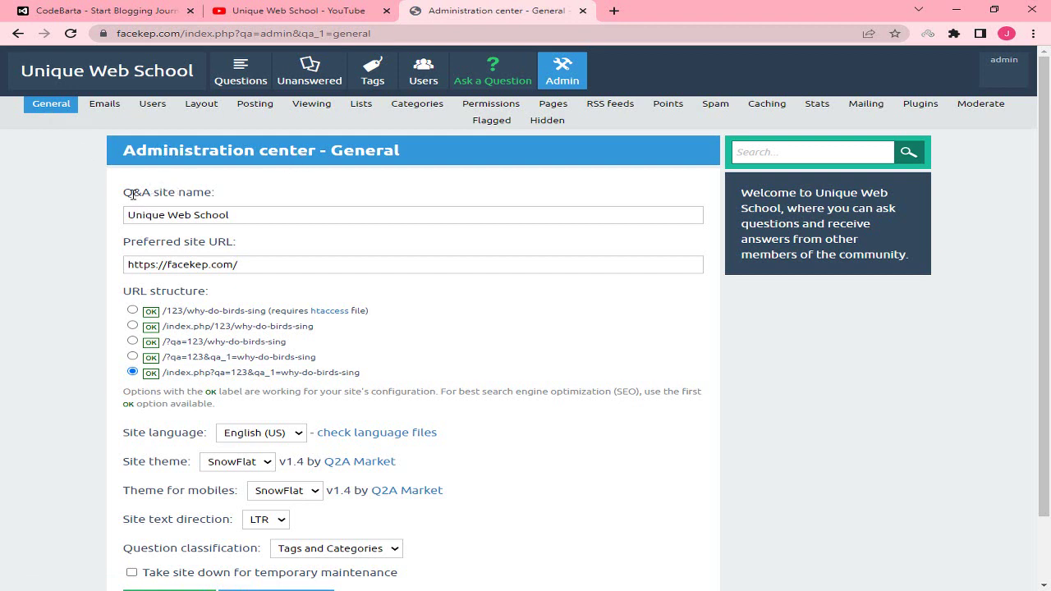
- Examine the Q&A site name and preferred site URL in the General settings
{"action": "left_click_drag", "start_coordinate": [133, 193], "coordinate": [189, 192]}
{"action": "left_click_drag", "start_coordinate": [241, 218], "coordinate": [130, 216]}
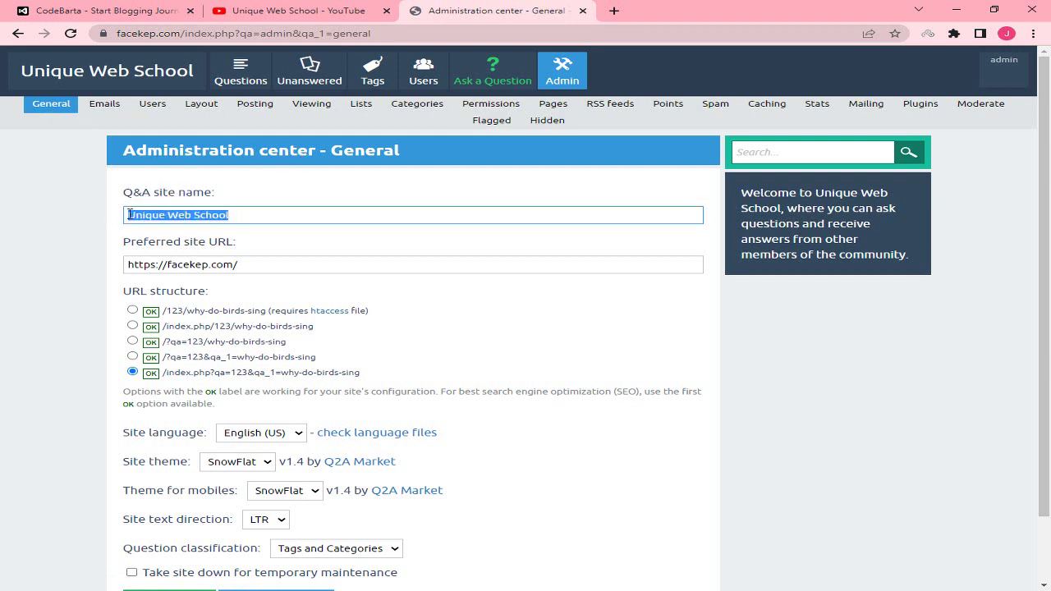
{"action": "left_click", "coordinate": [166, 215]}
{"action": "triple_click", "coordinate": [199, 213]}
{"action": "left_click", "coordinate": [227, 212]}
{"action": "left_click_drag", "start_coordinate": [229, 215], "coordinate": [116, 222]}
{"action": "left_click_drag", "start_coordinate": [123, 244], "coordinate": [117, 264]}
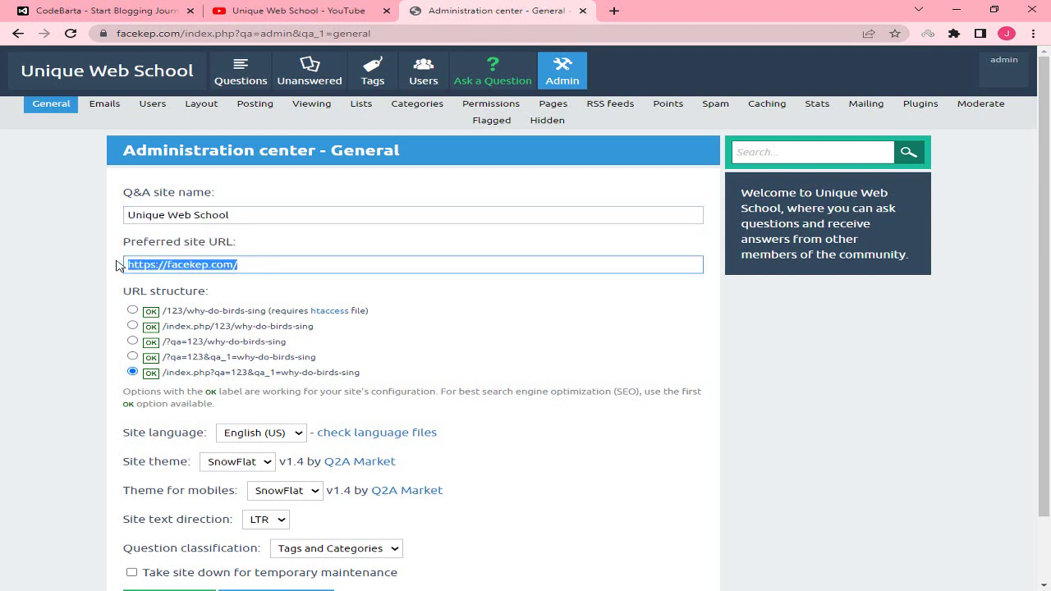
{"action": "scroll", "coordinate": [216, 239], "scroll_direction": "down", "scroll_amount": 1}
{"action": "left_click_drag", "start_coordinate": [136, 216], "coordinate": [175, 216]}
{"action": "left_click", "coordinate": [203, 215]}
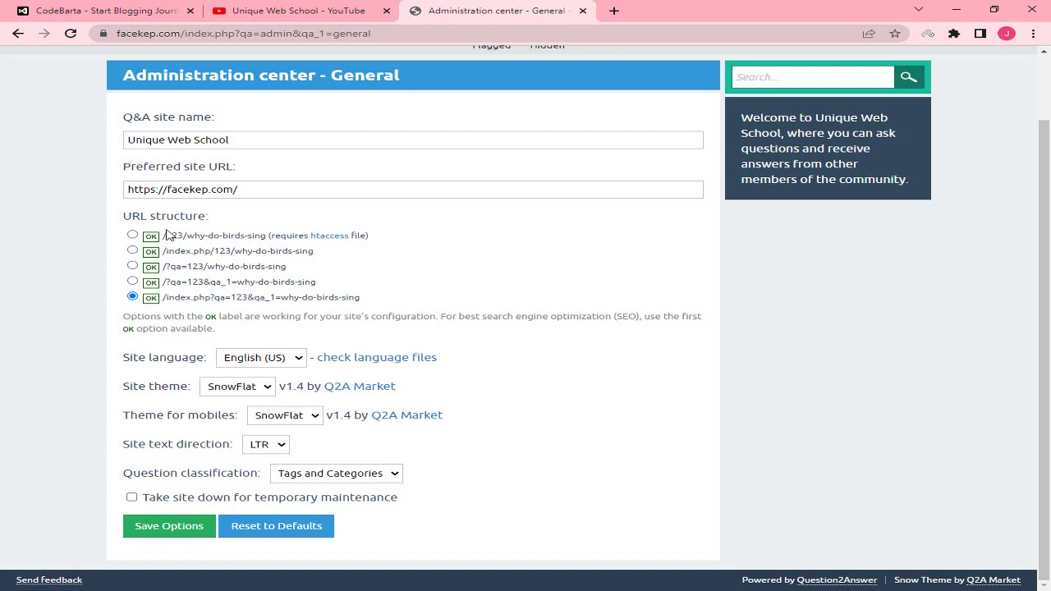
- Examine the available URL structure formats and the site language choices without changing them
{"action": "left_click_drag", "start_coordinate": [133, 216], "coordinate": [187, 215]}
{"action": "left_click", "coordinate": [136, 215]}
{"action": "left_click_drag", "start_coordinate": [166, 298], "coordinate": [344, 299]}
{"action": "left_click_drag", "start_coordinate": [169, 266], "coordinate": [261, 266]}
{"action": "left_click", "coordinate": [249, 267]}
{"action": "left_click_drag", "start_coordinate": [169, 250], "coordinate": [305, 251]}
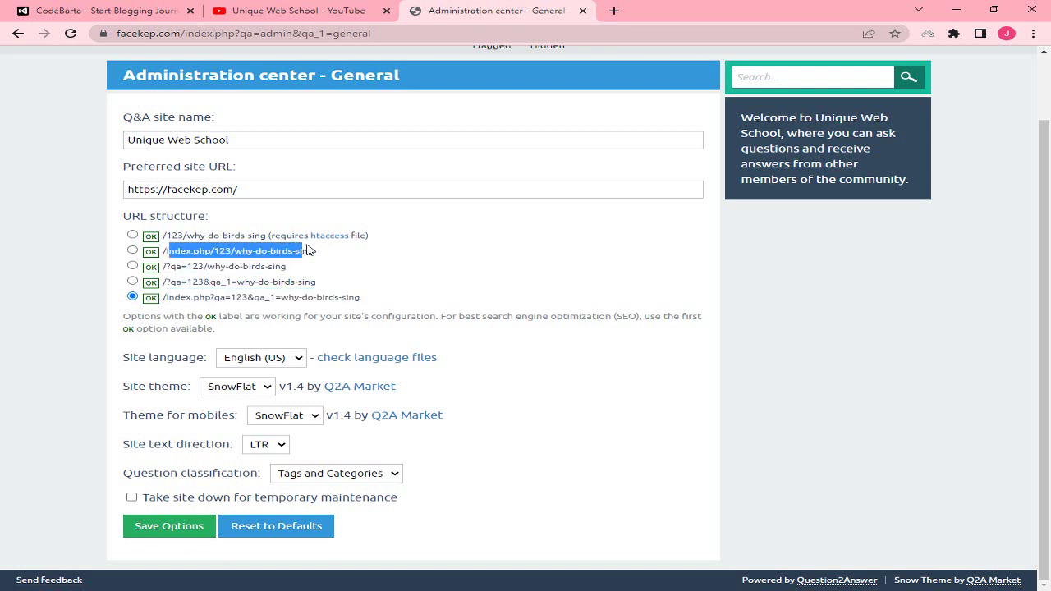
{"action": "left_click", "coordinate": [327, 272]}
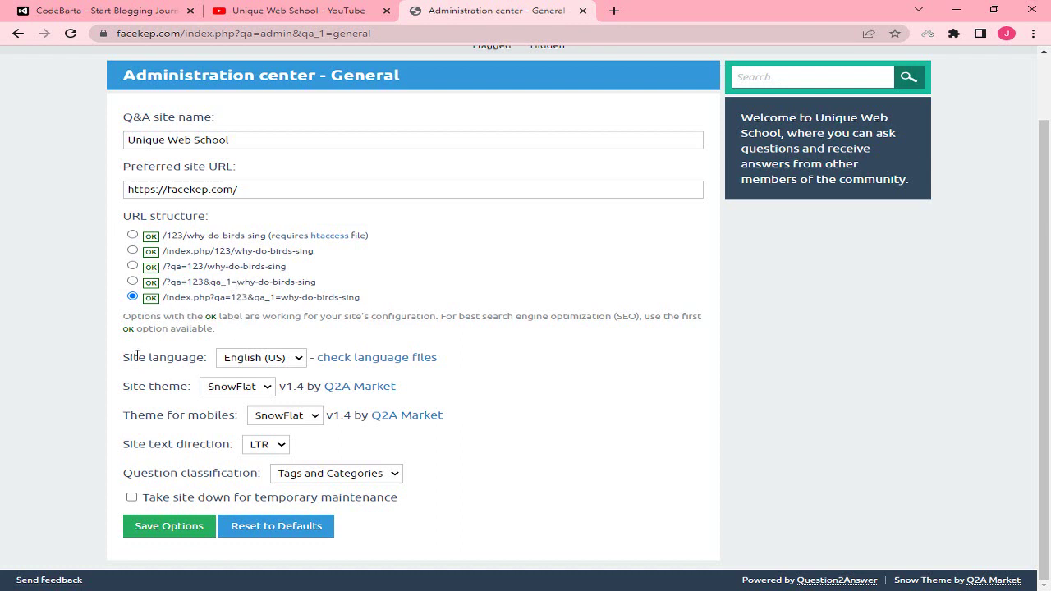
{"action": "left_click_drag", "start_coordinate": [137, 355], "coordinate": [206, 353]}
{"action": "left_click", "coordinate": [228, 351]}
{"action": "left_click", "coordinate": [238, 359]}
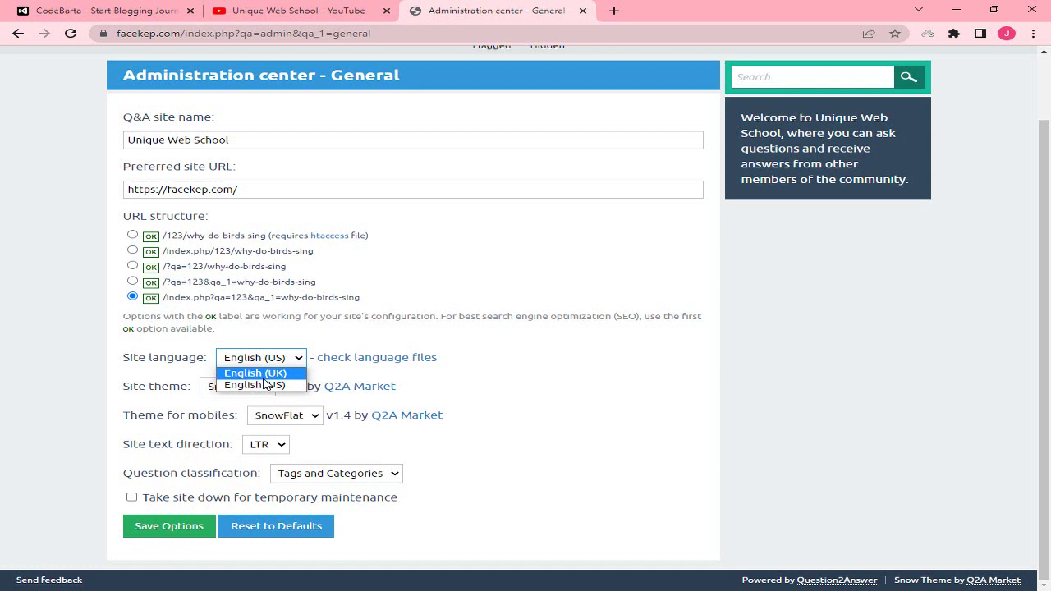
{"action": "left_click", "coordinate": [264, 328]}
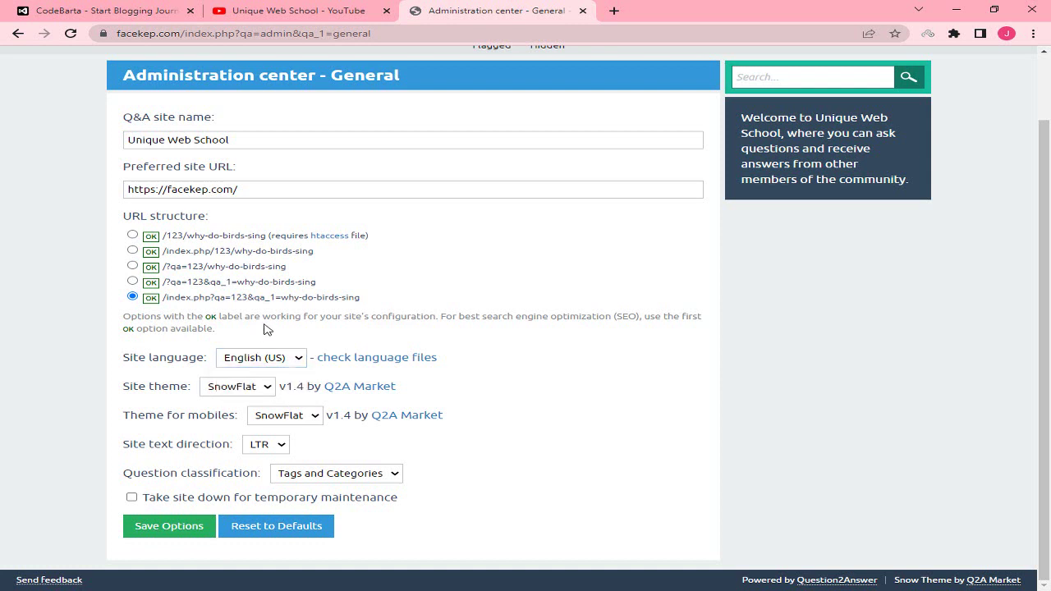
- Change the site theme to Snow and save the options
{"action": "left_click", "coordinate": [238, 386]}
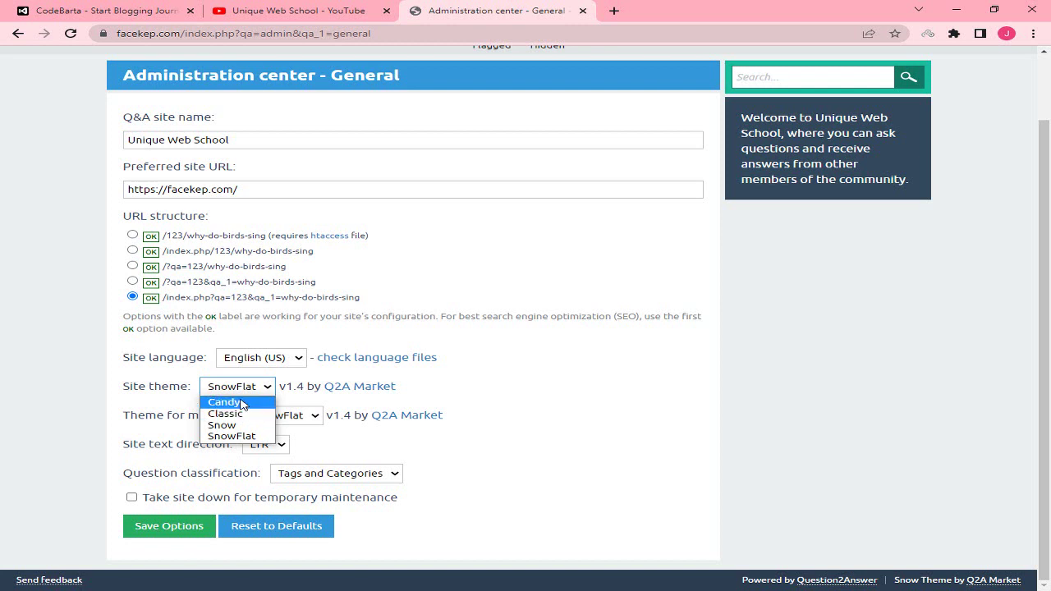
{"action": "left_click", "coordinate": [238, 393]}
{"action": "left_click", "coordinate": [239, 392]}
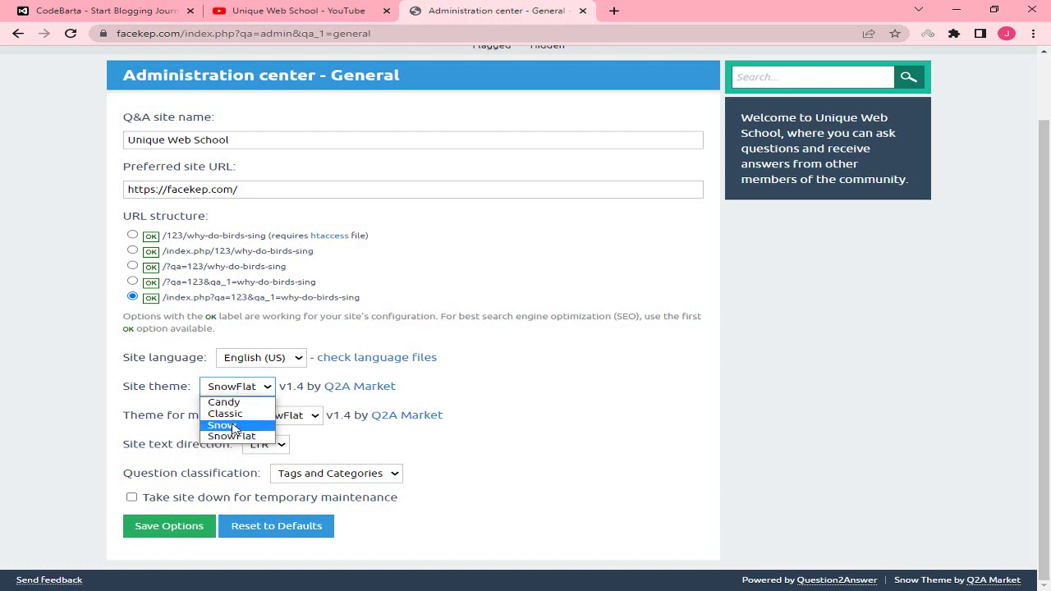
{"action": "left_click", "coordinate": [230, 426]}
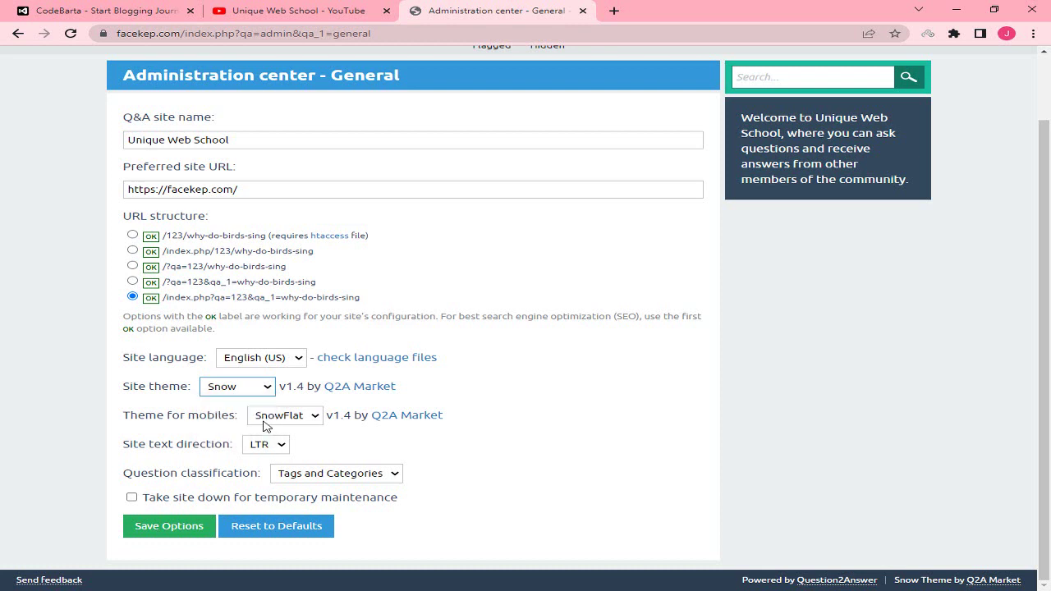
{"action": "left_click", "coordinate": [179, 537]}
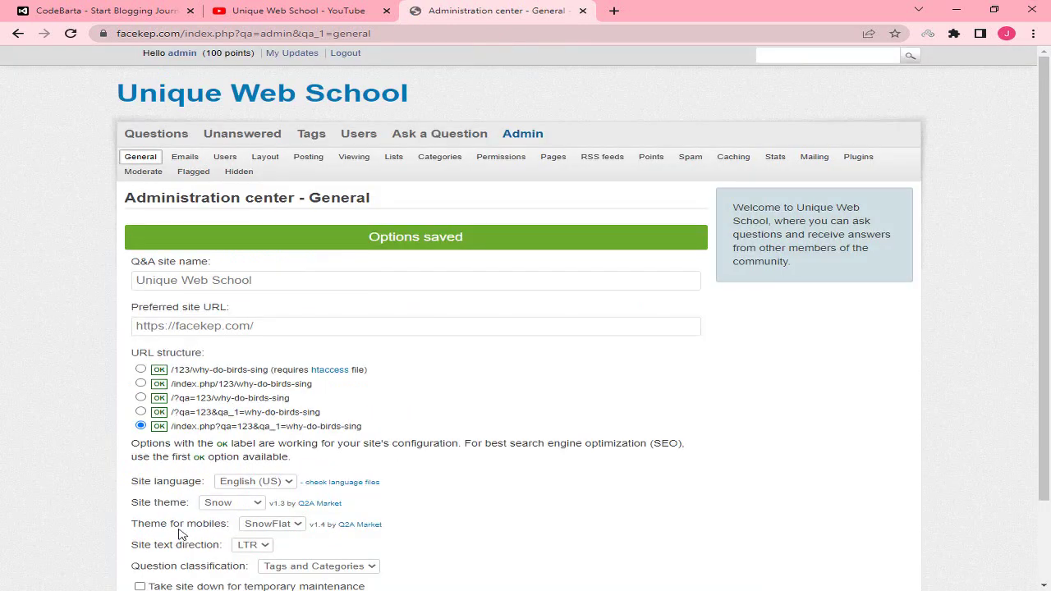
- Open the site's home page in a separate tab to view its theme, and return to the General settings
{"action": "right_click", "coordinate": [241, 97]}
{"action": "left_click", "coordinate": [294, 110]}
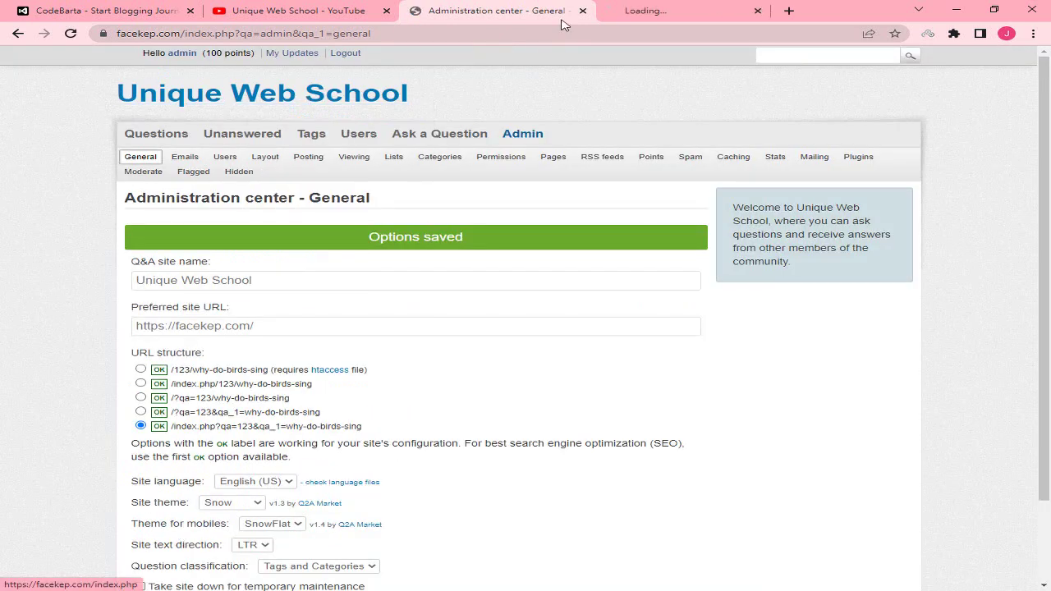
{"action": "key", "text": "ctrl+Tab"}
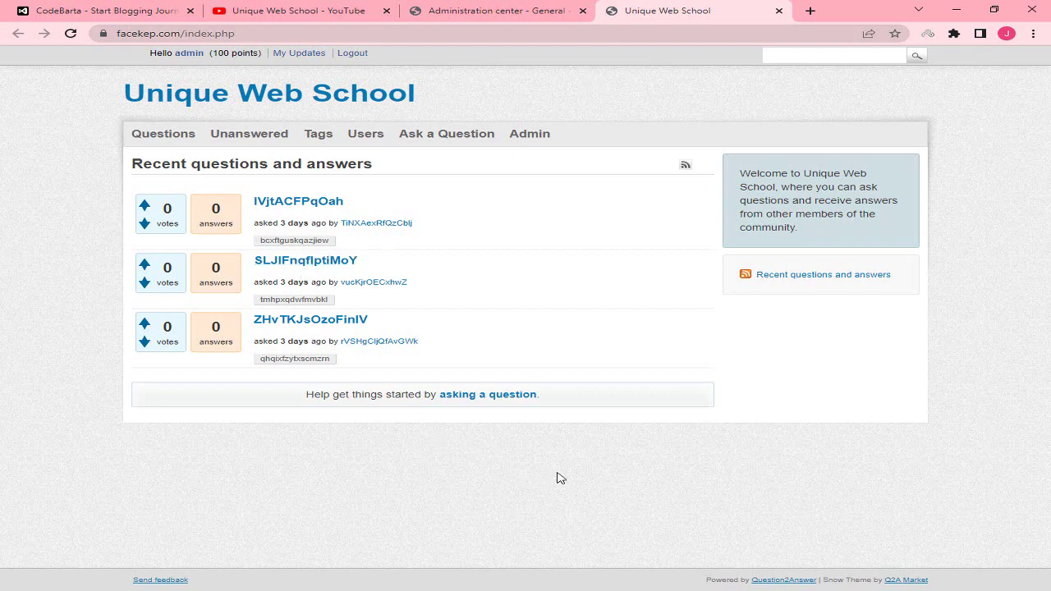
{"action": "left_click", "coordinate": [541, 7]}
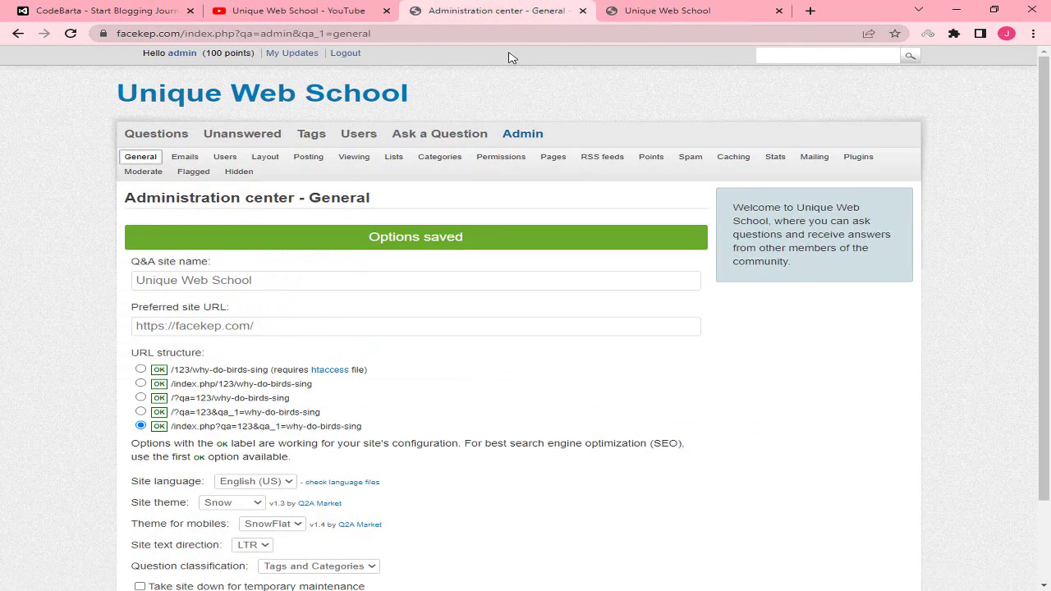
- Set the site theme back to SnowFlat and save the options
{"action": "scroll", "coordinate": [236, 353], "scroll_direction": "down", "scroll_amount": 1}
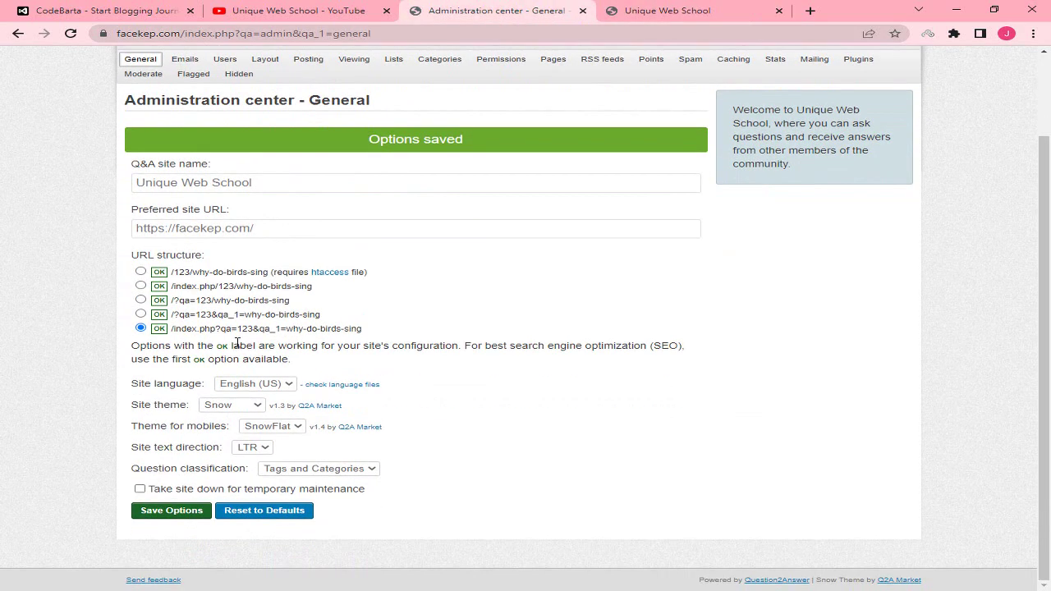
{"action": "left_click", "coordinate": [213, 407]}
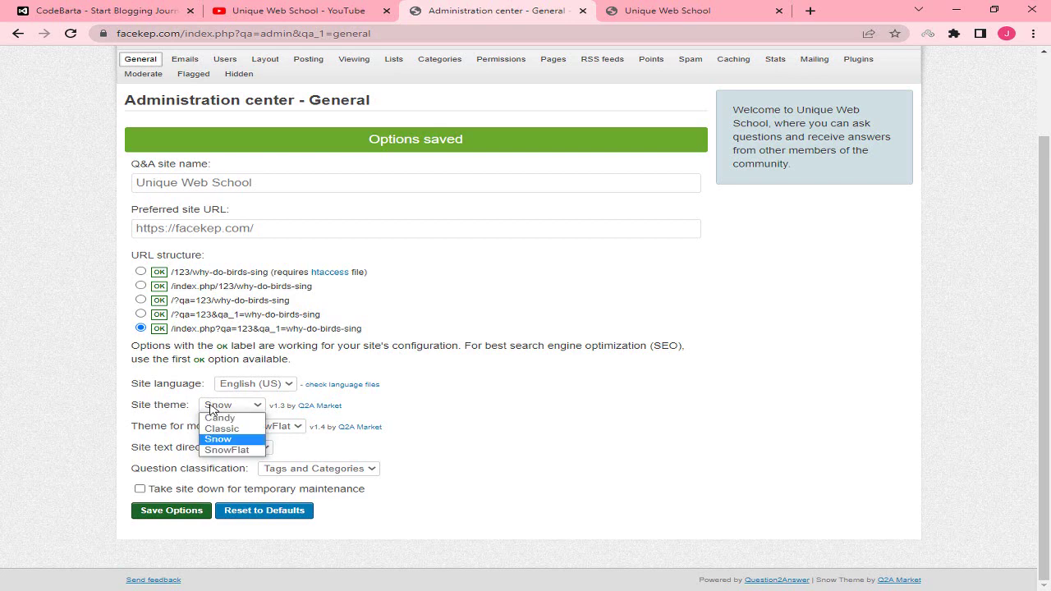
{"action": "left_click", "coordinate": [237, 451]}
{"action": "left_click", "coordinate": [201, 516]}
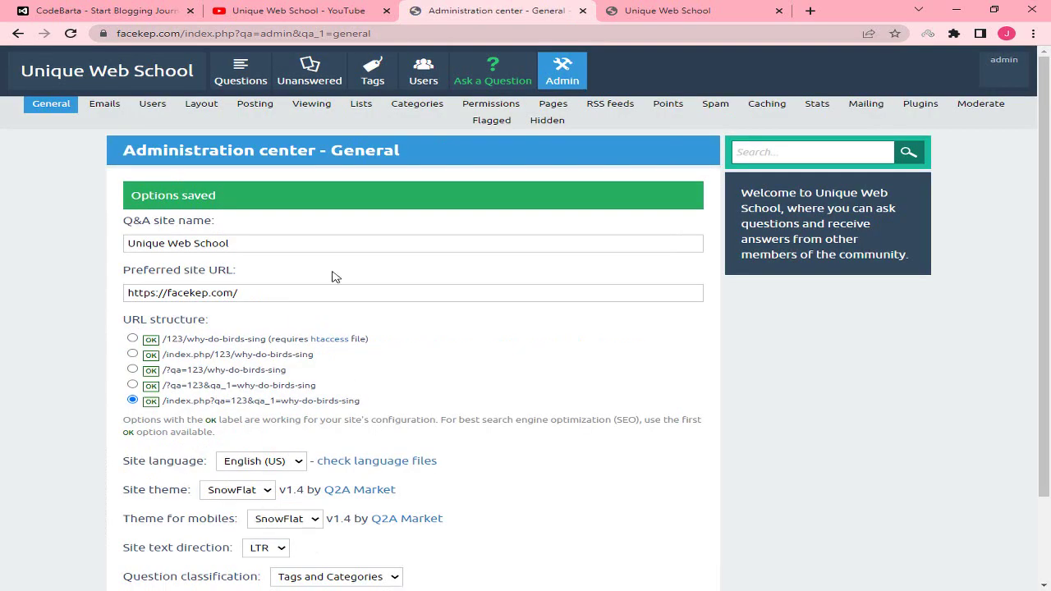
- Reload the site's home page to check the theme, and return to the General settings
{"action": "left_click", "coordinate": [661, 10]}
{"action": "left_click", "coordinate": [78, 37]}
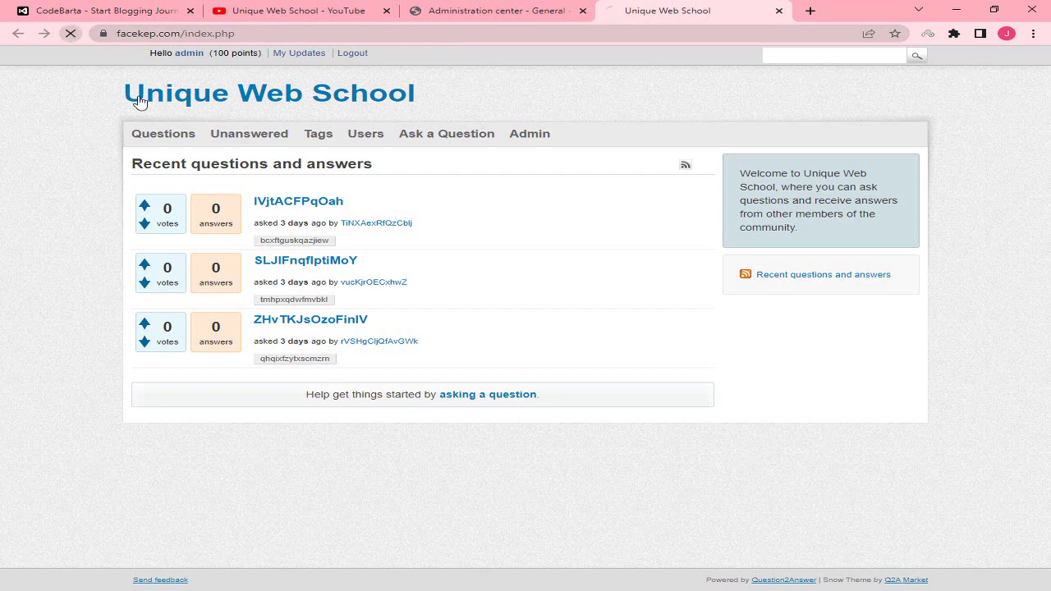
{"action": "left_click", "coordinate": [463, 13]}
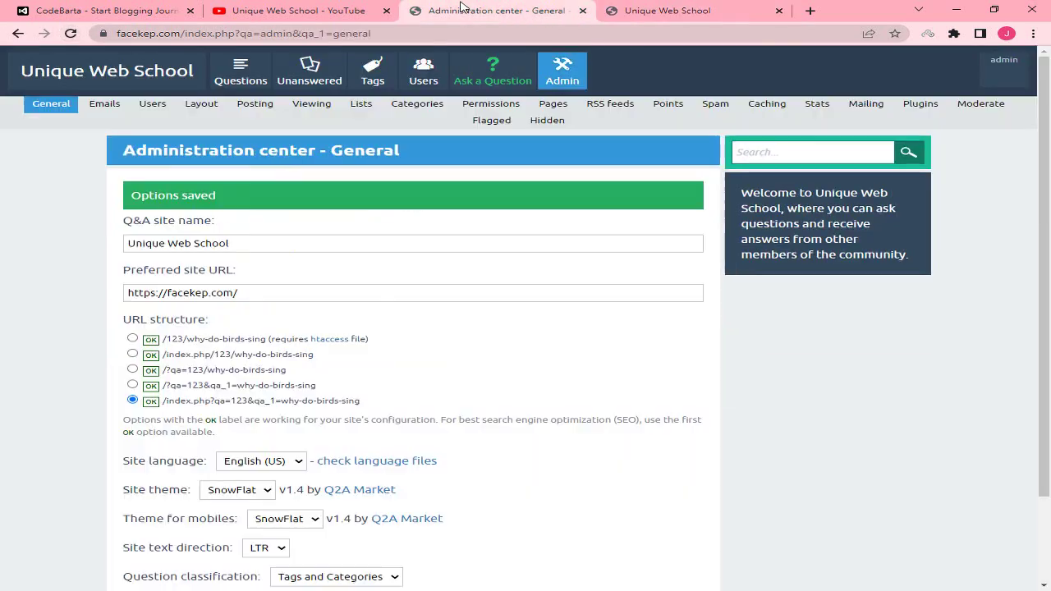
- Examine the choices for the mobile theme and the site text direction, keeping SnowFlat and LTR
{"action": "scroll", "coordinate": [288, 321], "scroll_direction": "down", "scroll_amount": 1}
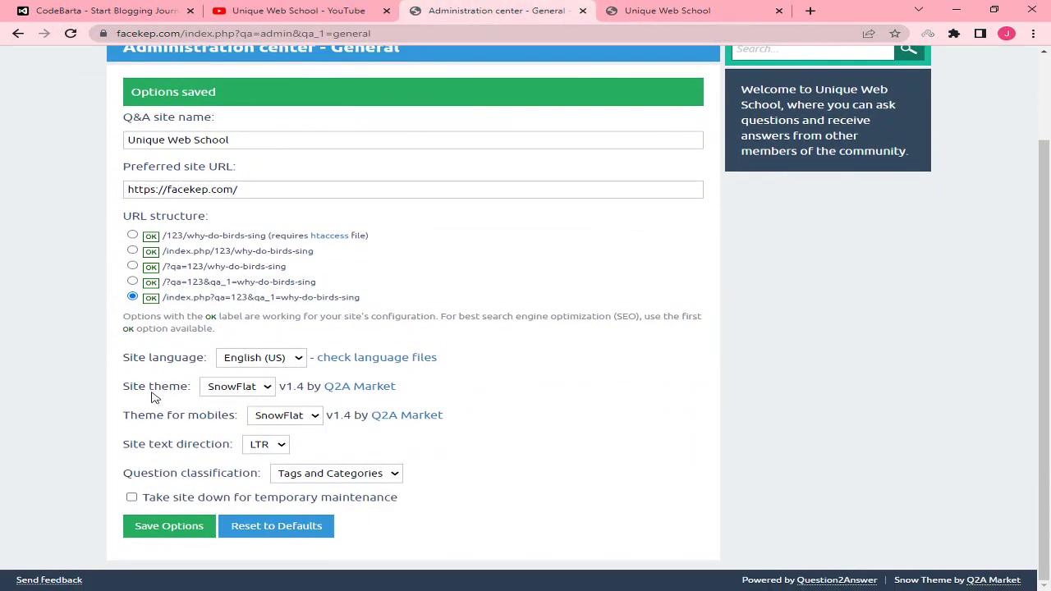
{"action": "left_click_drag", "start_coordinate": [125, 417], "coordinate": [187, 417]}
{"action": "left_click", "coordinate": [277, 418]}
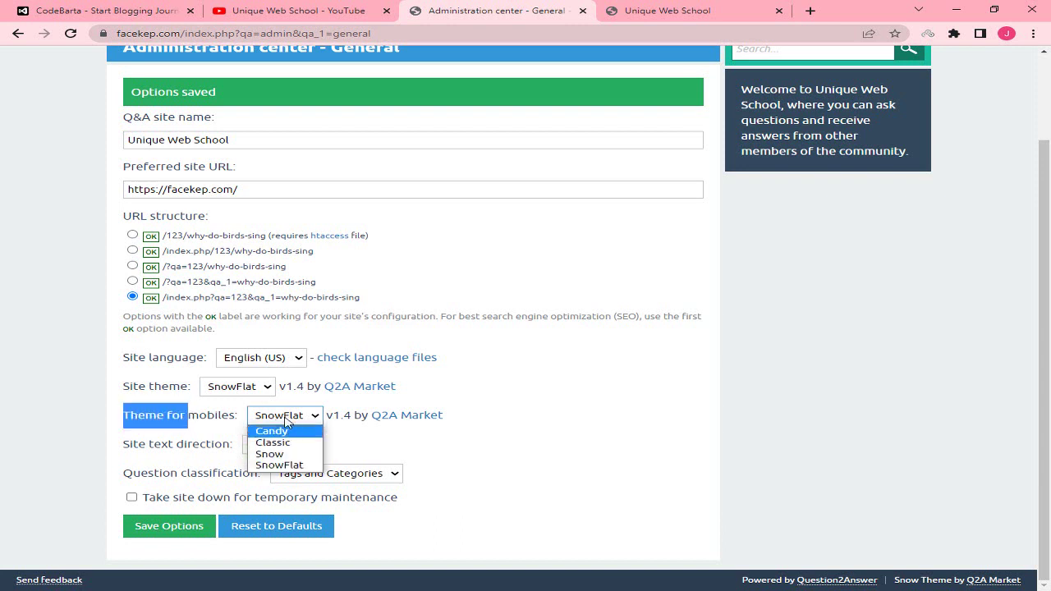
{"action": "key", "text": "Down"}
{"action": "key", "text": "Down"}
{"action": "key", "text": "Up"}
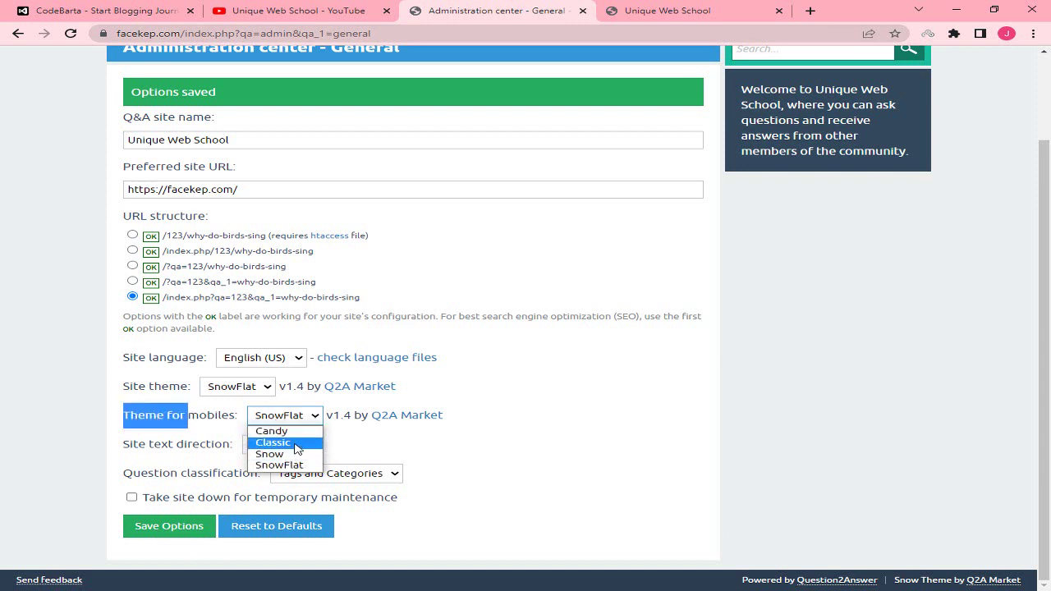
{"action": "key", "text": "Up"}
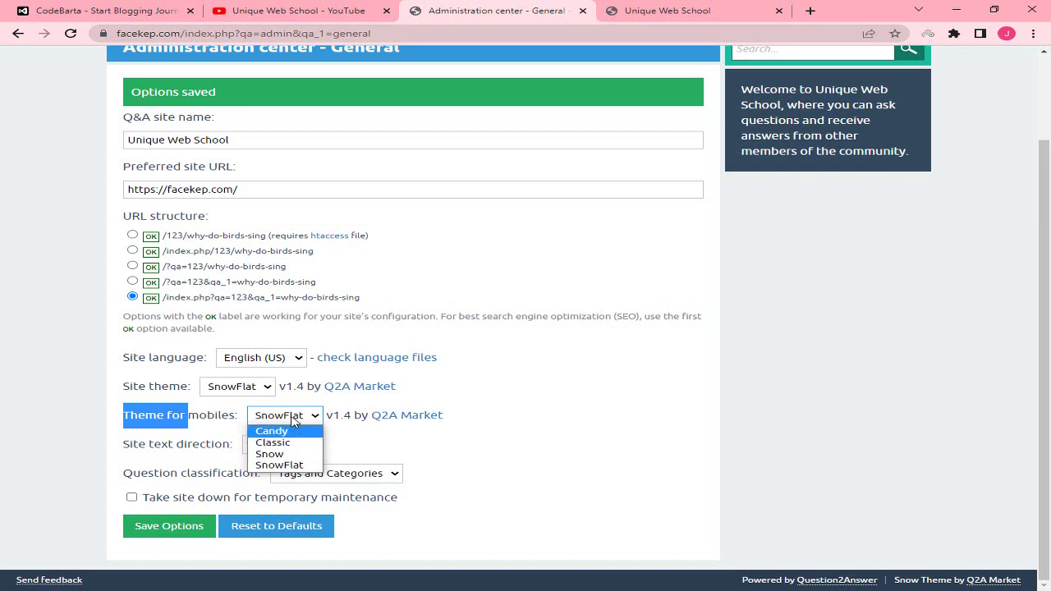
{"action": "left_click", "coordinate": [293, 418]}
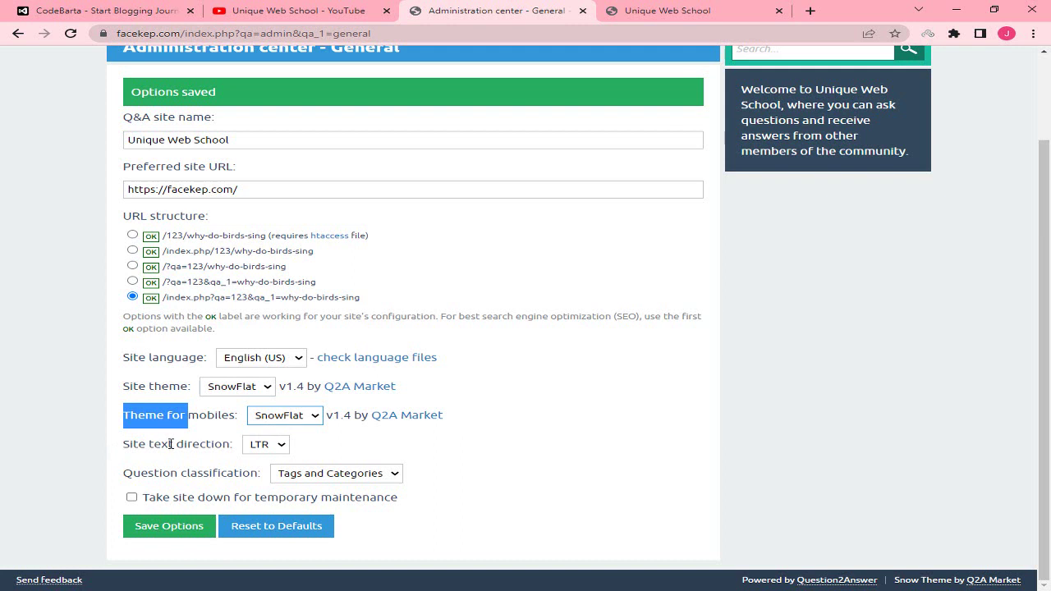
{"action": "left_click", "coordinate": [282, 446]}
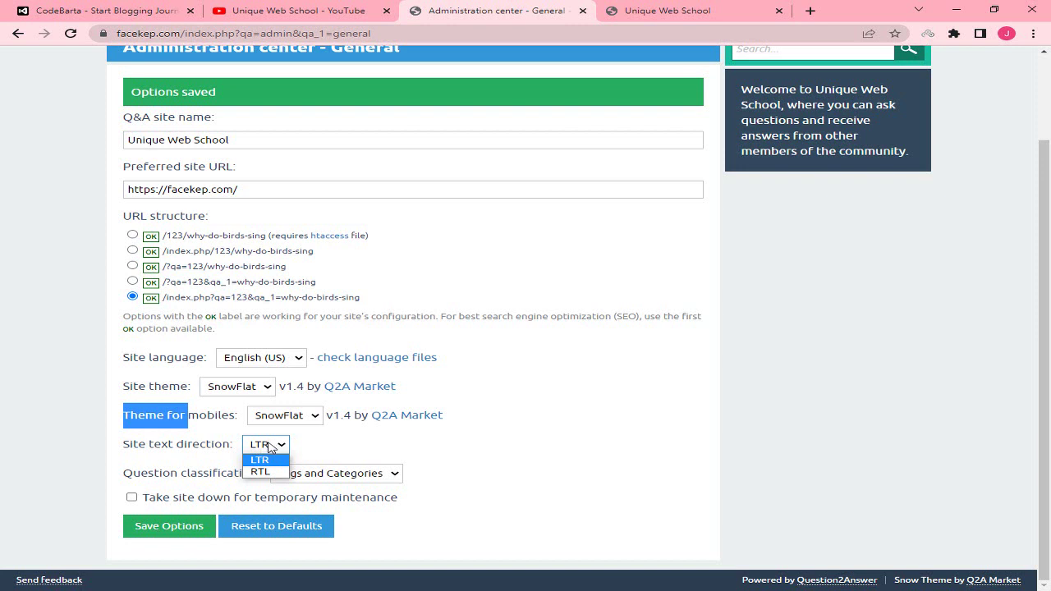
{"action": "left_click", "coordinate": [269, 447]}
{"action": "left_click", "coordinate": [180, 475]}
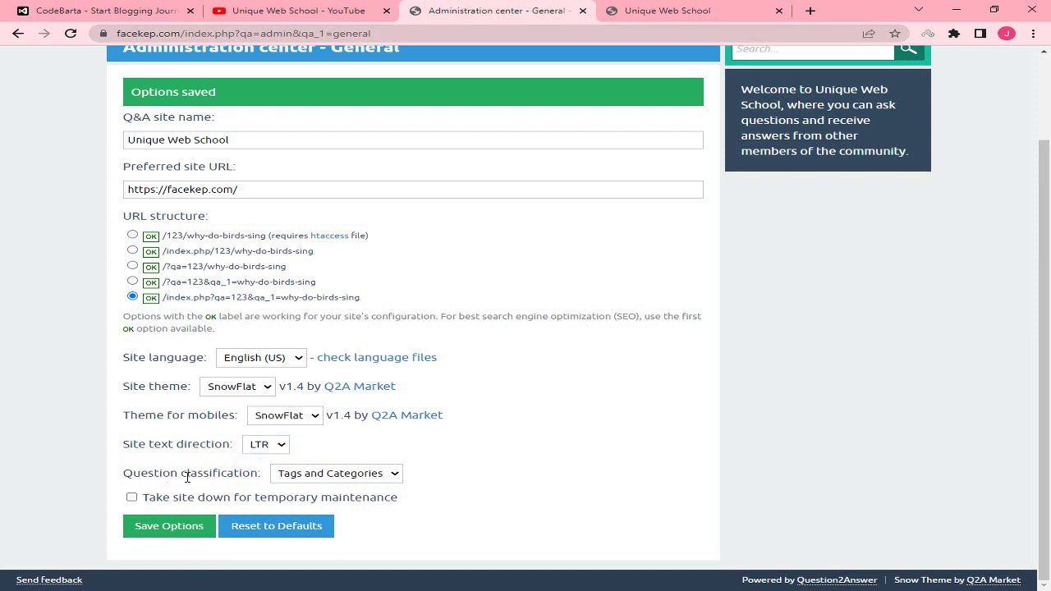
- Set the question classification to None and save the options
{"action": "left_click", "coordinate": [322, 476]}
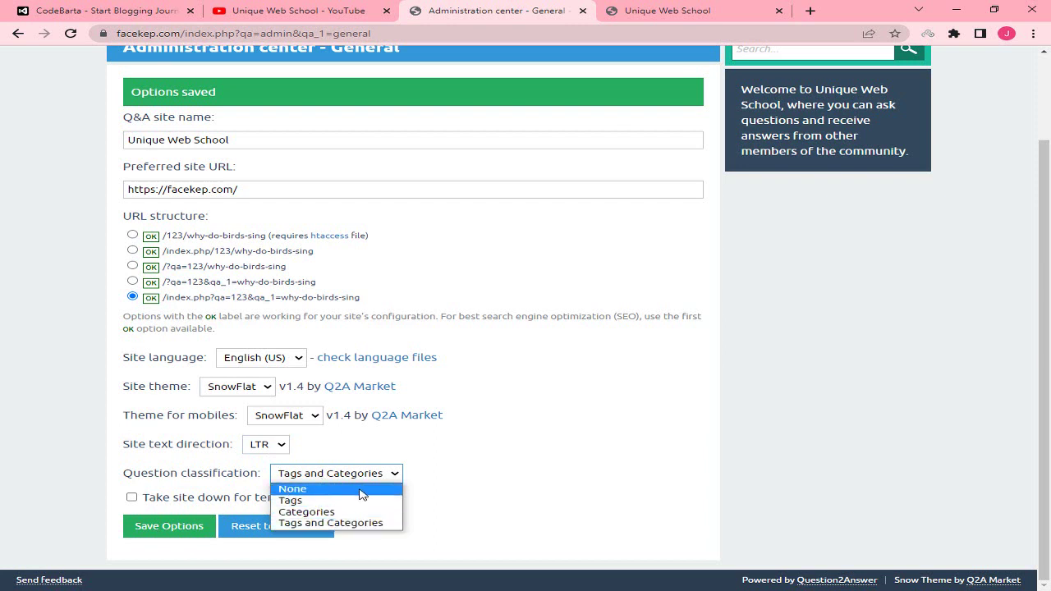
{"action": "left_click", "coordinate": [320, 491]}
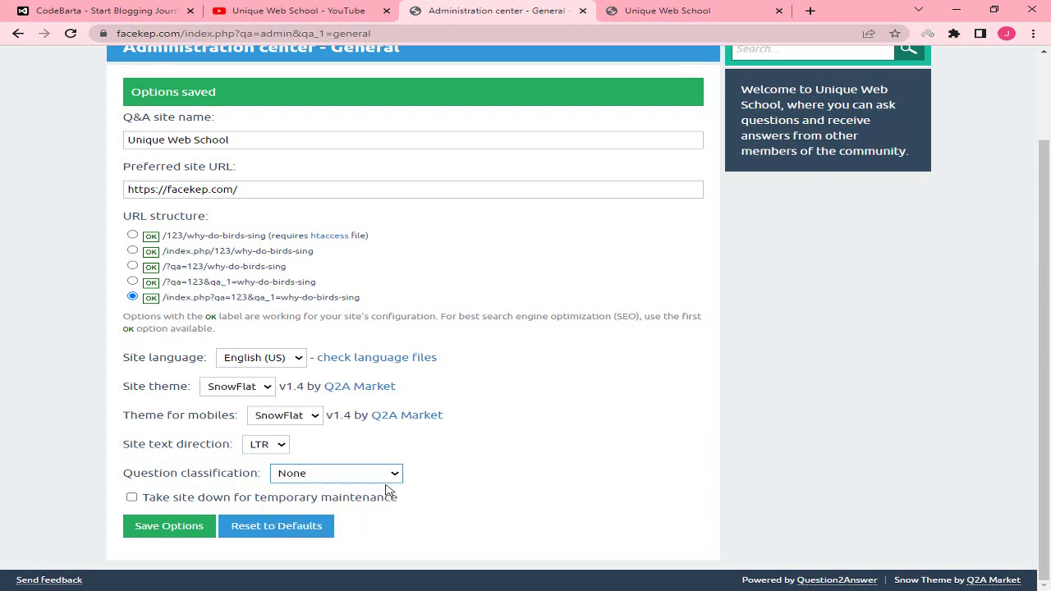
{"action": "left_click", "coordinate": [166, 527]}
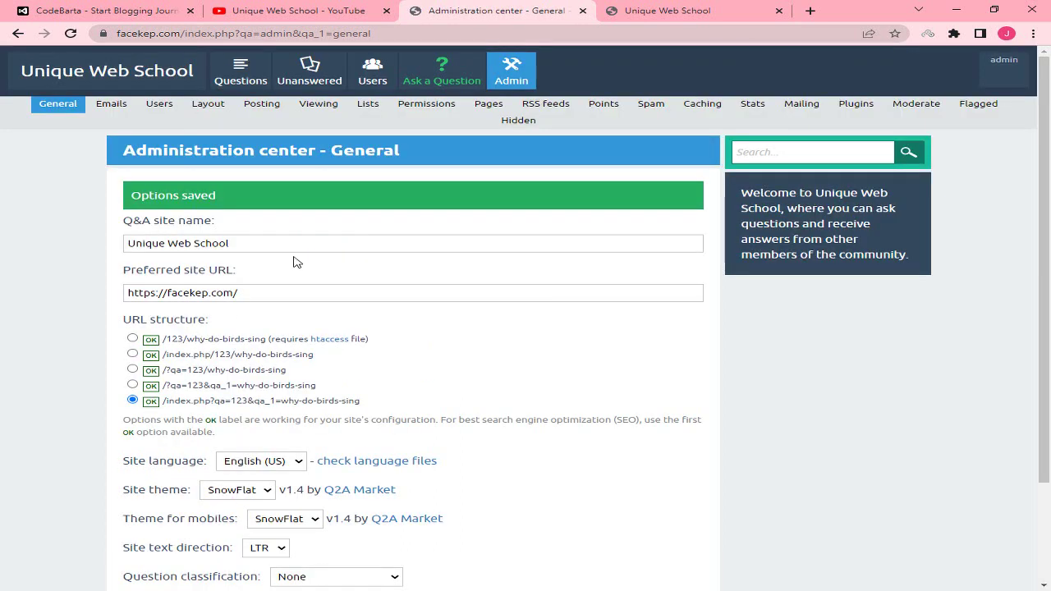
- Open the Emails settings and examine the sender address and the address for admin messages
{"action": "left_click", "coordinate": [112, 113]}
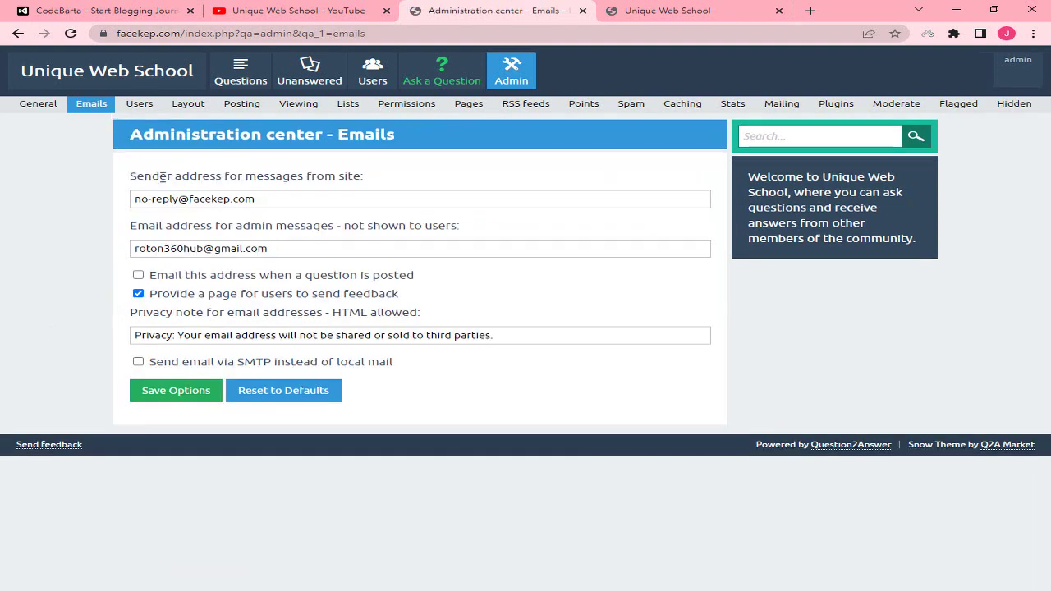
{"action": "left_click_drag", "start_coordinate": [133, 175], "coordinate": [279, 174]}
{"action": "left_click", "coordinate": [286, 175]}
{"action": "mouse_move", "coordinate": [137, 199]}
{"action": "left_mouse_down"}
{"action": "mouse_move", "coordinate": [274, 198]}
{"action": "mouse_move", "coordinate": [135, 200]}
{"action": "left_mouse_up"}
{"action": "left_click", "coordinate": [274, 198]}
{"action": "left_click_drag", "start_coordinate": [296, 198], "coordinate": [254, 225]}
{"action": "left_click_drag", "start_coordinate": [298, 250], "coordinate": [120, 252]}
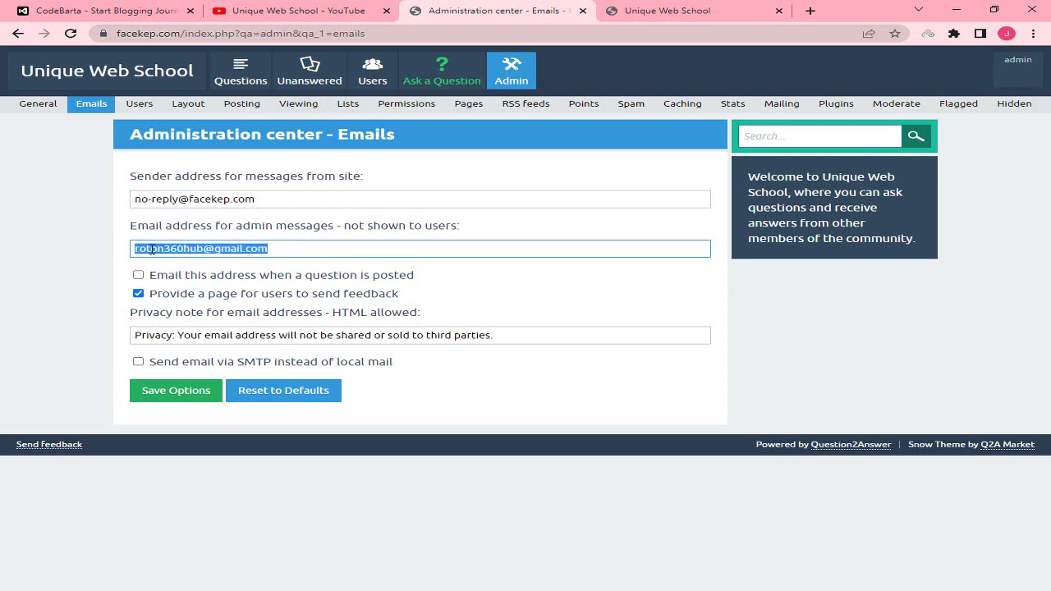
{"action": "left_click", "coordinate": [289, 246]}
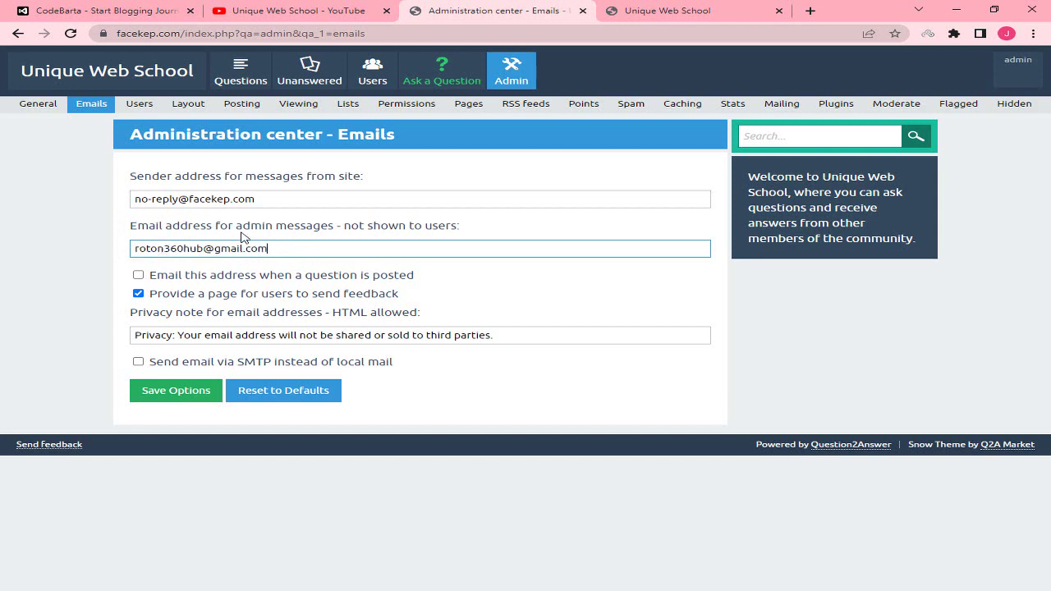
- Turn on emailing the admin address when a question is posted, keeping the existing address
{"action": "left_click_drag", "start_coordinate": [358, 224], "coordinate": [451, 226]}
{"action": "left_click_drag", "start_coordinate": [318, 247], "coordinate": [161, 247]}
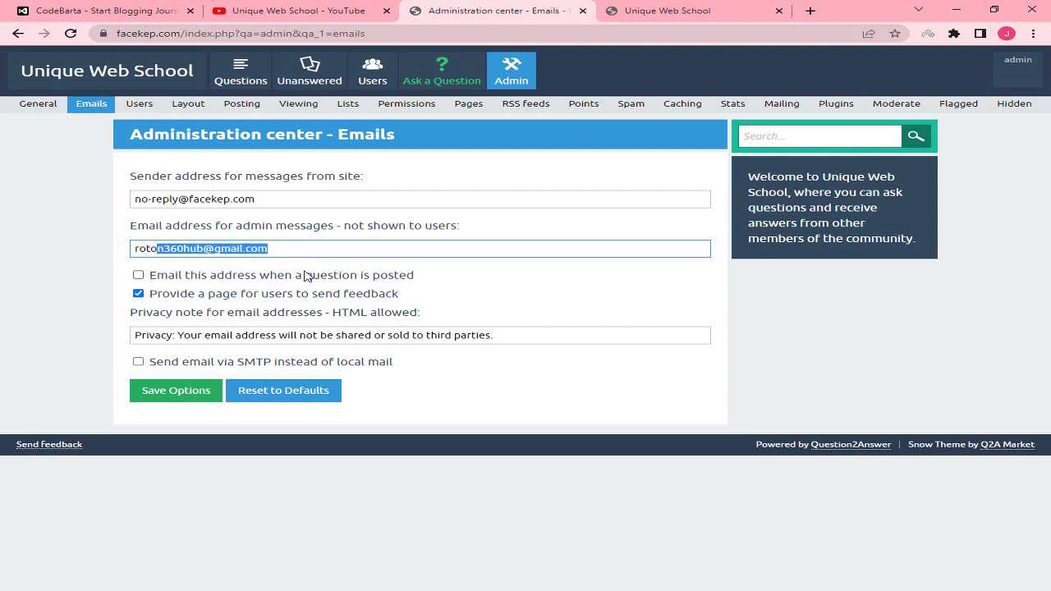
{"action": "left_click", "coordinate": [293, 248]}
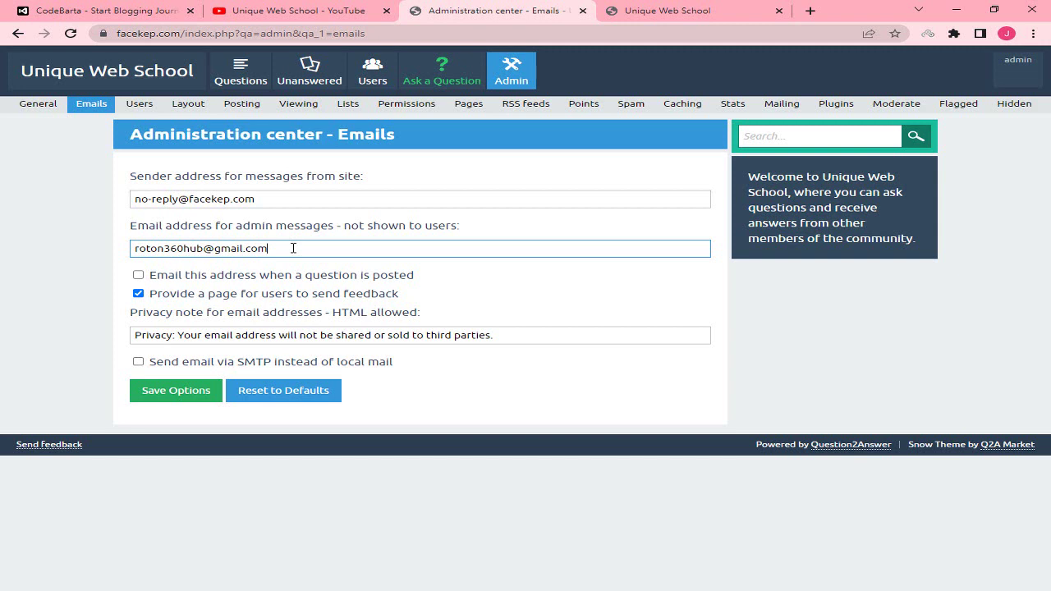
{"action": "left_click", "coordinate": [138, 276]}
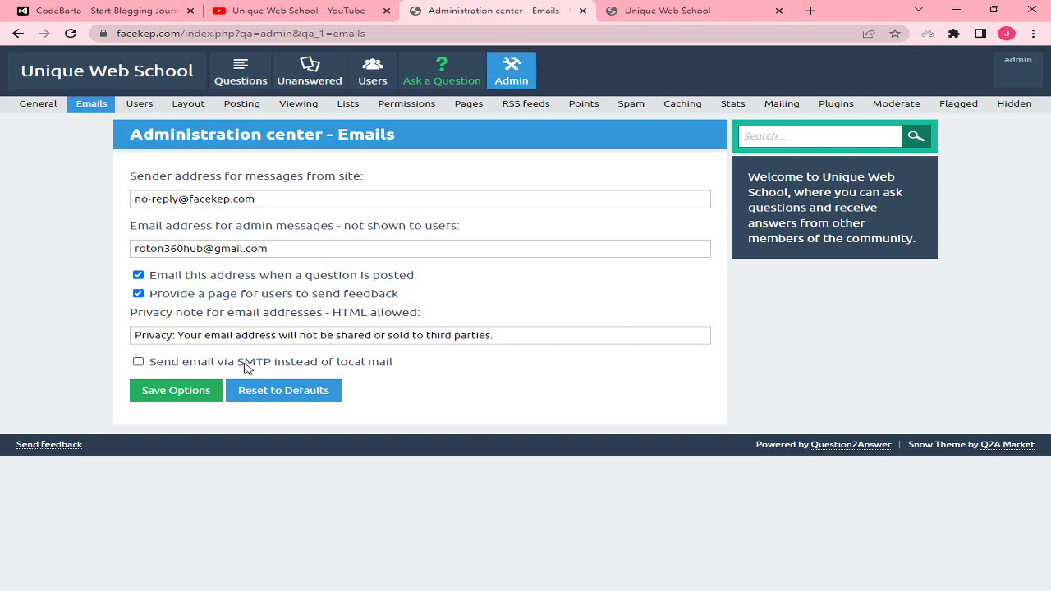
- Enable sending email via SMTP to view its server settings, and turn the option off again
{"action": "left_click", "coordinate": [138, 362]}
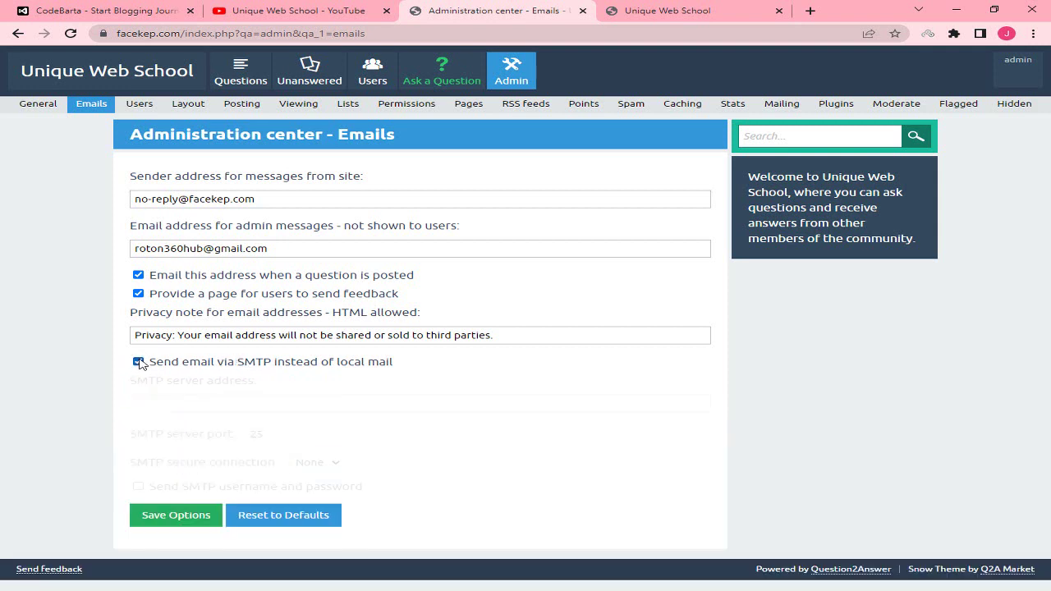
{"action": "left_click", "coordinate": [183, 397]}
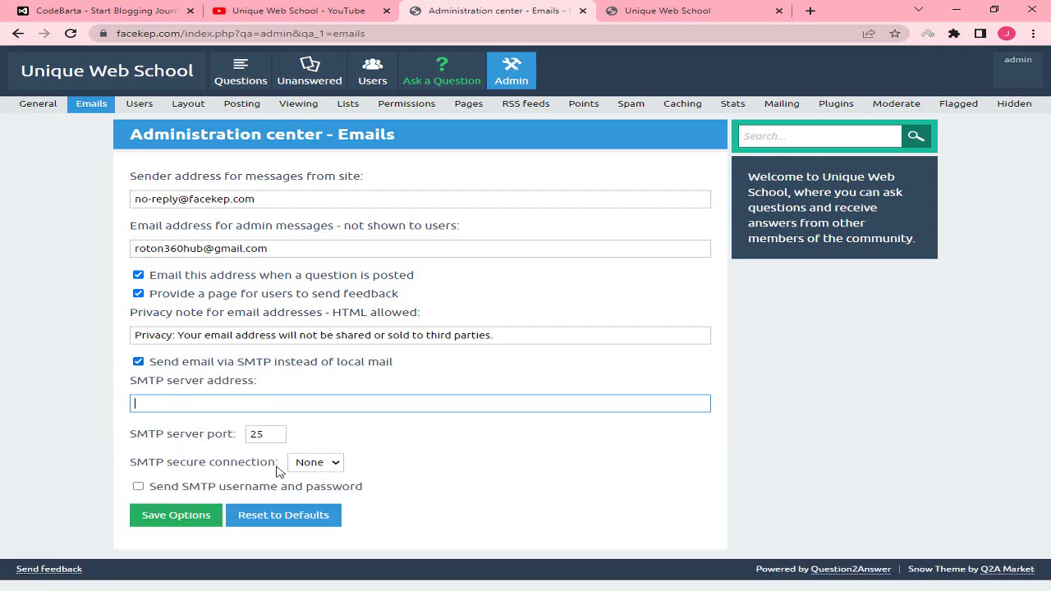
{"action": "double_click", "coordinate": [136, 382]}
{"action": "left_click", "coordinate": [165, 401]}
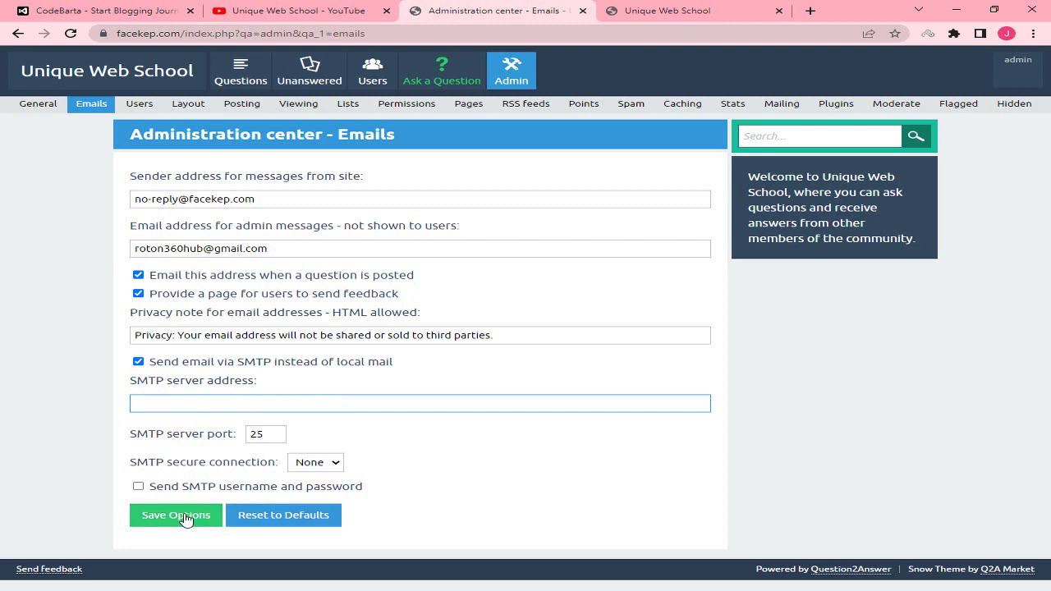
{"action": "left_click", "coordinate": [139, 365]}
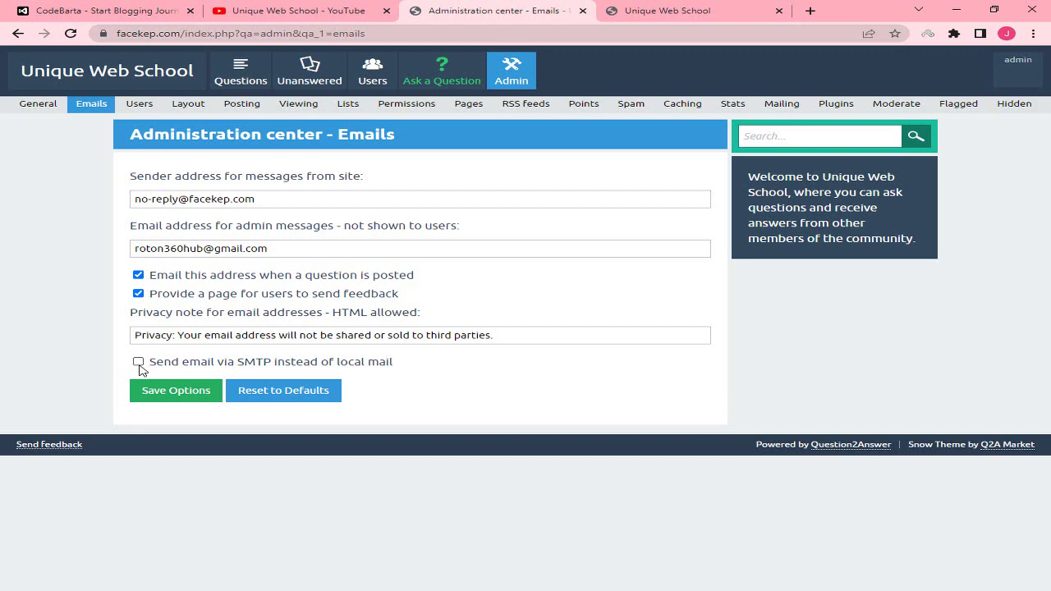
- Open the Users settings and look through the registration, private messaging, wall post and avatar options
{"action": "left_click", "coordinate": [138, 106]}
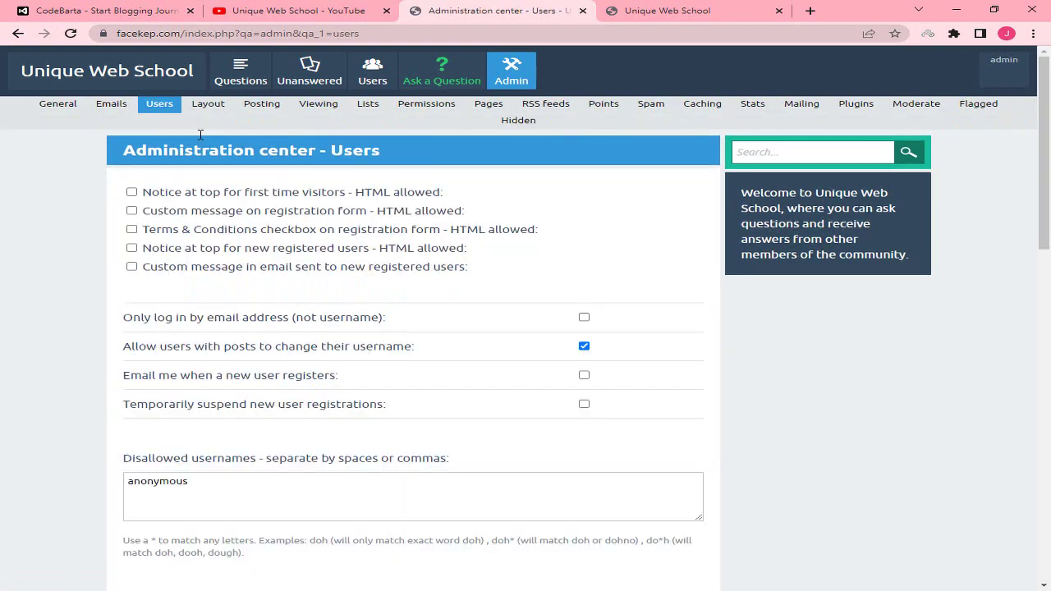
{"action": "left_click_drag", "start_coordinate": [120, 154], "coordinate": [325, 154]}
{"action": "left_click", "coordinate": [330, 153]}
{"action": "scroll", "coordinate": [351, 319], "scroll_direction": "down", "scroll_amount": 10}
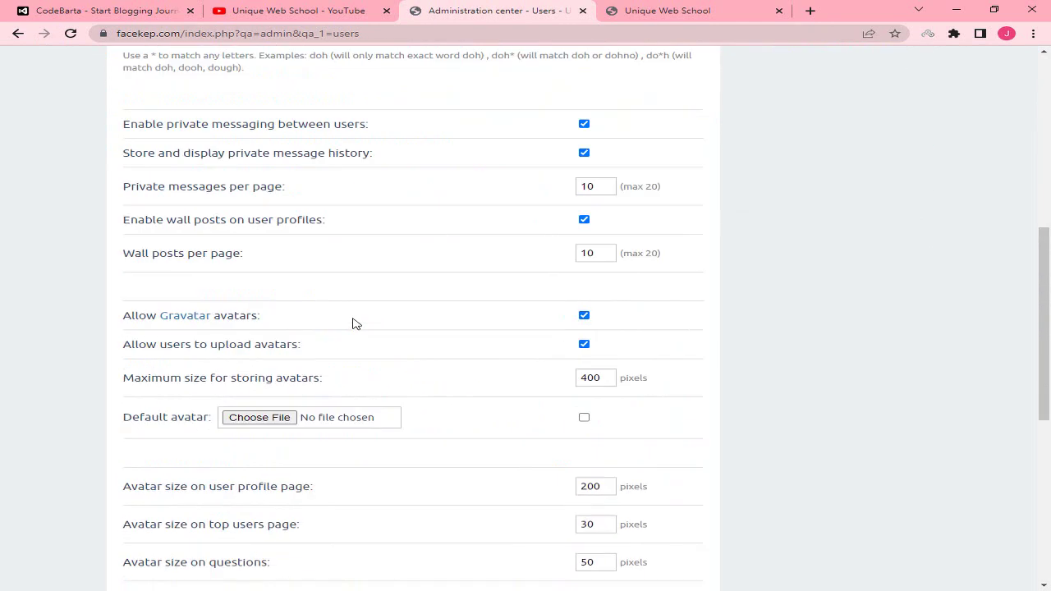
{"action": "scroll", "coordinate": [358, 320], "scroll_direction": "down", "scroll_amount": 2}
{"action": "scroll", "coordinate": [311, 313], "scroll_direction": "up", "scroll_amount": 12}
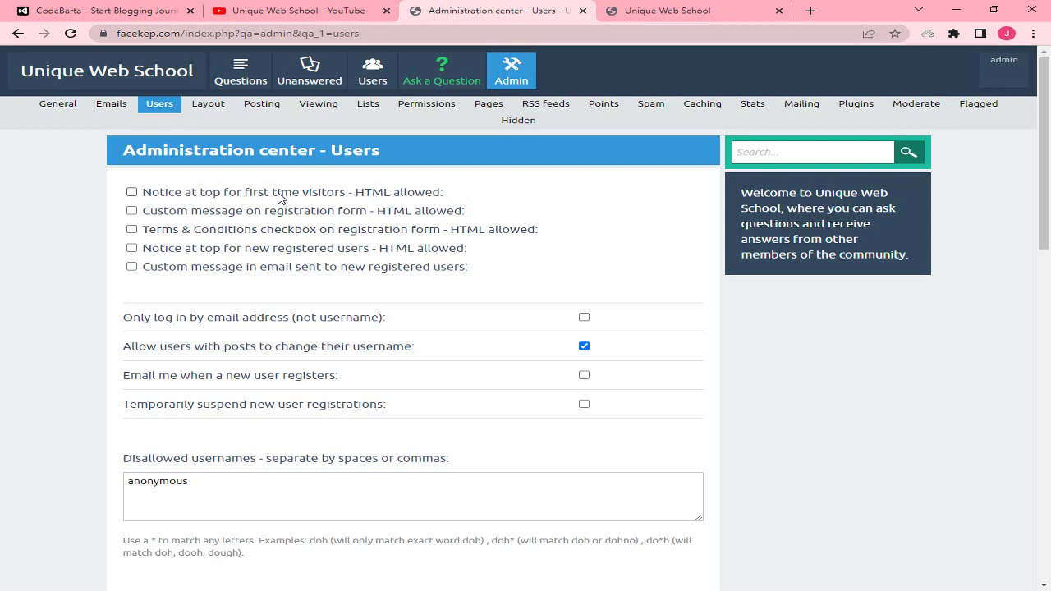
- Enable the notice at top for first time visitors, and copy the About Me introduction from the CodeBarta home page
{"action": "left_click", "coordinate": [132, 192]}
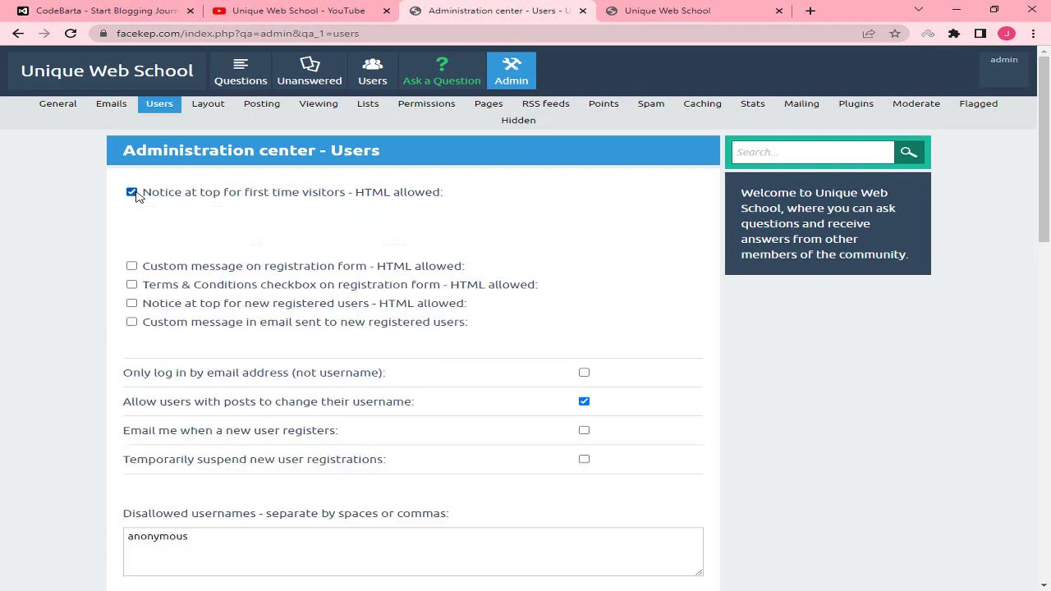
{"action": "left_click", "coordinate": [196, 225]}
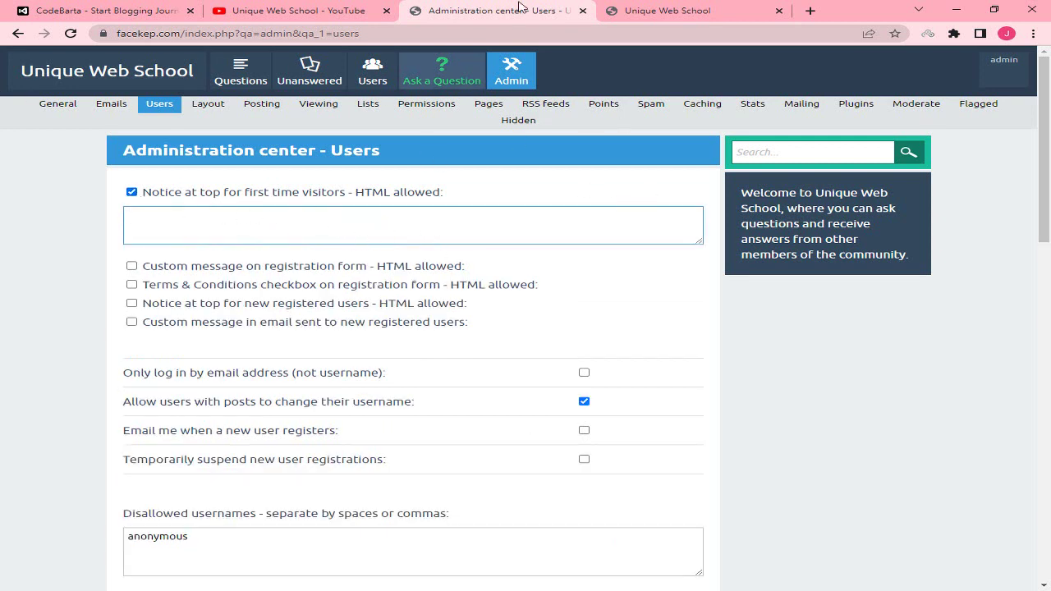
{"action": "left_click", "coordinate": [122, 9]}
{"action": "scroll", "coordinate": [746, 284], "scroll_direction": "down", "scroll_amount": 3}
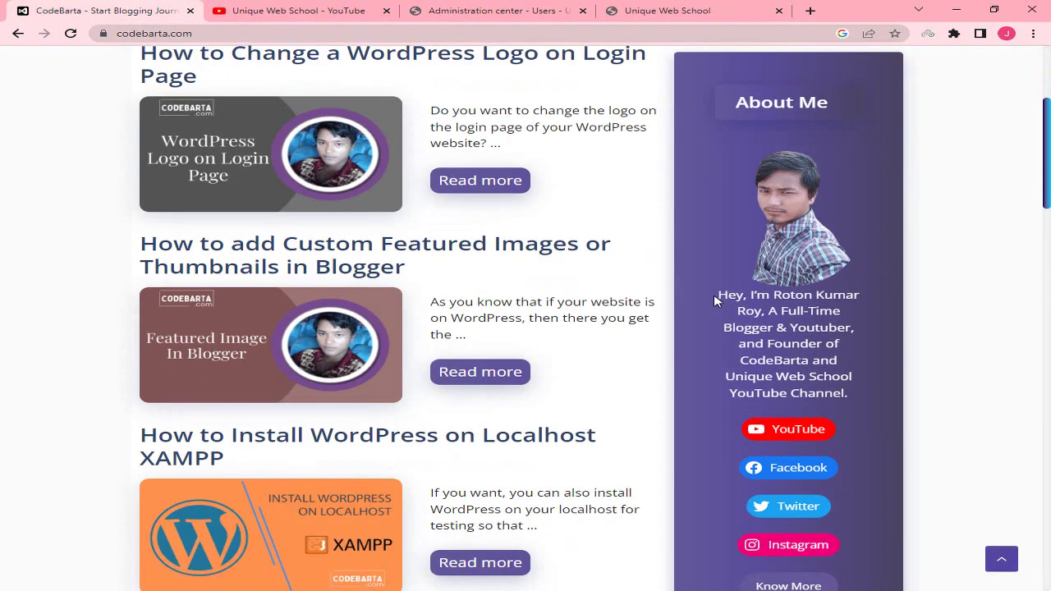
{"action": "left_click_drag", "start_coordinate": [761, 303], "coordinate": [857, 400]}
{"action": "right_click", "coordinate": [802, 370]}
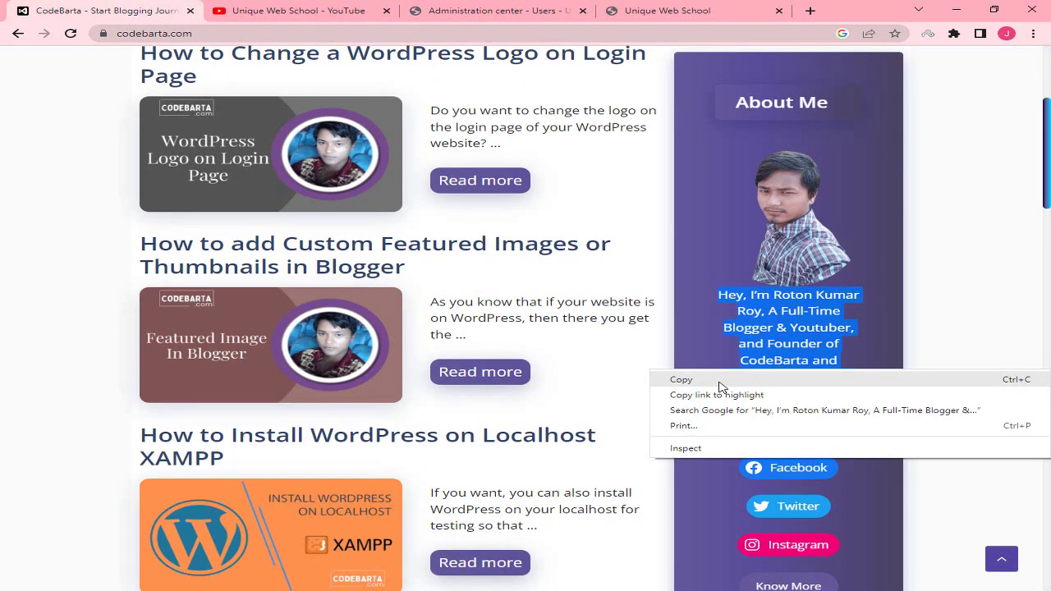
{"action": "left_click", "coordinate": [698, 380]}
- Paste the copied introduction as the notice for first time visitors in the Users settings and save the options
{"action": "left_click", "coordinate": [485, 10]}
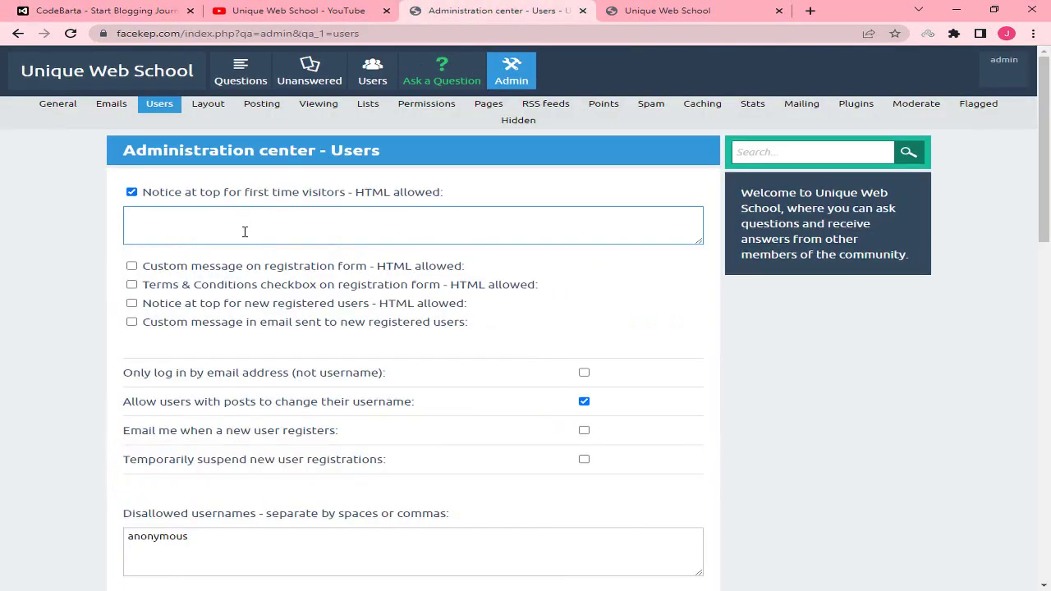
{"action": "left_click", "coordinate": [245, 232]}
{"action": "key", "text": "ctrl+v"}
{"action": "scroll", "coordinate": [244, 316], "scroll_direction": "down", "scroll_amount": 10}
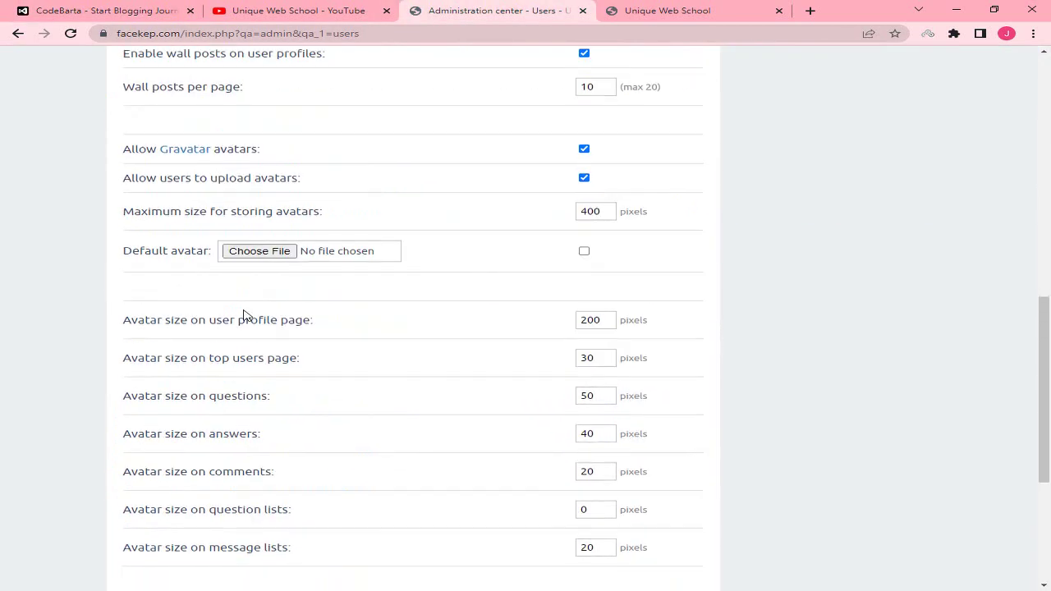
{"action": "scroll", "coordinate": [246, 399], "scroll_direction": "down", "scroll_amount": 5}
{"action": "left_click", "coordinate": [190, 527]}
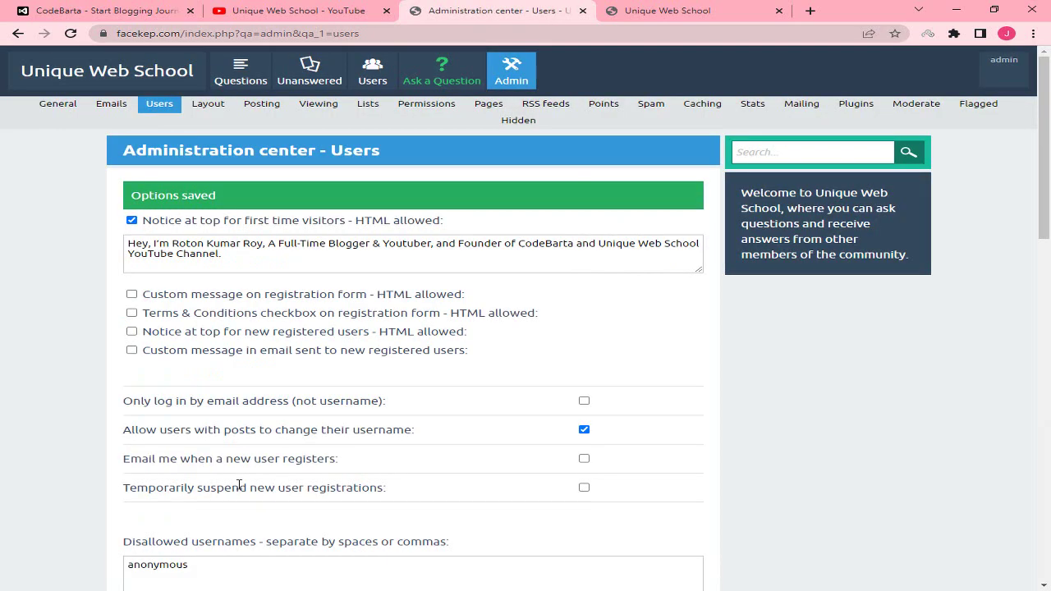
- Reload the site's home page in the admin session to check for the notice, and return to the Users settings
{"action": "left_click", "coordinate": [637, 10]}
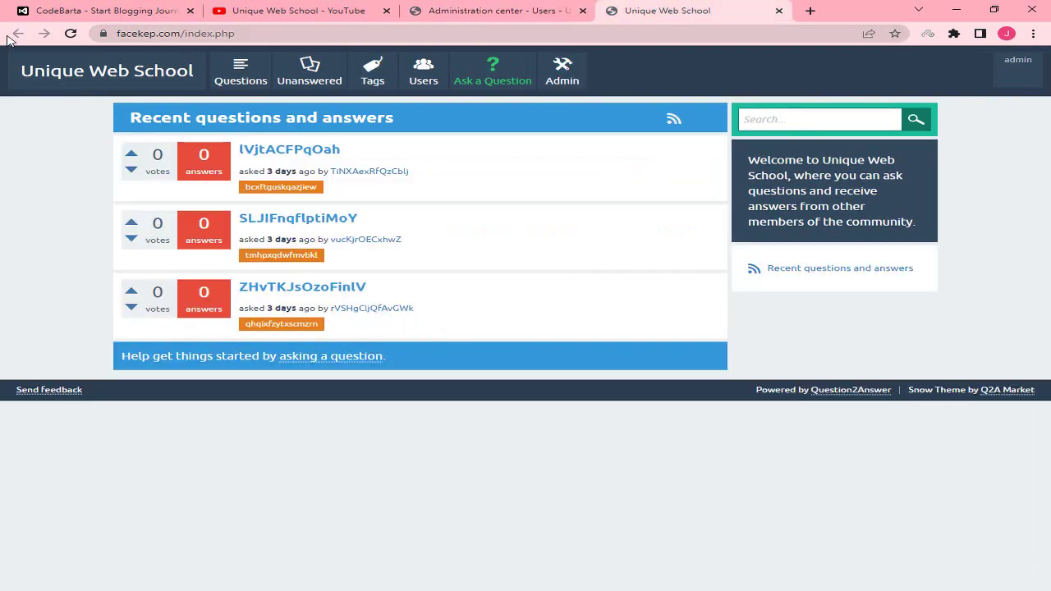
{"action": "left_click", "coordinate": [70, 34]}
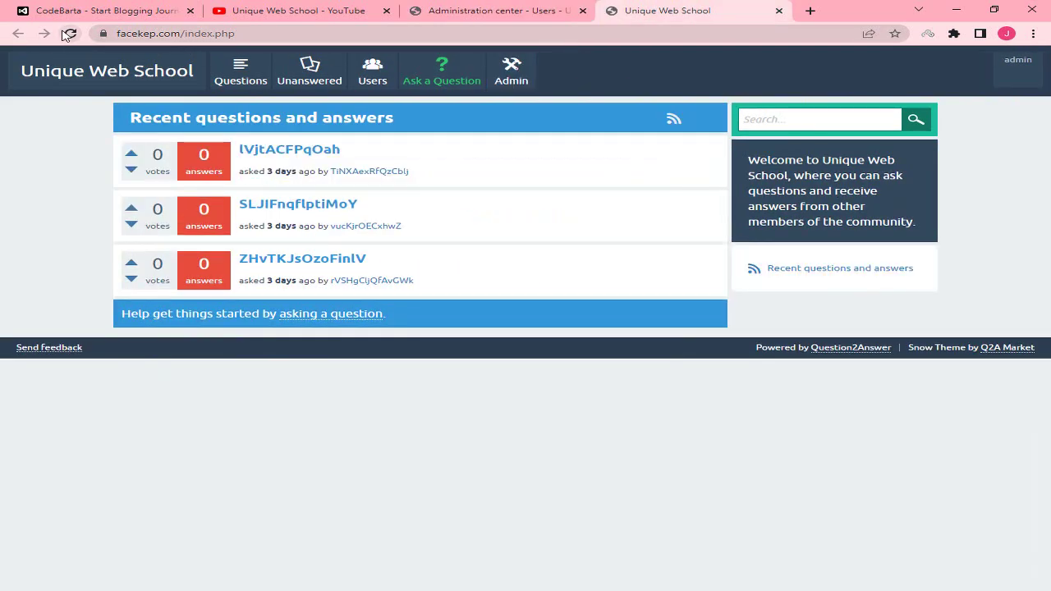
{"action": "left_click", "coordinate": [70, 35]}
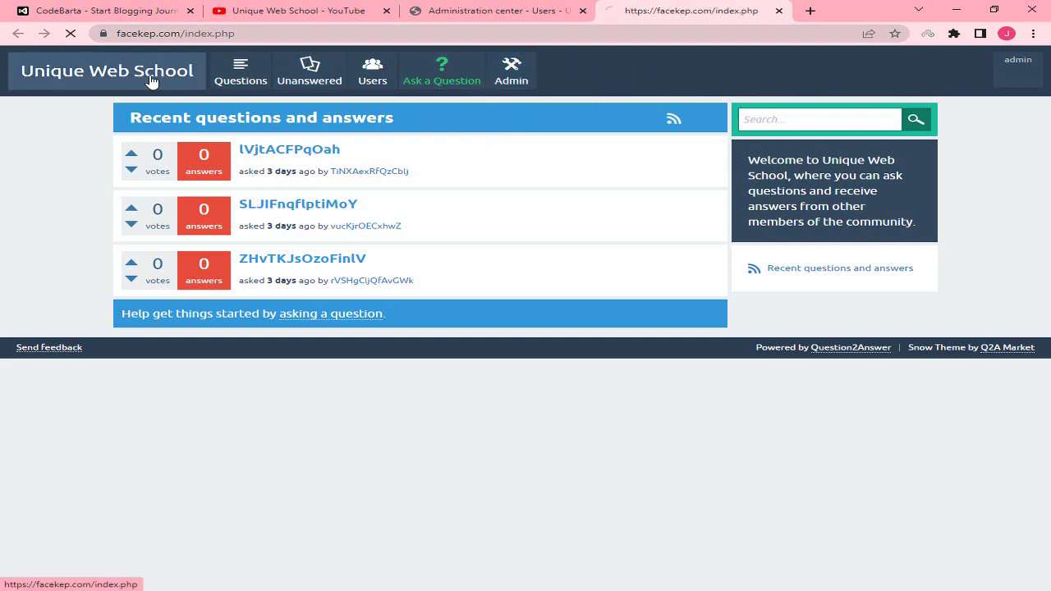
{"action": "left_click", "coordinate": [494, 12]}
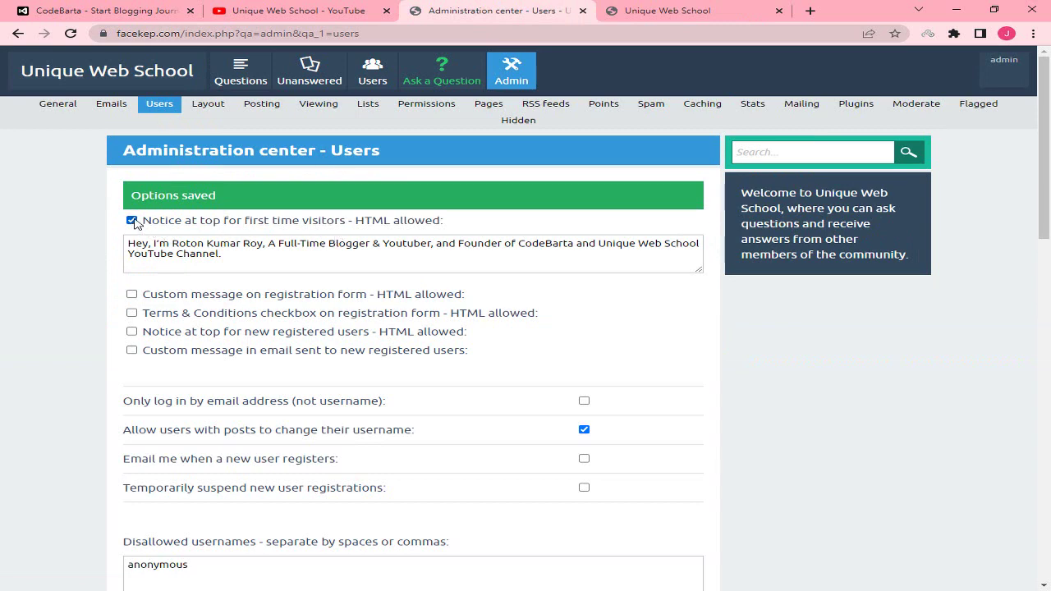
- Untick the notice at top for first time visitors without saving the options
{"action": "left_click", "coordinate": [132, 221]}
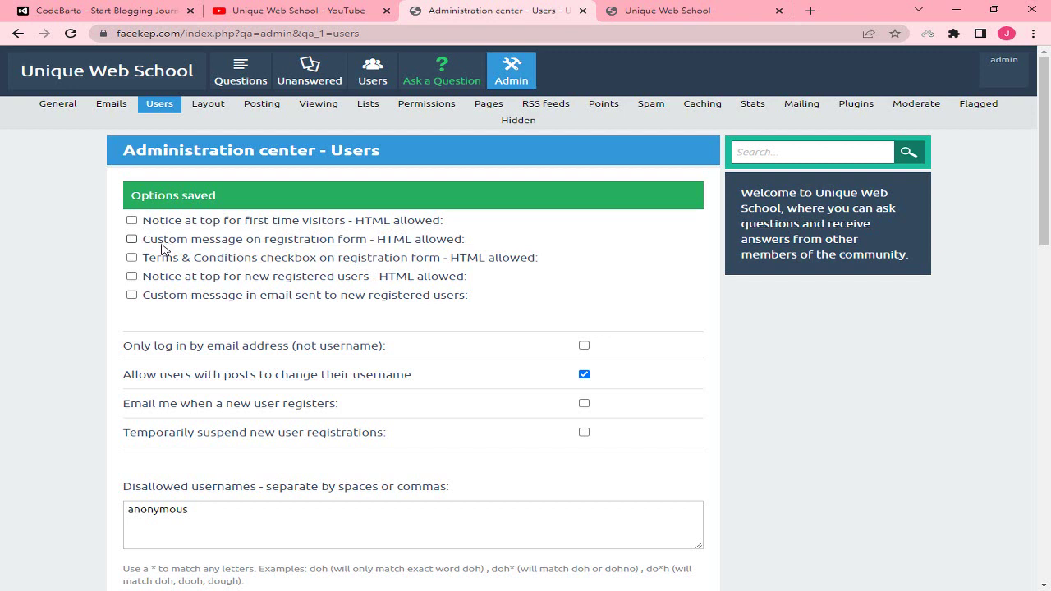
{"action": "left_click", "coordinate": [183, 32]}
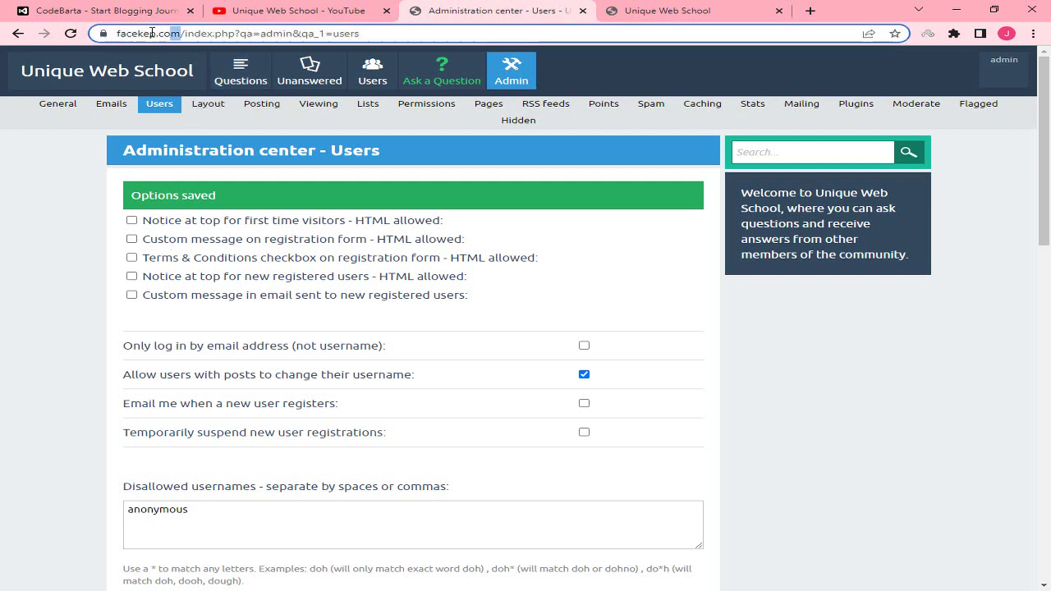
{"action": "right_click", "coordinate": [138, 34]}
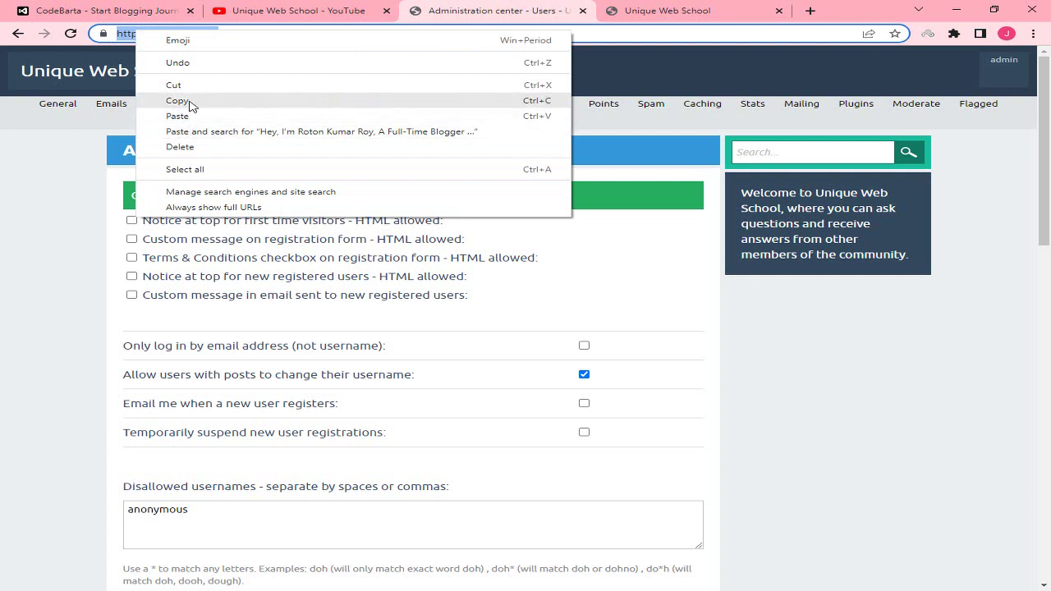
{"action": "left_click", "coordinate": [225, 103]}
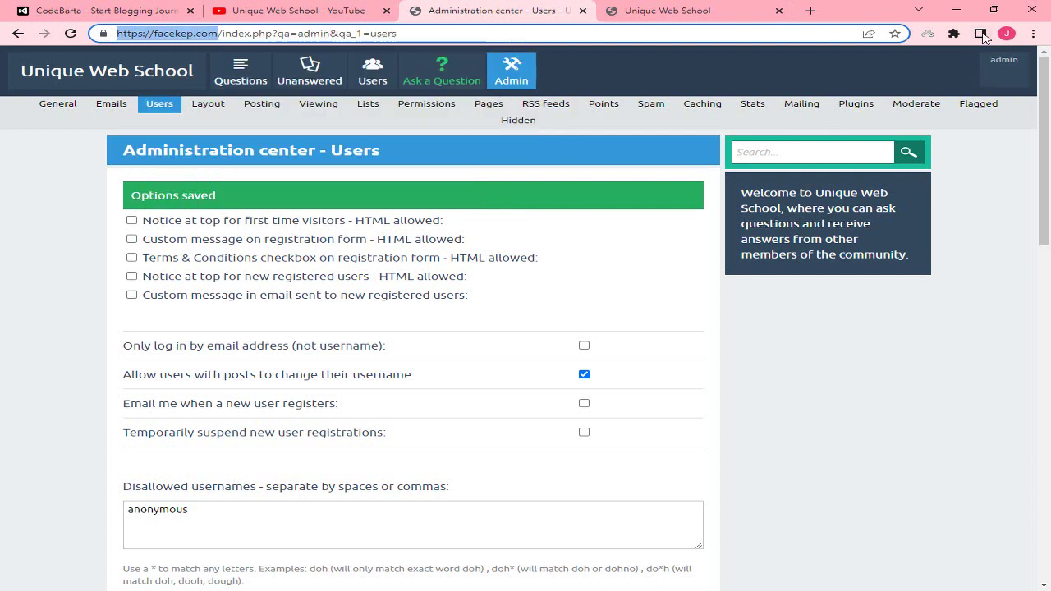
{"action": "left_click", "coordinate": [1007, 34]}
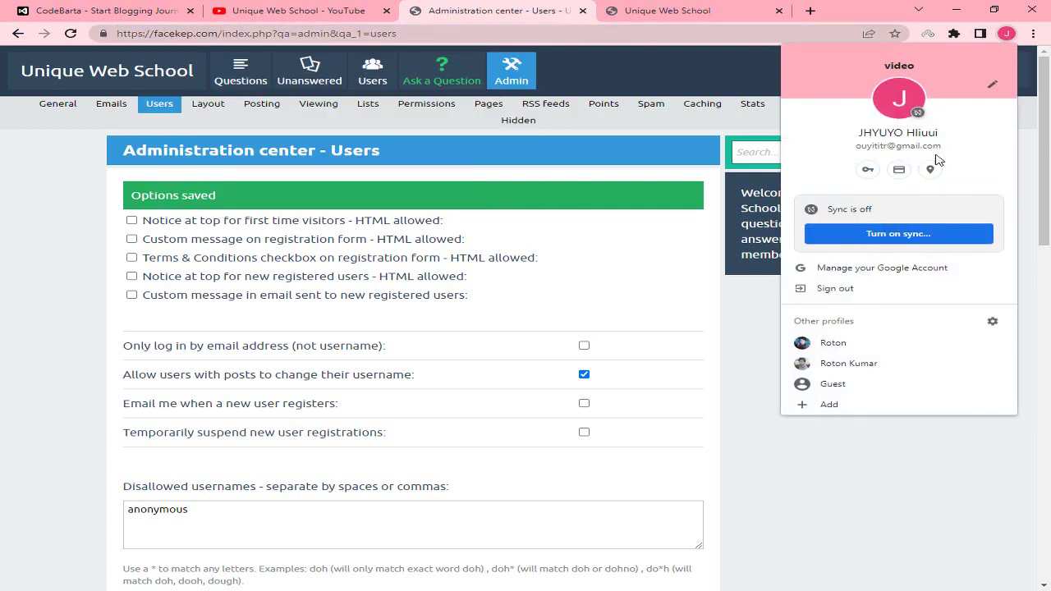
{"action": "left_click", "coordinate": [832, 384]}
{"action": "key", "text": "ctrl+v"}
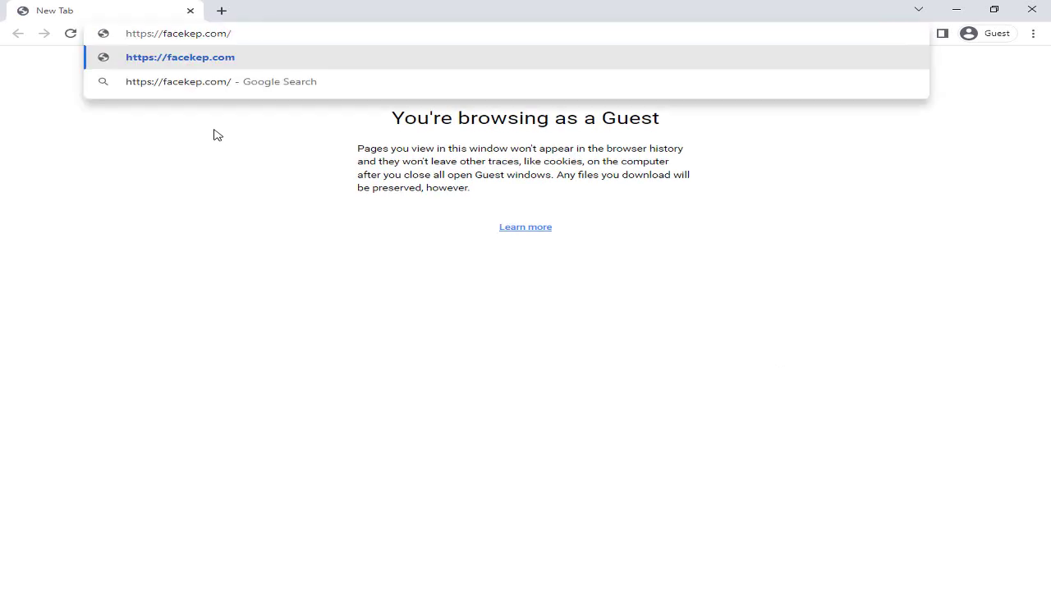
{"action": "key", "text": "Return"}
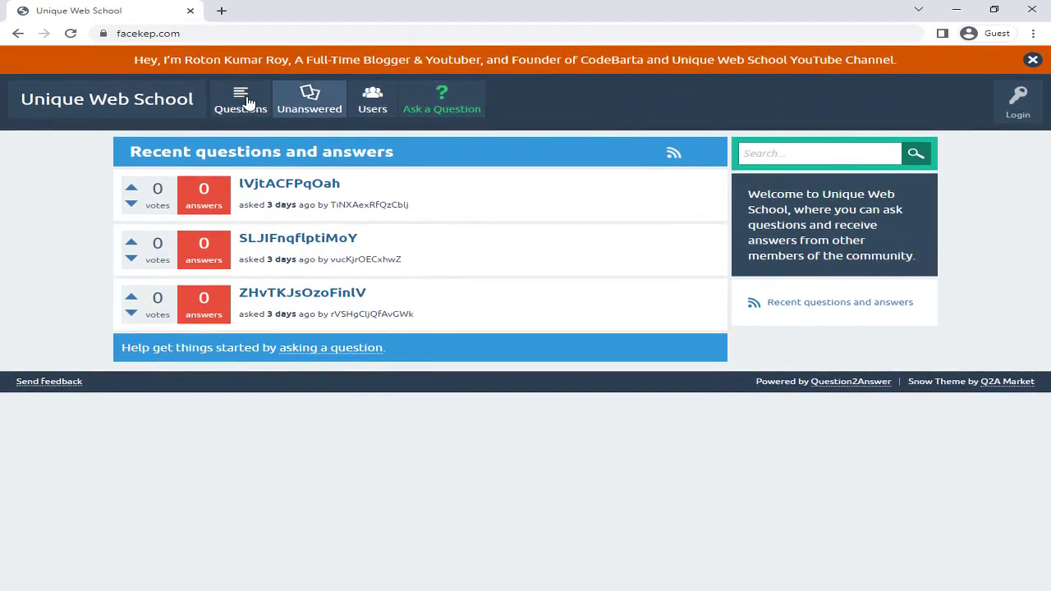
{"action": "left_click_drag", "start_coordinate": [170, 56], "coordinate": [932, 59]}
{"action": "left_click", "coordinate": [932, 59]}
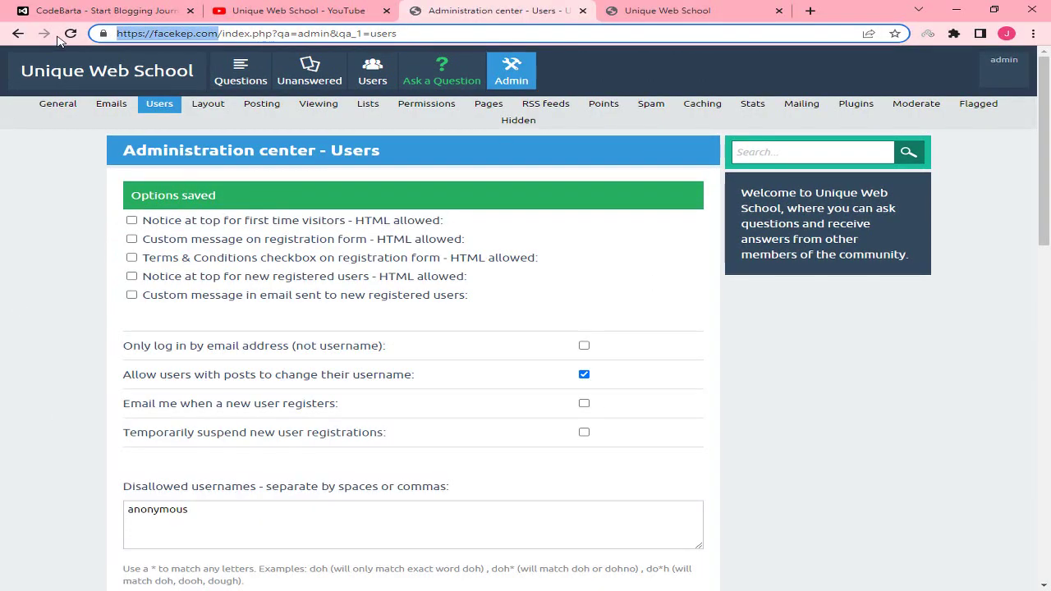
- Reload the Users settings without resubmitting the form, discarding the unsaved option change
{"action": "left_click", "coordinate": [71, 34]}
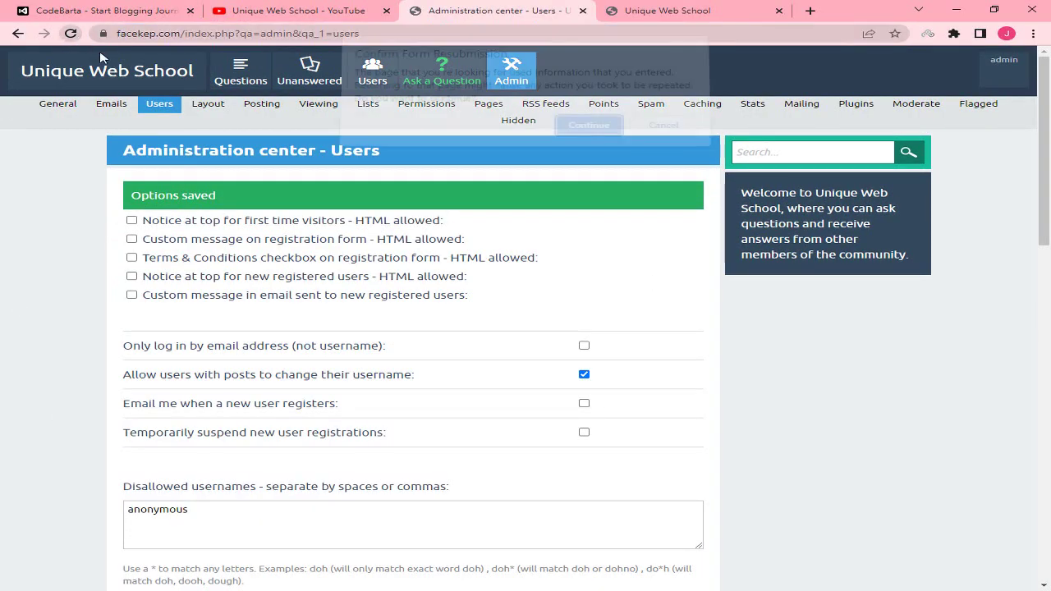
{"action": "left_click", "coordinate": [657, 132]}
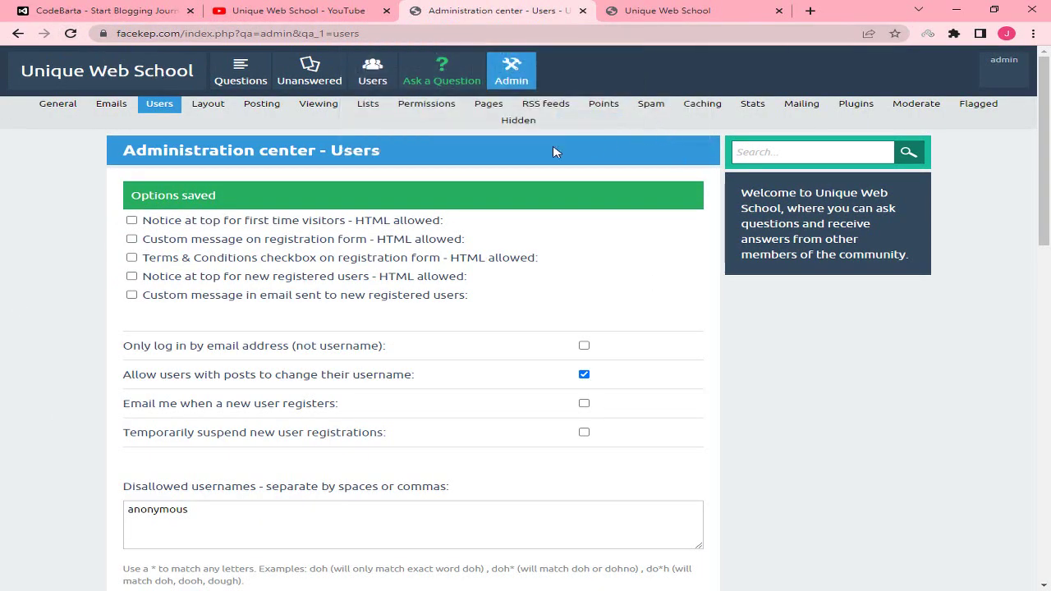
{"action": "left_click", "coordinate": [169, 108]}
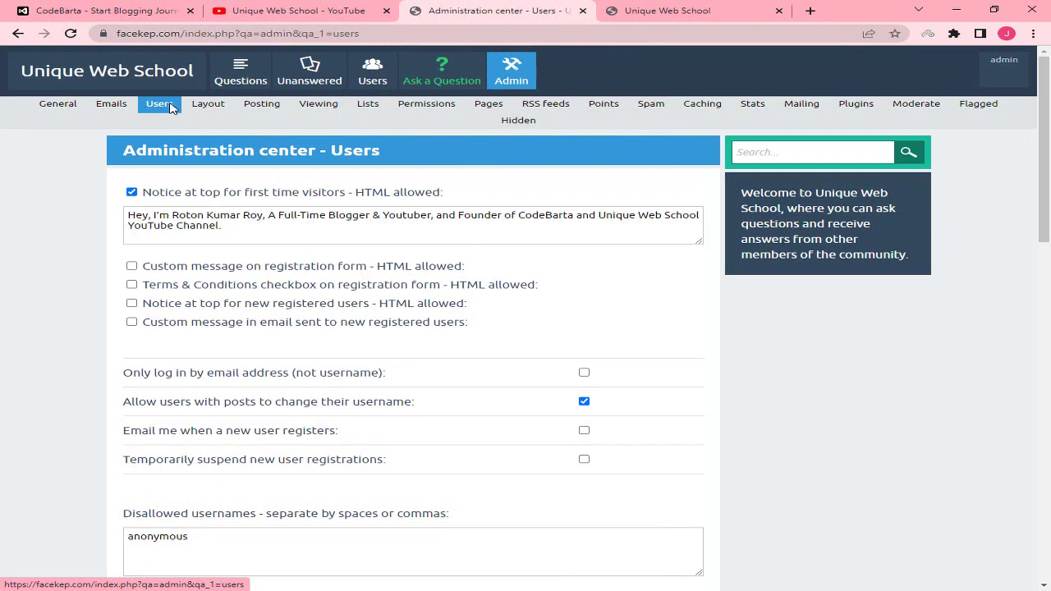
- Compare the first time visitors notice text with the site in the Guest window and open the new user registration form there
{"action": "left_click_drag", "start_coordinate": [243, 229], "coordinate": [117, 218]}
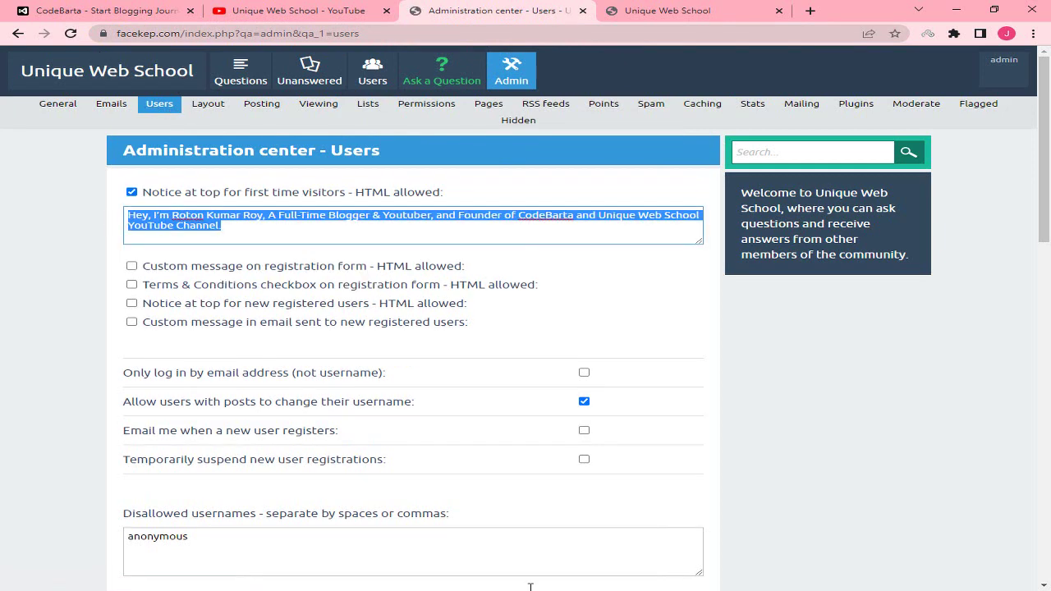
{"action": "key", "text": "alt+Tab"}
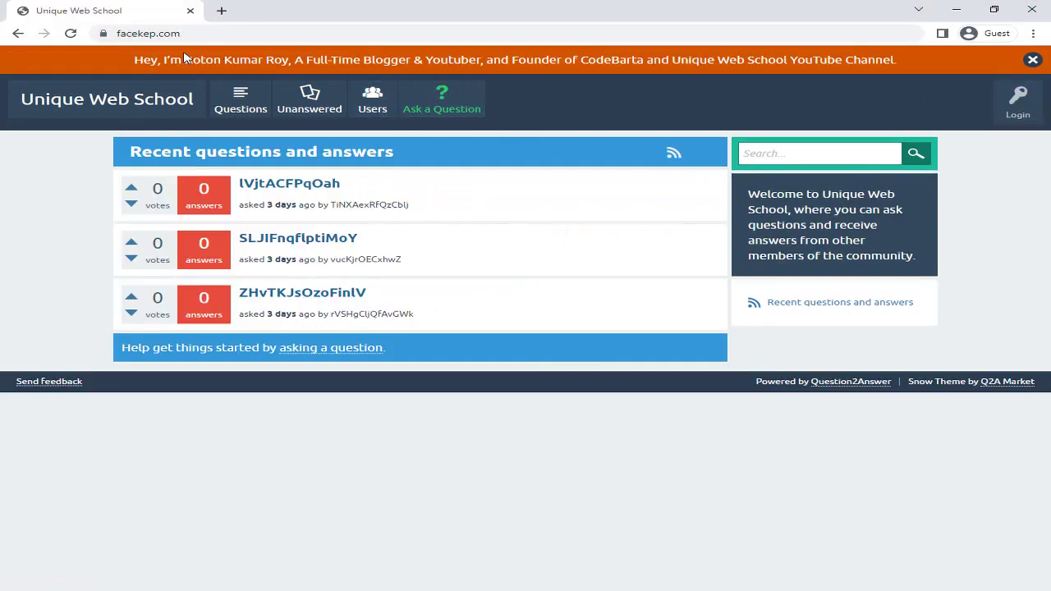
{"action": "left_click_drag", "start_coordinate": [185, 60], "coordinate": [818, 62]}
{"action": "left_click", "coordinate": [671, 114]}
{"action": "left_click", "coordinate": [1024, 105]}
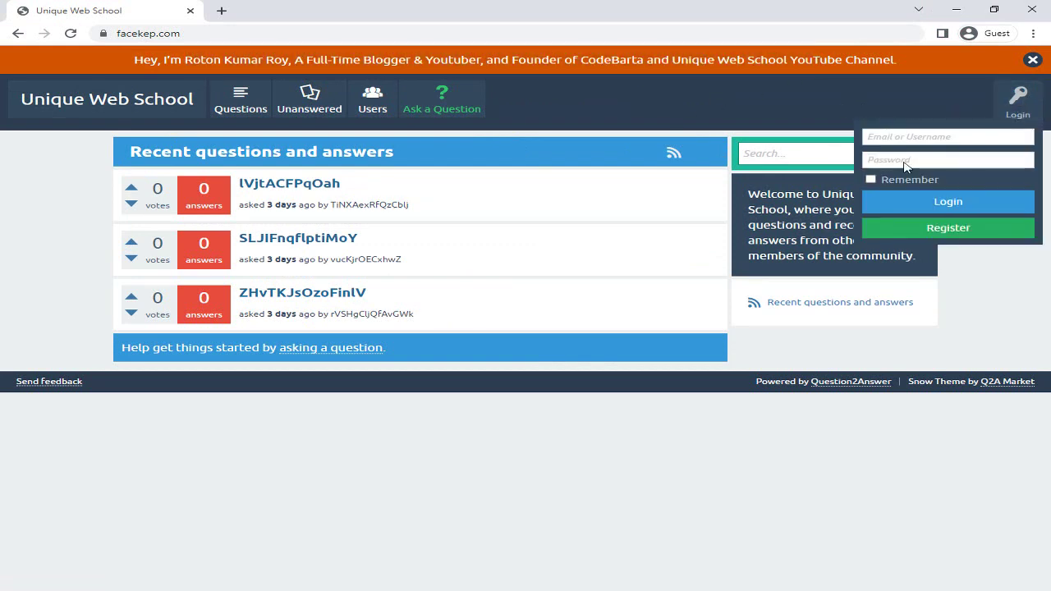
{"action": "left_click", "coordinate": [911, 233]}
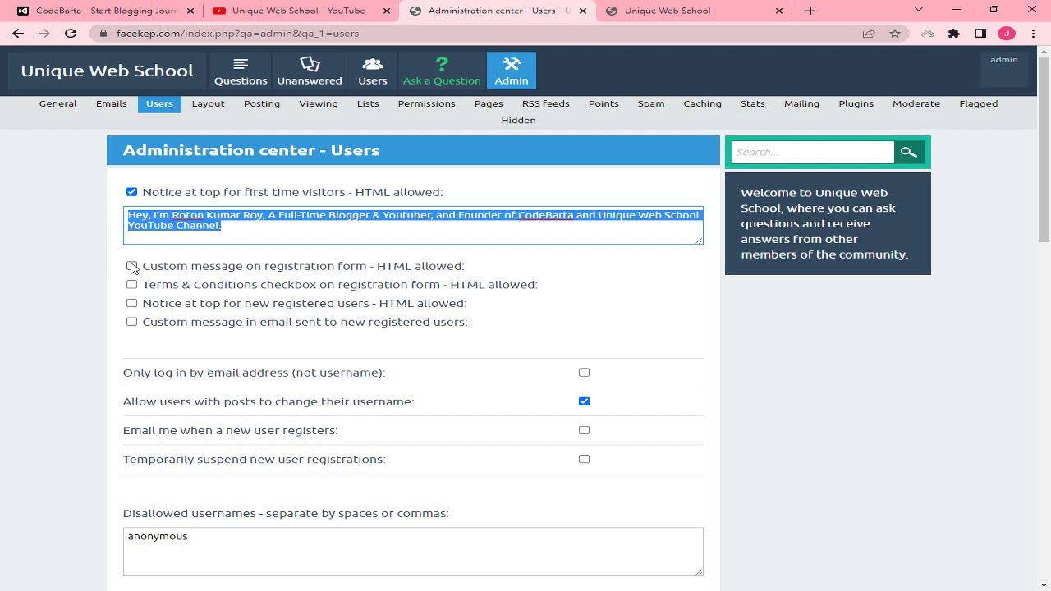
{"action": "left_click", "coordinate": [132, 267]}
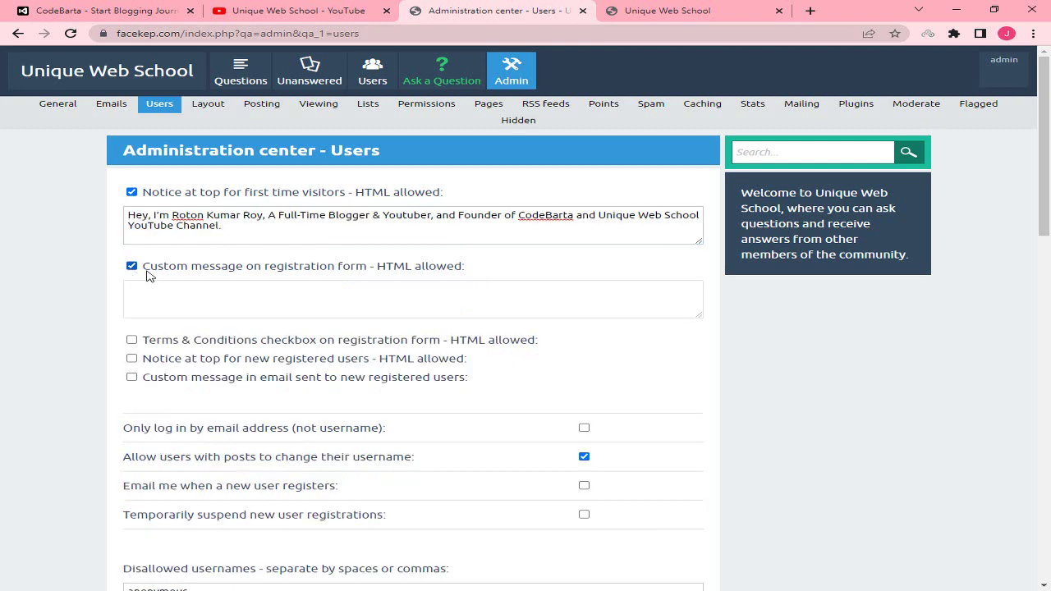
{"action": "left_click", "coordinate": [181, 288]}
{"action": "type", "text": "https://facekep.com/"}
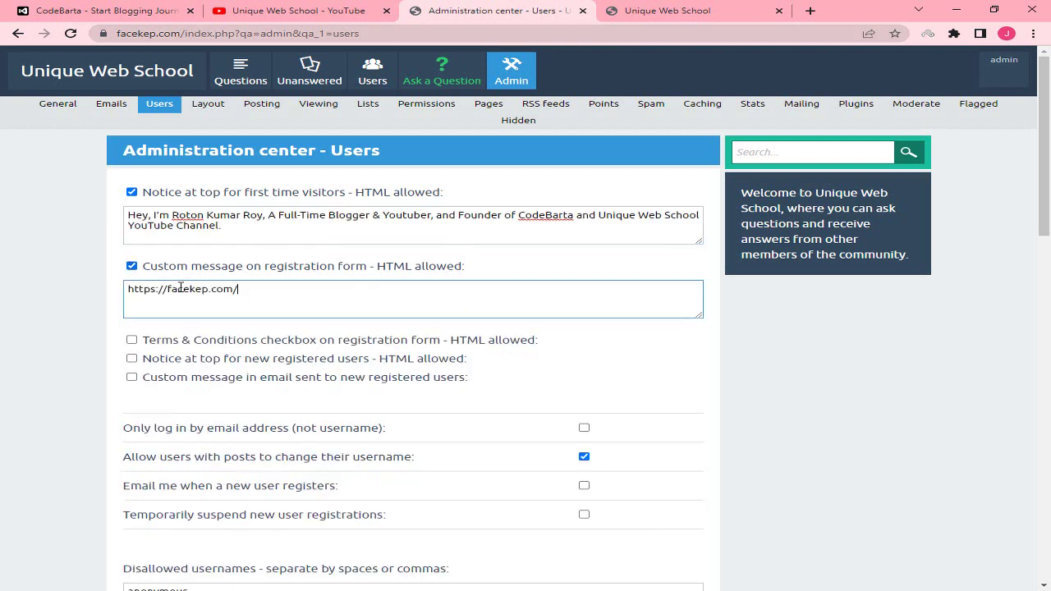
- Replace the custom registration message with a copy of the first time visitors notice text and save the options
{"action": "triple_click", "coordinate": [223, 216]}
{"action": "right_click", "coordinate": [222, 215]}
{"action": "left_click", "coordinate": [242, 255]}
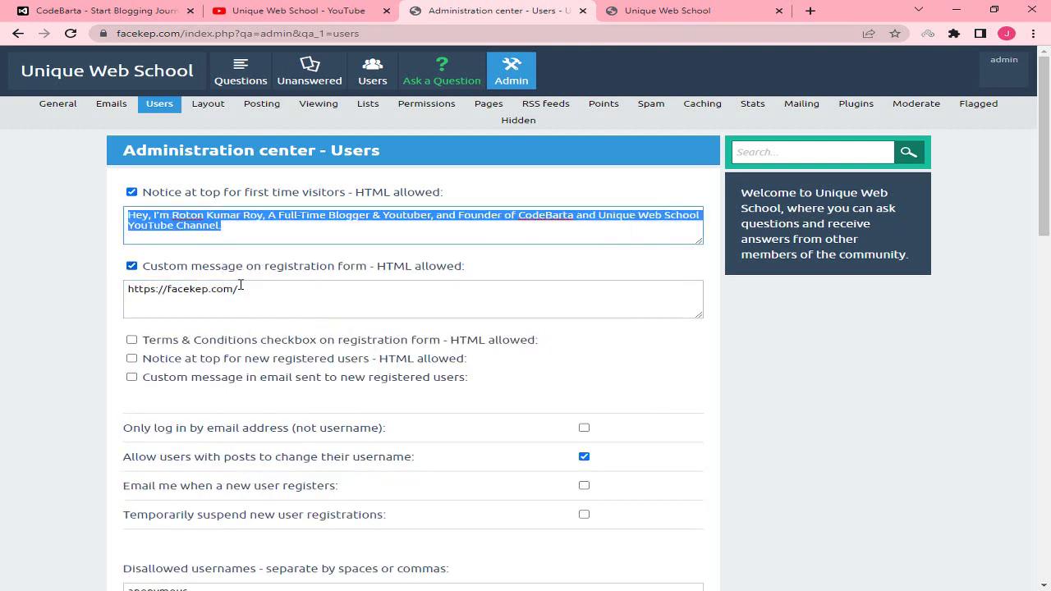
{"action": "left_click", "coordinate": [241, 286]}
{"action": "key", "text": "ctrl+a"}
{"action": "key", "text": "ctrl+v"}
{"action": "scroll", "coordinate": [222, 345], "scroll_direction": "down", "scroll_amount": 1}
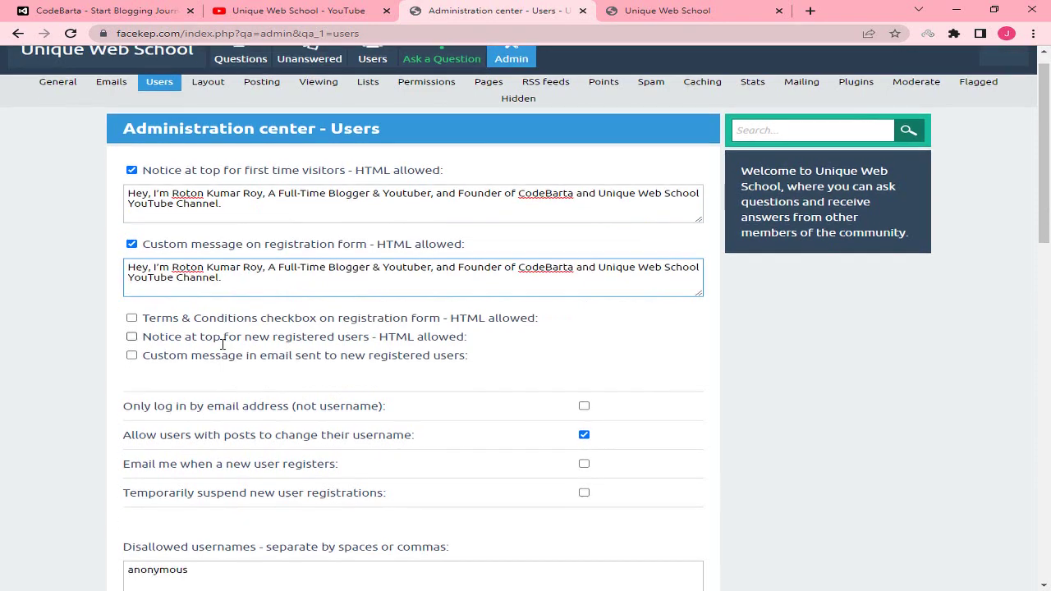
{"action": "scroll", "coordinate": [222, 377], "scroll_direction": "down", "scroll_amount": 15}
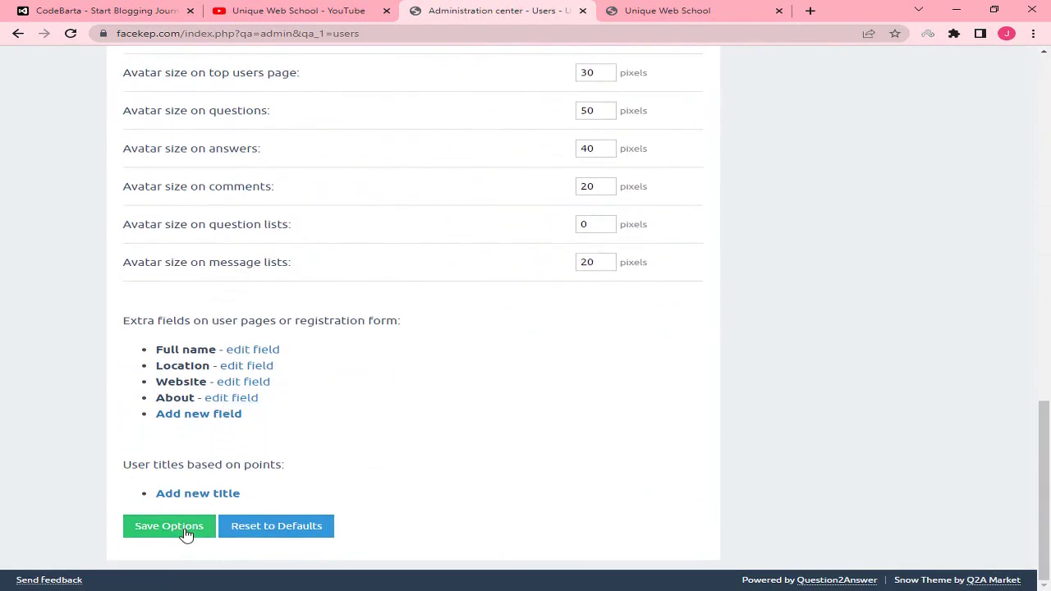
{"action": "left_click", "coordinate": [187, 535]}
- Reload the registration form in the Guest window, check the custom message above its fields, and return to the Users settings
{"action": "key", "text": "alt+Tab"}
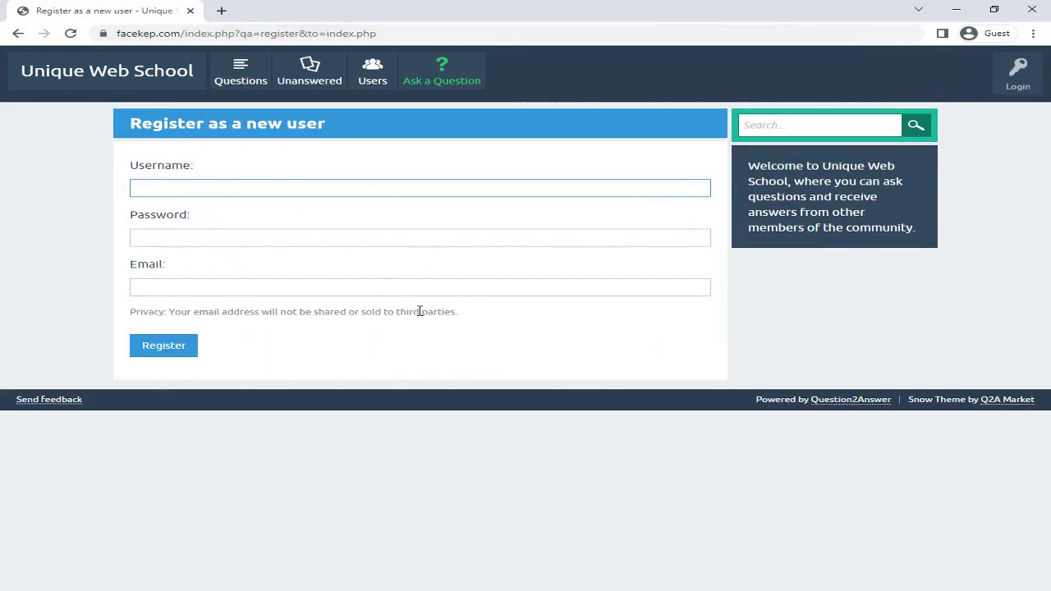
{"action": "left_click", "coordinate": [71, 34]}
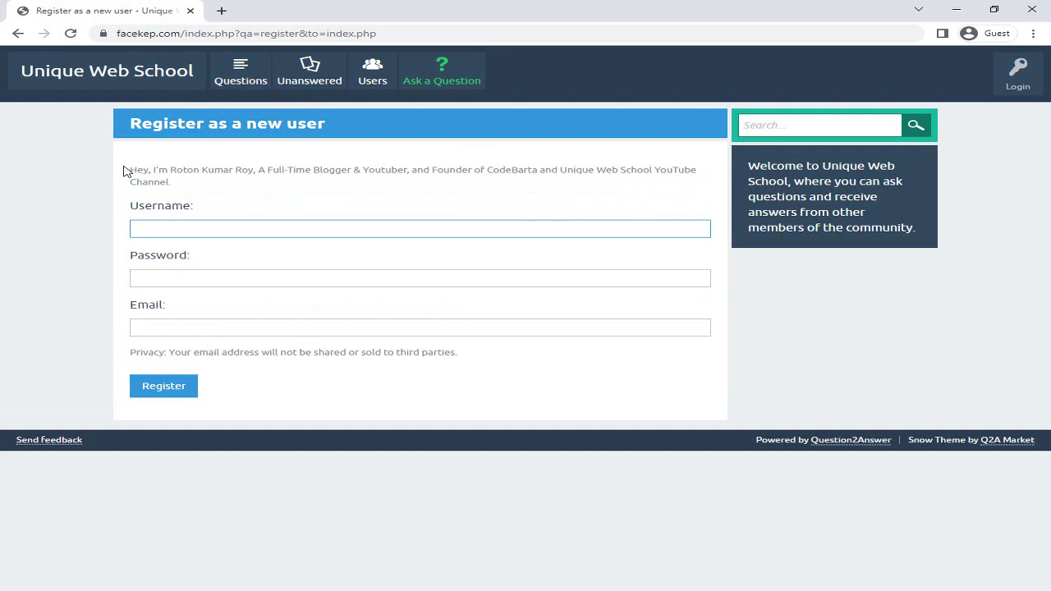
{"action": "left_click_drag", "start_coordinate": [129, 170], "coordinate": [227, 186]}
{"action": "left_click", "coordinate": [211, 186]}
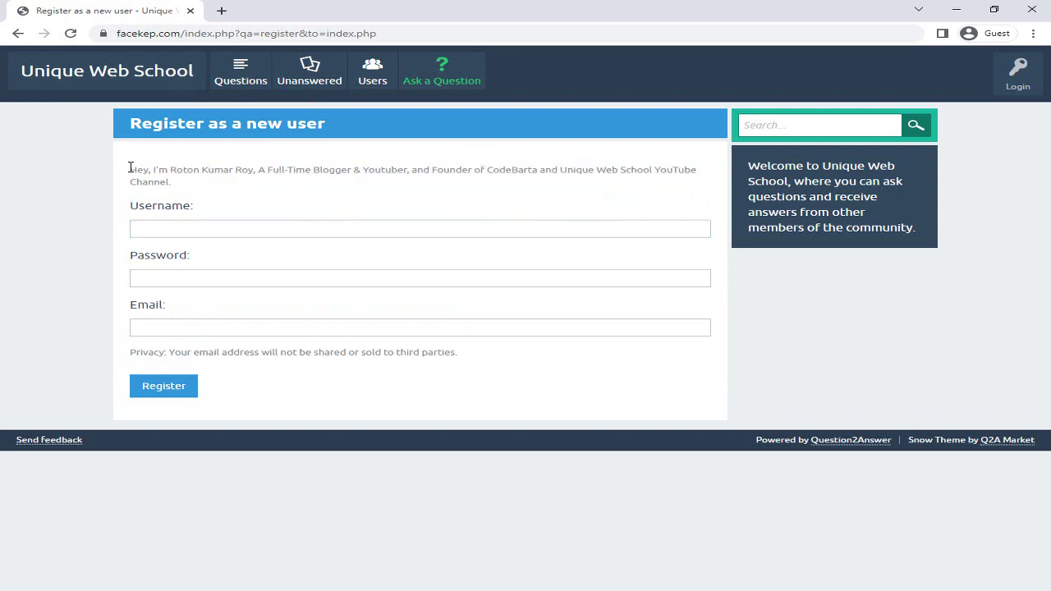
{"action": "left_click_drag", "start_coordinate": [130, 170], "coordinate": [197, 187]}
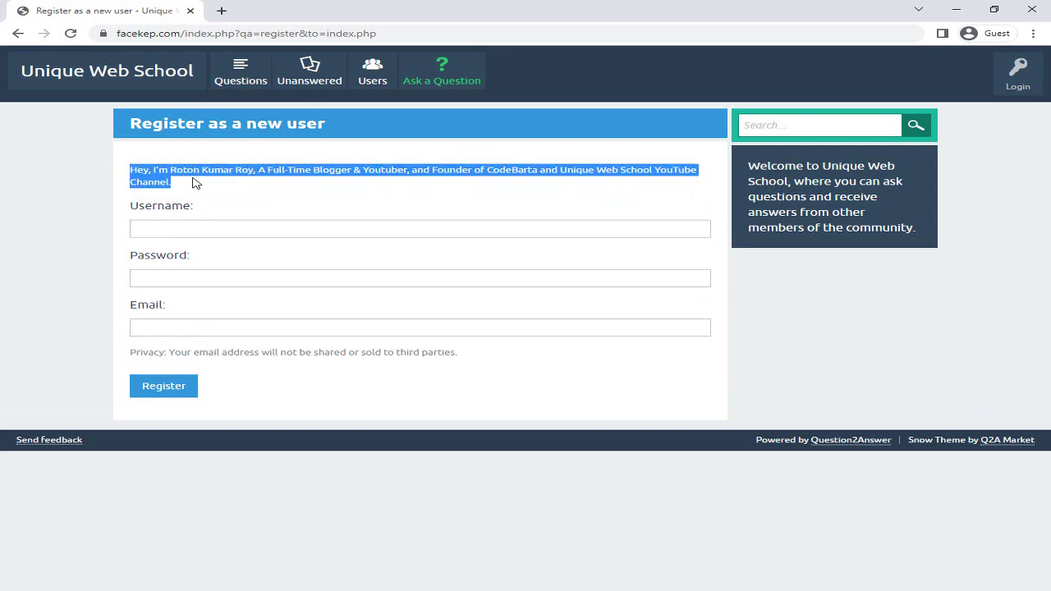
{"action": "key", "text": "alt+Tab"}
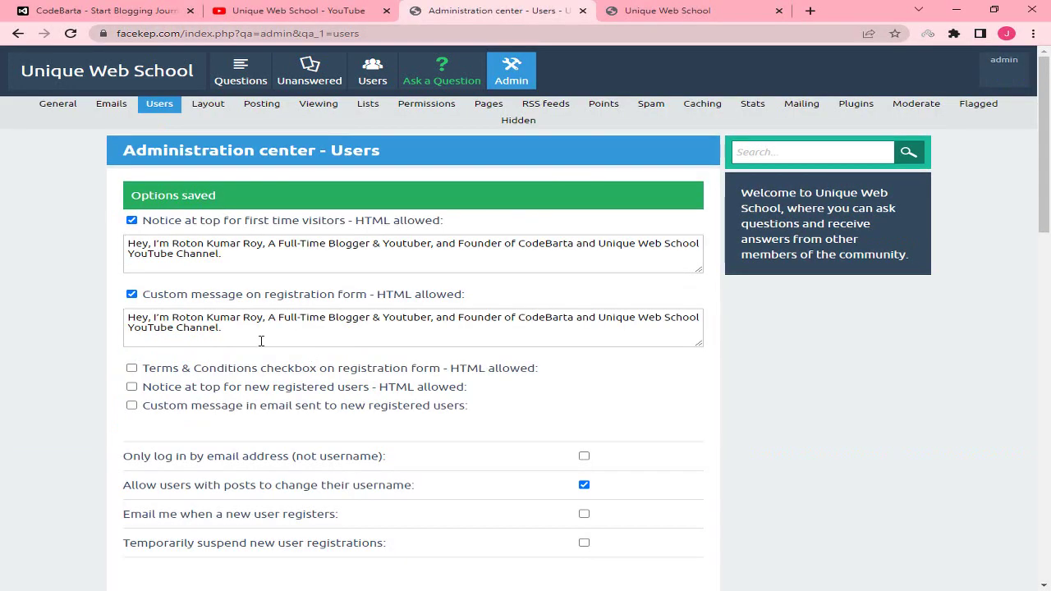
{"action": "scroll", "coordinate": [241, 274], "scroll_direction": "down", "scroll_amount": 2}
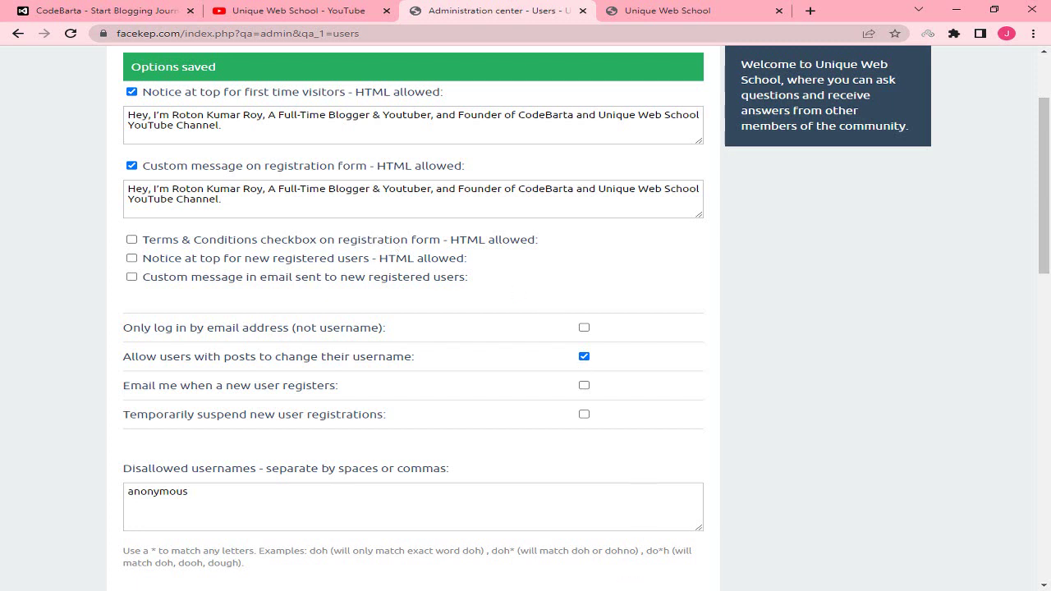
{"action": "key", "text": "alt+Tab"}
{"action": "left_click", "coordinate": [230, 345]}
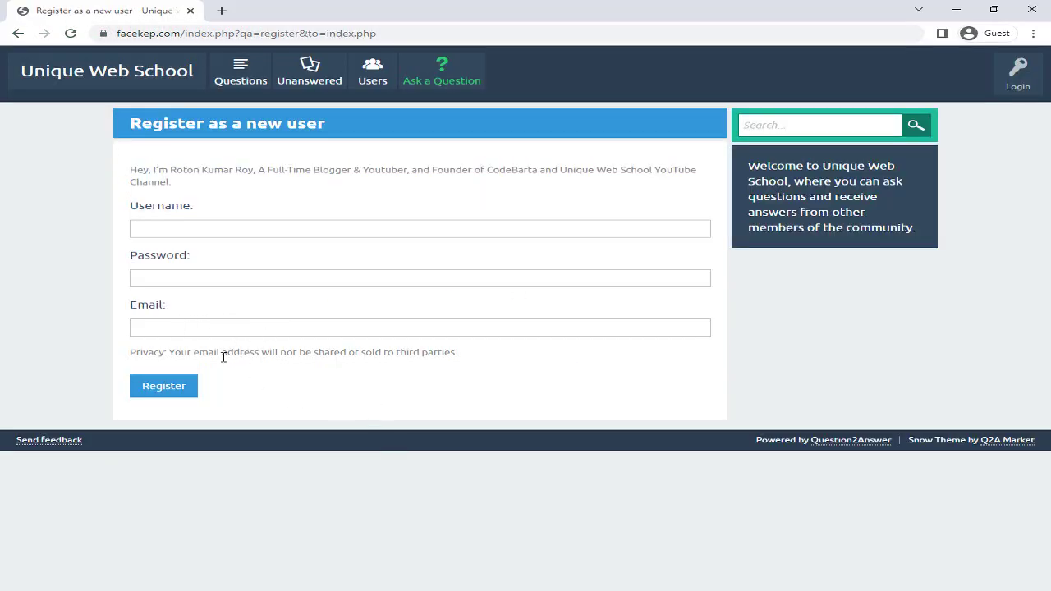
{"action": "key", "text": "alt+Tab"}
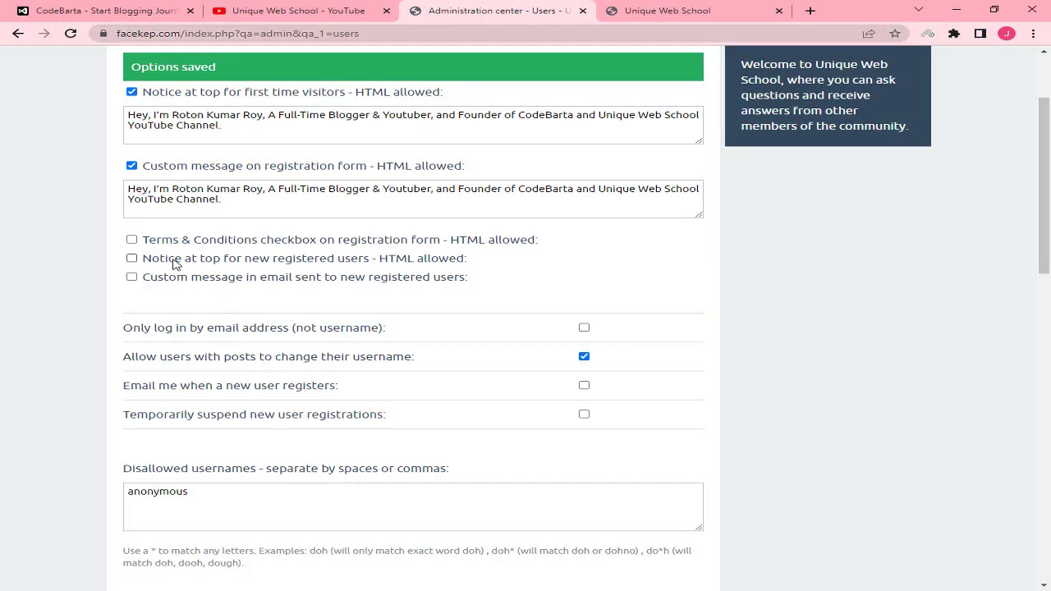
- Enable the Terms & Conditions checkbox with its default text and the notice for new registered users with the copied notice text
{"action": "left_click", "coordinate": [133, 240]}
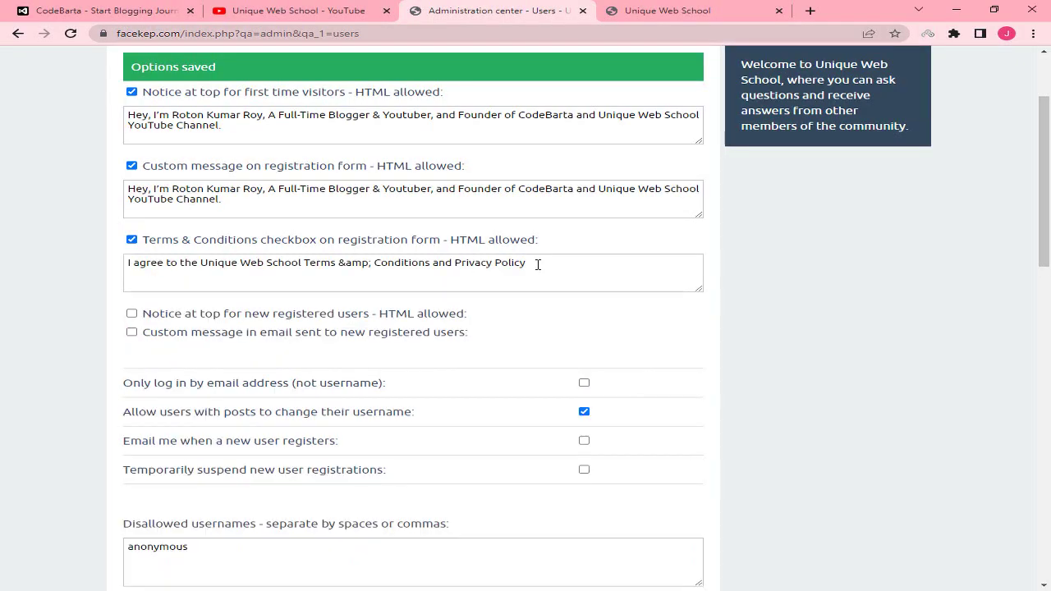
{"action": "left_click_drag", "start_coordinate": [538, 264], "coordinate": [152, 280]}
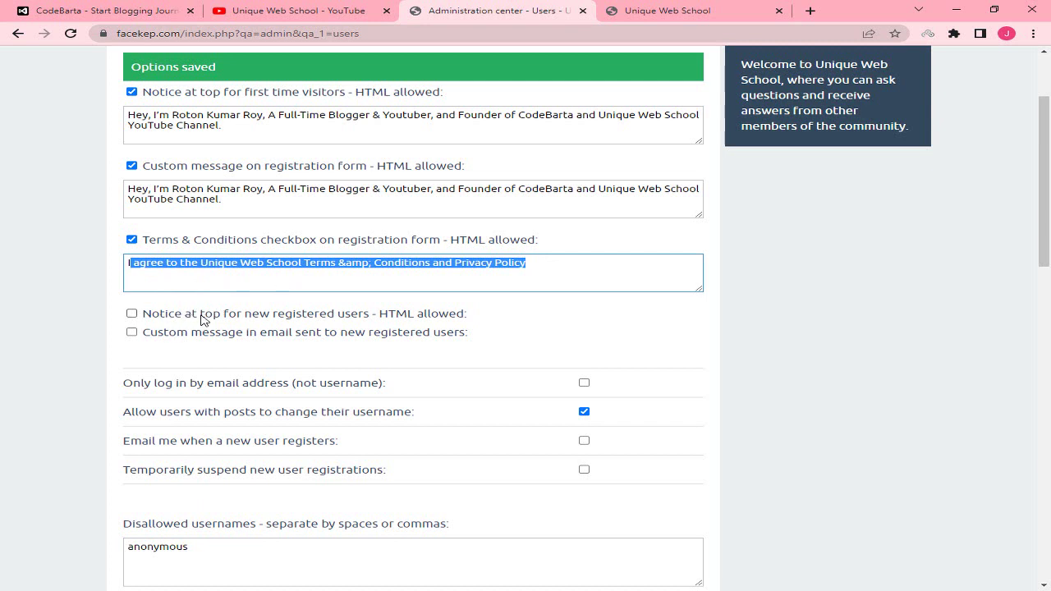
{"action": "left_click", "coordinate": [132, 314]}
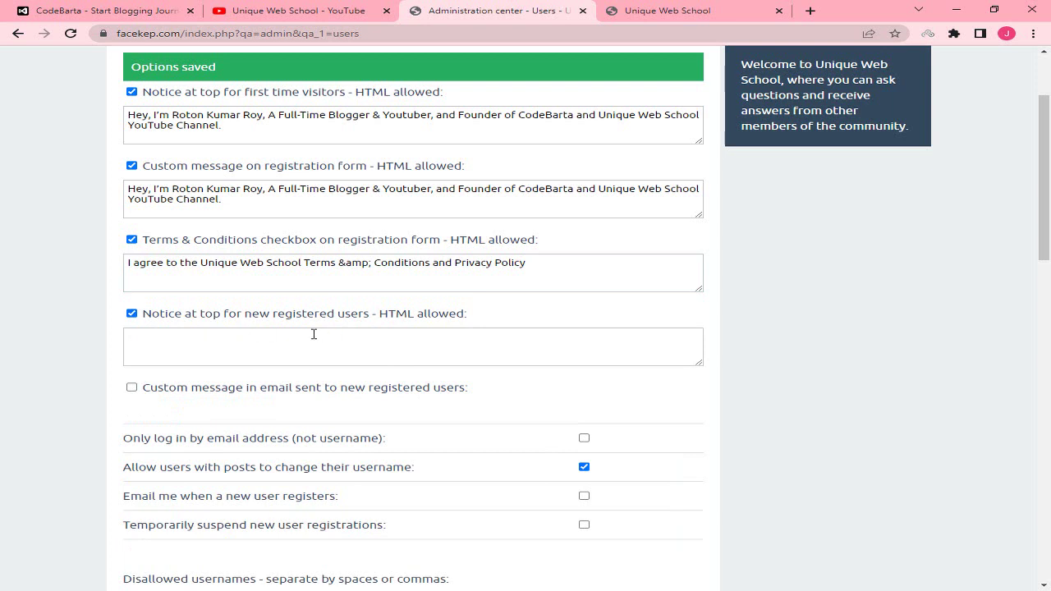
{"action": "left_click", "coordinate": [263, 347]}
{"action": "key", "text": "ctrl+v"}
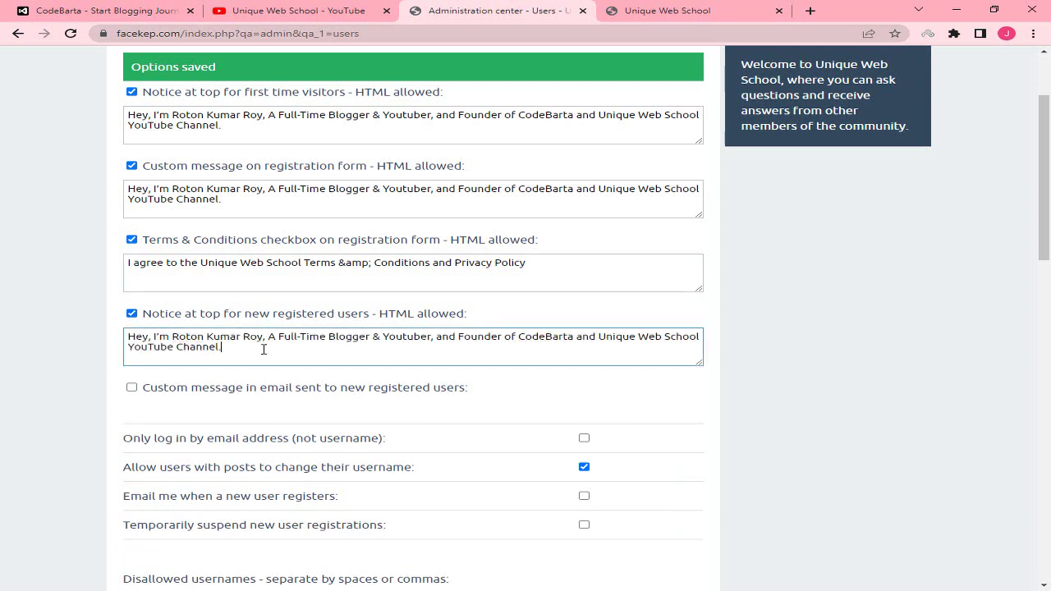
{"action": "scroll", "coordinate": [240, 360], "scroll_direction": "down", "scroll_amount": 1}
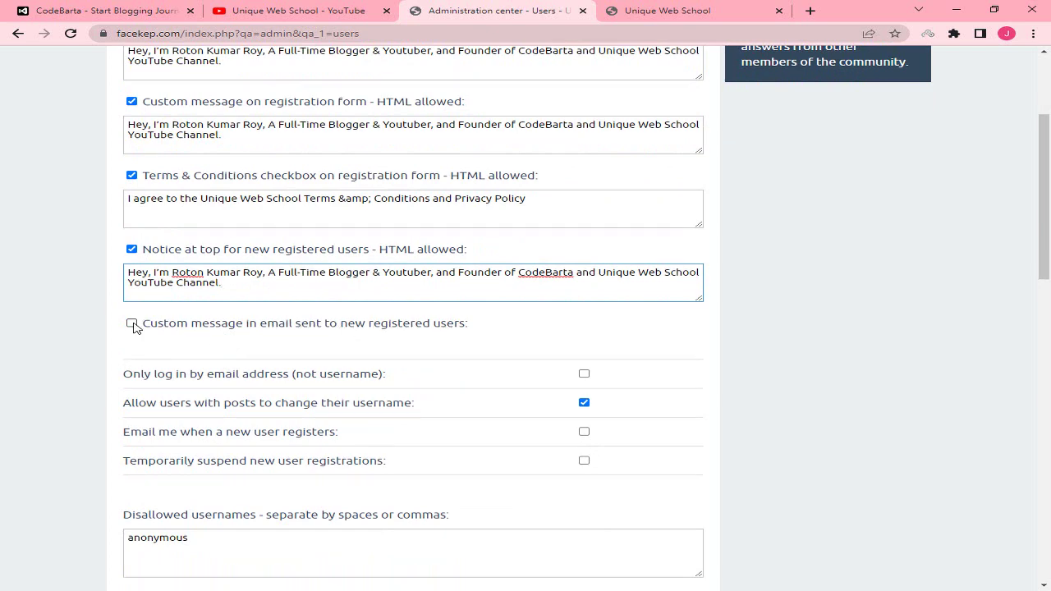
{"action": "left_click", "coordinate": [132, 324]}
{"action": "left_click", "coordinate": [174, 347]}
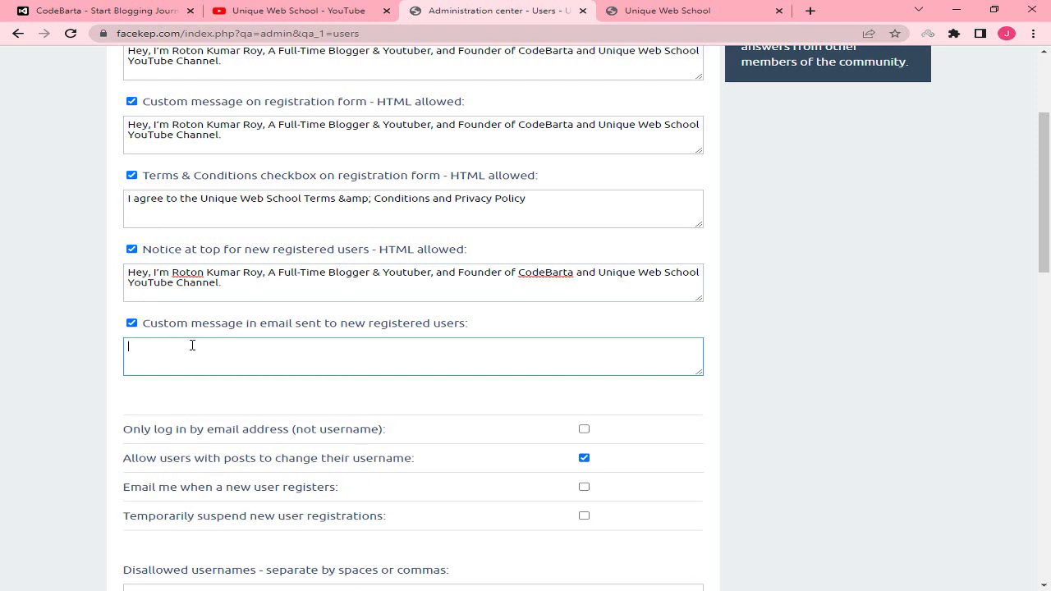
{"action": "left_click", "coordinate": [133, 324]}
- Save the changed Users options
{"action": "scroll", "coordinate": [218, 402], "scroll_direction": "down", "scroll_amount": 15}
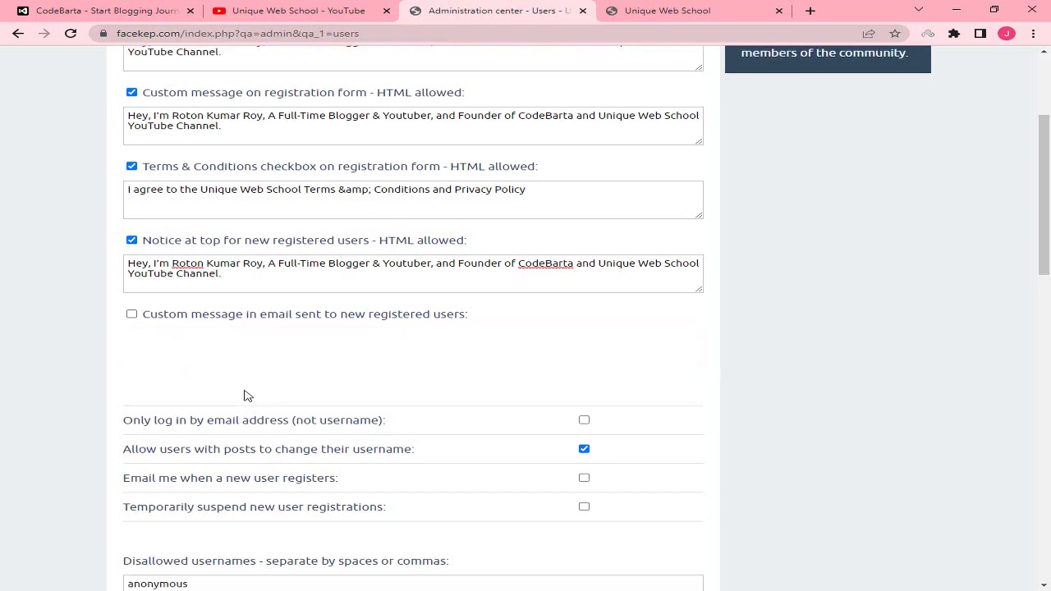
{"action": "scroll", "coordinate": [194, 444], "scroll_direction": "down", "scroll_amount": 2}
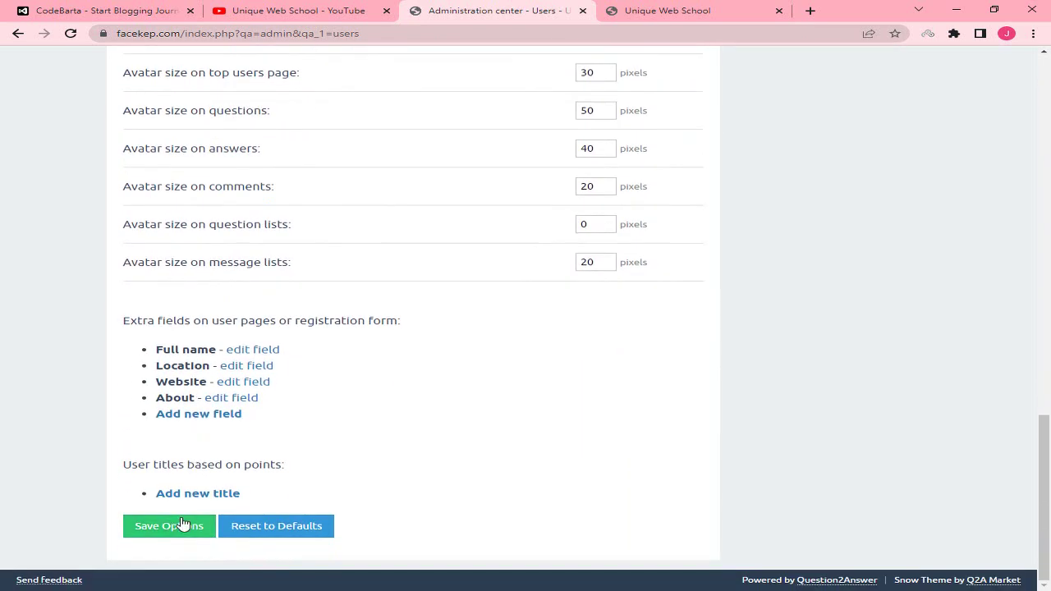
{"action": "left_click", "coordinate": [189, 525]}
- Reload the registration form in the Guest window and tick the agreement to the Terms & Conditions and Privacy Policy
{"action": "key", "text": "alt+Tab"}
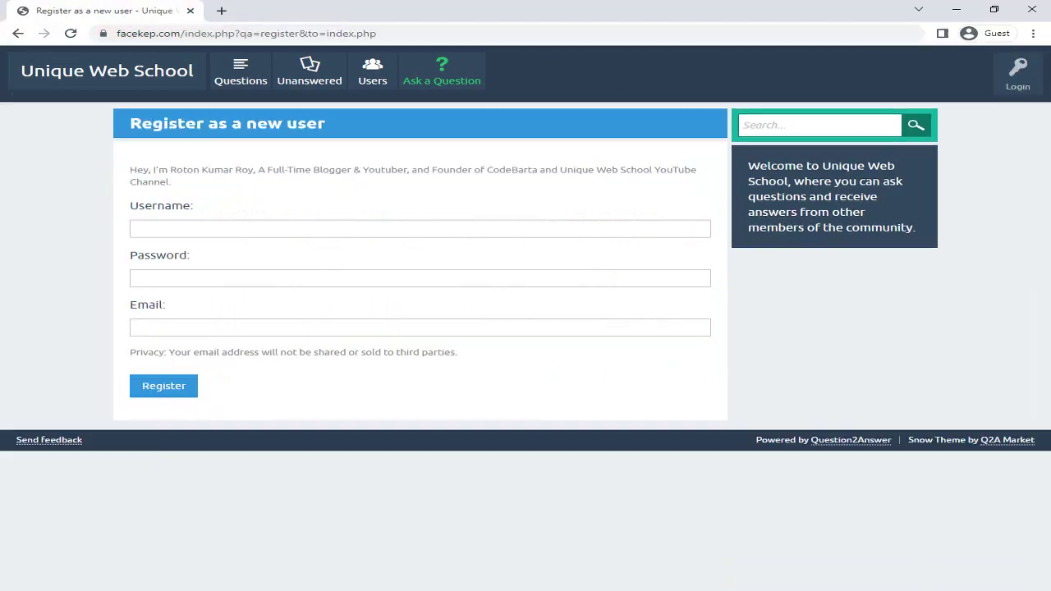
{"action": "left_click", "coordinate": [72, 36]}
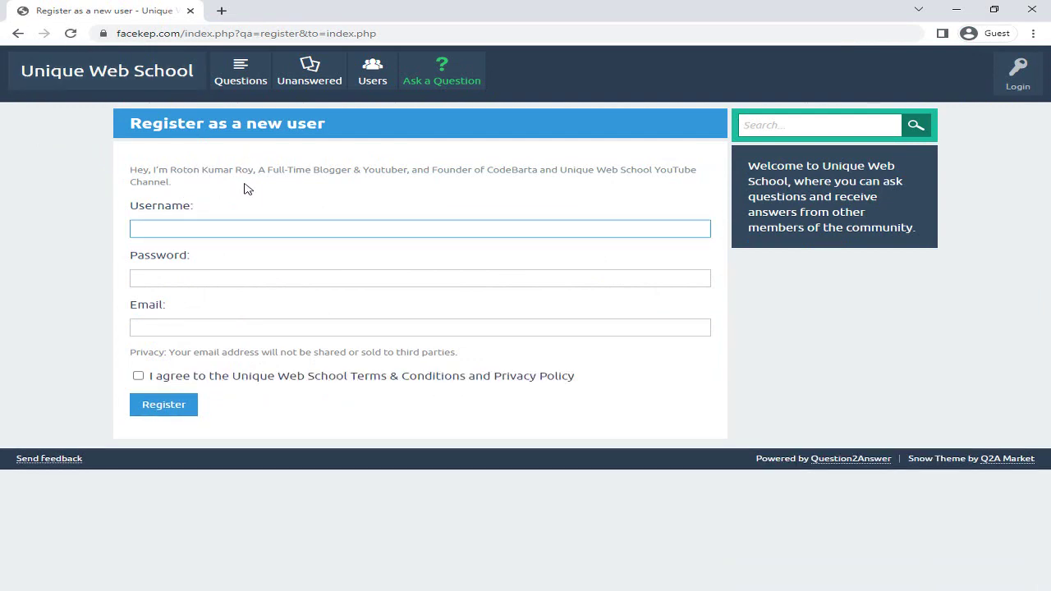
{"action": "left_click", "coordinate": [139, 377]}
{"action": "left_click", "coordinate": [139, 377]}
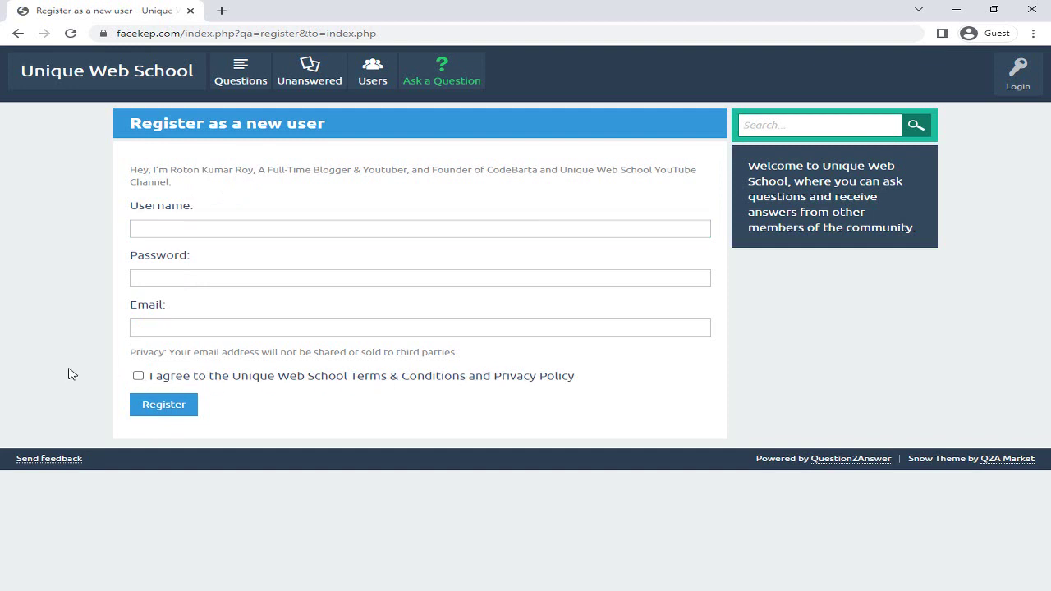
{"action": "left_click", "coordinate": [138, 376]}
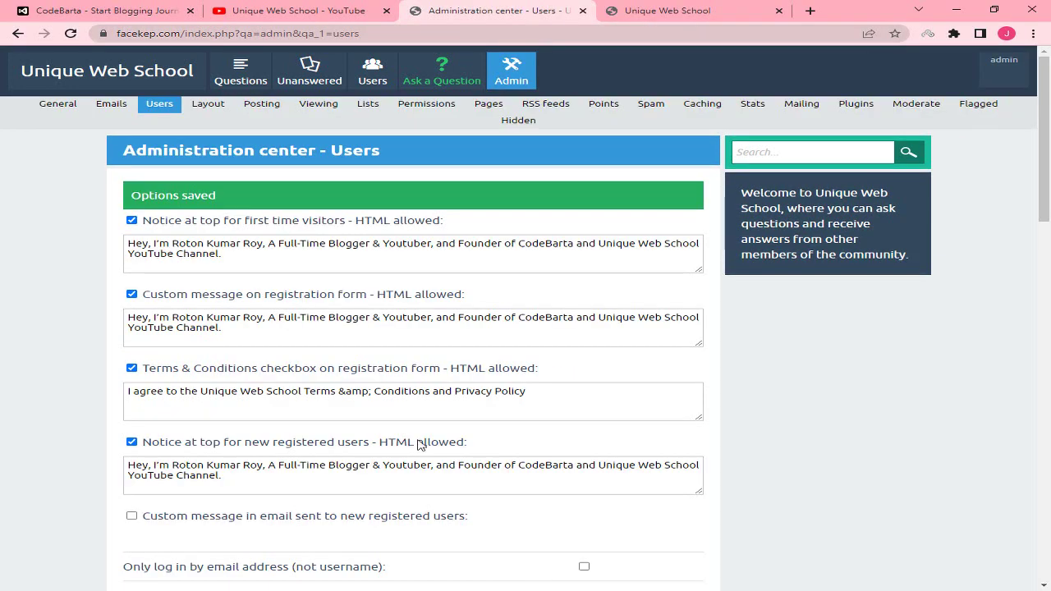
- Examine the option to only log in by email address and compare it with the login form in the Guest window
{"action": "scroll", "coordinate": [332, 300], "scroll_direction": "down", "scroll_amount": 5}
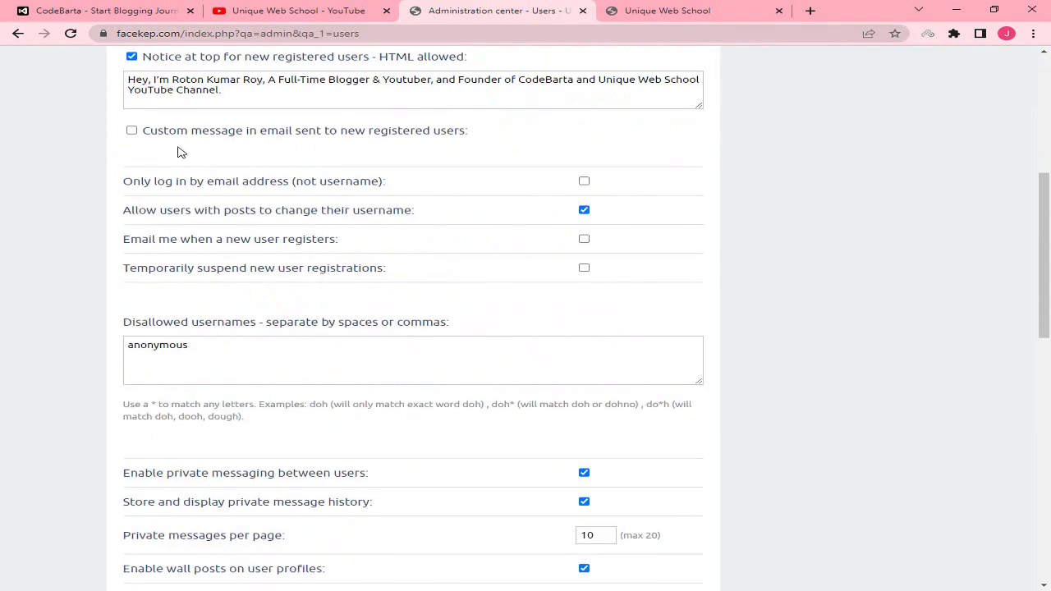
{"action": "left_click_drag", "start_coordinate": [125, 180], "coordinate": [373, 180]}
{"action": "left_click", "coordinate": [372, 181]}
{"action": "left_click_drag", "start_coordinate": [207, 181], "coordinate": [271, 181]}
{"action": "left_click", "coordinate": [271, 180]}
{"action": "left_click_drag", "start_coordinate": [187, 180], "coordinate": [157, 181]}
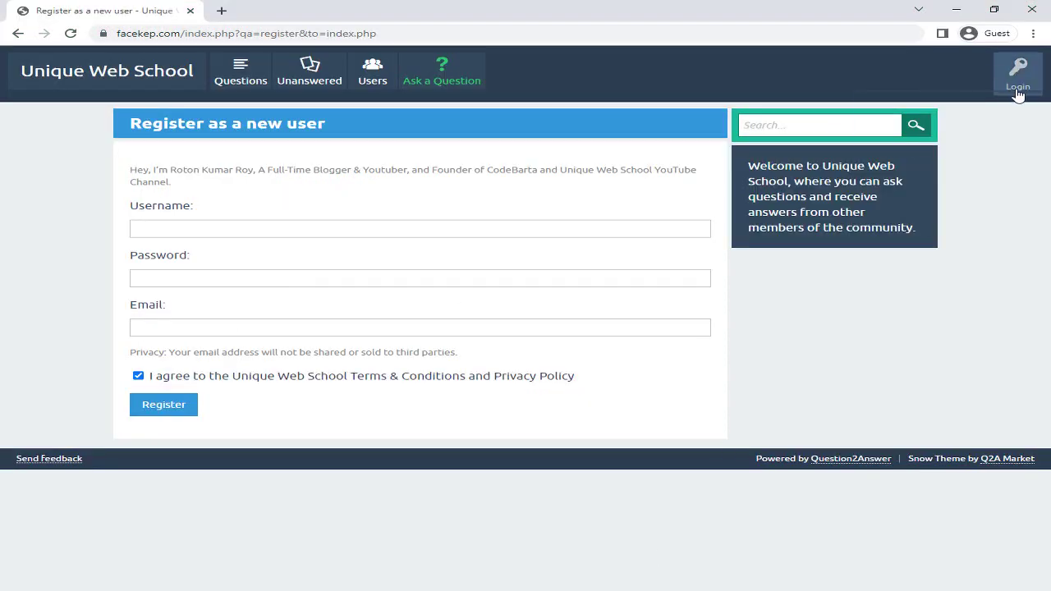
{"action": "left_click", "coordinate": [1018, 90]}
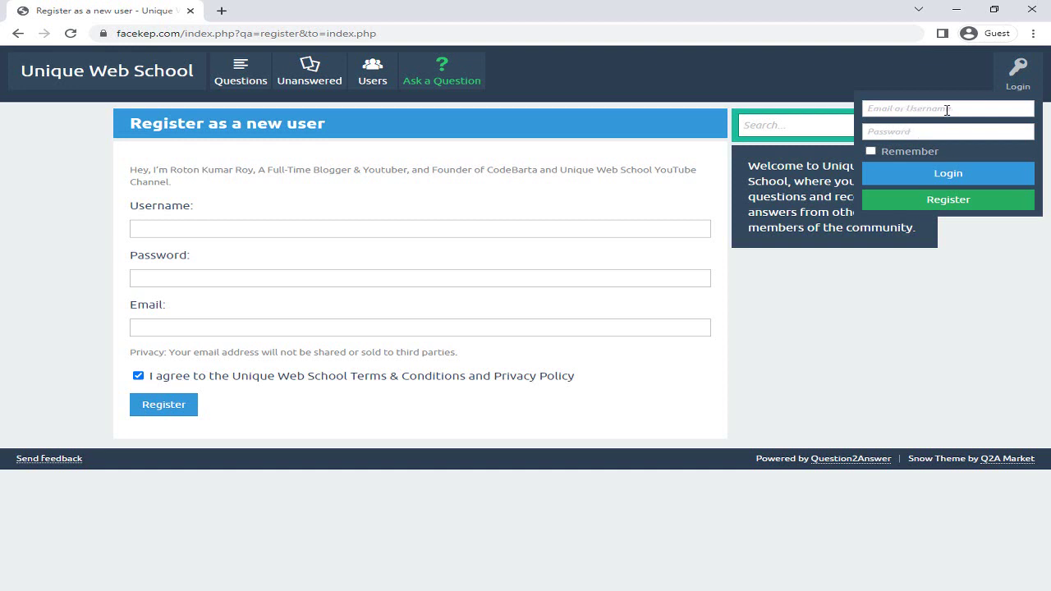
{"action": "left_click", "coordinate": [878, 108]}
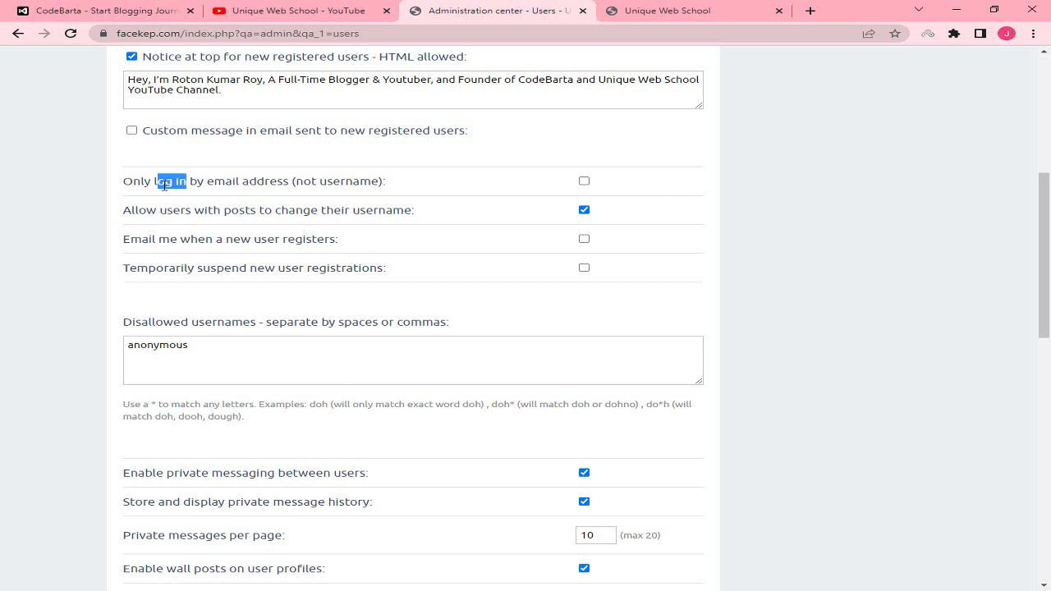
{"action": "left_click", "coordinate": [584, 181]}
{"action": "left_click_drag", "start_coordinate": [204, 181], "coordinate": [289, 181]}
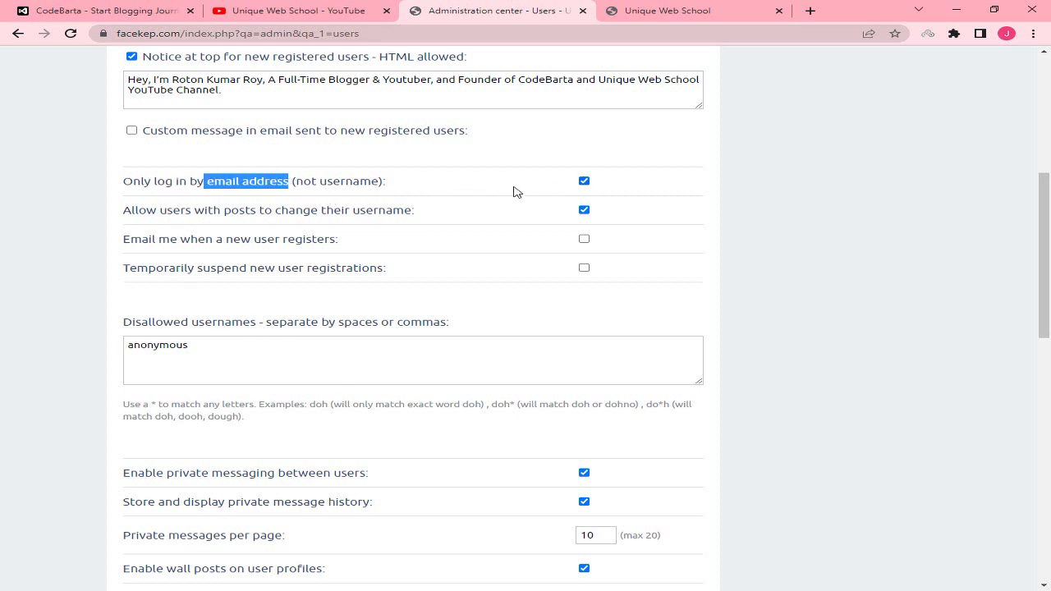
{"action": "left_click", "coordinate": [588, 185]}
{"action": "left_click_drag", "start_coordinate": [139, 210], "coordinate": [368, 211]}
{"action": "left_click", "coordinate": [411, 211]}
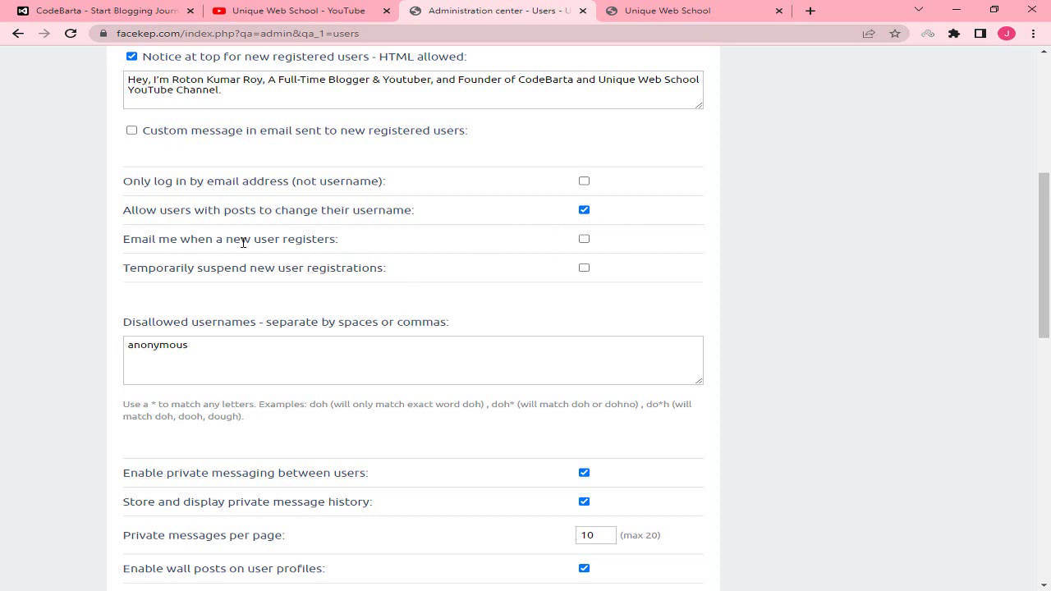
- Enable the email notification for when a new user registers
{"action": "left_click_drag", "start_coordinate": [267, 239], "coordinate": [332, 239]}
{"action": "left_click", "coordinate": [332, 239]}
{"action": "left_click", "coordinate": [584, 239]}
- Try the option to temporarily suspend new user registrations and switch it back off
{"action": "left_click_drag", "start_coordinate": [275, 268], "coordinate": [338, 272]}
{"action": "left_click", "coordinate": [397, 278]}
{"action": "left_click", "coordinate": [583, 270]}
{"action": "left_click", "coordinate": [582, 271]}
- Add "sexuser" and "pron" to the disallowed usernames after "anonymous", separated by commas
{"action": "scroll", "coordinate": [201, 246], "scroll_direction": "down", "scroll_amount": 2}
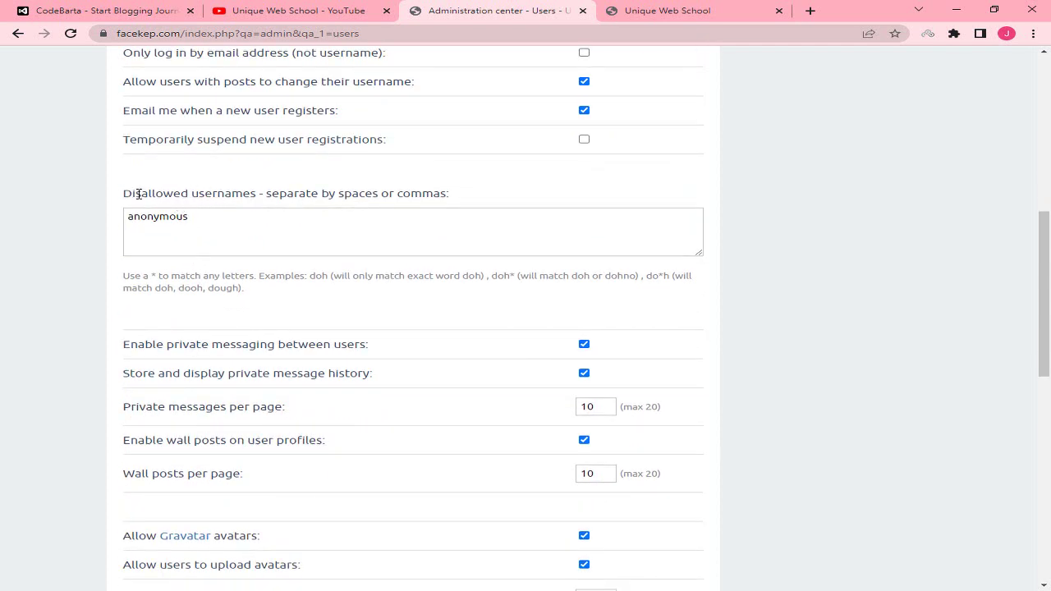
{"action": "left_click_drag", "start_coordinate": [125, 194], "coordinate": [250, 194]}
{"action": "left_click", "coordinate": [238, 228]}
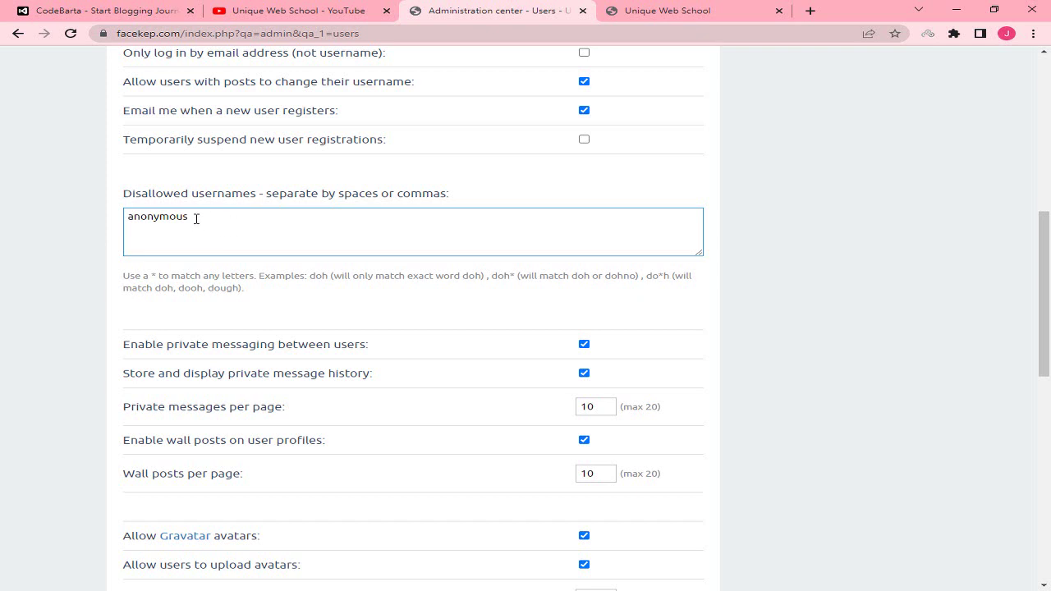
{"action": "left_click_drag", "start_coordinate": [196, 219], "coordinate": [126, 218]}
{"action": "left_click", "coordinate": [202, 216]}
{"action": "left_click_drag", "start_coordinate": [282, 216], "coordinate": [67, 220]}
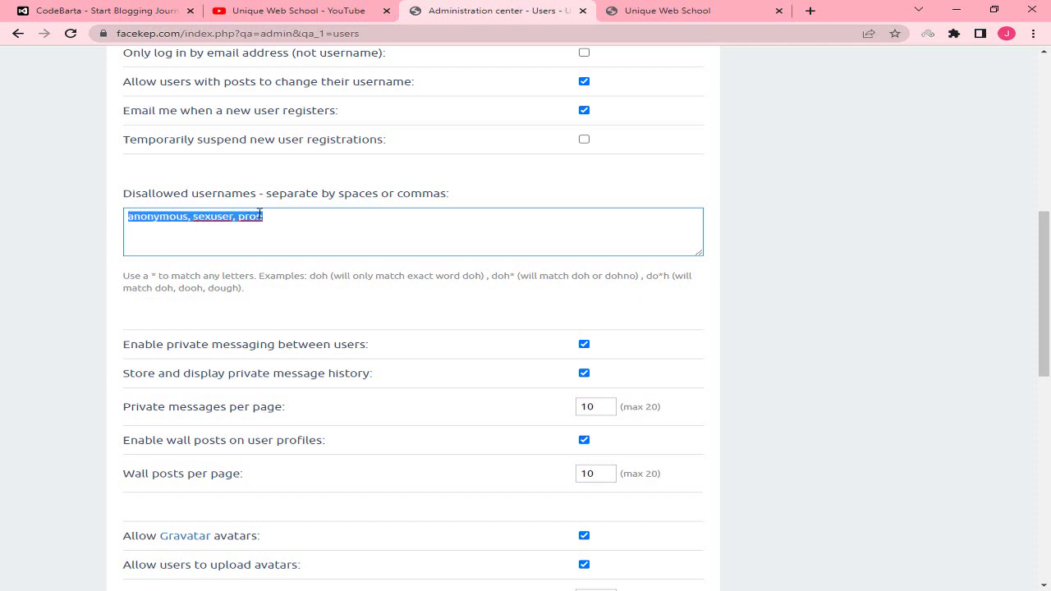
{"action": "left_click", "coordinate": [274, 206]}
- Disable private messaging between users
{"action": "scroll", "coordinate": [242, 247], "scroll_direction": "down", "scroll_amount": 2}
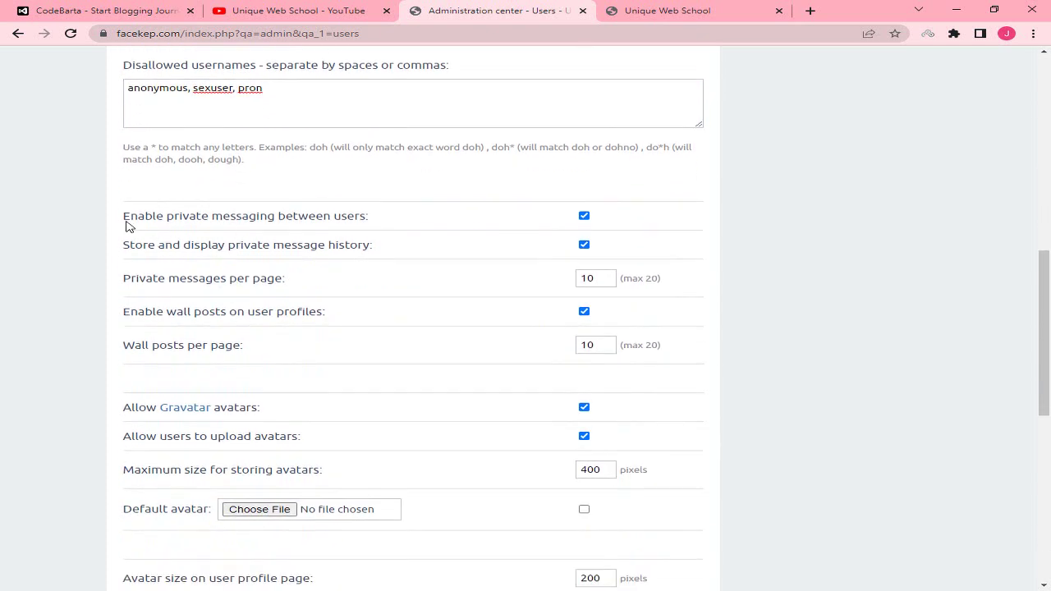
{"action": "left_click_drag", "start_coordinate": [123, 216], "coordinate": [257, 216]}
{"action": "left_click", "coordinate": [263, 217]}
{"action": "left_click_drag", "start_coordinate": [130, 216], "coordinate": [365, 218]}
{"action": "left_click", "coordinate": [189, 218]}
{"action": "left_click", "coordinate": [584, 216]}
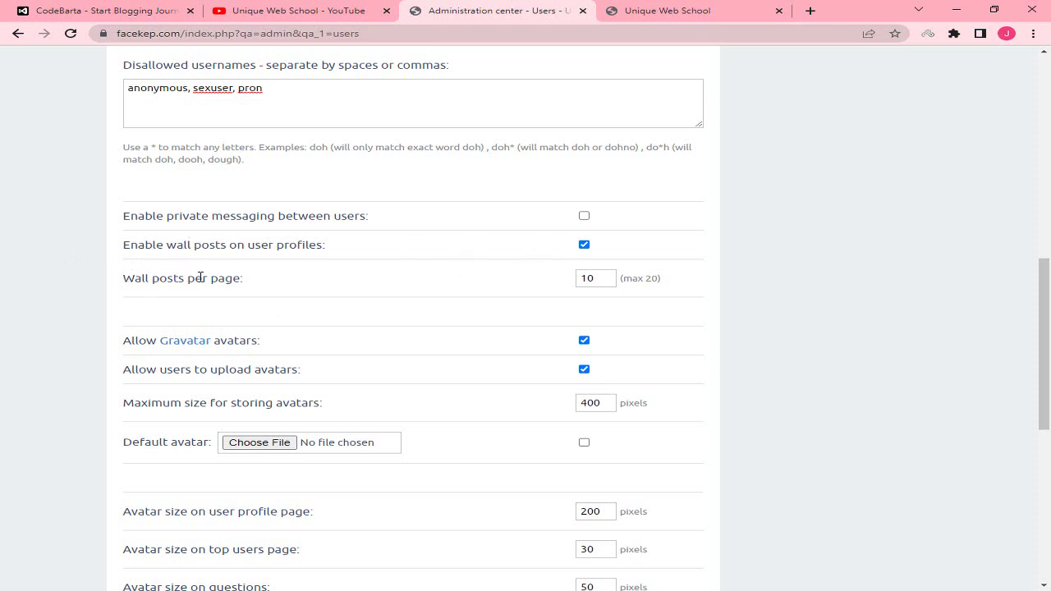
- Examine the wall posts per page setting and the options for Gravatar avatars, avatar uploads and maximum avatar storage size
{"action": "double_click", "coordinate": [582, 280]}
{"action": "scroll", "coordinate": [493, 281], "scroll_direction": "down", "scroll_amount": 2}
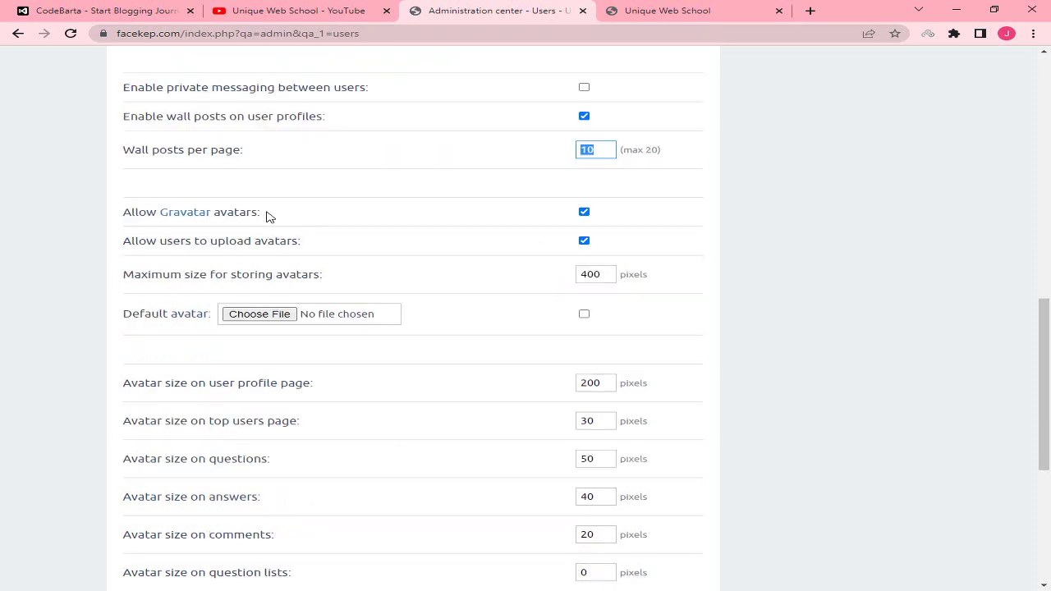
{"action": "left_click_drag", "start_coordinate": [146, 212], "coordinate": [335, 222]}
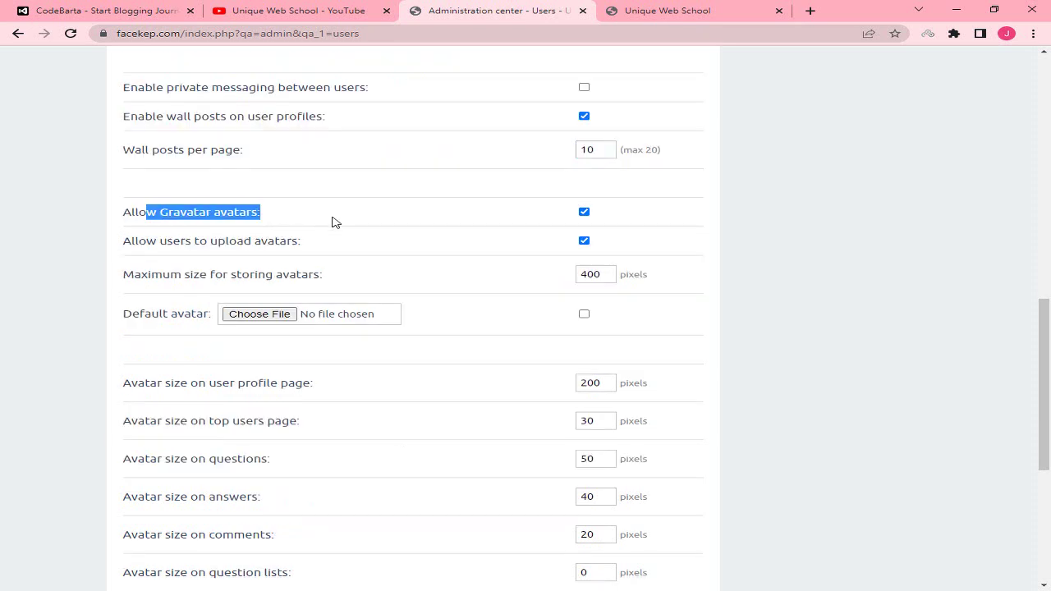
{"action": "left_click", "coordinate": [392, 223]}
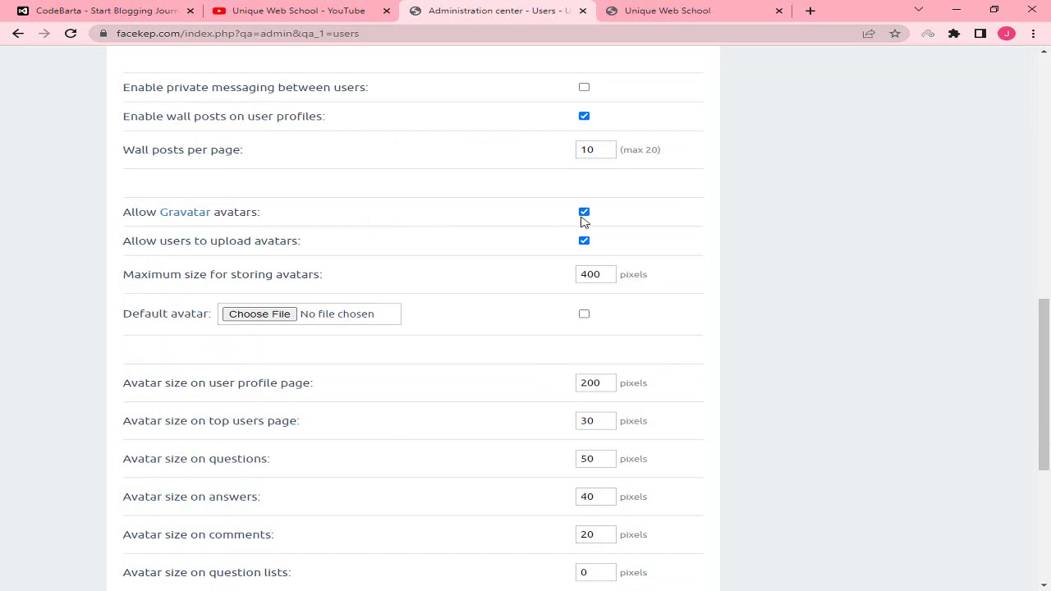
{"action": "left_click_drag", "start_coordinate": [129, 238], "coordinate": [306, 249]}
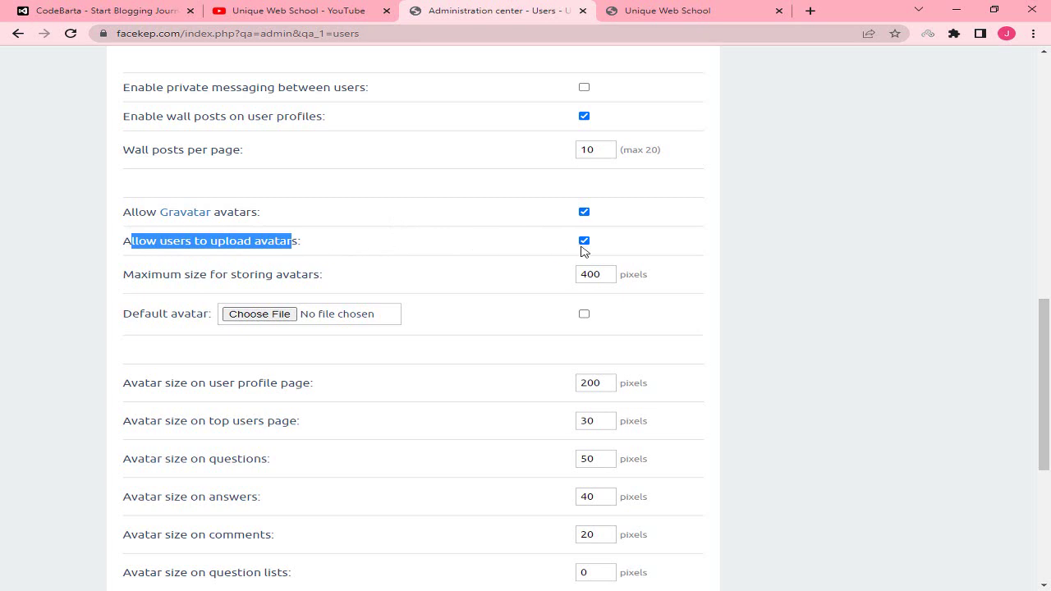
{"action": "left_click", "coordinate": [193, 272]}
{"action": "left_click_drag", "start_coordinate": [141, 274], "coordinate": [286, 277]}
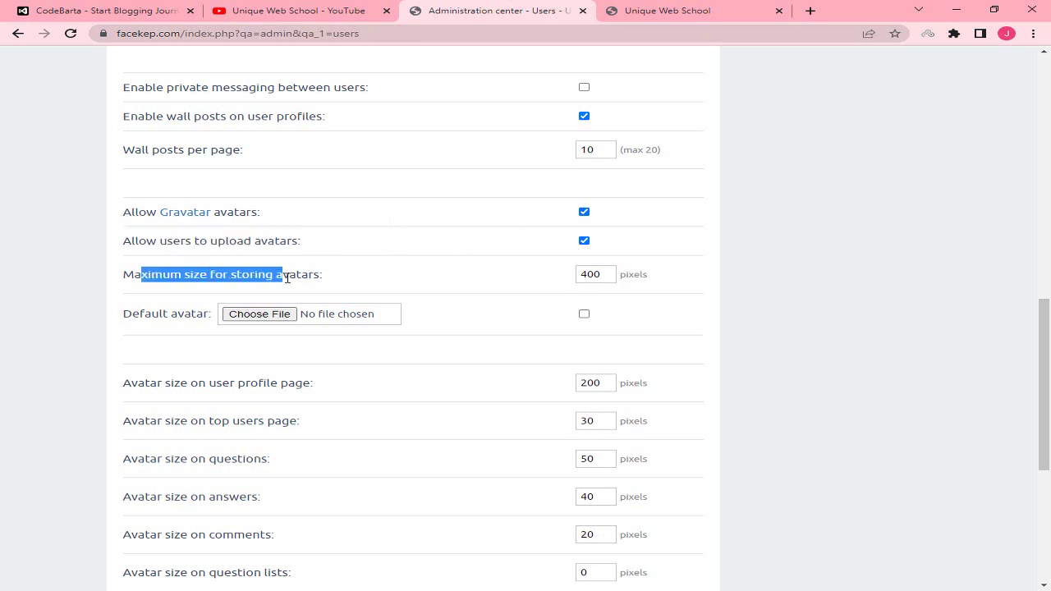
{"action": "left_click", "coordinate": [297, 278]}
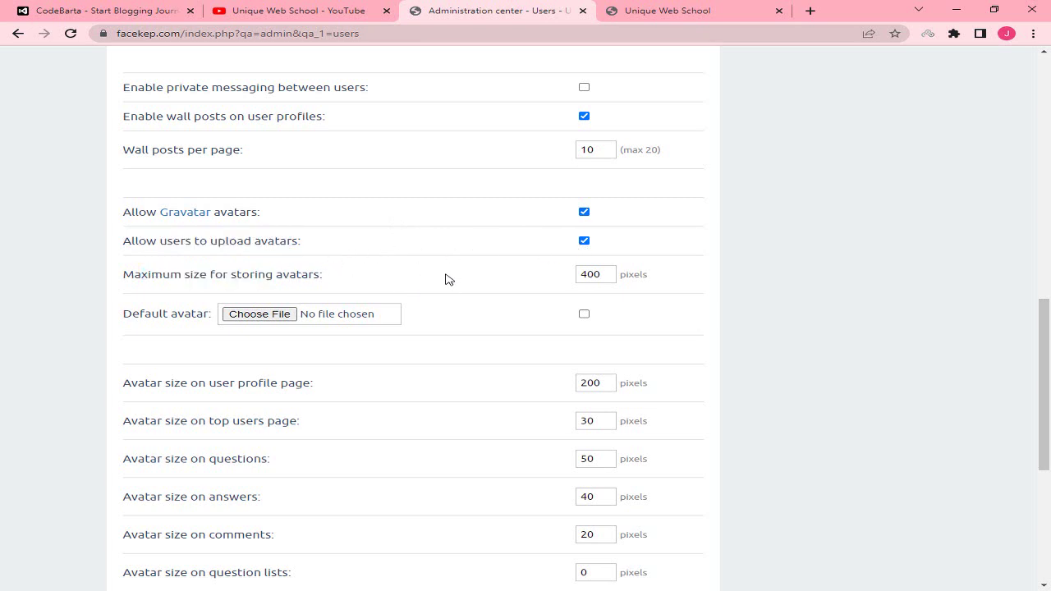
{"action": "left_click_drag", "start_coordinate": [605, 272], "coordinate": [565, 279]}
{"action": "left_click", "coordinate": [608, 274]}
- Try enabling the default avatar and switch it back off
{"action": "left_click_drag", "start_coordinate": [142, 316], "coordinate": [168, 317]}
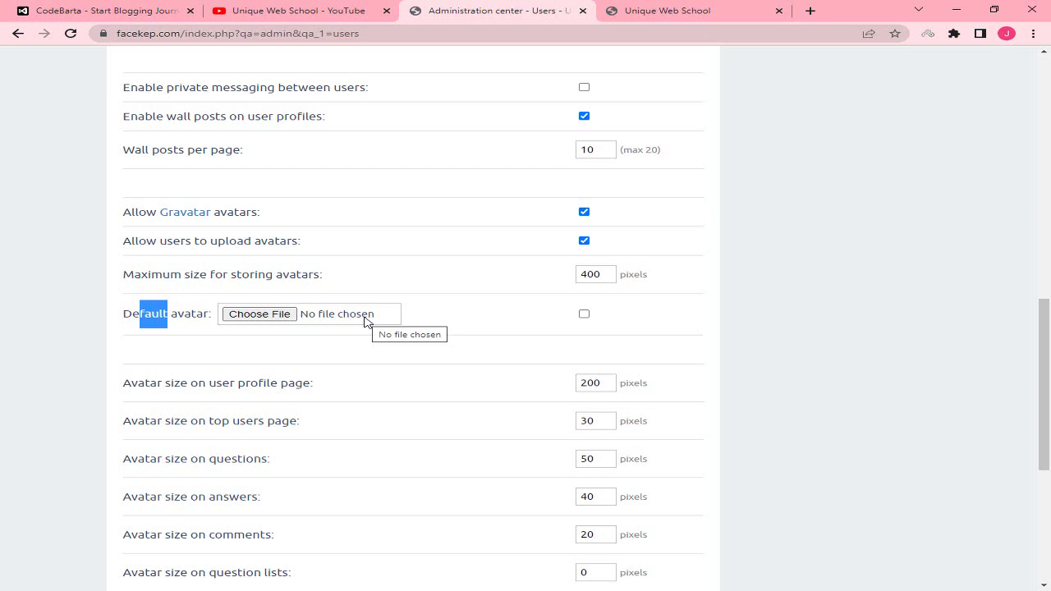
{"action": "left_click", "coordinate": [584, 316]}
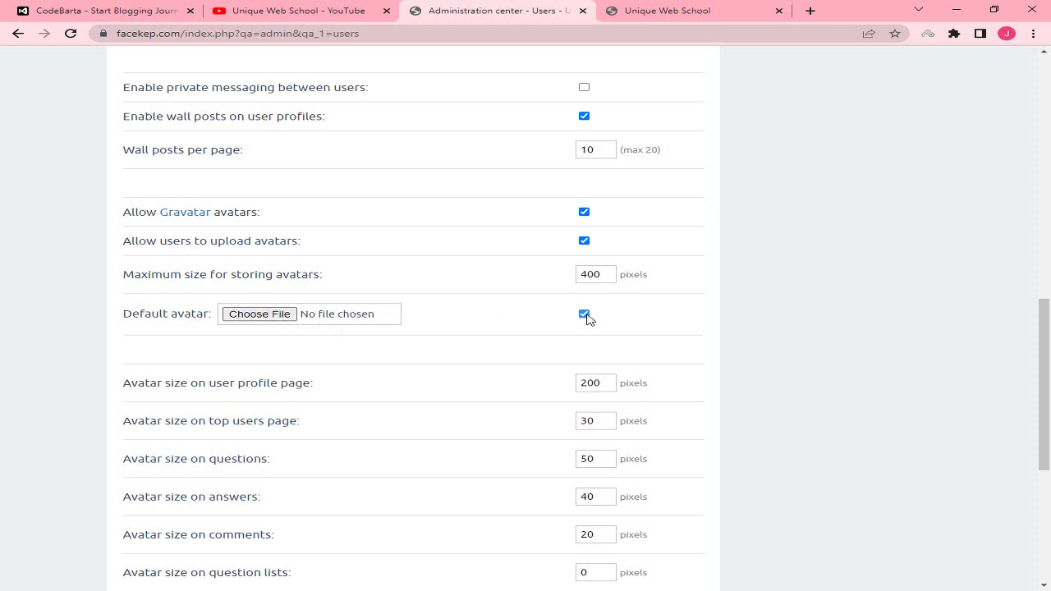
{"action": "left_click", "coordinate": [584, 314]}
- Examine the avatar size setting for the user profile page and view the admin account's profile page on the site
{"action": "scroll", "coordinate": [329, 325], "scroll_direction": "down", "scroll_amount": 2}
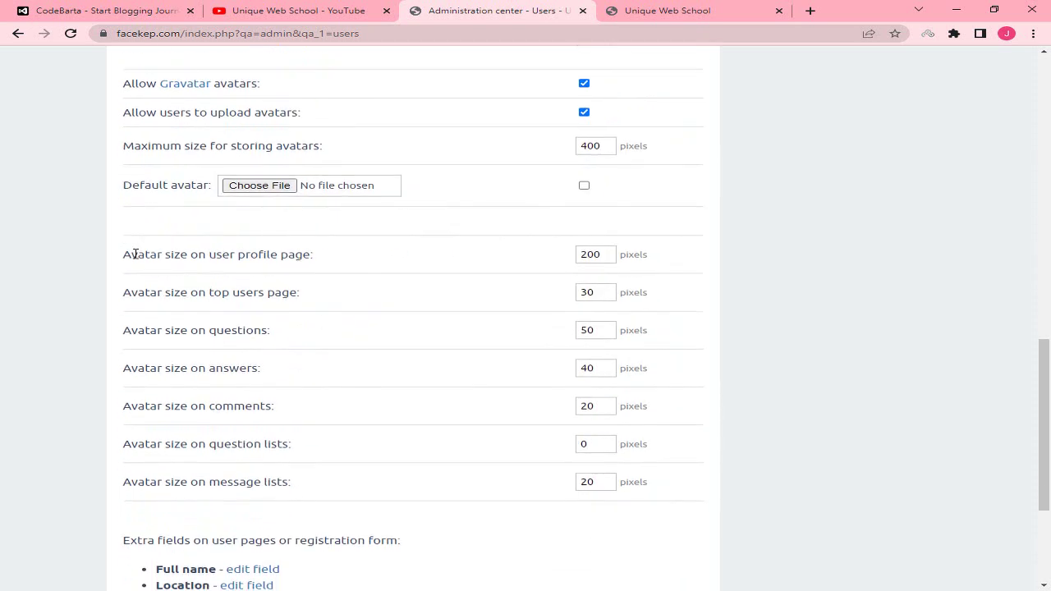
{"action": "left_click_drag", "start_coordinate": [136, 255], "coordinate": [310, 255]}
{"action": "left_click", "coordinate": [292, 255]}
{"action": "left_click", "coordinate": [310, 254]}
{"action": "double_click", "coordinate": [599, 256]}
{"action": "left_click", "coordinate": [681, 11]}
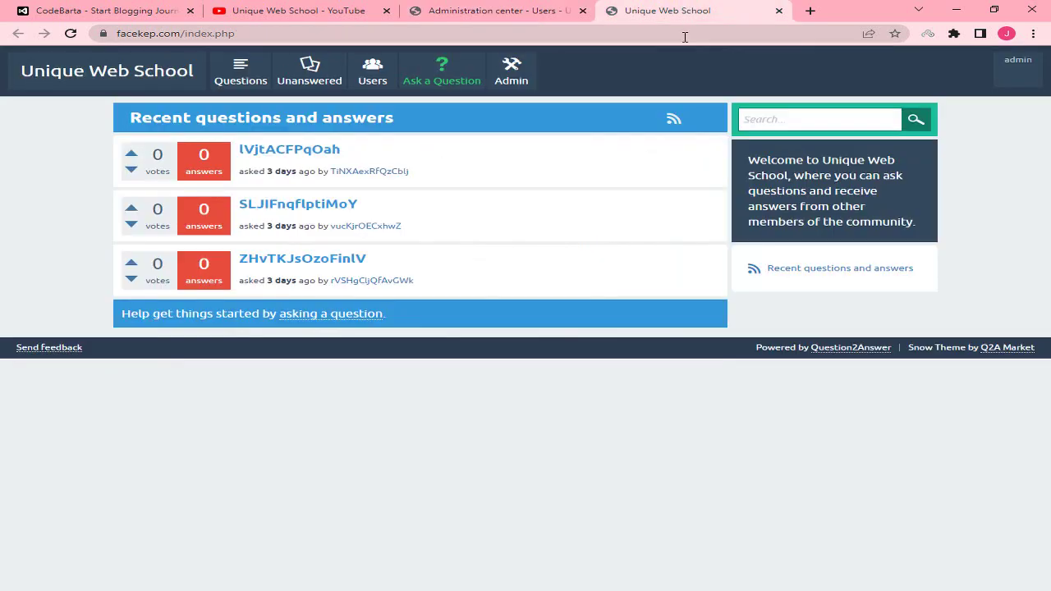
{"action": "left_click", "coordinate": [1025, 72]}
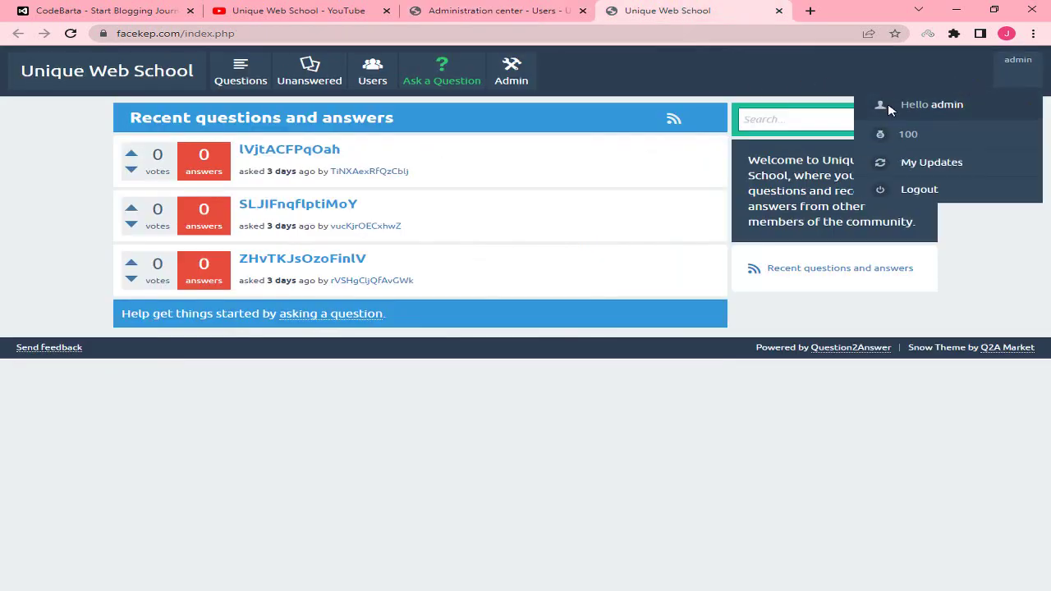
{"action": "left_click", "coordinate": [959, 110]}
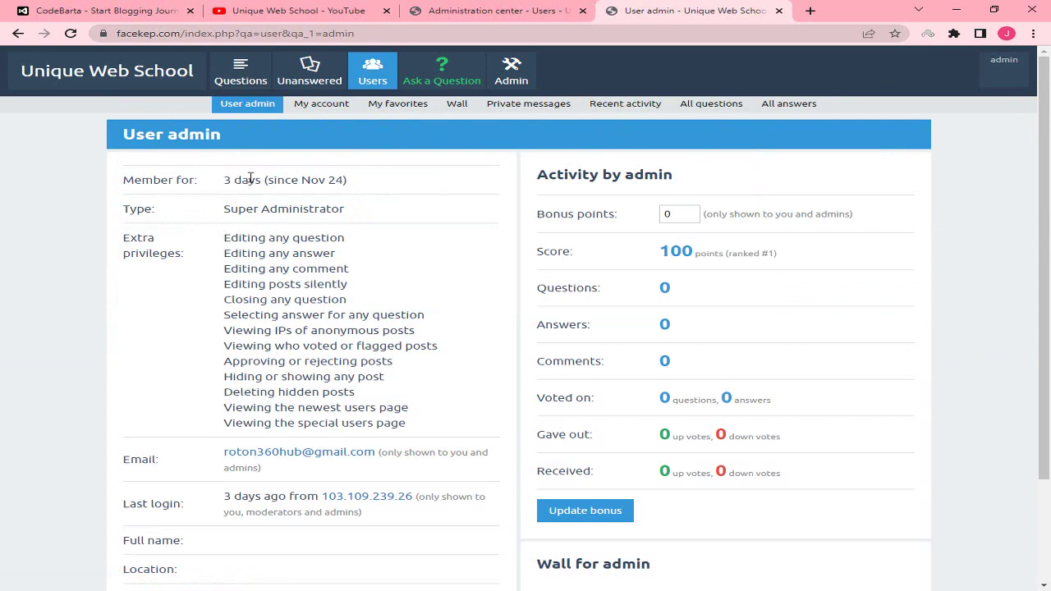
- Return to the Users options and review the avatar sizes for profiles, top users, questions, answers, comments and lists
{"action": "left_click", "coordinate": [470, 8]}
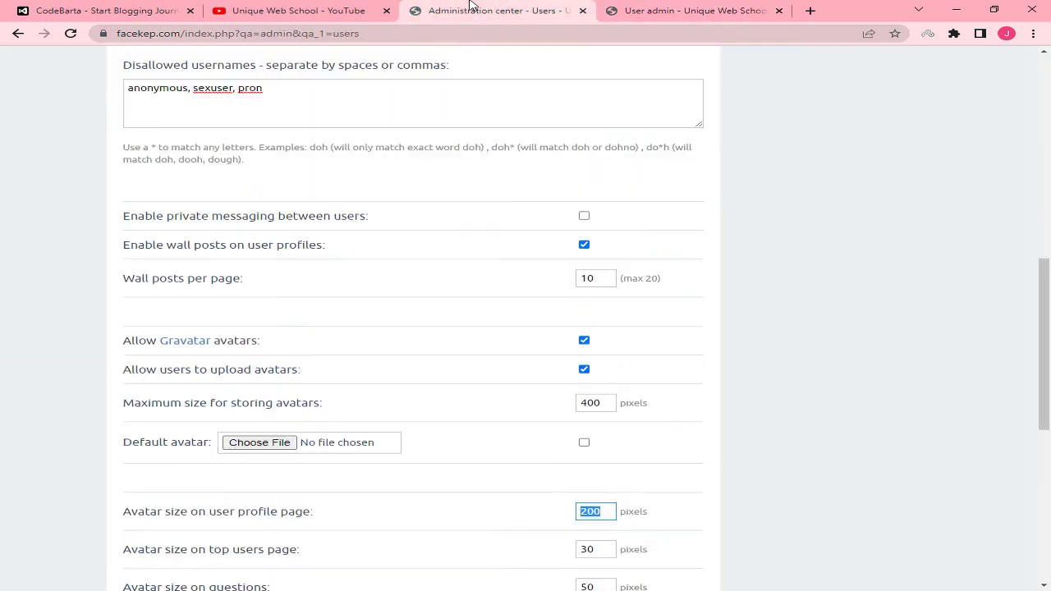
{"action": "scroll", "coordinate": [357, 337], "scroll_direction": "down", "scroll_amount": 4}
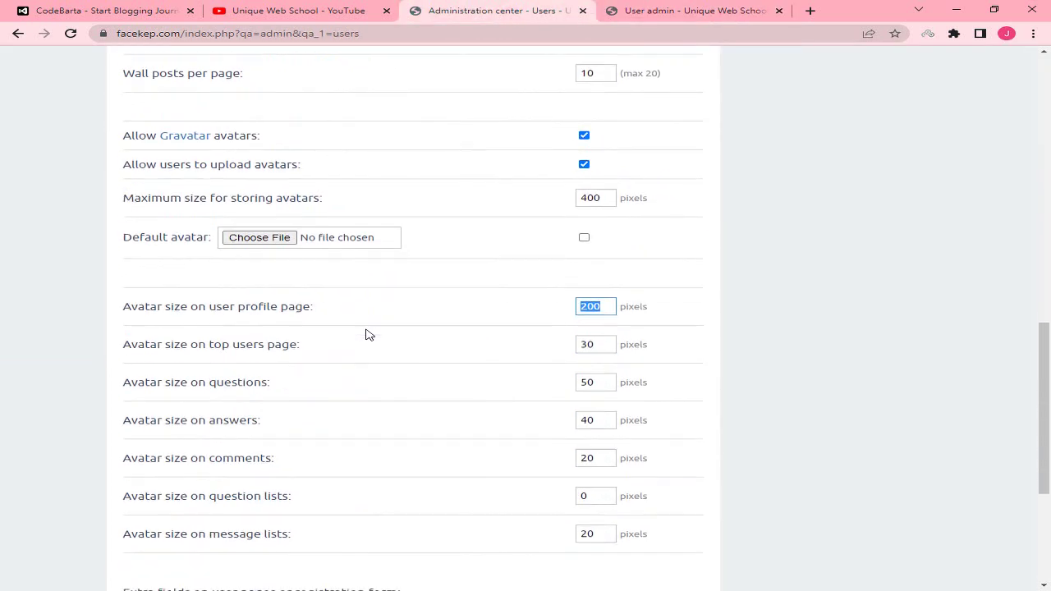
{"action": "left_click_drag", "start_coordinate": [138, 194], "coordinate": [334, 418]}
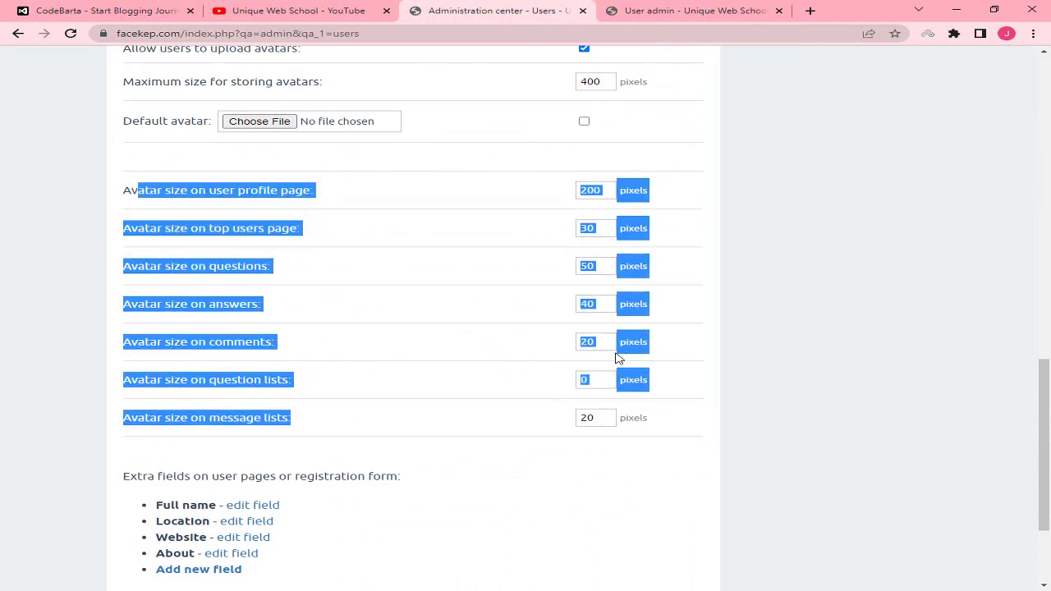
{"action": "left_click", "coordinate": [436, 246]}
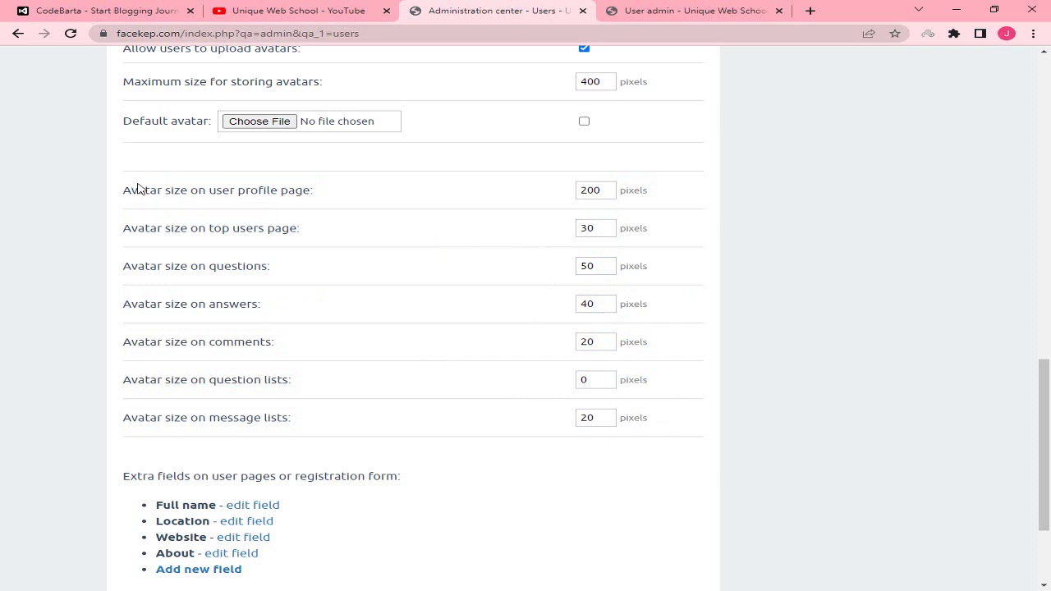
{"action": "left_click_drag", "start_coordinate": [138, 189], "coordinate": [394, 403]}
- Examine the extra fields for user pages or the registration form: Full name, Location, Website and About
{"action": "scroll", "coordinate": [255, 294], "scroll_direction": "down", "scroll_amount": 3}
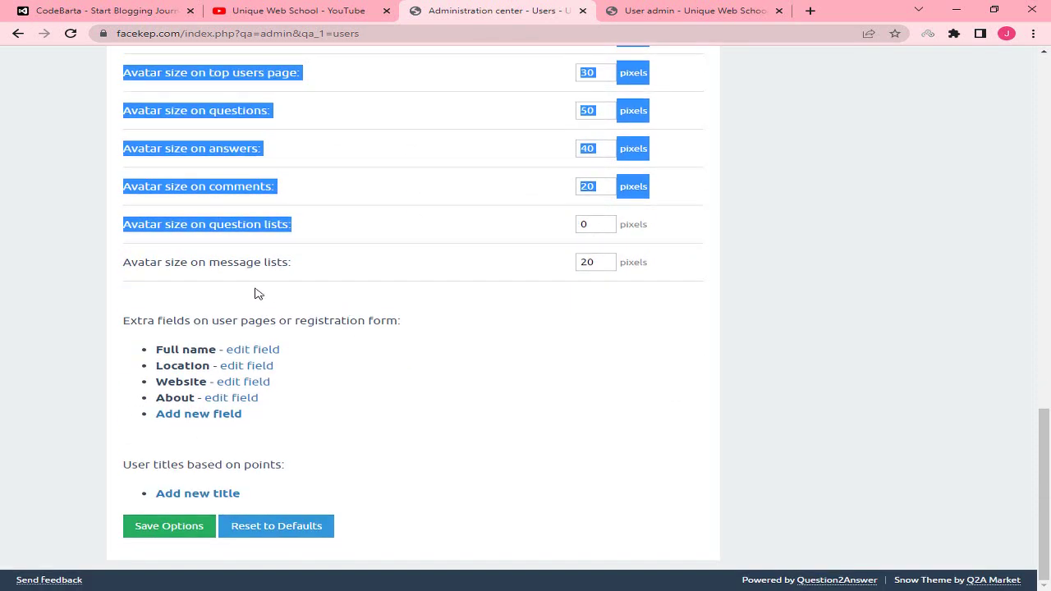
{"action": "left_click_drag", "start_coordinate": [148, 319], "coordinate": [292, 320]}
{"action": "left_click", "coordinate": [220, 320]}
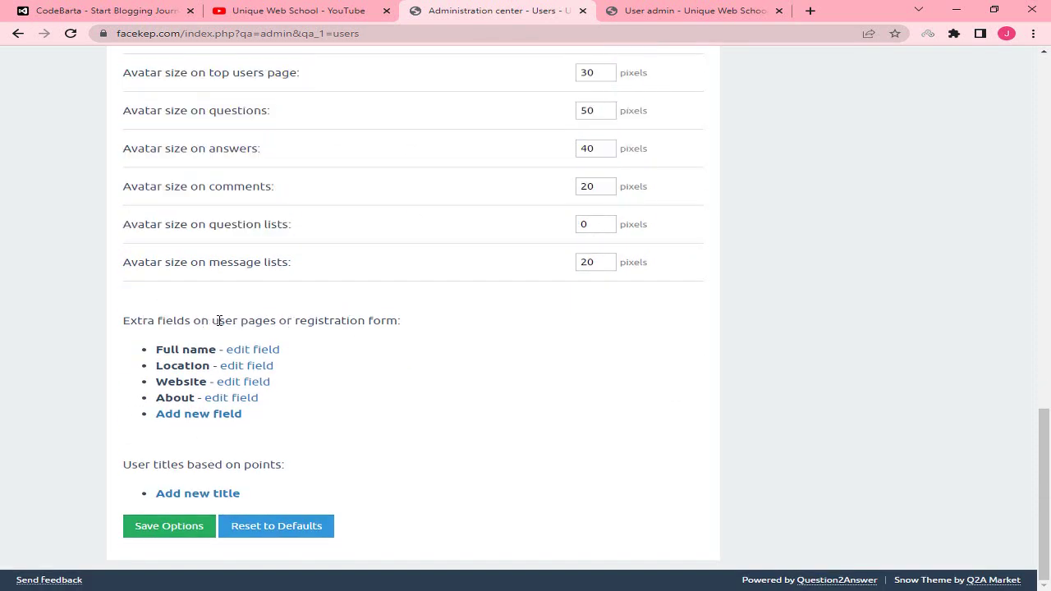
{"action": "left_click_drag", "start_coordinate": [220, 321], "coordinate": [319, 321]}
{"action": "left_click", "coordinate": [321, 321]}
{"action": "left_click_drag", "start_coordinate": [157, 348], "coordinate": [197, 349]}
{"action": "left_click", "coordinate": [168, 364]}
{"action": "double_click", "coordinate": [171, 365]}
{"action": "double_click", "coordinate": [172, 381]}
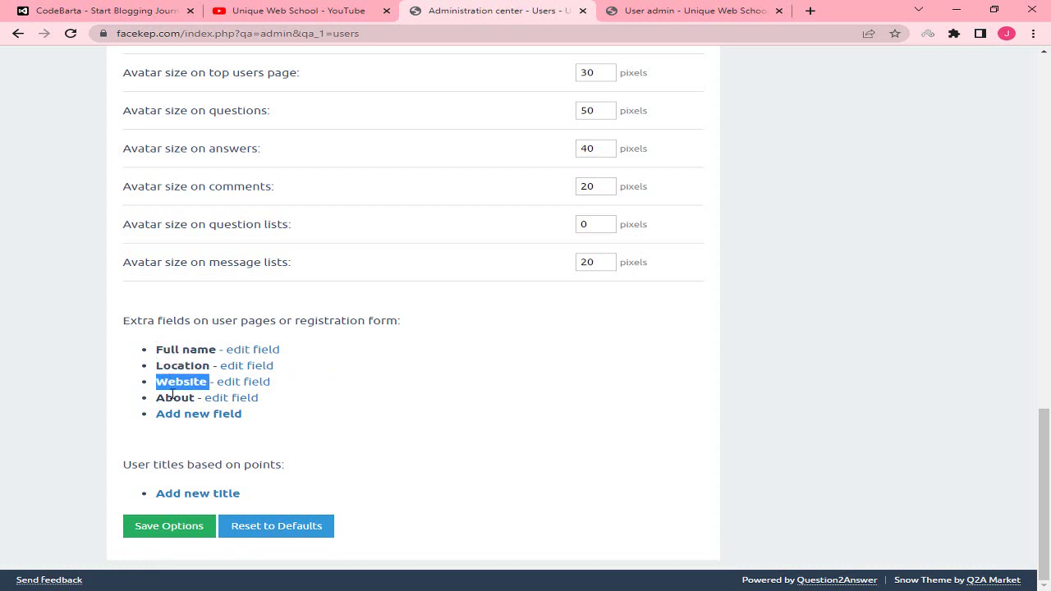
{"action": "double_click", "coordinate": [172, 398]}
{"action": "left_click", "coordinate": [366, 431]}
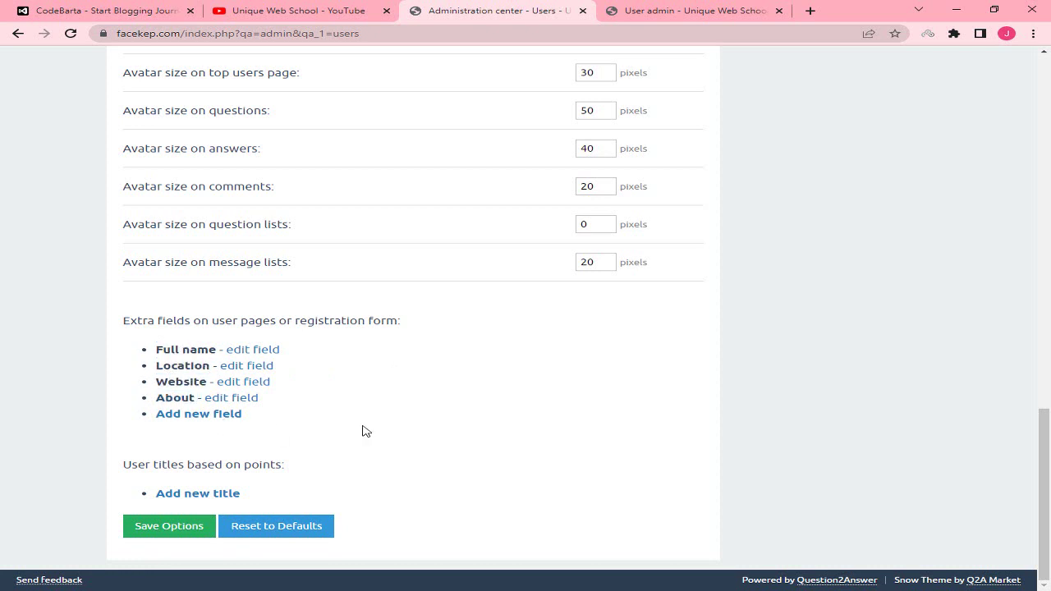
- Start a new extra user field named "test field" with the content type Multiple lines of text
{"action": "left_click", "coordinate": [222, 424]}
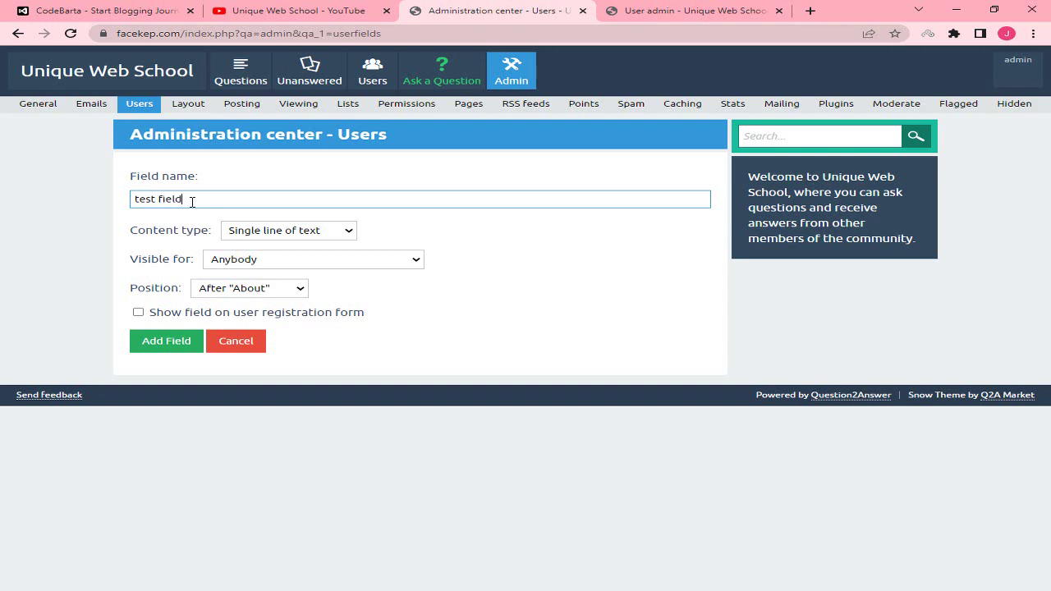
{"action": "triple_click", "coordinate": [136, 198]}
{"action": "left_click", "coordinate": [78, 201]}
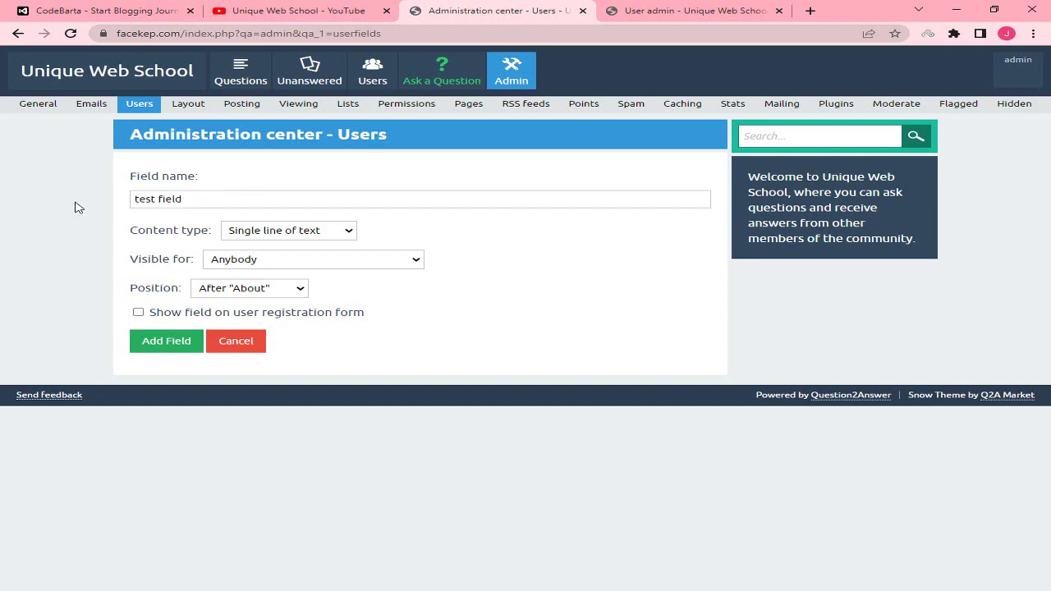
{"action": "left_click", "coordinate": [253, 233]}
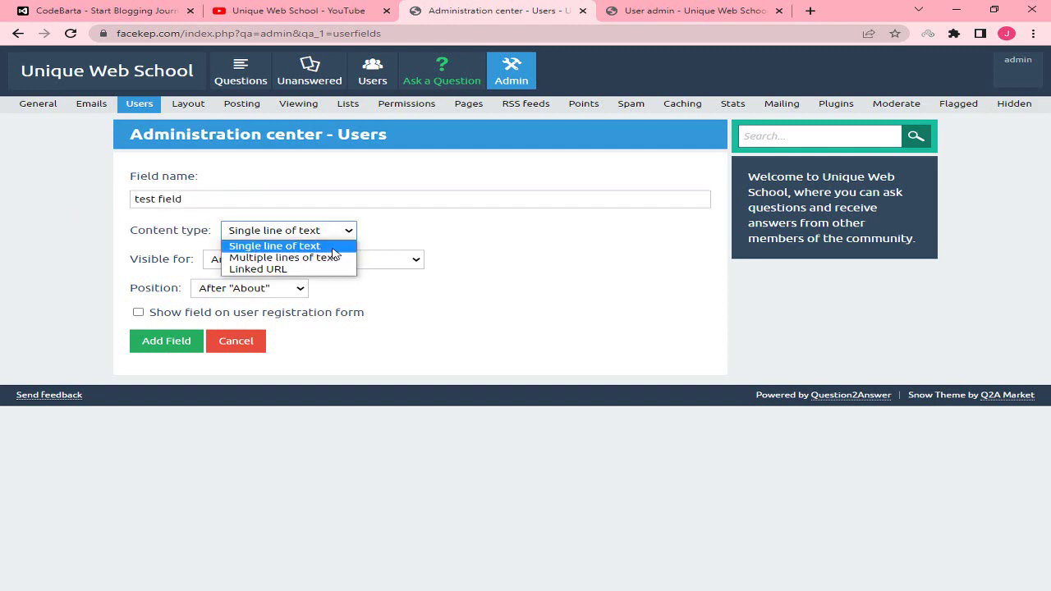
{"action": "left_click", "coordinate": [291, 258]}
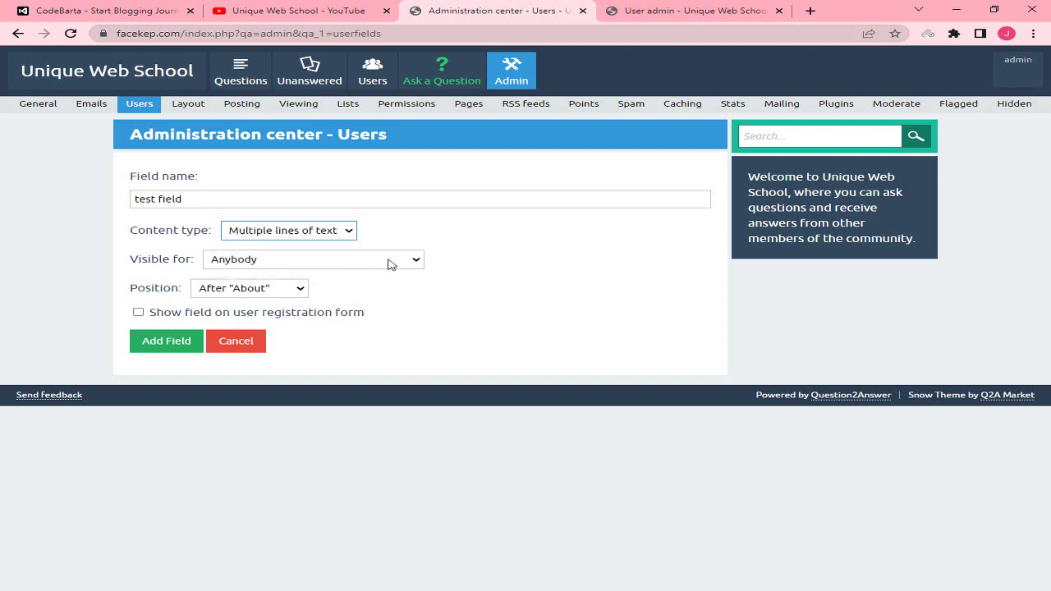
- Make the test field visible for Anybody, position it after "About" and add it
{"action": "left_click", "coordinate": [290, 261]}
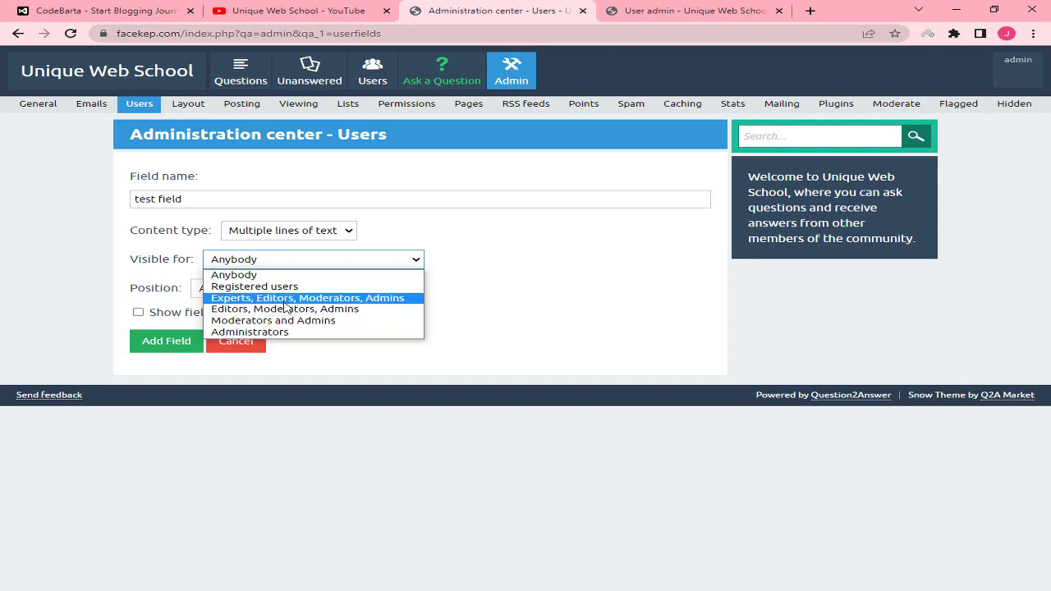
{"action": "left_click", "coordinate": [280, 260]}
{"action": "left_click", "coordinate": [280, 259]}
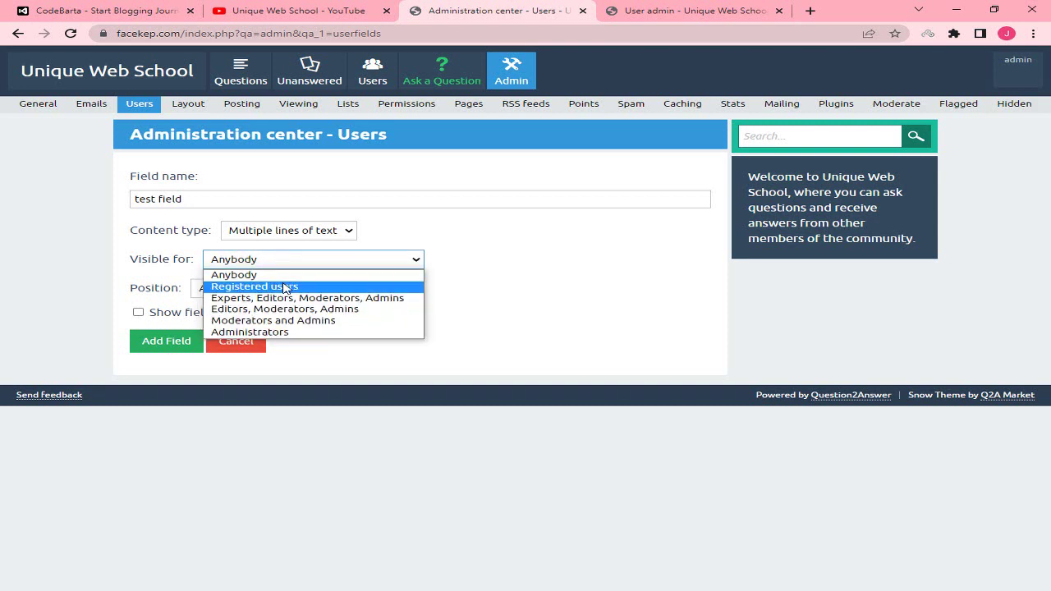
{"action": "left_click", "coordinate": [286, 286]}
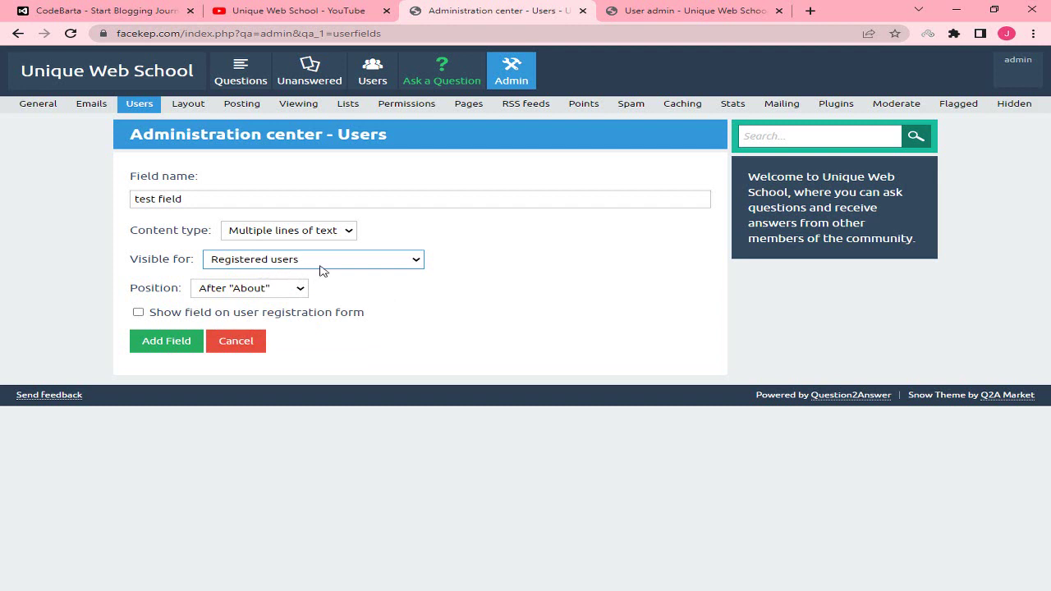
{"action": "left_click", "coordinate": [297, 264]}
{"action": "left_click", "coordinate": [279, 272]}
{"action": "left_click", "coordinate": [290, 290]}
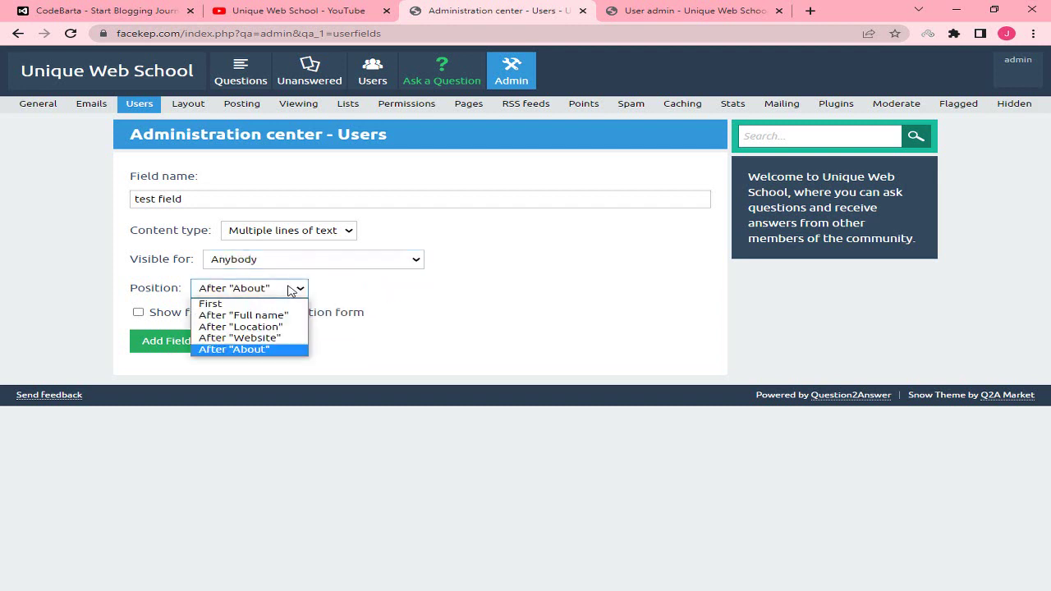
{"action": "left_click", "coordinate": [267, 350]}
{"action": "left_click", "coordinate": [200, 345]}
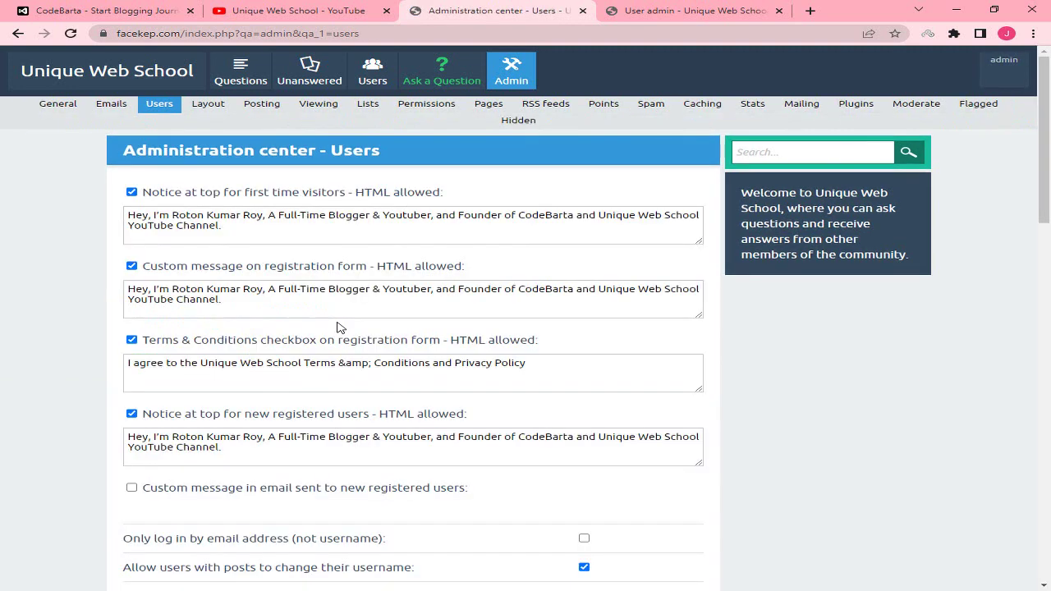
- Reload the admin's user page and check the new test field listed below About
{"action": "left_click", "coordinate": [677, 9]}
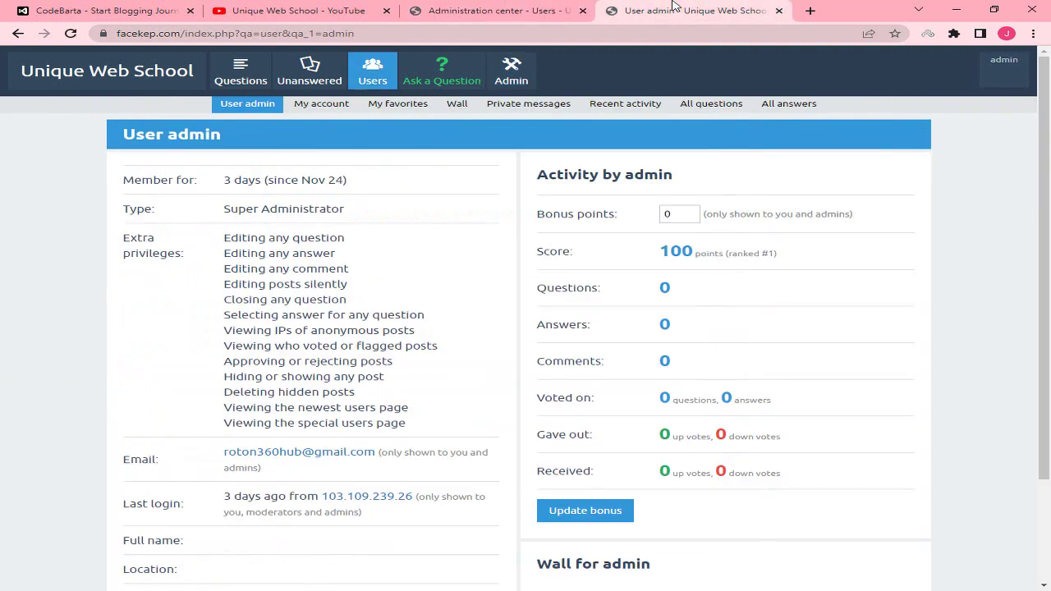
{"action": "right_click", "coordinate": [410, 188]}
{"action": "left_click", "coordinate": [448, 227]}
{"action": "scroll", "coordinate": [460, 228], "scroll_direction": "down", "scroll_amount": 2}
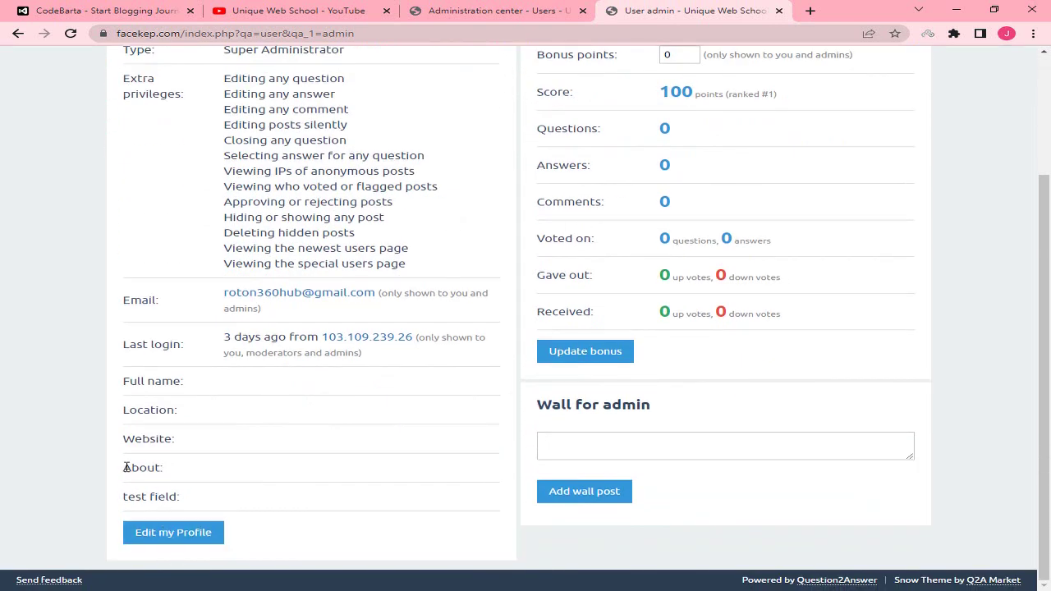
{"action": "left_click_drag", "start_coordinate": [126, 467], "coordinate": [223, 477]}
{"action": "left_click", "coordinate": [226, 483]}
{"action": "triple_click", "coordinate": [125, 494]}
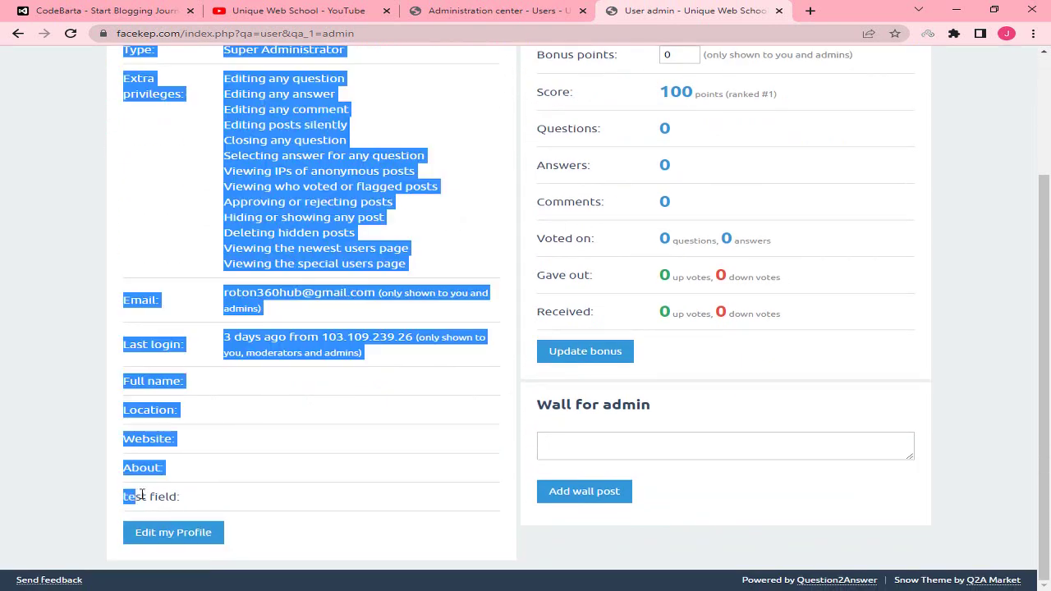
{"action": "left_click", "coordinate": [153, 496]}
{"action": "mouse_move", "coordinate": [128, 497]}
{"action": "left_mouse_down"}
{"action": "mouse_move", "coordinate": [182, 498]}
{"action": "mouse_move", "coordinate": [146, 497]}
{"action": "left_mouse_up"}
{"action": "left_click", "coordinate": [184, 498]}
{"action": "left_click", "coordinate": [289, 497]}
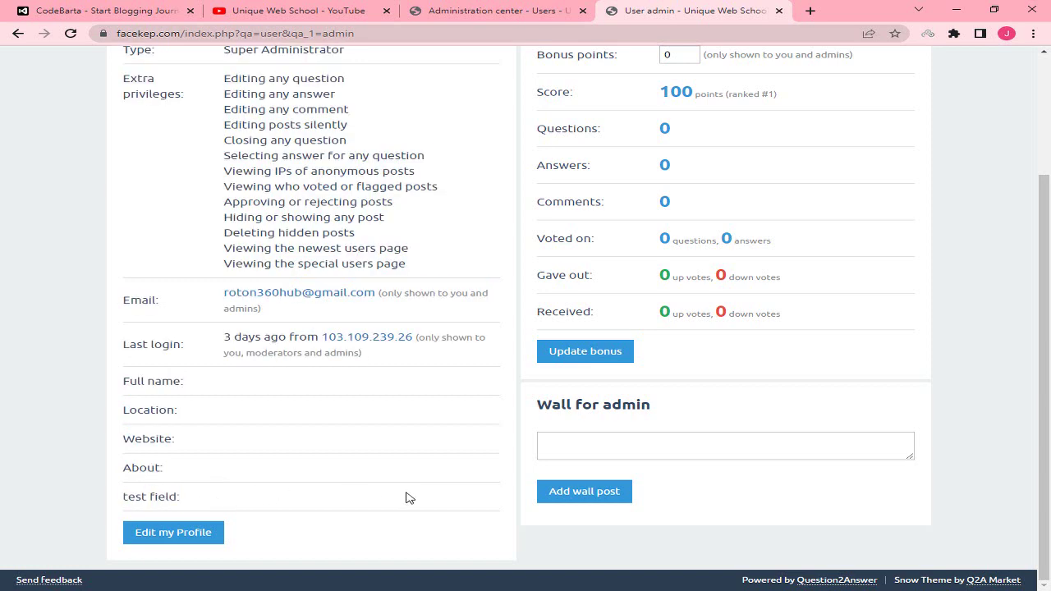
- Open the admin profile for editing and enter a line of filler text in the test field
{"action": "left_click", "coordinate": [207, 532]}
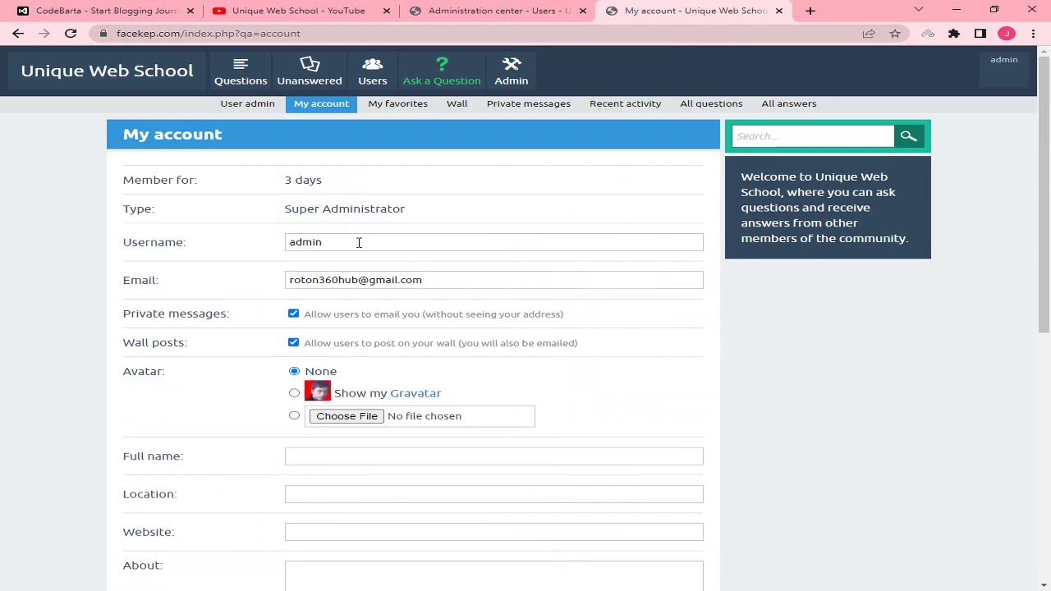
{"action": "scroll", "coordinate": [351, 243], "scroll_direction": "down", "scroll_amount": 6}
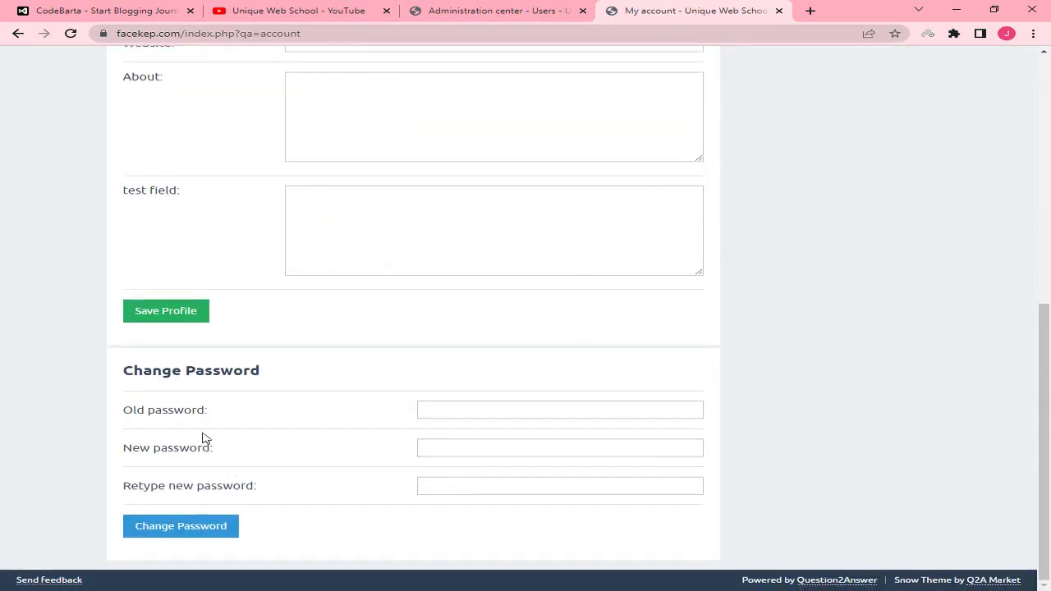
{"action": "scroll", "coordinate": [165, 259], "scroll_direction": "up", "scroll_amount": 1}
{"action": "left_click_drag", "start_coordinate": [125, 255], "coordinate": [298, 261]}
{"action": "left_click", "coordinate": [287, 264]}
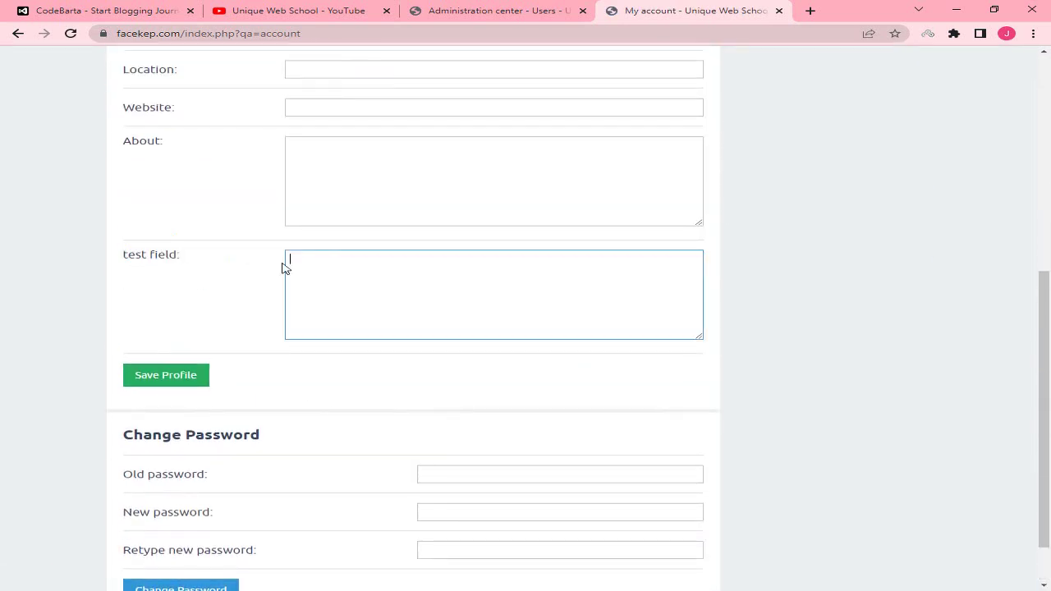
{"action": "type", "text": "fggggggggggggggggggggggg"}
{"action": "left_click_drag", "start_coordinate": [427, 272], "coordinate": [262, 276]}
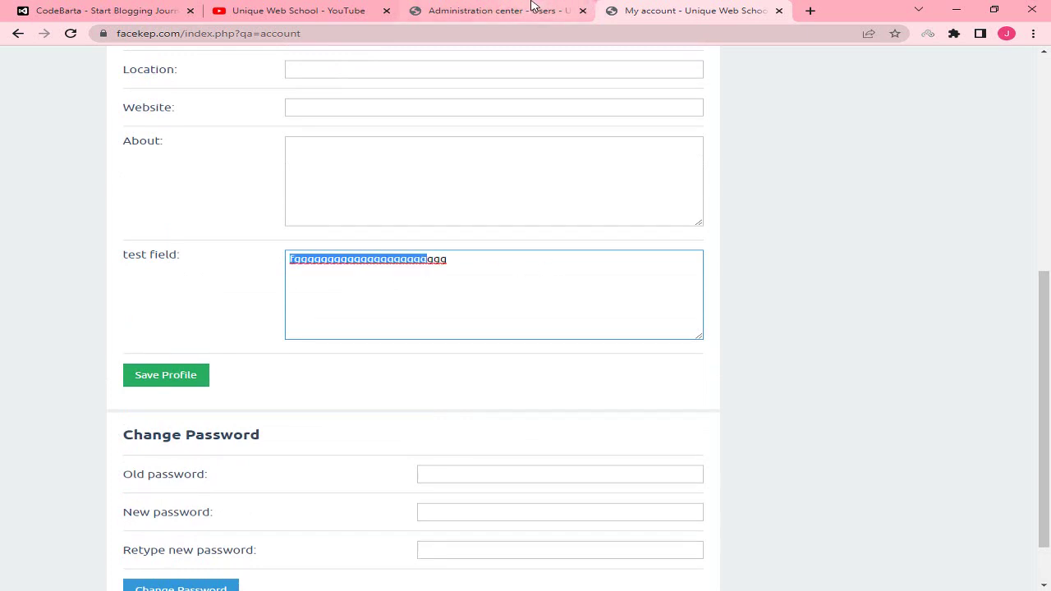
- Return to the Users options and review the setting for user titles based on points
{"action": "left_click", "coordinate": [534, 9]}
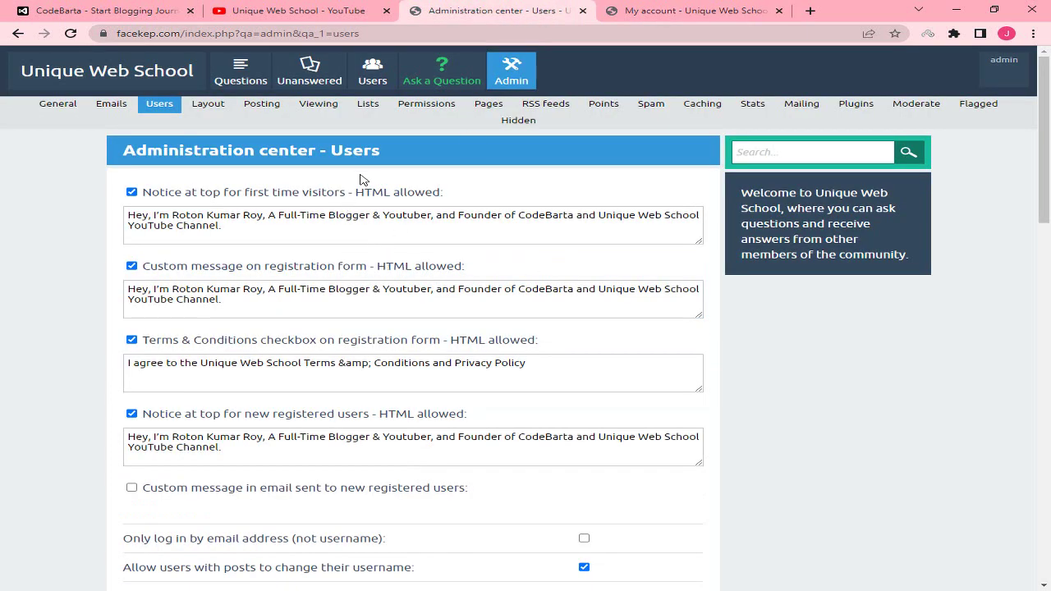
{"action": "scroll", "coordinate": [364, 230], "scroll_direction": "down", "scroll_amount": 14}
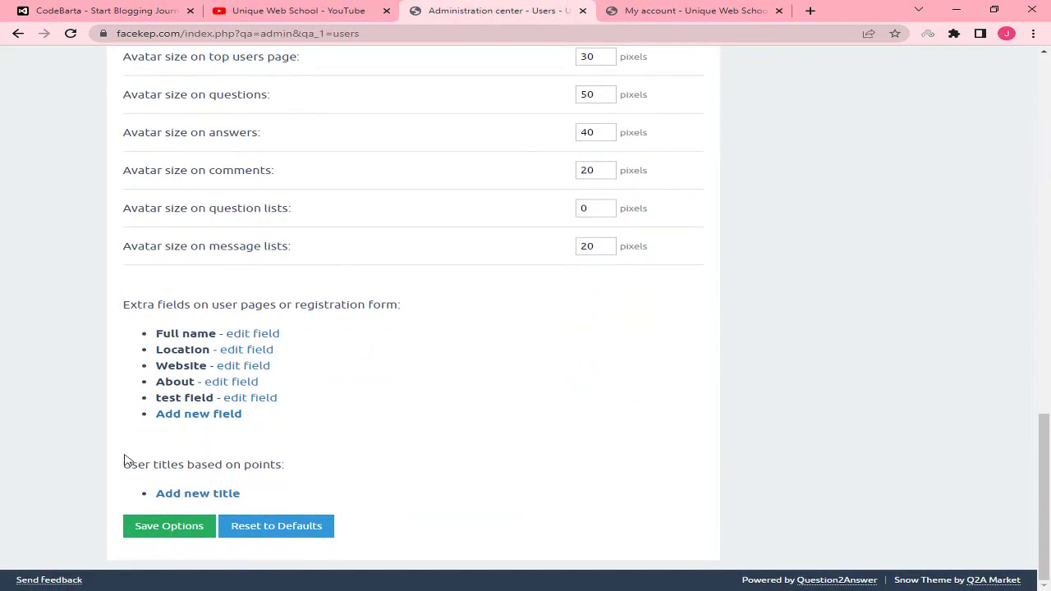
{"action": "mouse_move", "coordinate": [137, 464]}
{"action": "left_mouse_down"}
{"action": "mouse_move", "coordinate": [199, 467]}
{"action": "mouse_move", "coordinate": [149, 465]}
{"action": "left_mouse_up"}
{"action": "left_click", "coordinate": [210, 467]}
{"action": "left_click", "coordinate": [237, 465]}
{"action": "scroll", "coordinate": [251, 462], "scroll_direction": "up", "scroll_amount": 15}
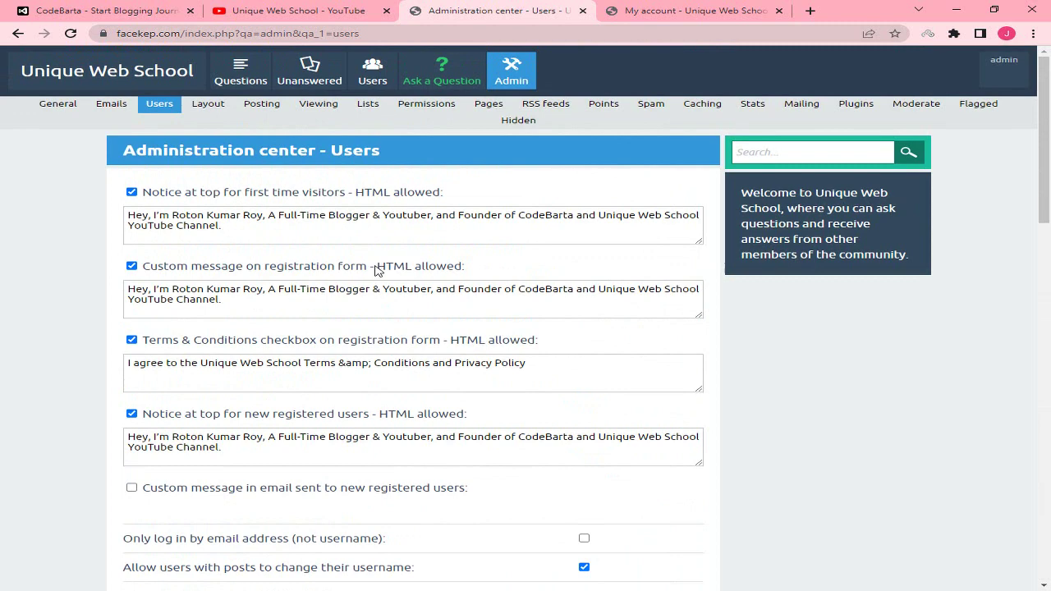
- Open the Layout settings and examine the header logo option with its URL, width and height fields
{"action": "left_click", "coordinate": [205, 115]}
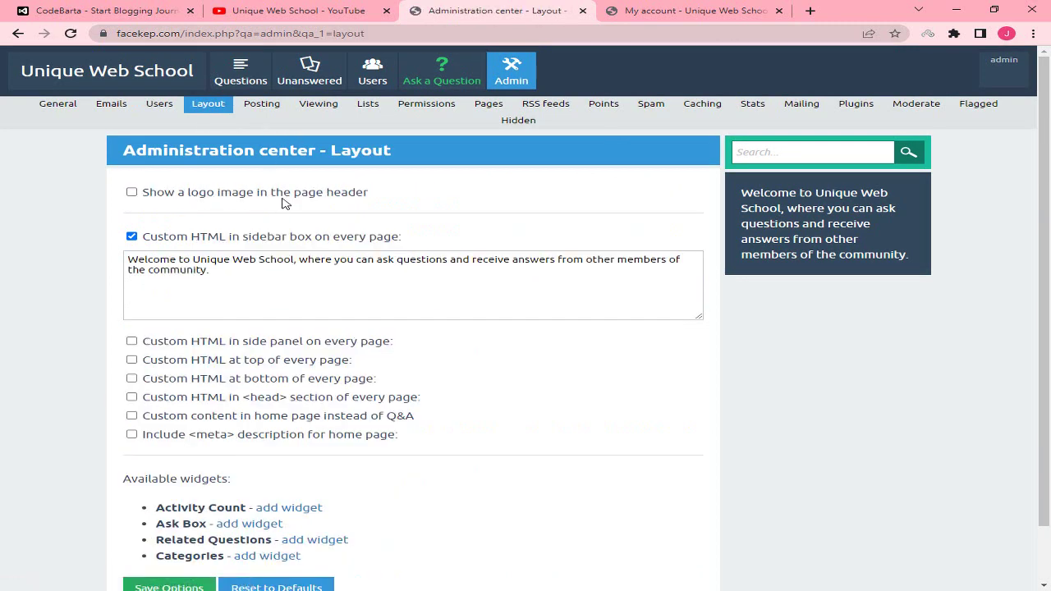
{"action": "left_click", "coordinate": [149, 194]}
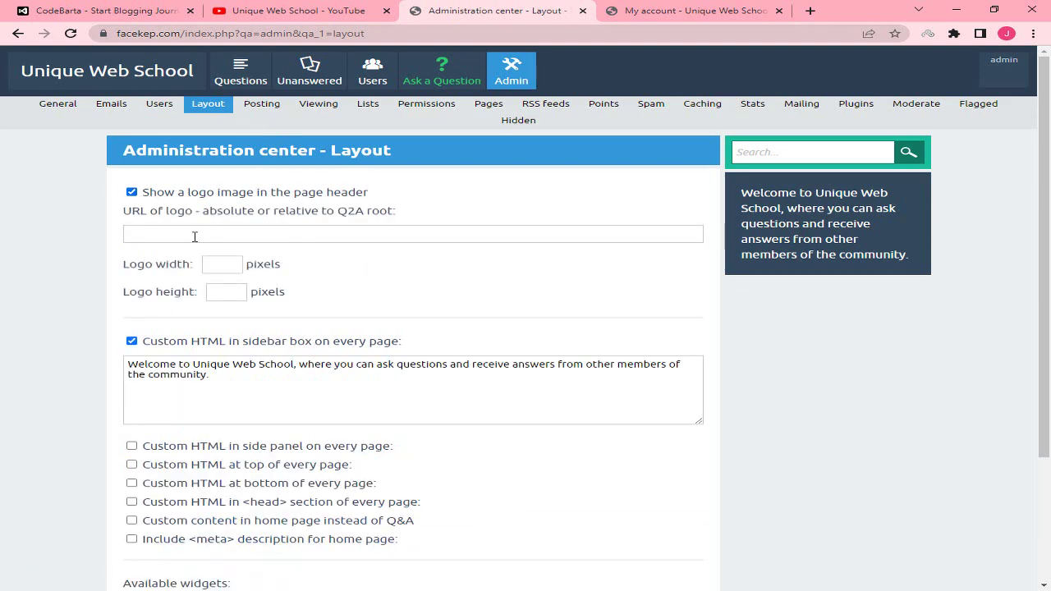
{"action": "left_click", "coordinate": [185, 237]}
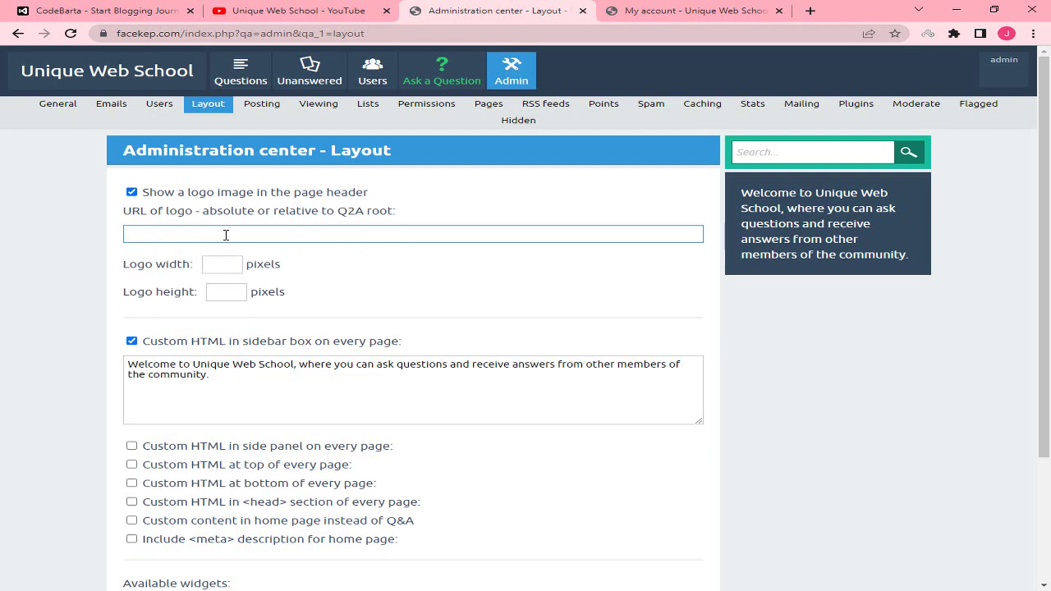
{"action": "left_click", "coordinate": [124, 263]}
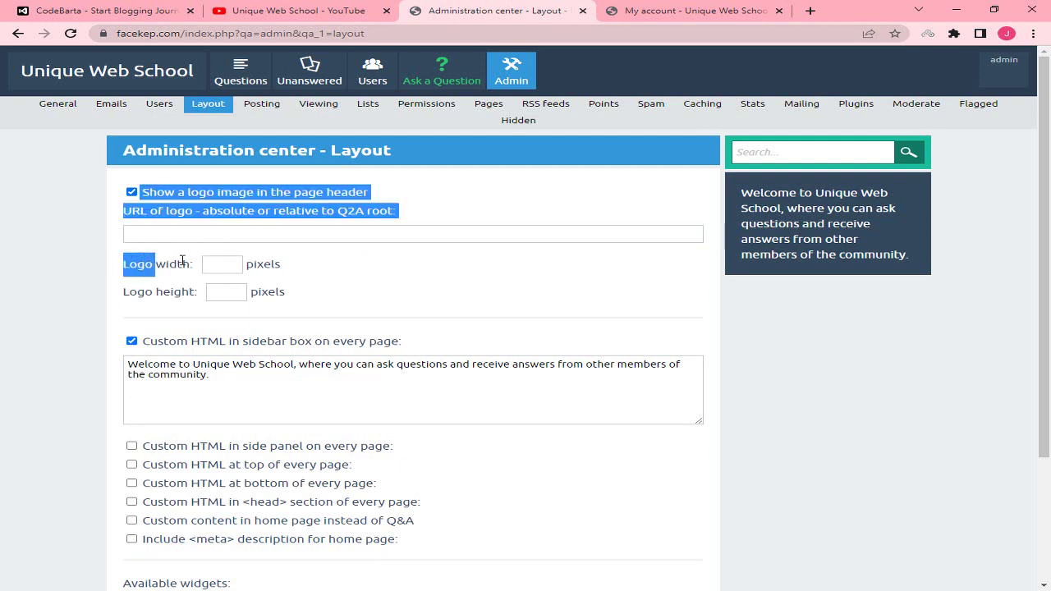
{"action": "left_click", "coordinate": [218, 284]}
{"action": "left_click", "coordinate": [209, 271]}
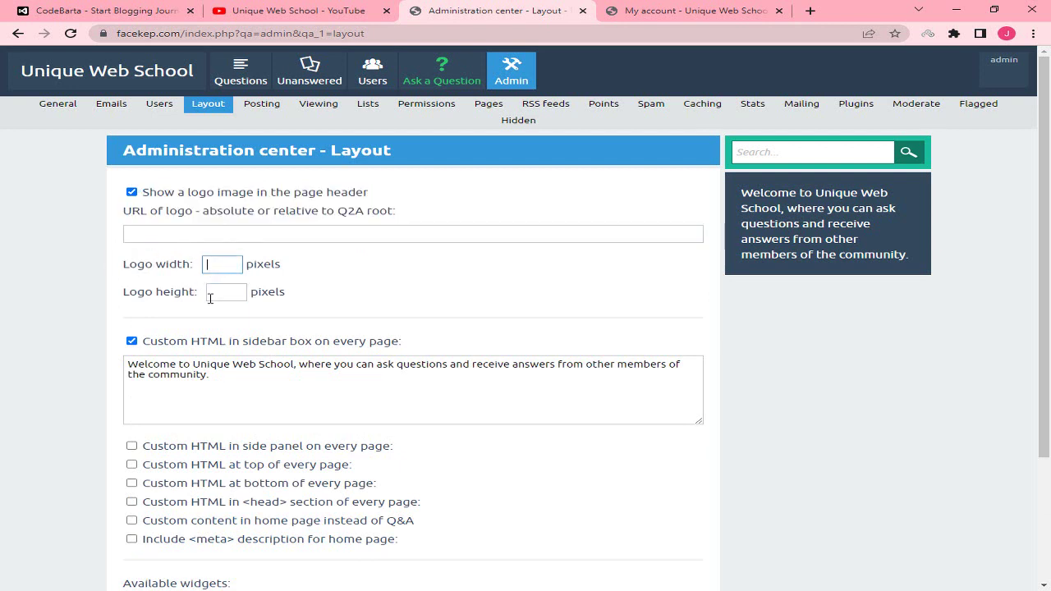
{"action": "left_click", "coordinate": [212, 294]}
{"action": "left_click", "coordinate": [232, 281]}
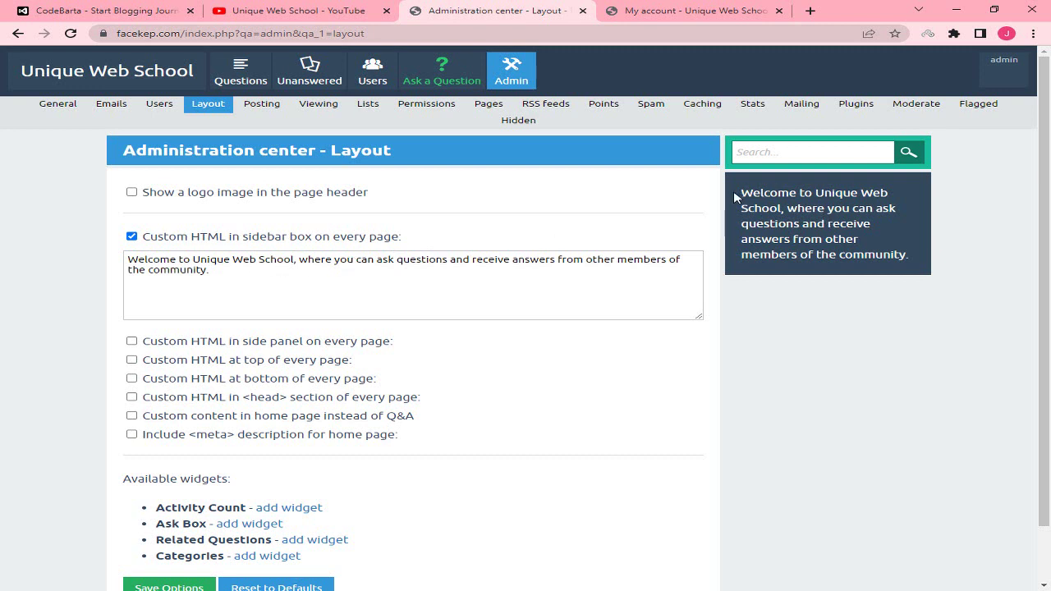
- Compare the welcome text in the page's sidebar box with its custom HTML setting
{"action": "left_click_drag", "start_coordinate": [736, 197], "coordinate": [916, 258]}
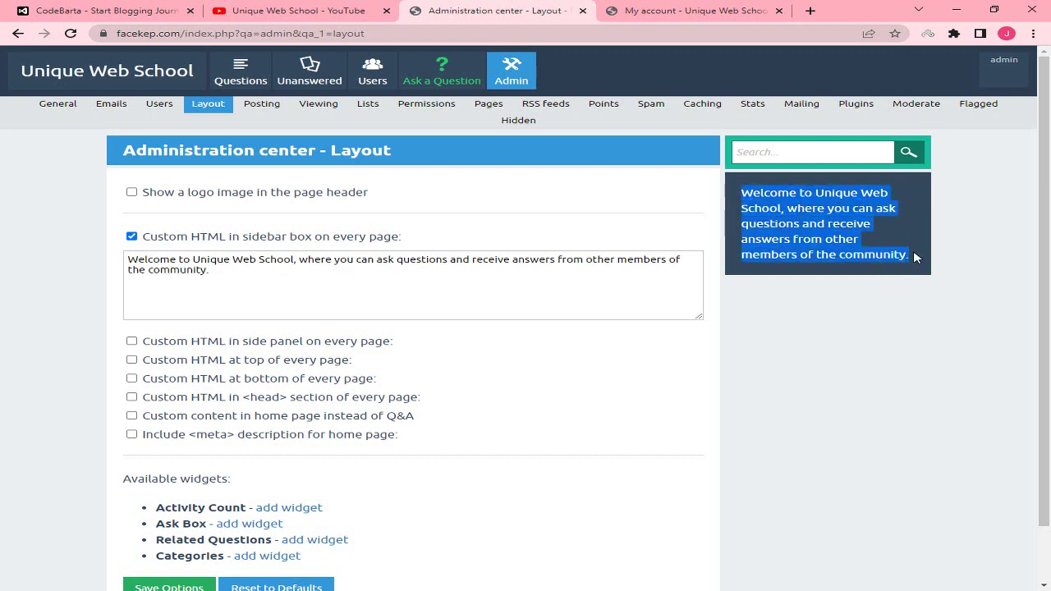
{"action": "left_click", "coordinate": [250, 260]}
{"action": "key", "text": "ctrl+a"}
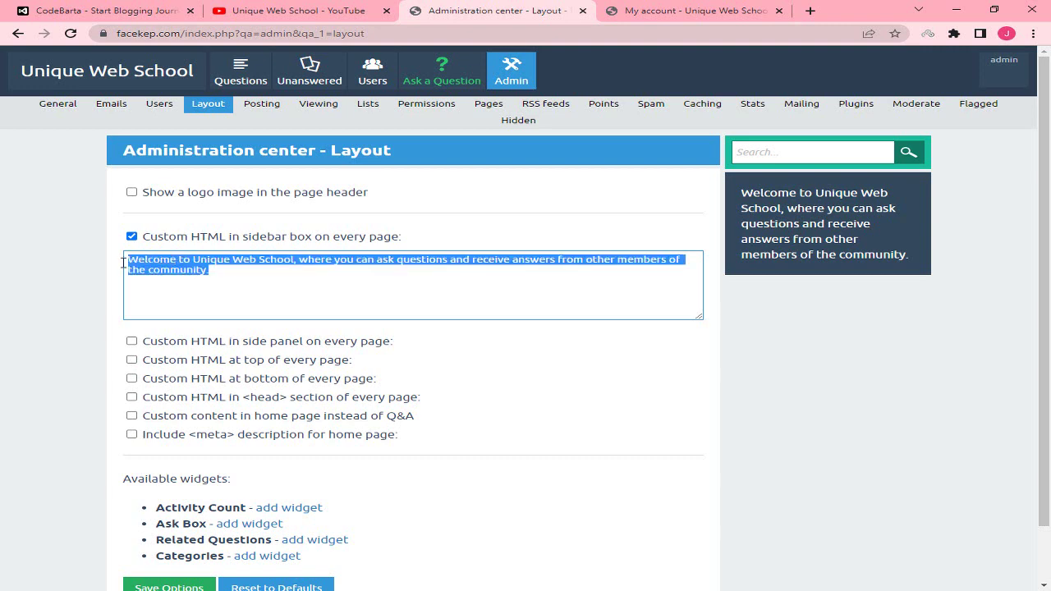
- Append the About Me introduction copied from the CodeBarta site to the custom sidebar box HTML and save the options
{"action": "left_click", "coordinate": [230, 276]}
{"action": "left_click", "coordinate": [107, 11]}
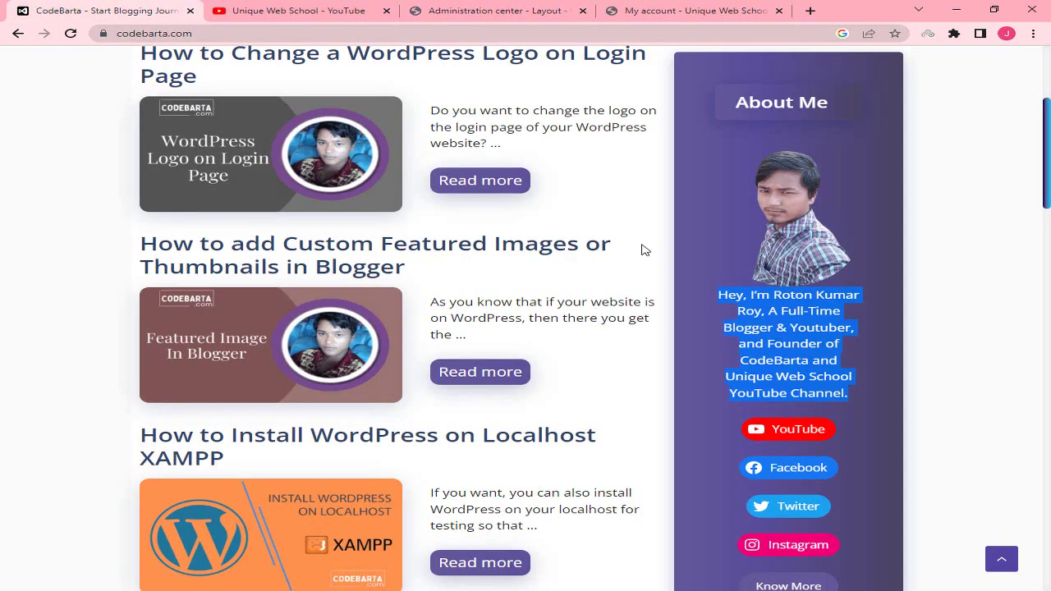
{"action": "scroll", "coordinate": [821, 337], "scroll_direction": "up", "scroll_amount": 1}
{"action": "right_click", "coordinate": [822, 337]}
{"action": "left_click", "coordinate": [801, 345]}
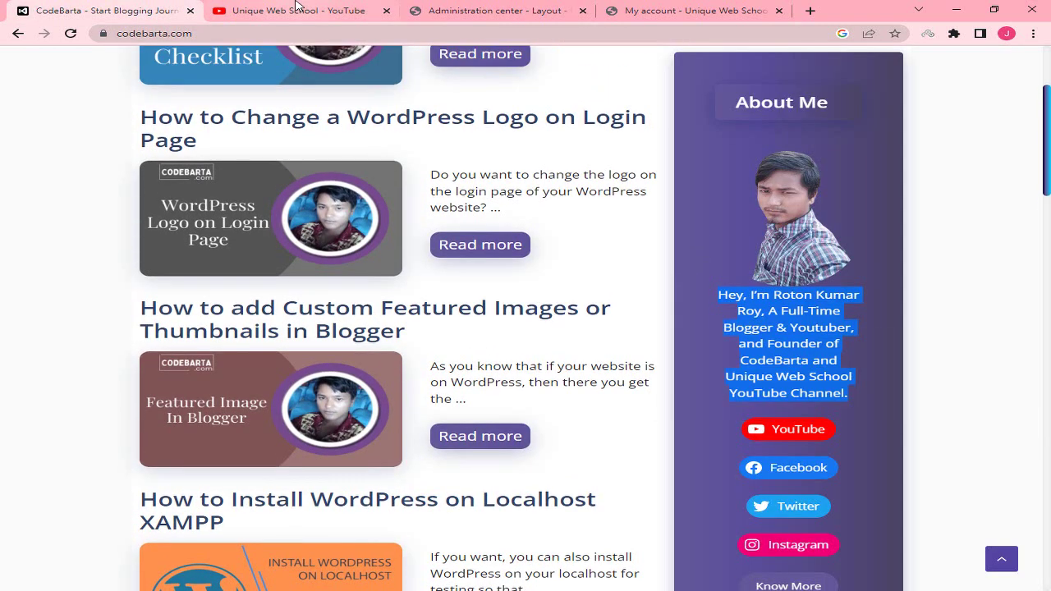
{"action": "left_click", "coordinate": [493, 10]}
{"action": "key", "text": "ctrl+v"}
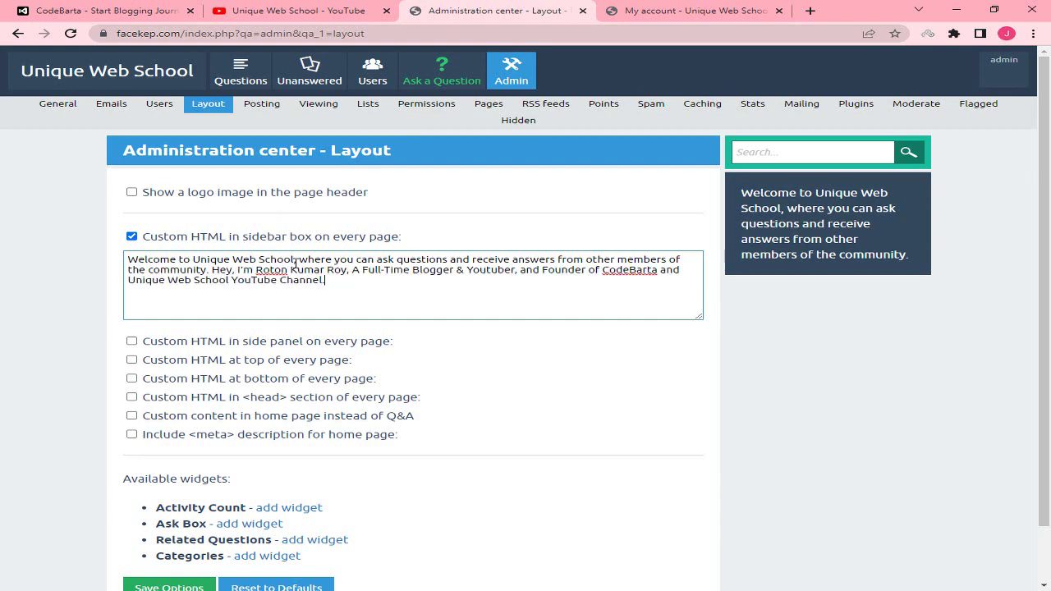
{"action": "scroll", "coordinate": [409, 283], "scroll_direction": "down", "scroll_amount": 1}
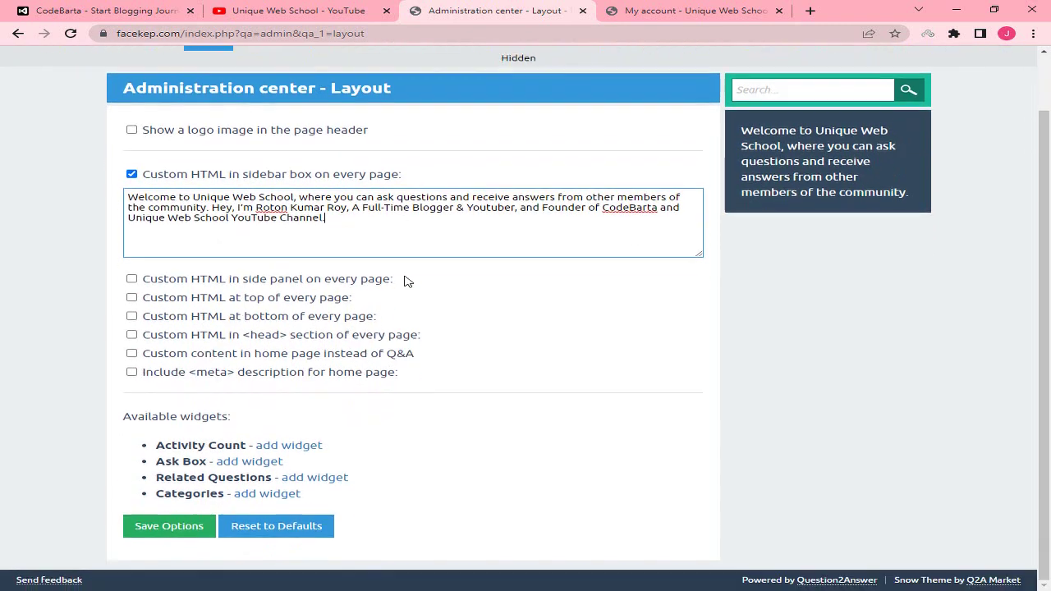
{"action": "left_click", "coordinate": [199, 527]}
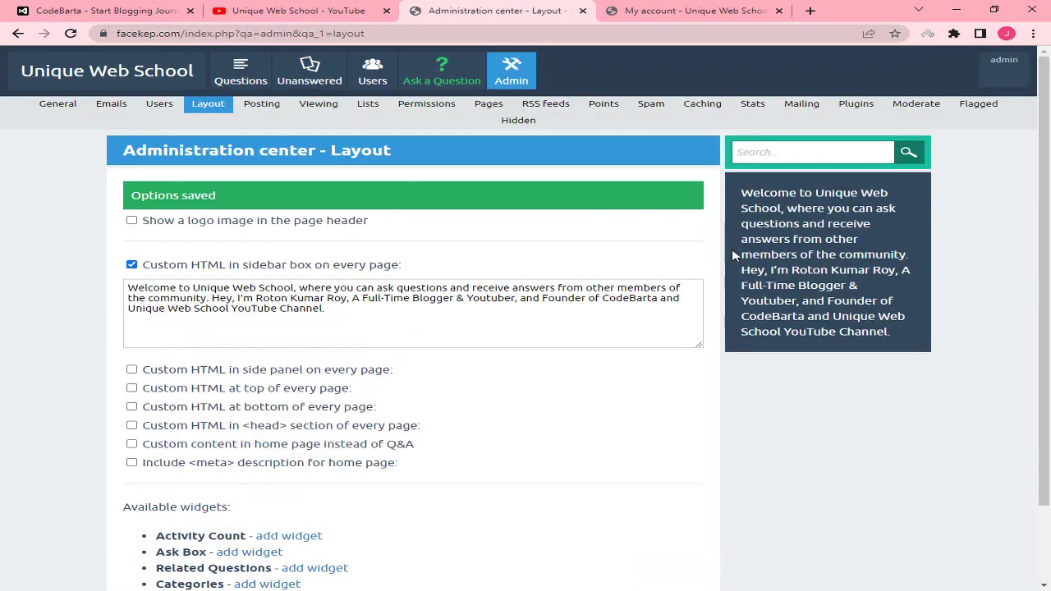
- Check the extended text in the page's sidebar box against its custom HTML
{"action": "left_click_drag", "start_coordinate": [751, 191], "coordinate": [892, 330]}
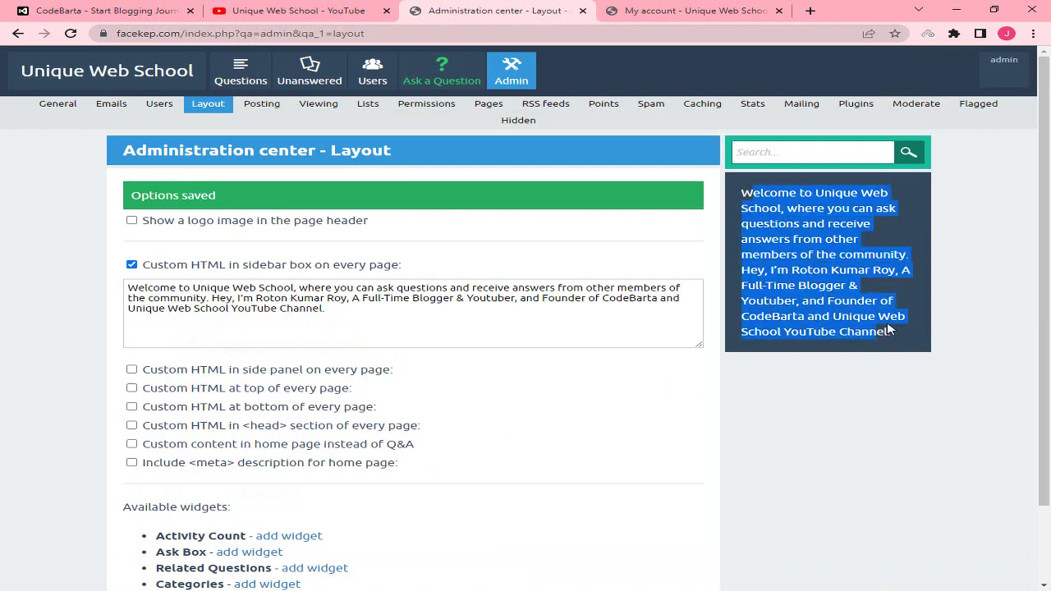
{"action": "left_click", "coordinate": [755, 265]}
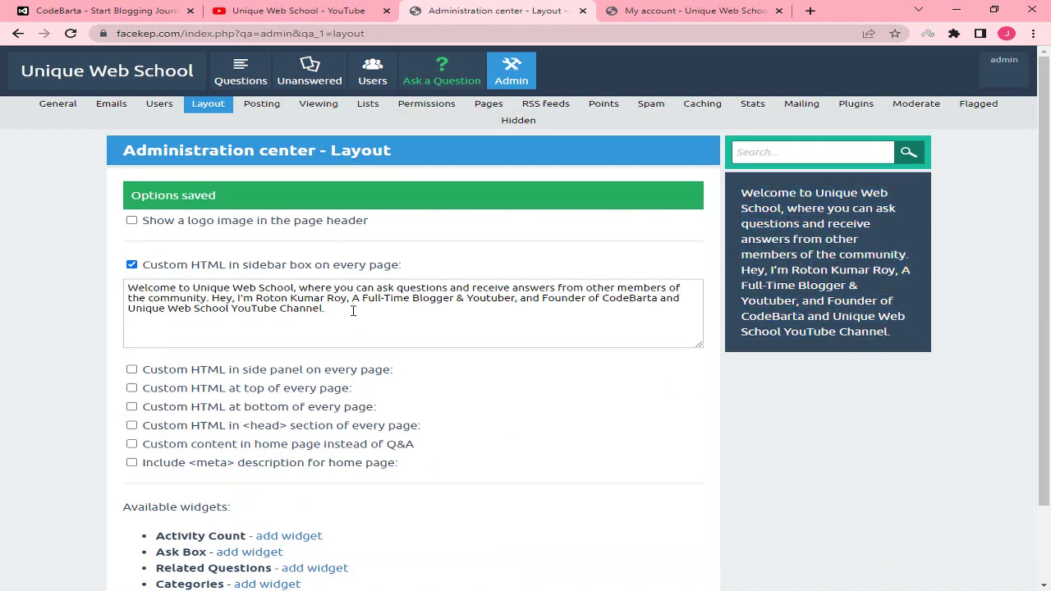
{"action": "left_click_drag", "start_coordinate": [353, 311], "coordinate": [121, 296]}
- Enable custom HTML in the side panel on every page and paste the copied introduction into it
{"action": "scroll", "coordinate": [138, 292], "scroll_direction": "down", "scroll_amount": 1}
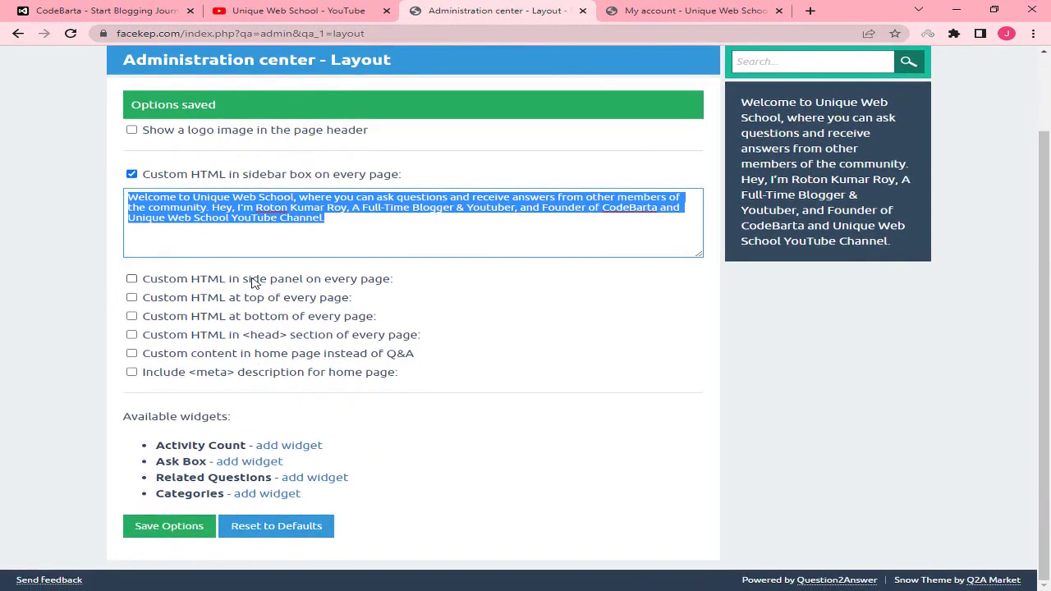
{"action": "left_click", "coordinate": [327, 280]}
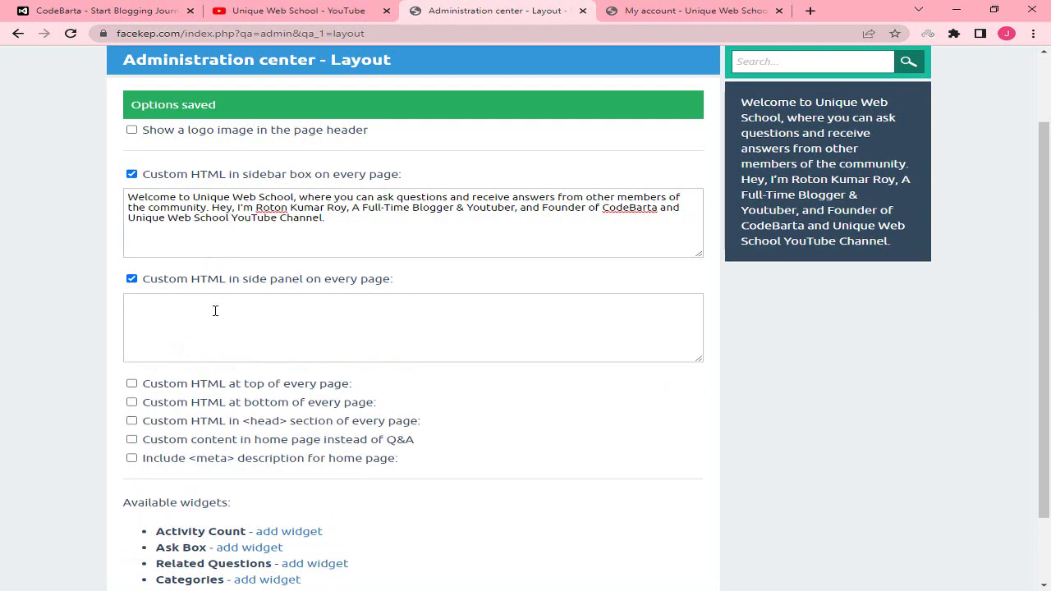
{"action": "left_click", "coordinate": [224, 302]}
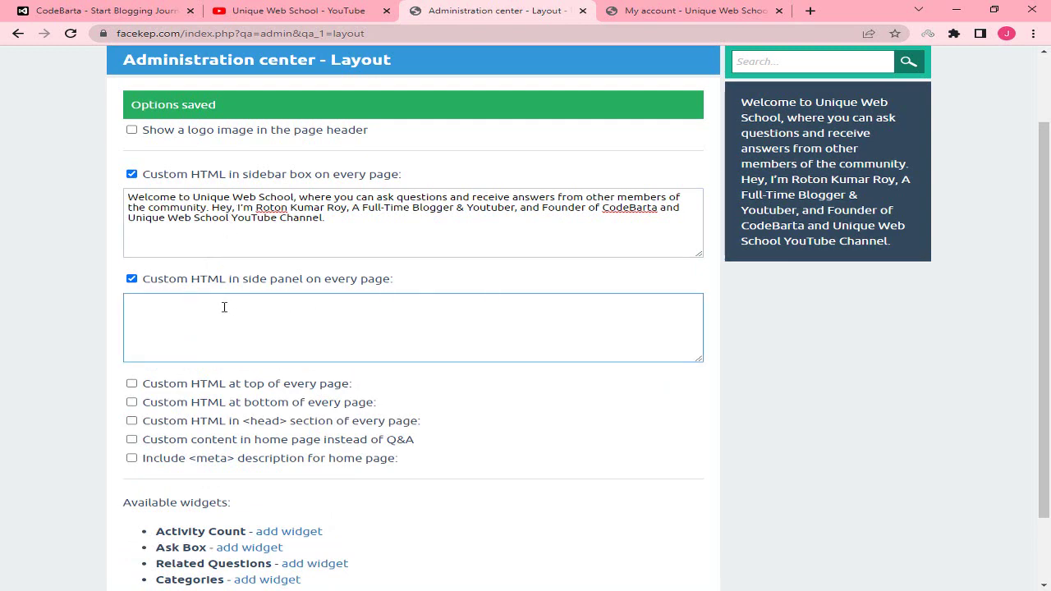
{"action": "key", "text": "ctrl+v"}
{"action": "scroll", "coordinate": [224, 307], "scroll_direction": "down", "scroll_amount": 1}
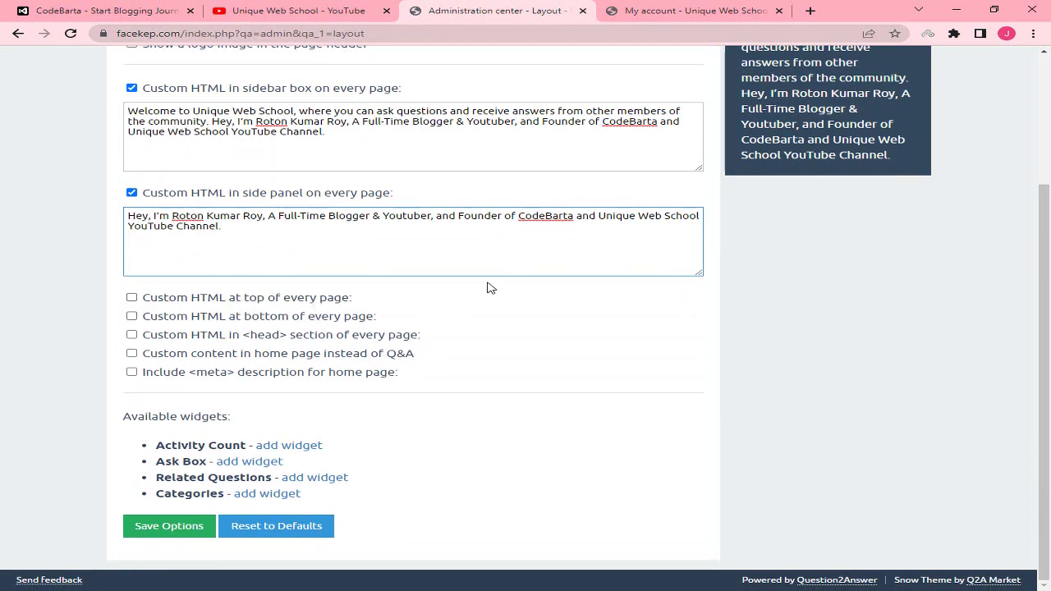
- Examine the custom HTML options for the top, bottom and <head> section of every page
{"action": "scroll", "coordinate": [487, 288], "scroll_direction": "up", "scroll_amount": 2}
{"action": "scroll", "coordinate": [230, 313], "scroll_direction": "down", "scroll_amount": 2}
{"action": "left_click", "coordinate": [225, 301]}
{"action": "left_click", "coordinate": [201, 302]}
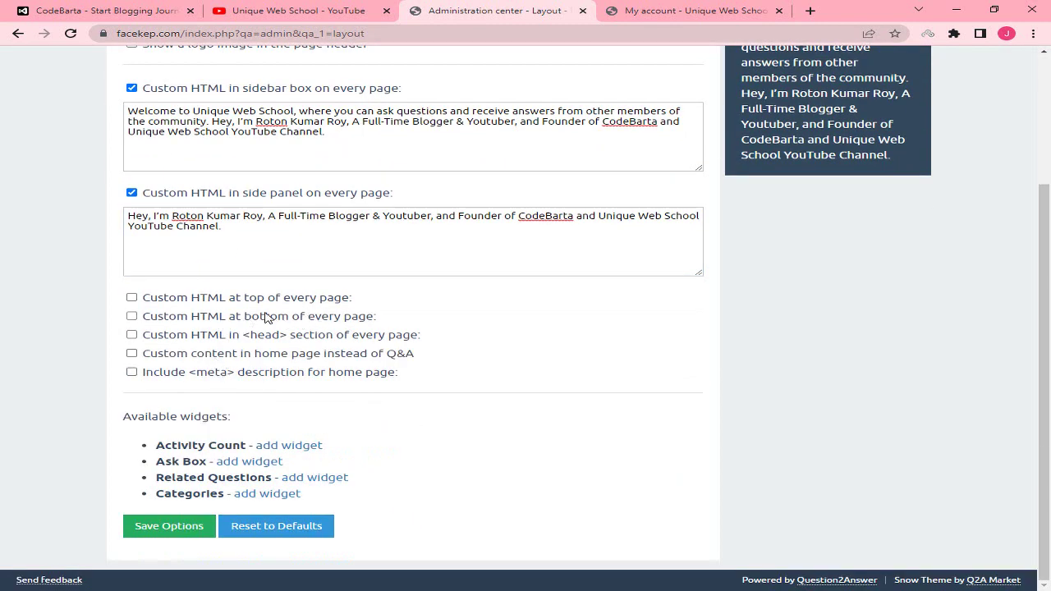
{"action": "double_click", "coordinate": [265, 318]}
{"action": "left_click_drag", "start_coordinate": [256, 335], "coordinate": [314, 336]}
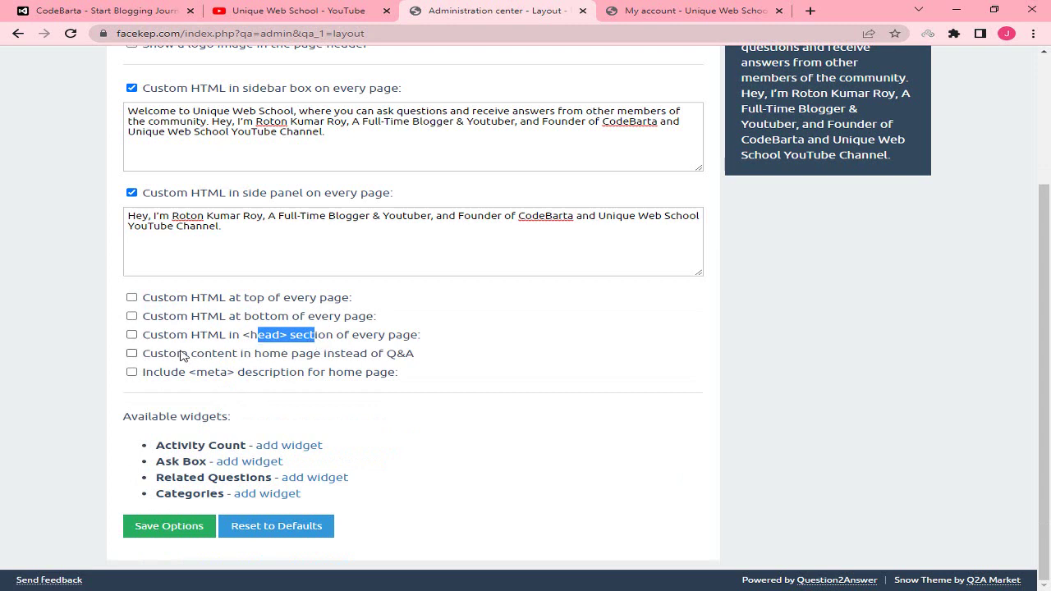
{"action": "left_click_drag", "start_coordinate": [158, 335], "coordinate": [419, 337]}
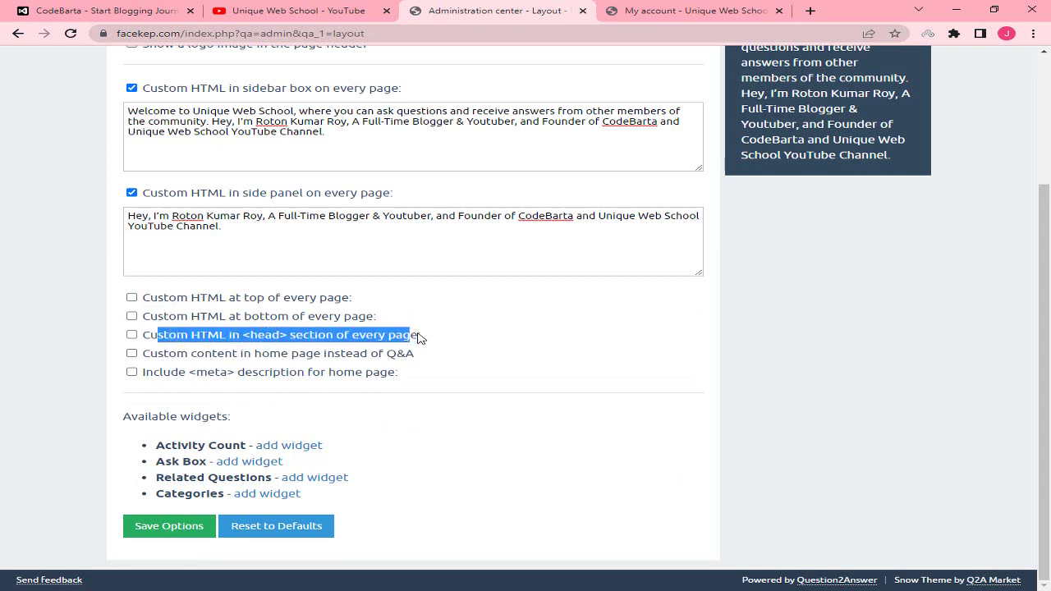
{"action": "left_click", "coordinate": [417, 337]}
{"action": "left_click", "coordinate": [132, 335]}
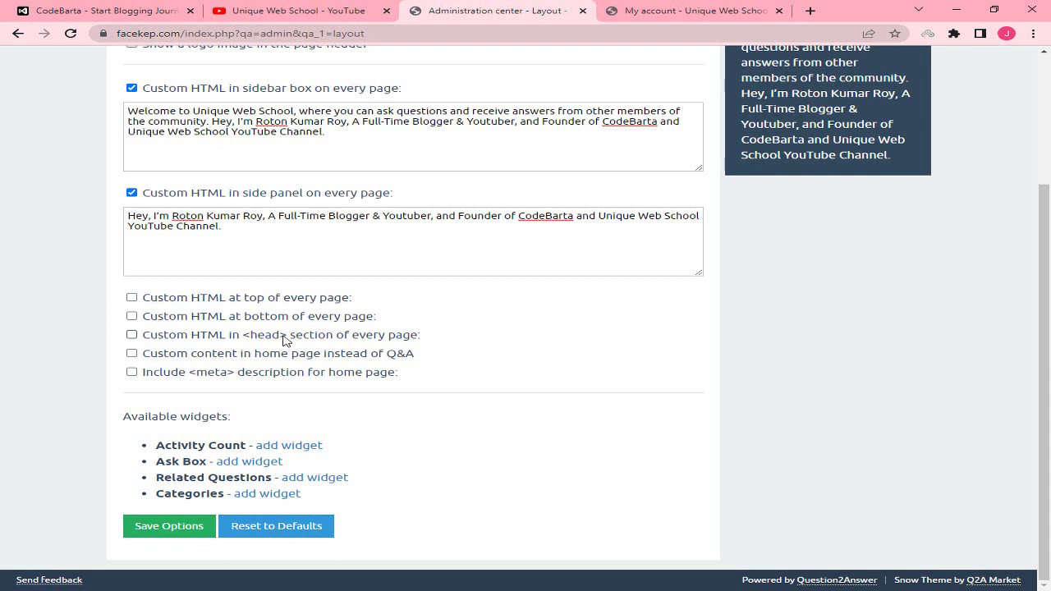
- Review the available widgets: Activity Count, Ask Box, Related Questions and Categories
{"action": "left_click_drag", "start_coordinate": [125, 416], "coordinate": [168, 417]}
{"action": "left_click", "coordinate": [248, 421]}
{"action": "left_click_drag", "start_coordinate": [162, 445], "coordinate": [223, 446]}
{"action": "left_click", "coordinate": [214, 448]}
{"action": "left_click_drag", "start_coordinate": [160, 461], "coordinate": [174, 494]}
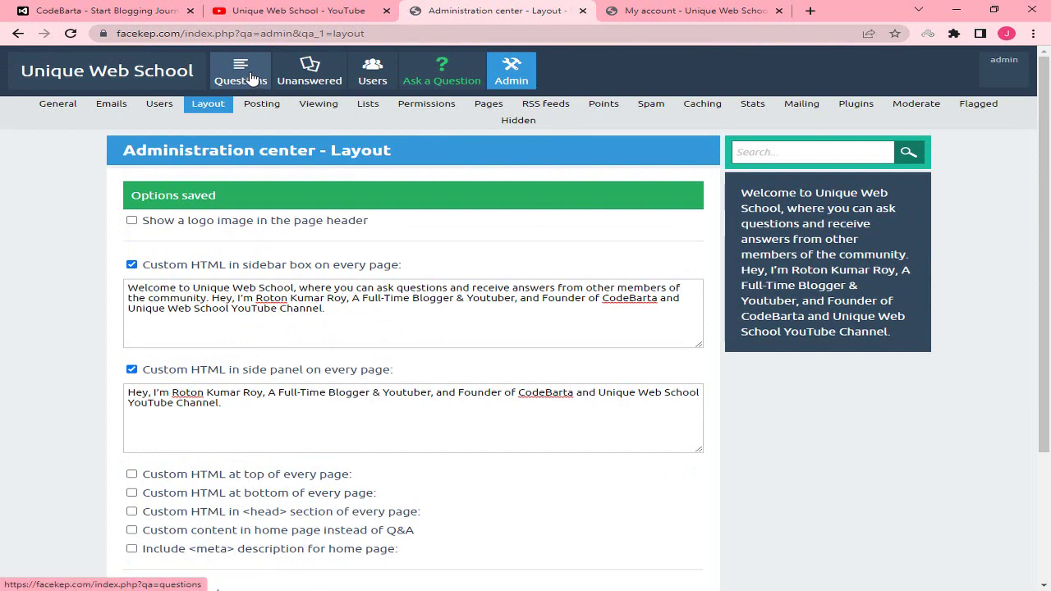
- Examine the position and page options for adding a Categories widget, and leave the form without adding it
{"action": "scroll", "coordinate": [423, 169], "scroll_direction": "down", "scroll_amount": 2}
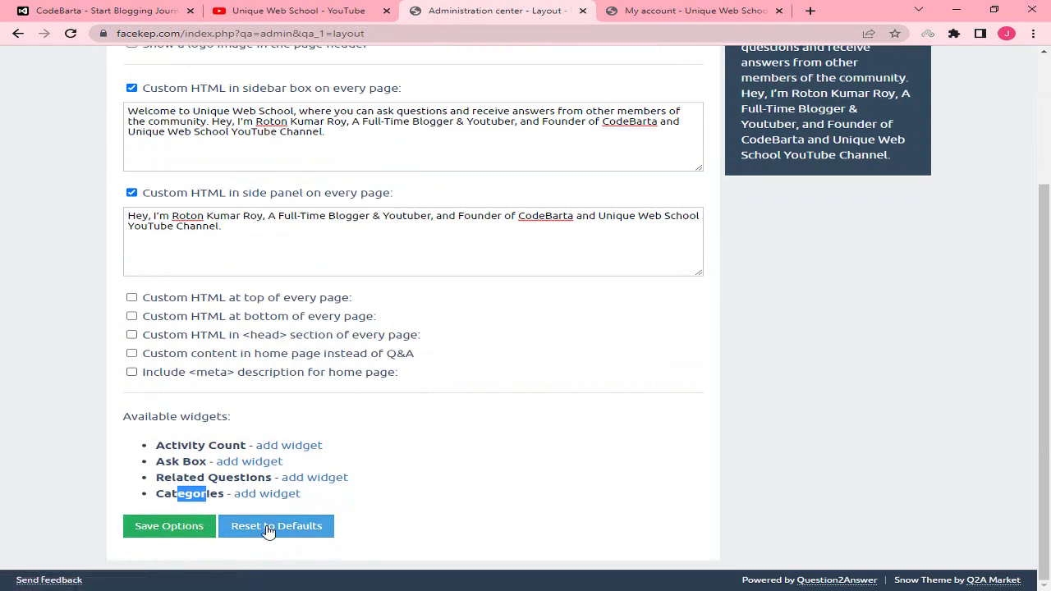
{"action": "left_click", "coordinate": [296, 495]}
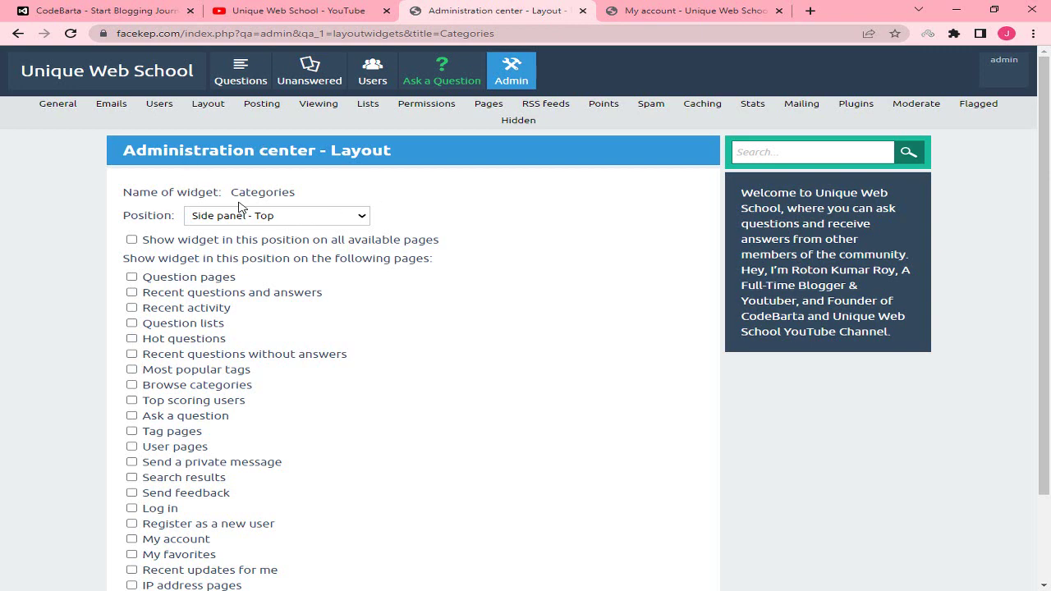
{"action": "left_click", "coordinate": [220, 219]}
{"action": "left_click", "coordinate": [220, 220]}
{"action": "scroll", "coordinate": [234, 304], "scroll_direction": "down", "scroll_amount": 2}
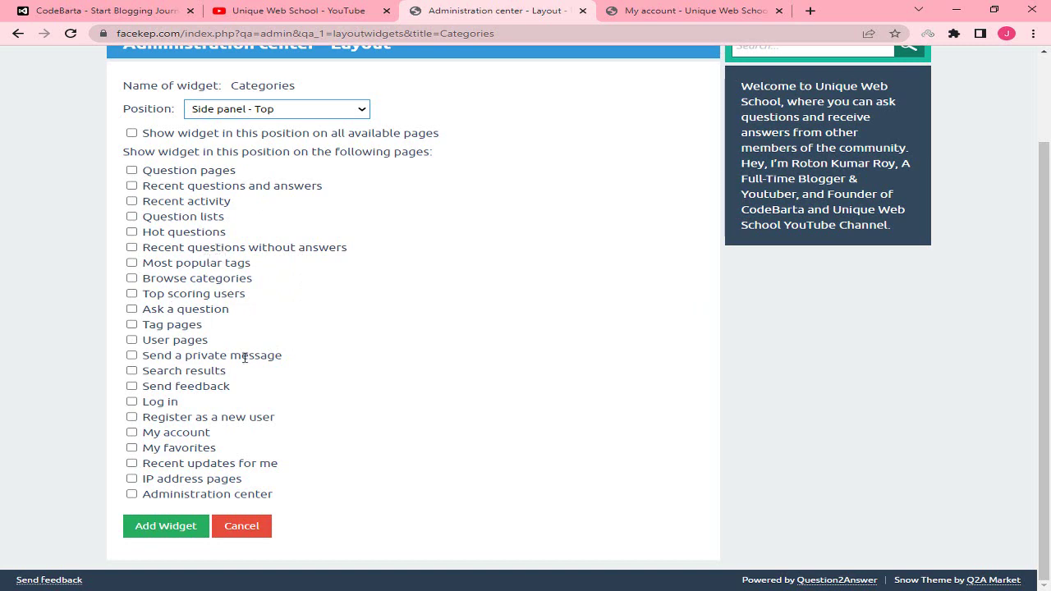
{"action": "left_click", "coordinate": [257, 526]}
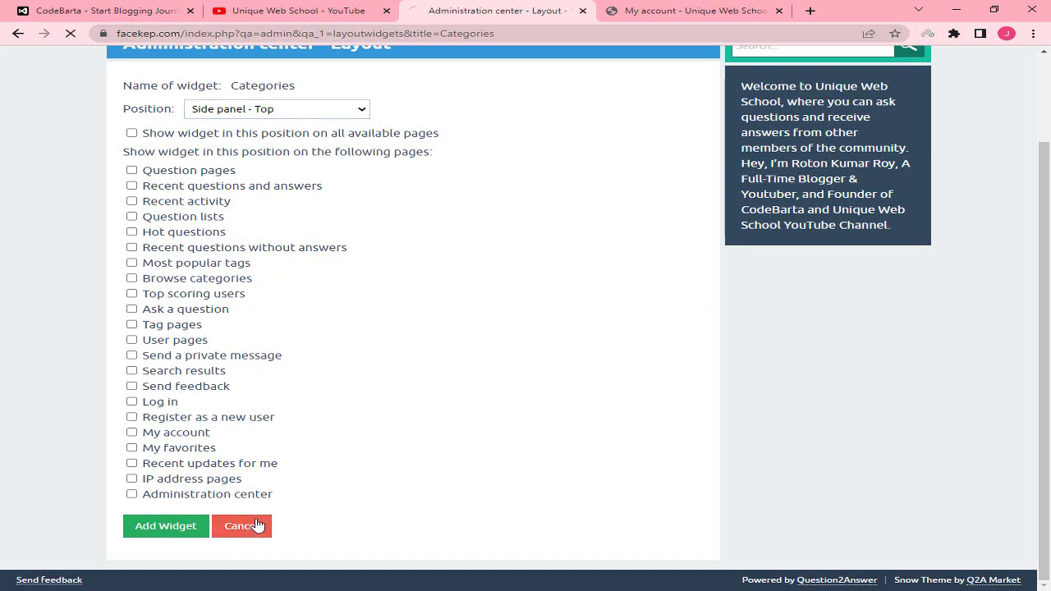
- Save the Layout options and open the Posting settings
{"action": "scroll", "coordinate": [322, 461], "scroll_direction": "down", "scroll_amount": 1}
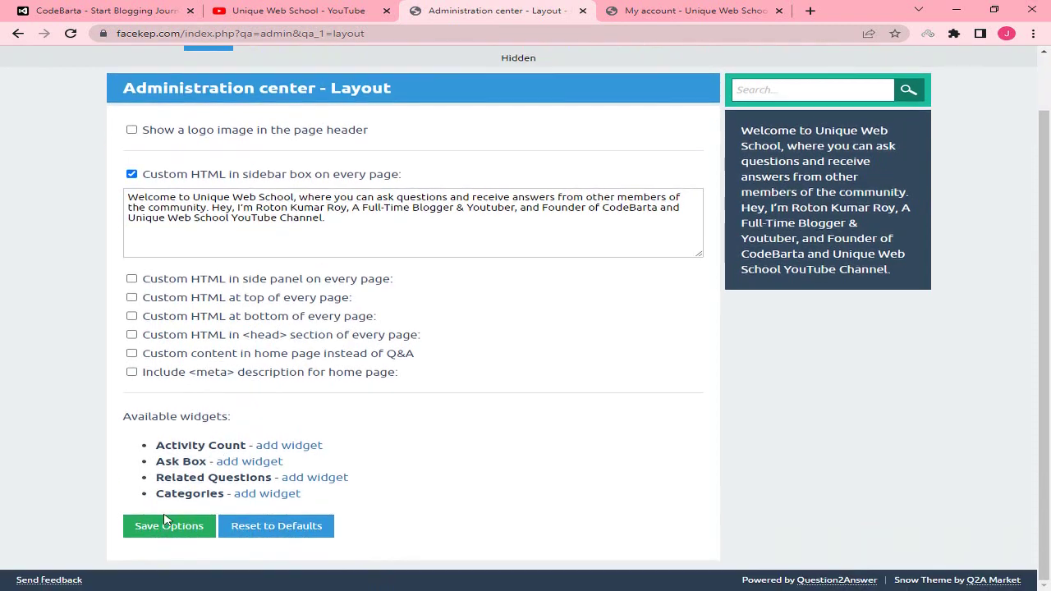
{"action": "left_click", "coordinate": [165, 526]}
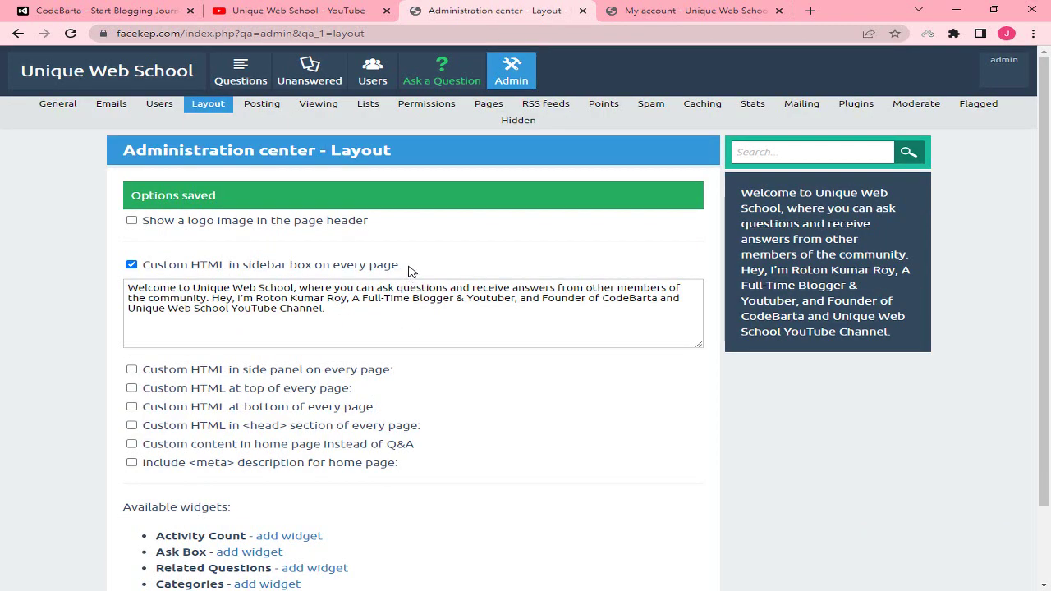
{"action": "left_click", "coordinate": [263, 115]}
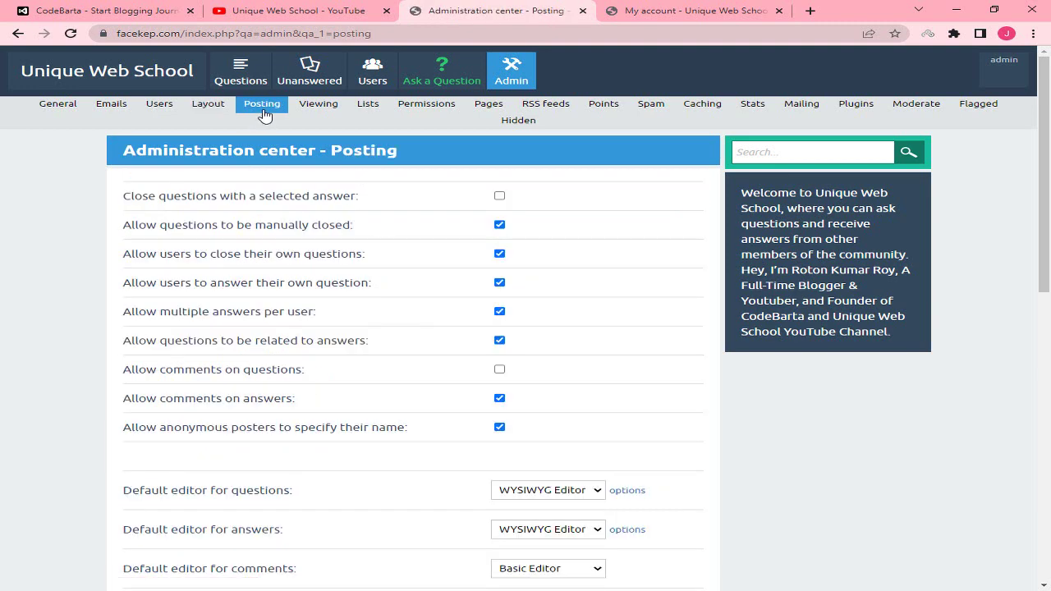
- Examine the options for closing questions with a selected answer and for closing questions manually
{"action": "left_click_drag", "start_coordinate": [162, 193], "coordinate": [351, 196]}
{"action": "left_click", "coordinate": [269, 199]}
{"action": "left_click", "coordinate": [355, 196]}
{"action": "left_click_drag", "start_coordinate": [181, 196], "coordinate": [312, 197]}
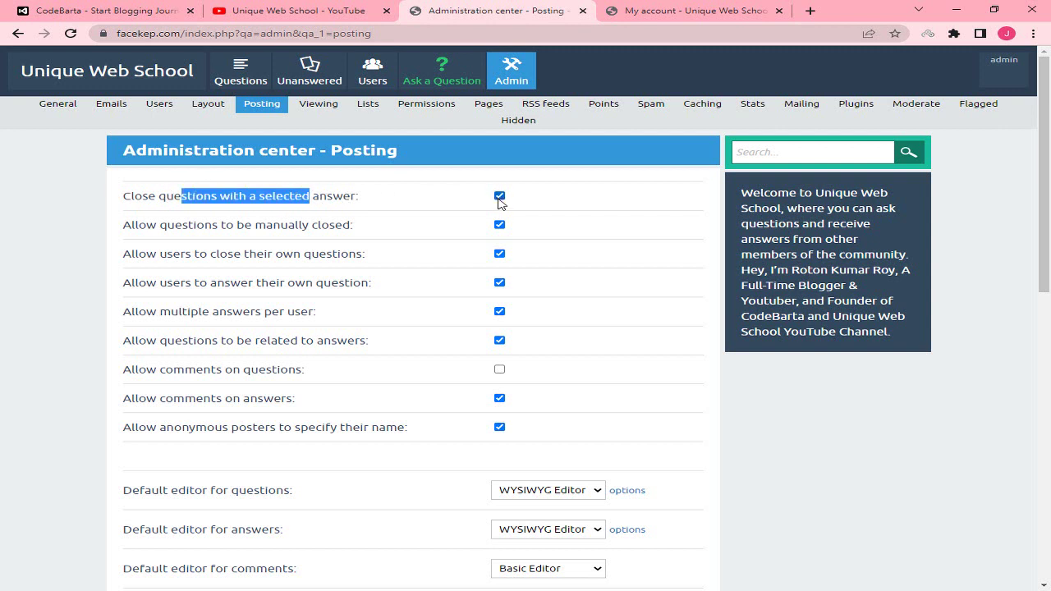
{"action": "left_click", "coordinate": [500, 196]}
{"action": "left_click_drag", "start_coordinate": [144, 224], "coordinate": [289, 227]}
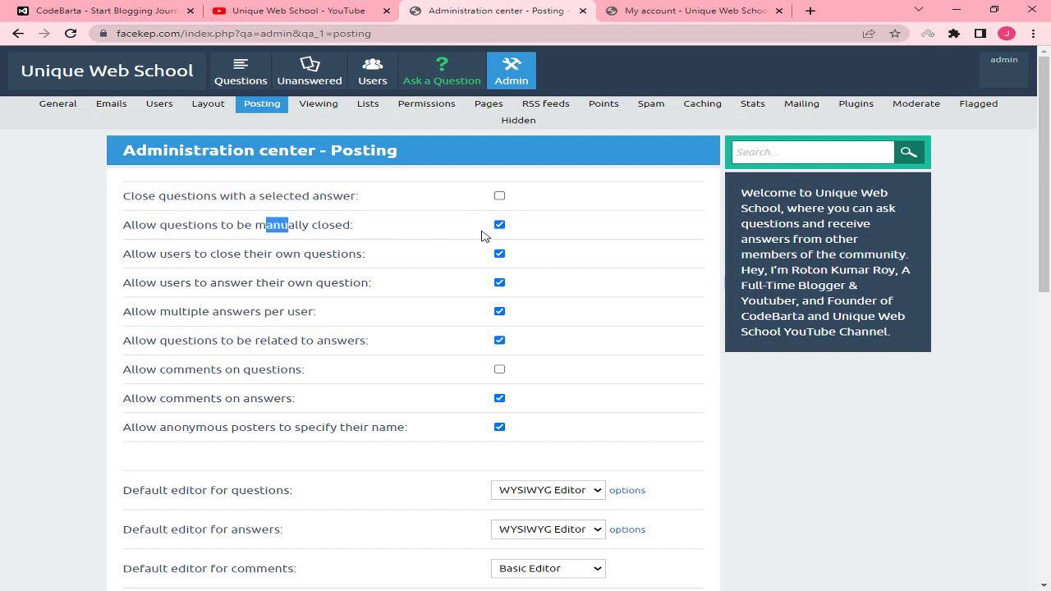
- Disallow users from closing their own questions
{"action": "left_click_drag", "start_coordinate": [141, 255], "coordinate": [353, 254]}
{"action": "left_click", "coordinate": [232, 251]}
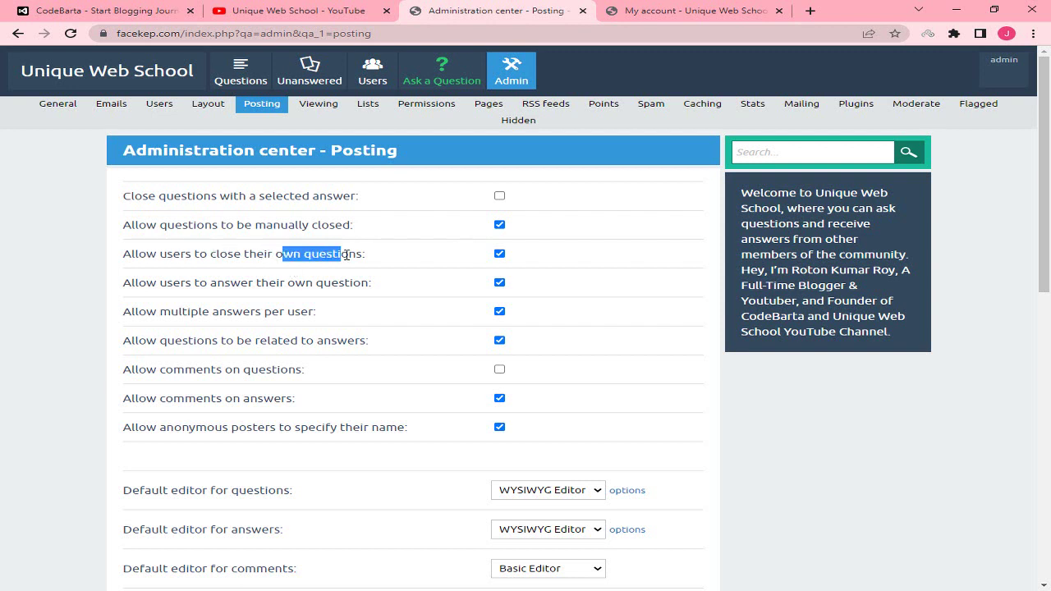
{"action": "left_click", "coordinate": [380, 261]}
{"action": "left_click_drag", "start_coordinate": [218, 255], "coordinate": [345, 255]}
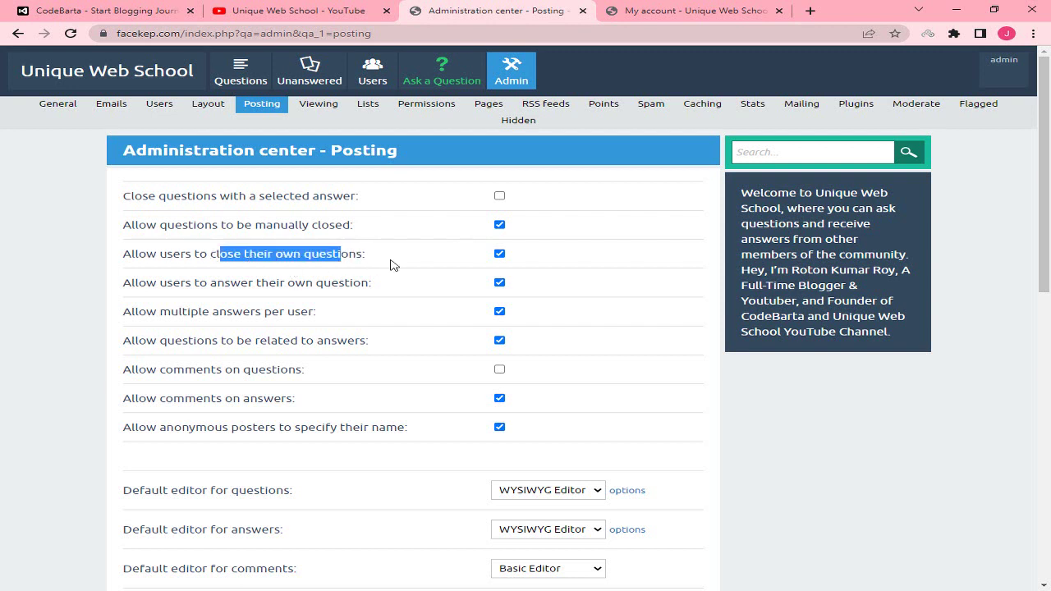
{"action": "left_click", "coordinate": [362, 256]}
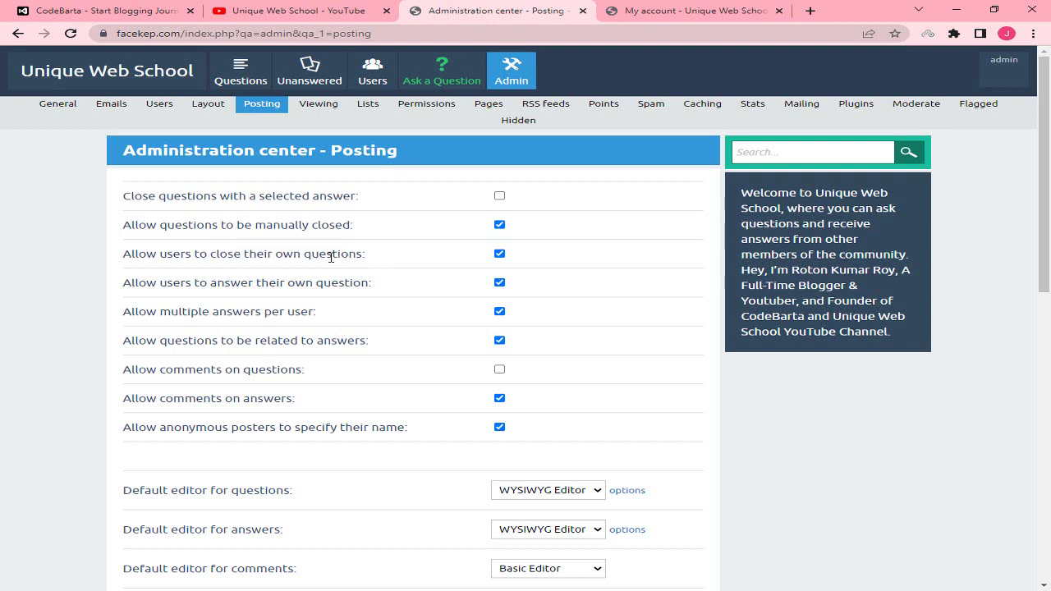
{"action": "double_click", "coordinate": [335, 255]}
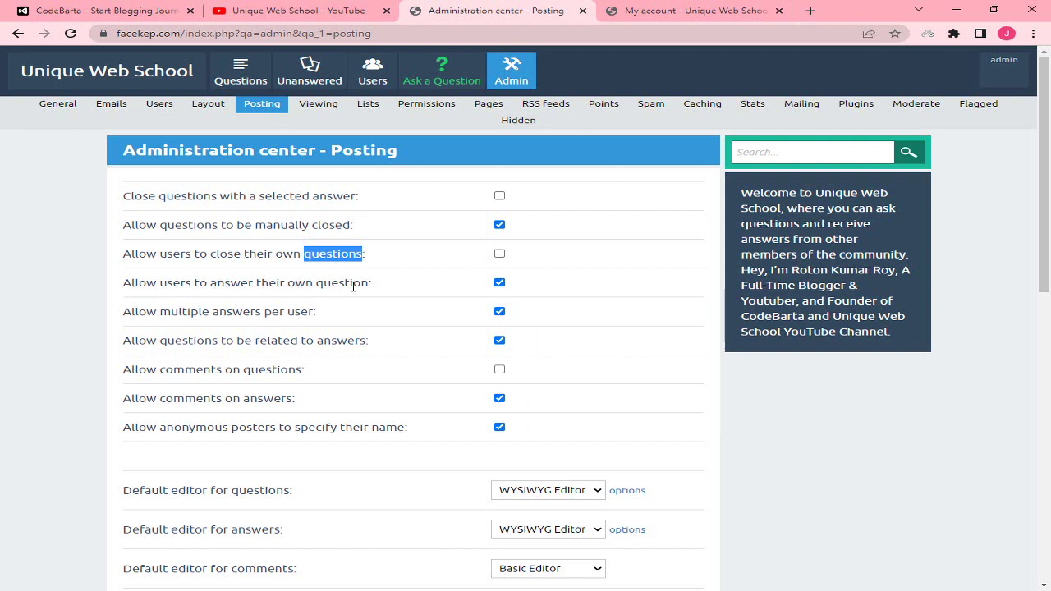
- Disallow users from answering their own question and from posting multiple answers
{"action": "left_click", "coordinate": [314, 285]}
{"action": "left_click_drag", "start_coordinate": [223, 284], "coordinate": [309, 285]}
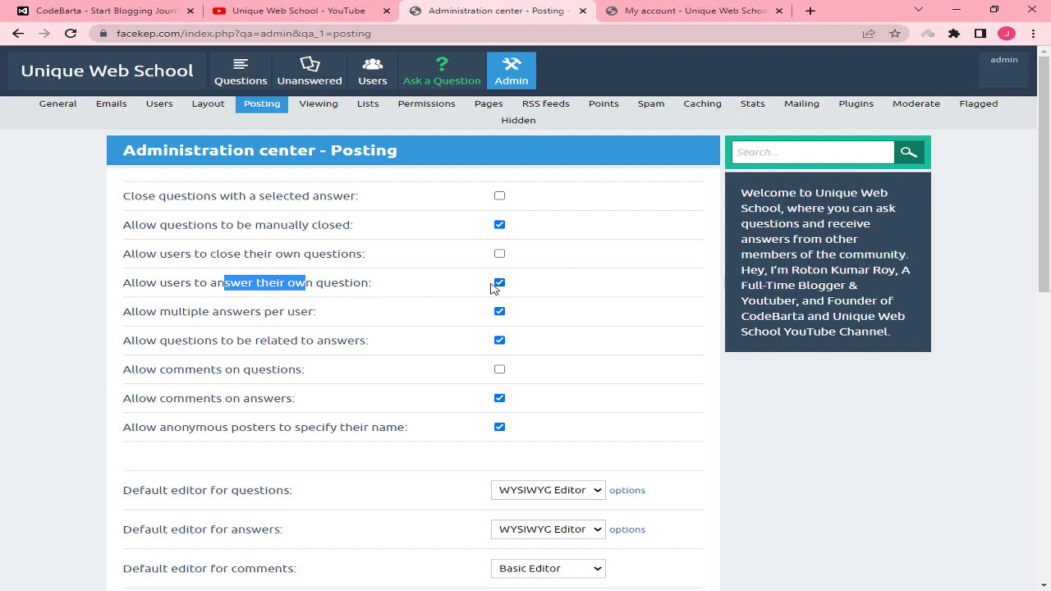
{"action": "double_click", "coordinate": [324, 283]}
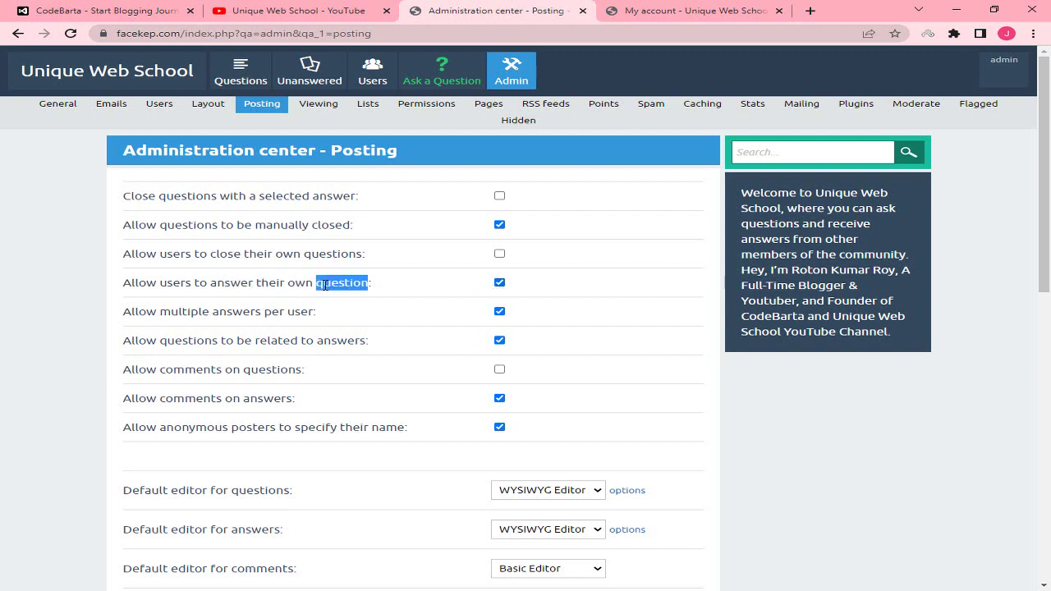
{"action": "left_click", "coordinate": [324, 283]}
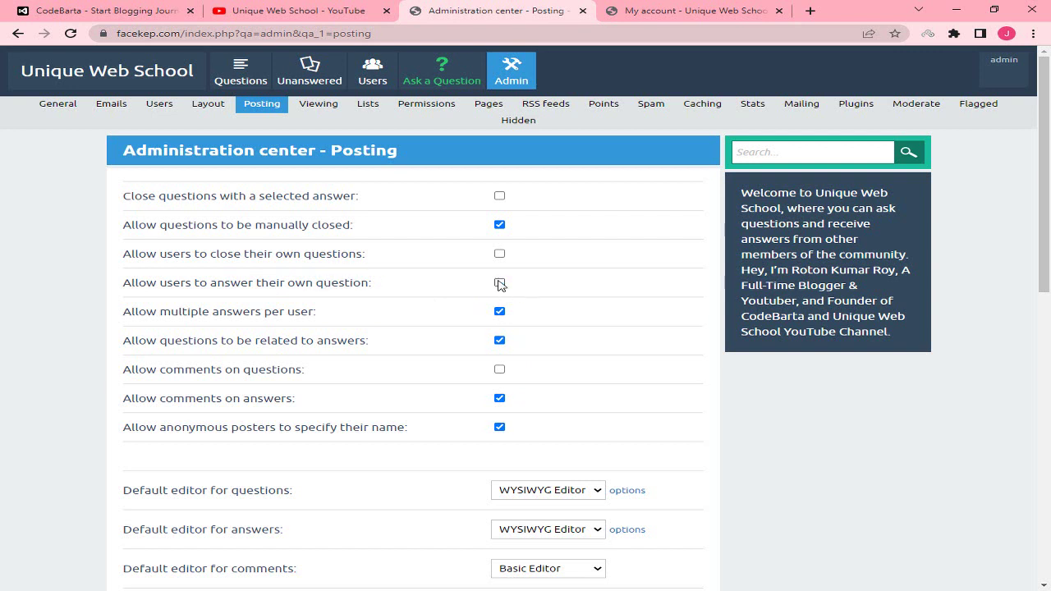
{"action": "left_click_drag", "start_coordinate": [135, 311], "coordinate": [342, 315]}
{"action": "scroll", "coordinate": [341, 316], "scroll_direction": "down", "scroll_amount": 2}
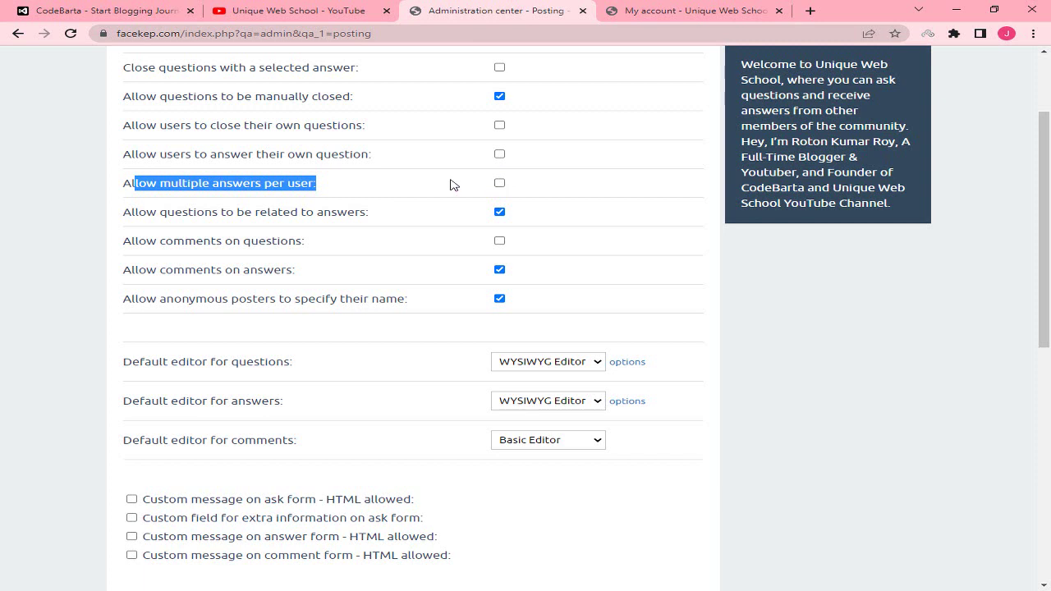
- Review the option for relating questions to answers, and allow comments on questions
{"action": "left_click_drag", "start_coordinate": [174, 214], "coordinate": [245, 214]}
{"action": "left_click_drag", "start_coordinate": [268, 212], "coordinate": [258, 212]}
{"action": "left_click", "coordinate": [365, 225]}
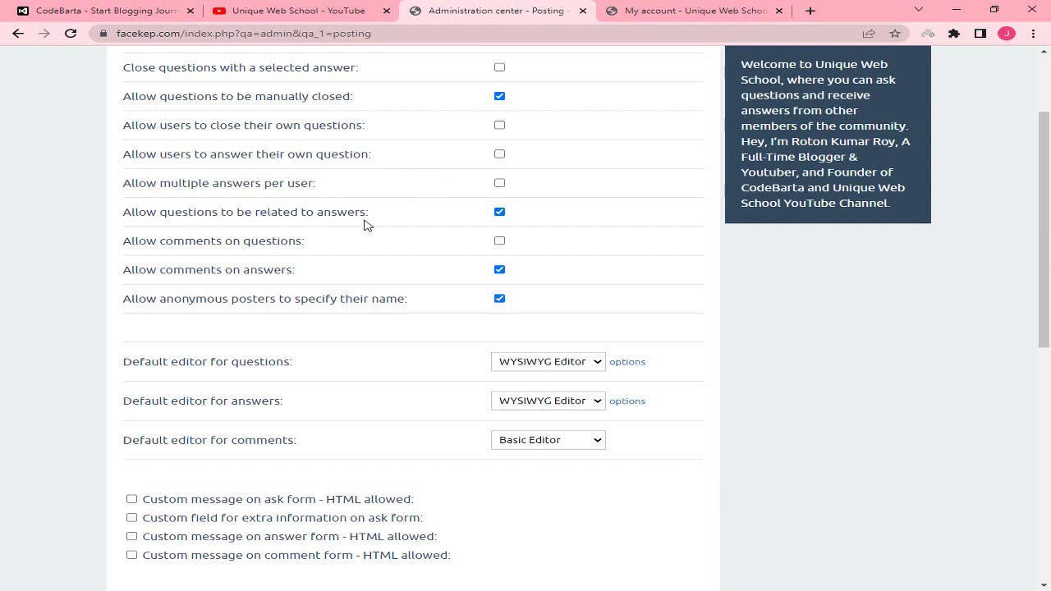
{"action": "left_click_drag", "start_coordinate": [158, 217], "coordinate": [301, 215]}
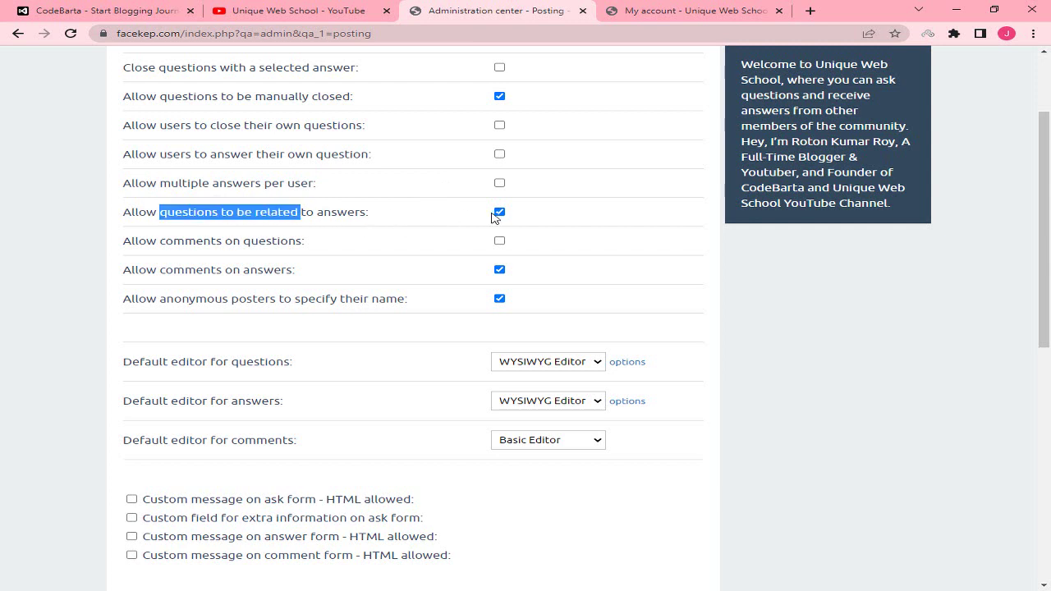
{"action": "left_click_drag", "start_coordinate": [131, 241], "coordinate": [279, 242]}
{"action": "left_click", "coordinate": [337, 251]}
{"action": "left_click", "coordinate": [149, 241]}
{"action": "left_click", "coordinate": [282, 242]}
{"action": "left_click", "coordinate": [500, 242]}
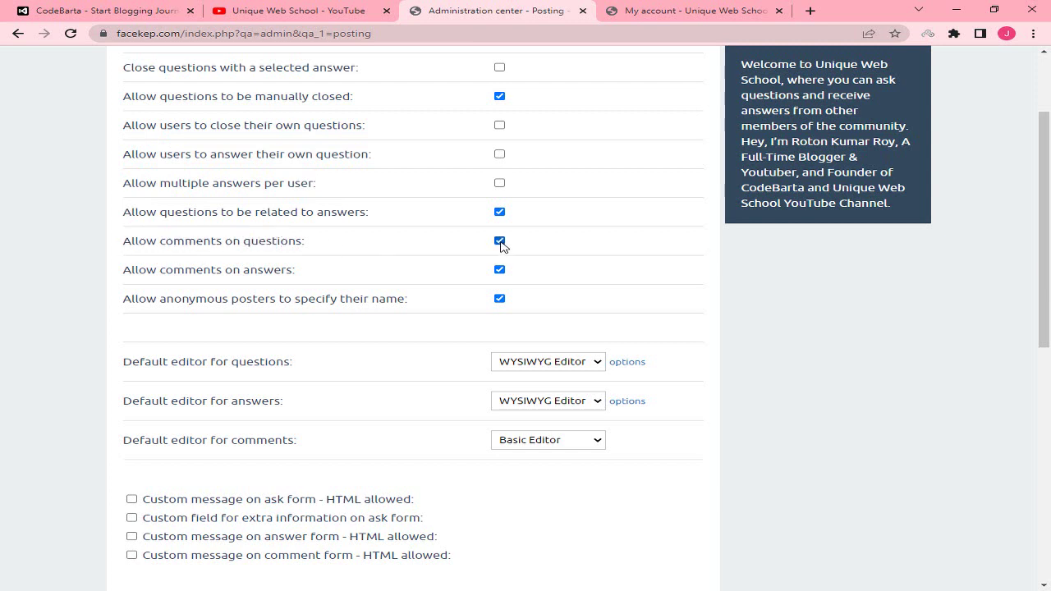
- Review the options for comments on answers and for anonymous posters specifying their name
{"action": "left_click_drag", "start_coordinate": [140, 267], "coordinate": [503, 274]}
{"action": "left_click", "coordinate": [150, 274]}
{"action": "left_click", "coordinate": [238, 284]}
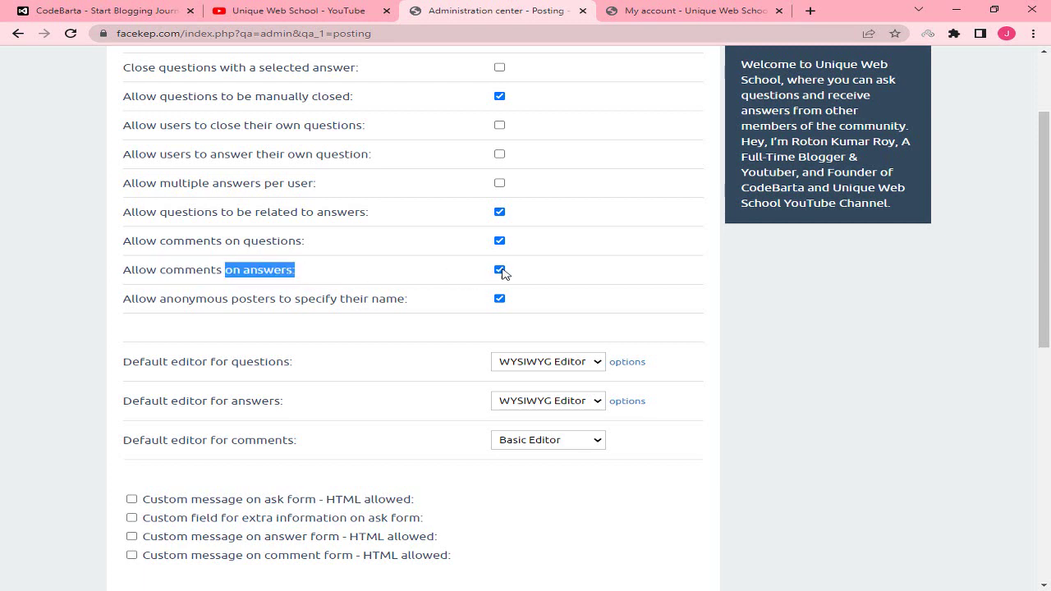
{"action": "left_click_drag", "start_coordinate": [131, 299], "coordinate": [330, 306]}
- Compare the default editor choices for questions and pick WYSIWYG Editor
{"action": "scroll", "coordinate": [183, 338], "scroll_direction": "down", "scroll_amount": 2}
{"action": "left_click_drag", "start_coordinate": [124, 235], "coordinate": [166, 234]}
{"action": "left_click", "coordinate": [199, 234]}
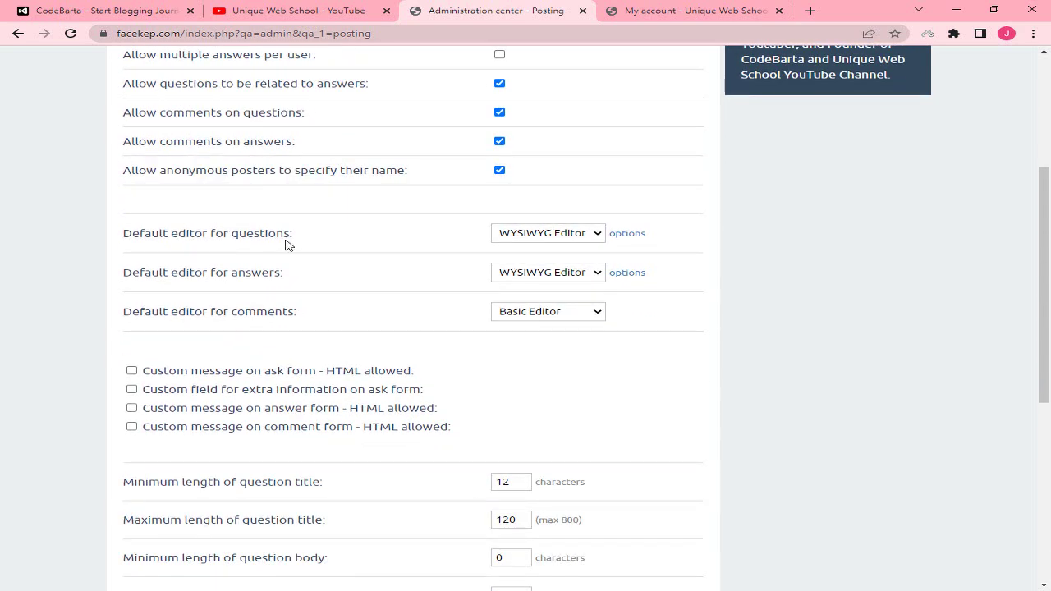
{"action": "left_click", "coordinate": [529, 238]}
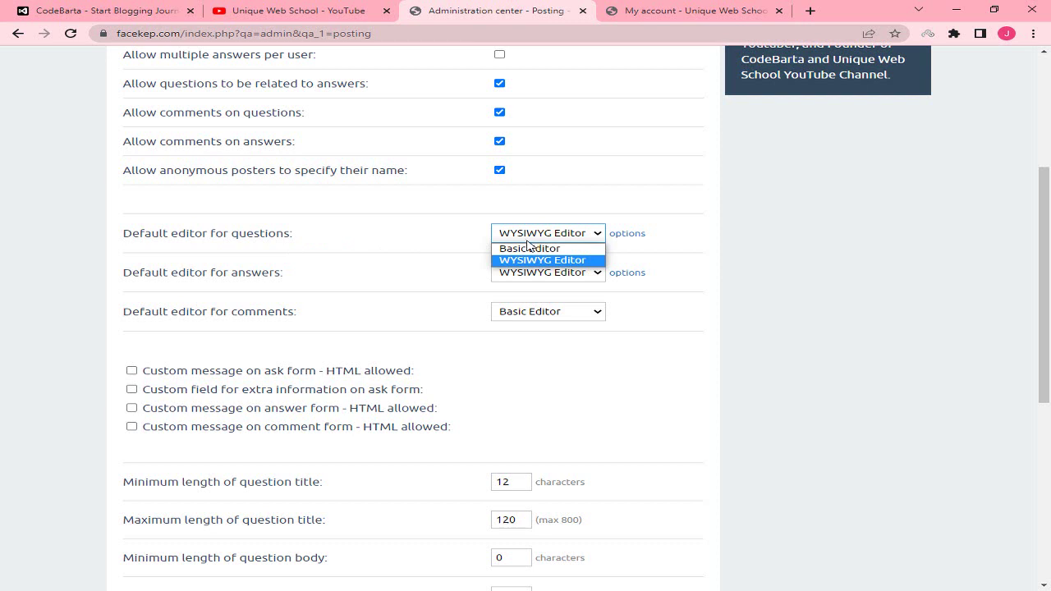
{"action": "left_click", "coordinate": [543, 261]}
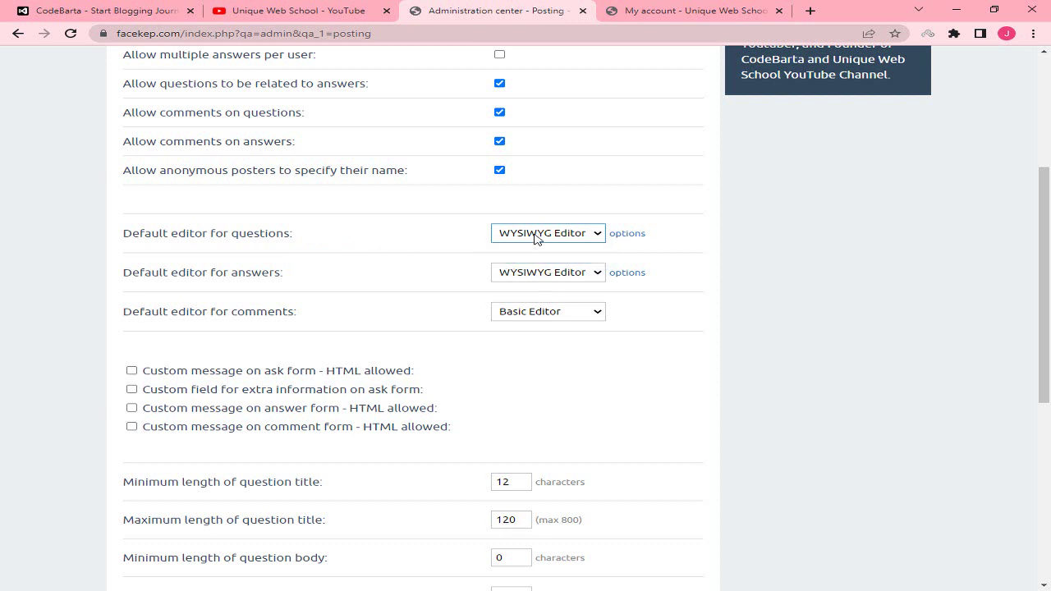
{"action": "left_click", "coordinate": [535, 237]}
{"action": "key", "text": "Up"}
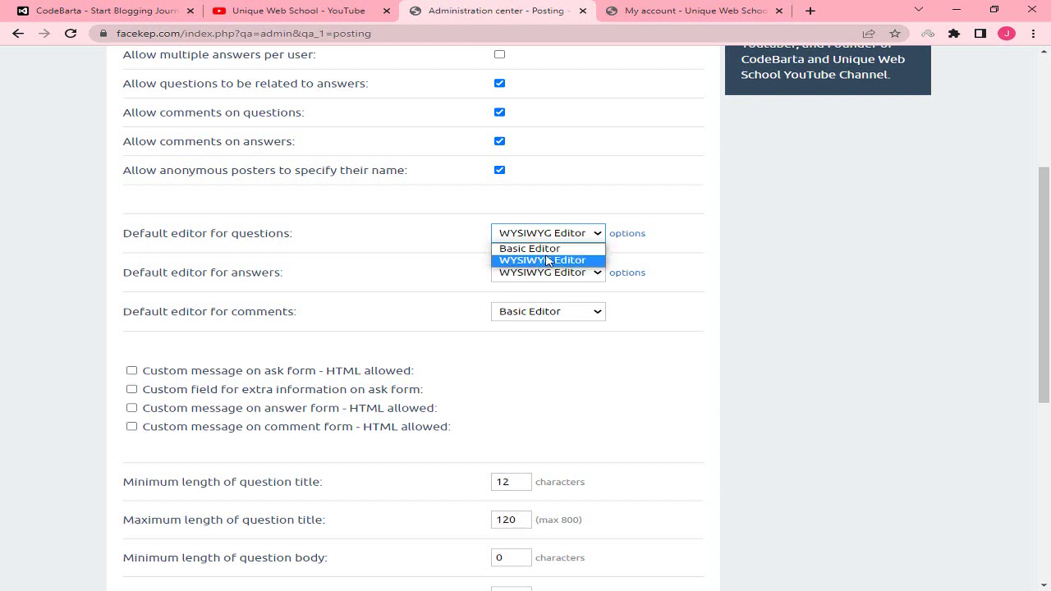
{"action": "left_click", "coordinate": [547, 261]}
- Review the default editors for answers and comments, picking Basic Editor for comments
{"action": "left_click_drag", "start_coordinate": [170, 272], "coordinate": [412, 323]}
{"action": "left_click_drag", "start_coordinate": [141, 311], "coordinate": [449, 312]}
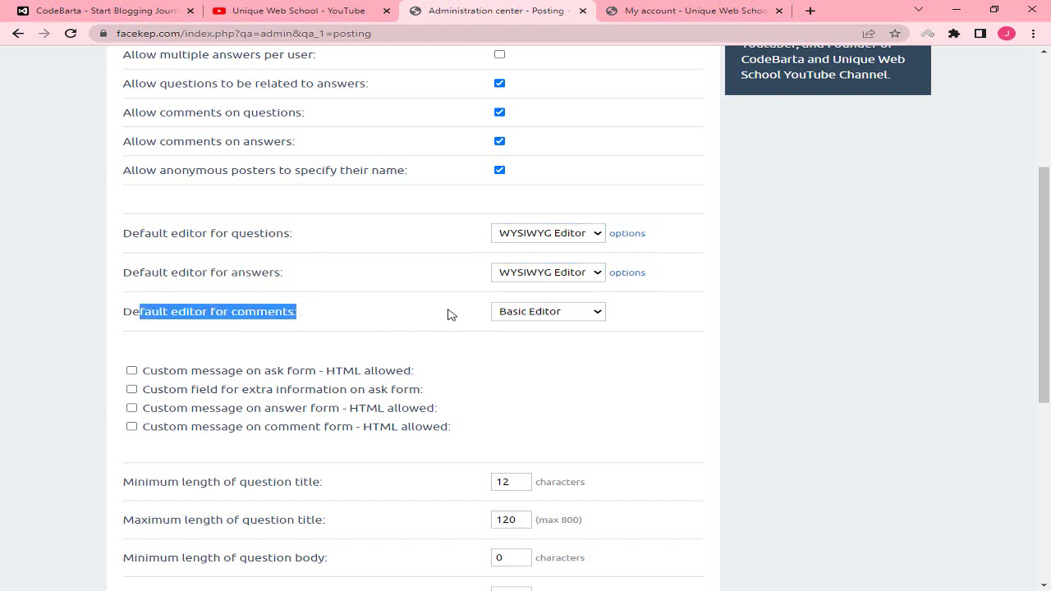
{"action": "left_click", "coordinate": [222, 312]}
{"action": "left_click", "coordinate": [530, 317]}
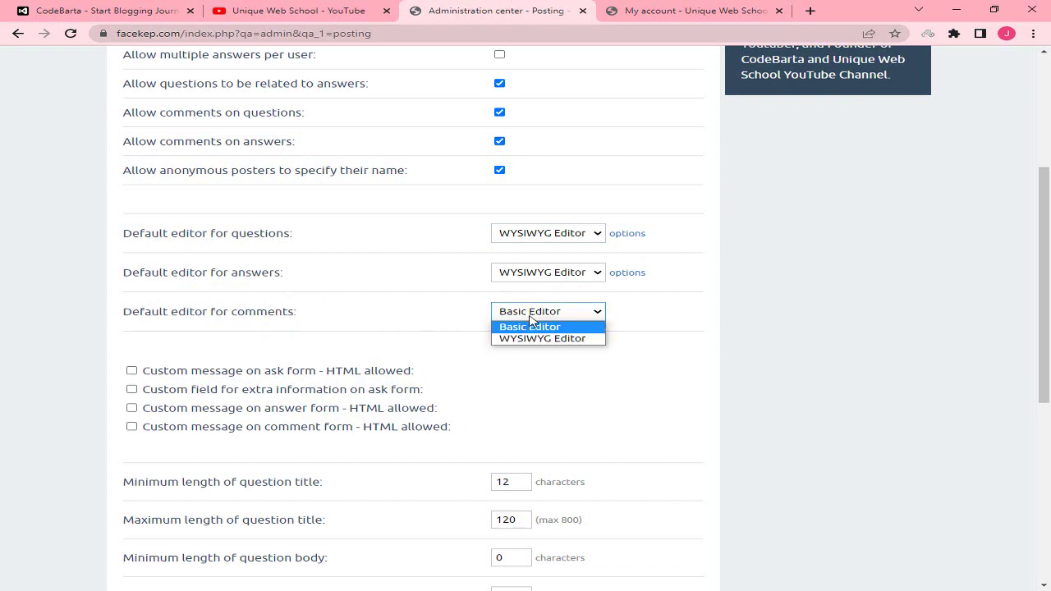
{"action": "left_click", "coordinate": [566, 329]}
- Open the site's Ask a Question page and examine the current form above the question title
{"action": "scroll", "coordinate": [345, 252], "scroll_direction": "down", "scroll_amount": 2}
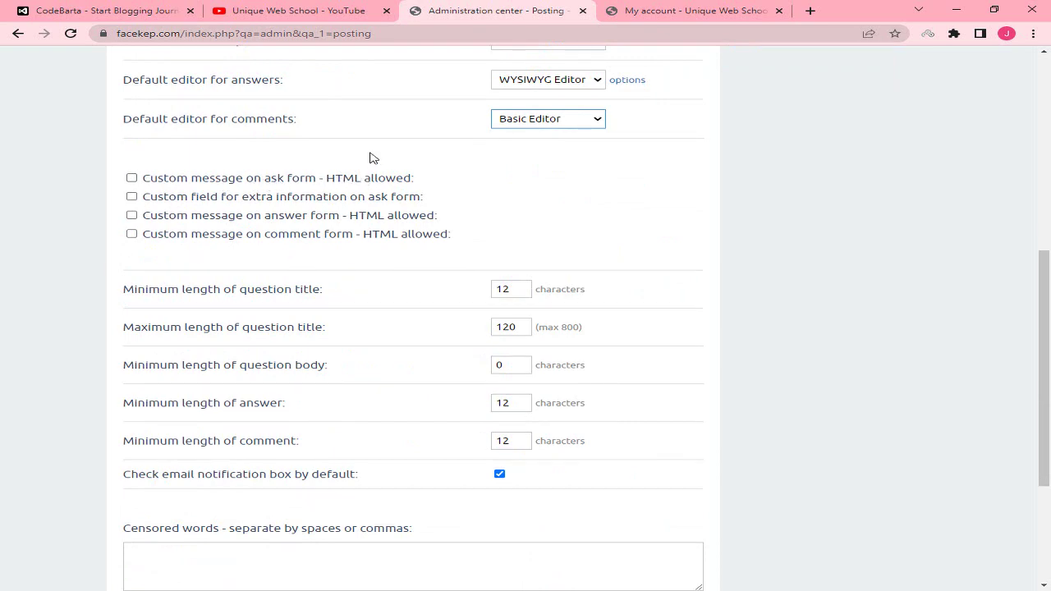
{"action": "left_click", "coordinate": [683, 10]}
{"action": "scroll", "coordinate": [274, 197], "scroll_direction": "up", "scroll_amount": 5}
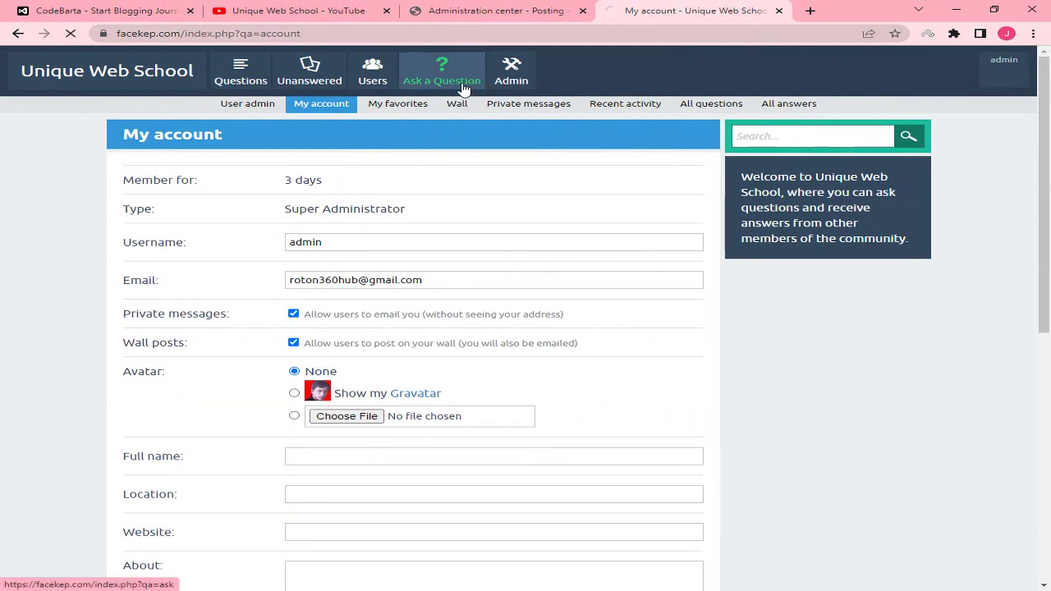
{"action": "left_click", "coordinate": [464, 87]}
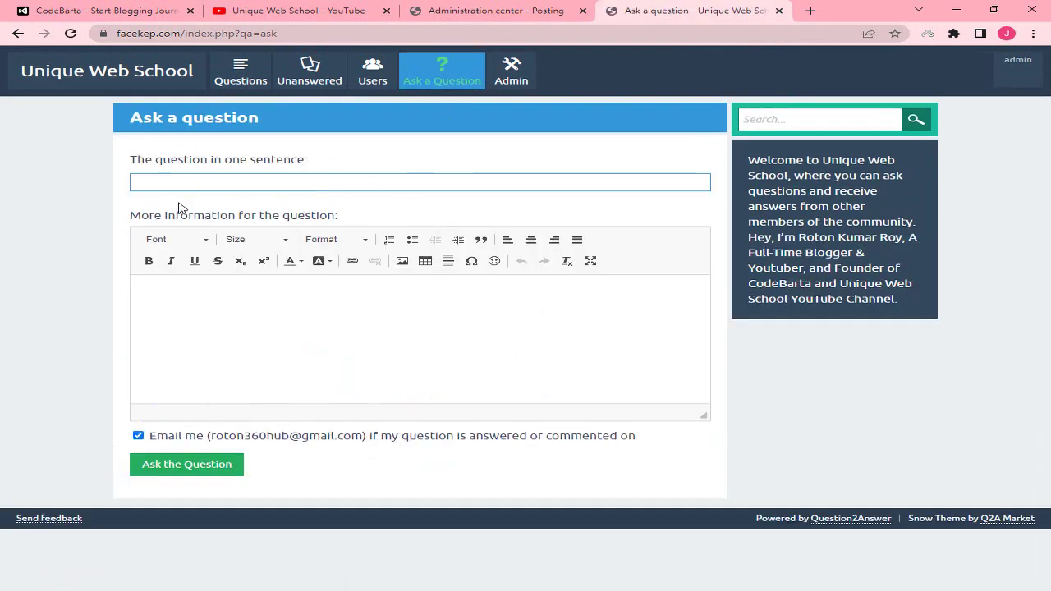
{"action": "left_click", "coordinate": [151, 157]}
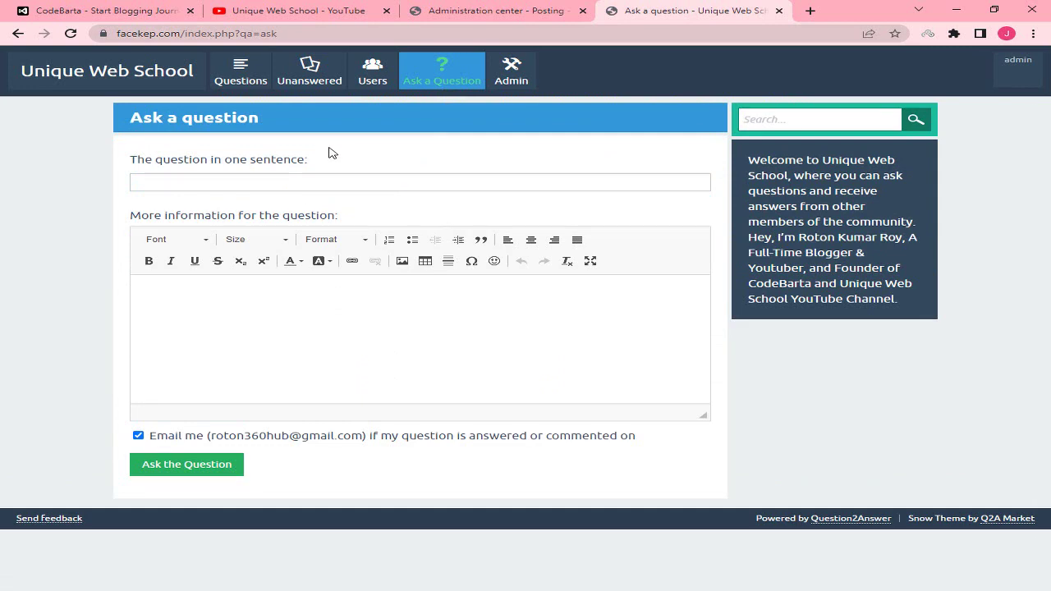
- Enable the custom message on the ask form, paste the copied introduction into it and save the Posting options
{"action": "left_click", "coordinate": [512, 9]}
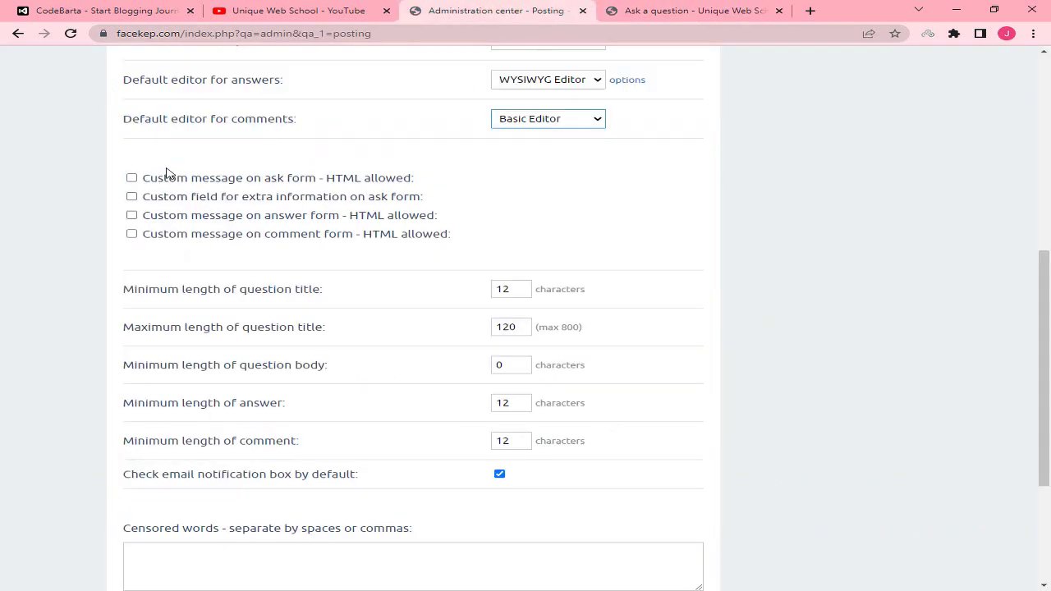
{"action": "left_click", "coordinate": [132, 178]}
{"action": "right_click", "coordinate": [182, 221]}
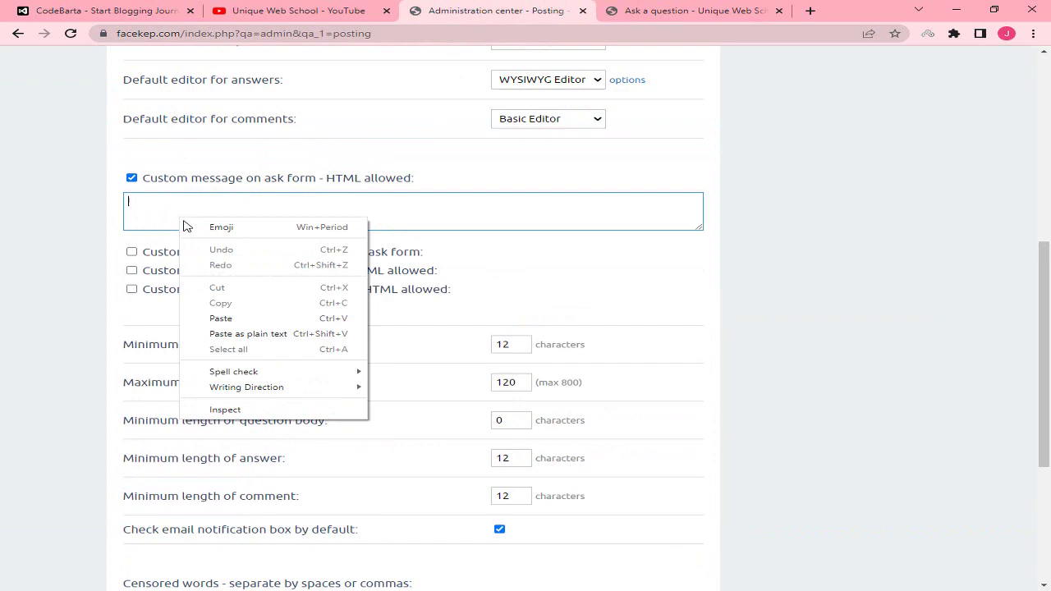
{"action": "left_click", "coordinate": [221, 319]}
{"action": "scroll", "coordinate": [329, 307], "scroll_direction": "down", "scroll_amount": 3}
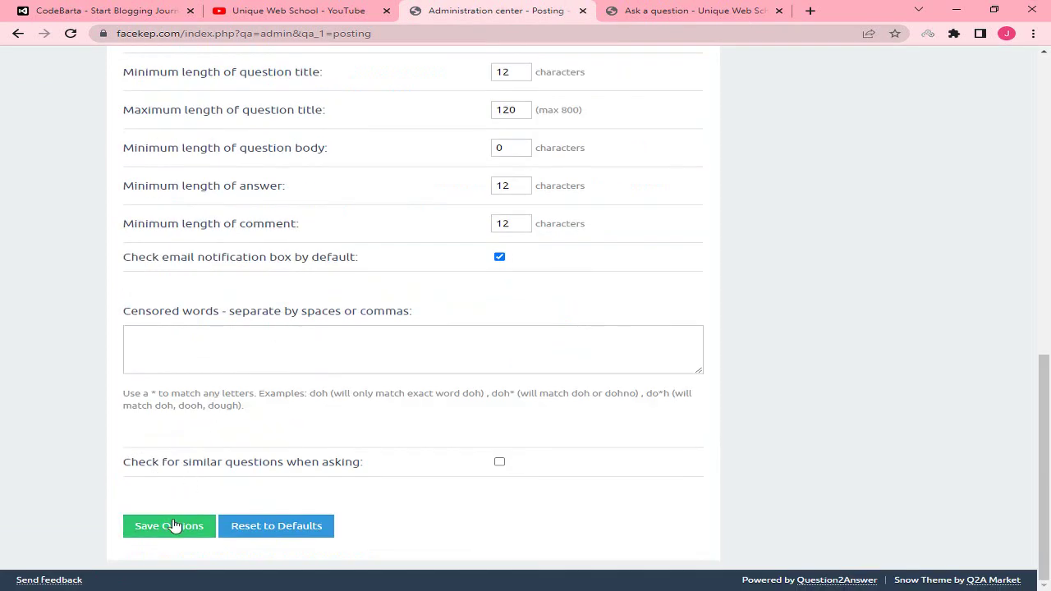
{"action": "left_click", "coordinate": [173, 525]}
- Reload the Ask a Question page and examine the custom message above the question title
{"action": "left_click", "coordinate": [621, 10]}
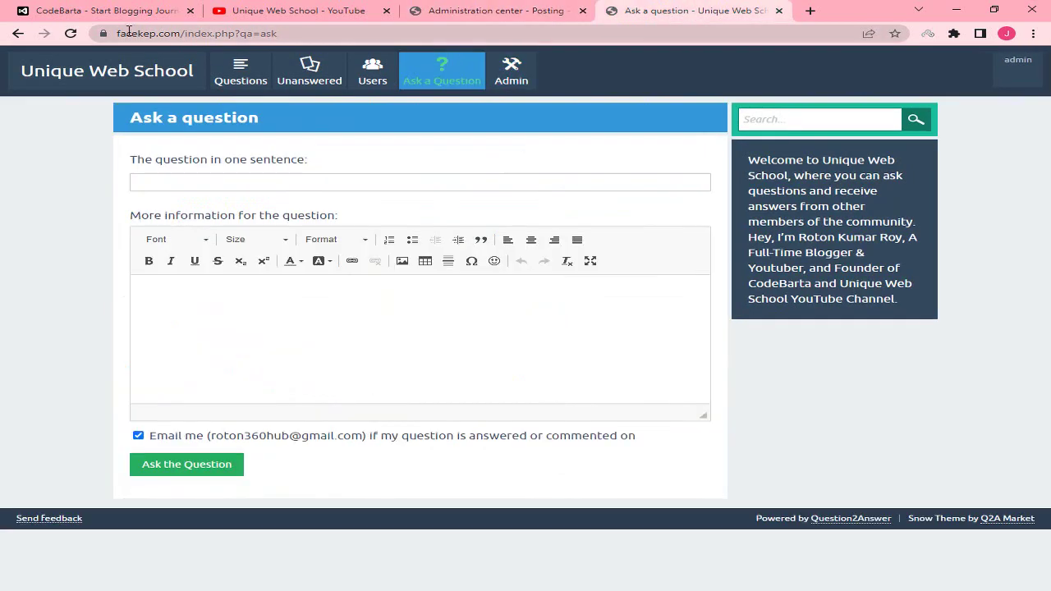
{"action": "left_click", "coordinate": [70, 33]}
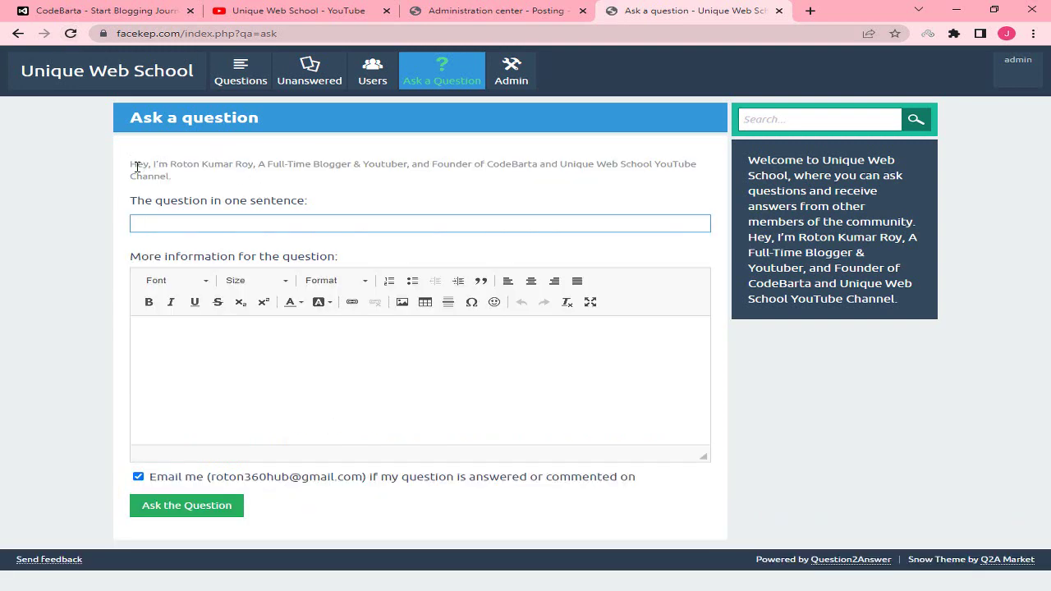
{"action": "mouse_move", "coordinate": [136, 167]}
{"action": "left_mouse_down"}
{"action": "mouse_move", "coordinate": [232, 182]}
{"action": "mouse_move", "coordinate": [144, 164]}
{"action": "left_mouse_up"}
{"action": "left_click", "coordinate": [289, 174]}
- Try the custom field for extra information on the ask form in the Posting options, leaving it disabled
{"action": "left_click", "coordinate": [503, 12]}
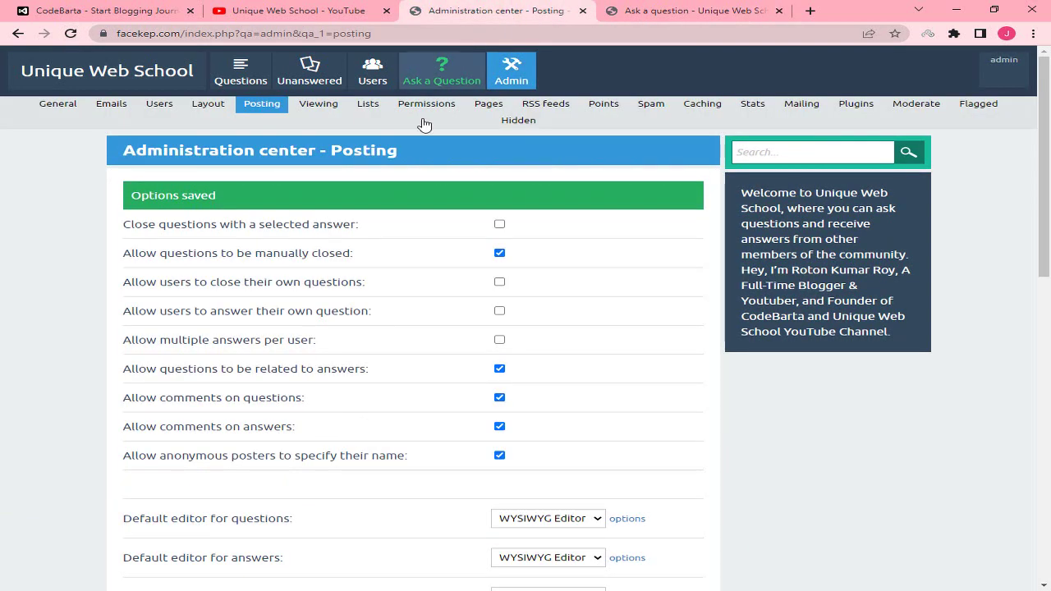
{"action": "scroll", "coordinate": [305, 271], "scroll_direction": "down", "scroll_amount": 6}
{"action": "scroll", "coordinate": [305, 257], "scroll_direction": "down", "scroll_amount": 1}
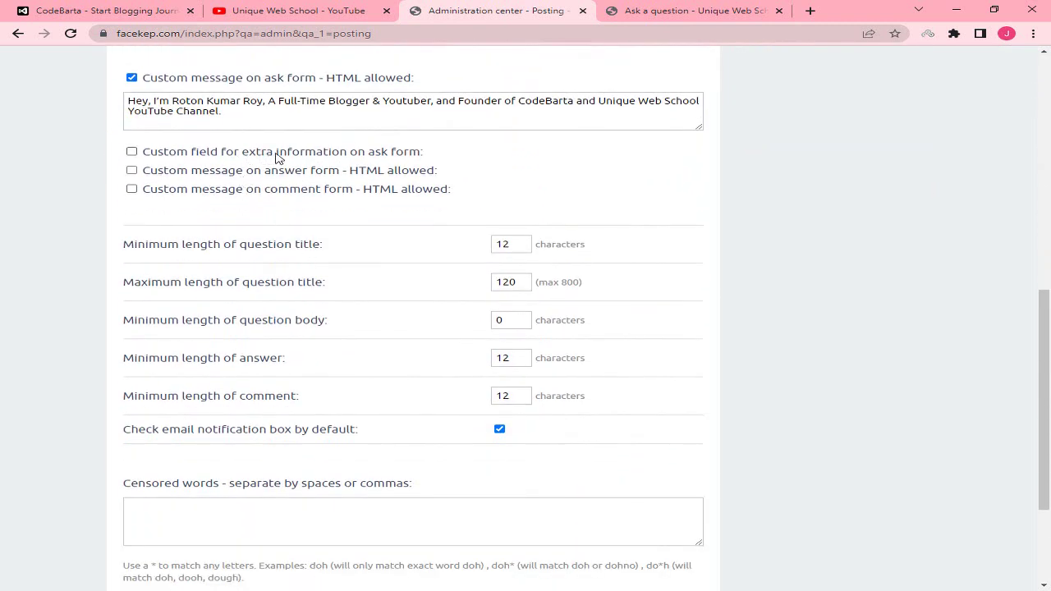
{"action": "left_click", "coordinate": [408, 158]}
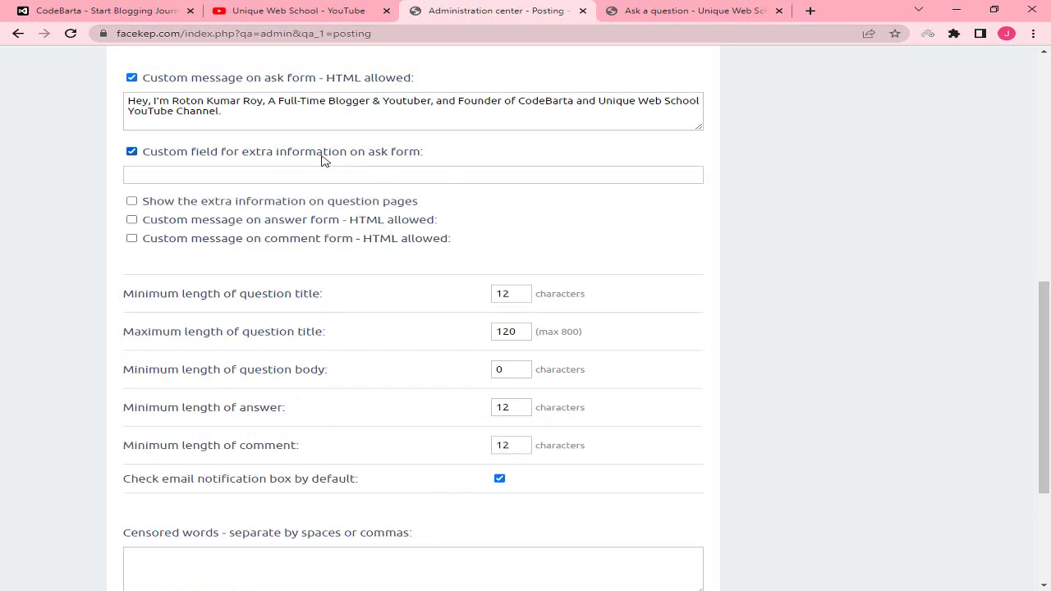
{"action": "left_click", "coordinate": [143, 154]}
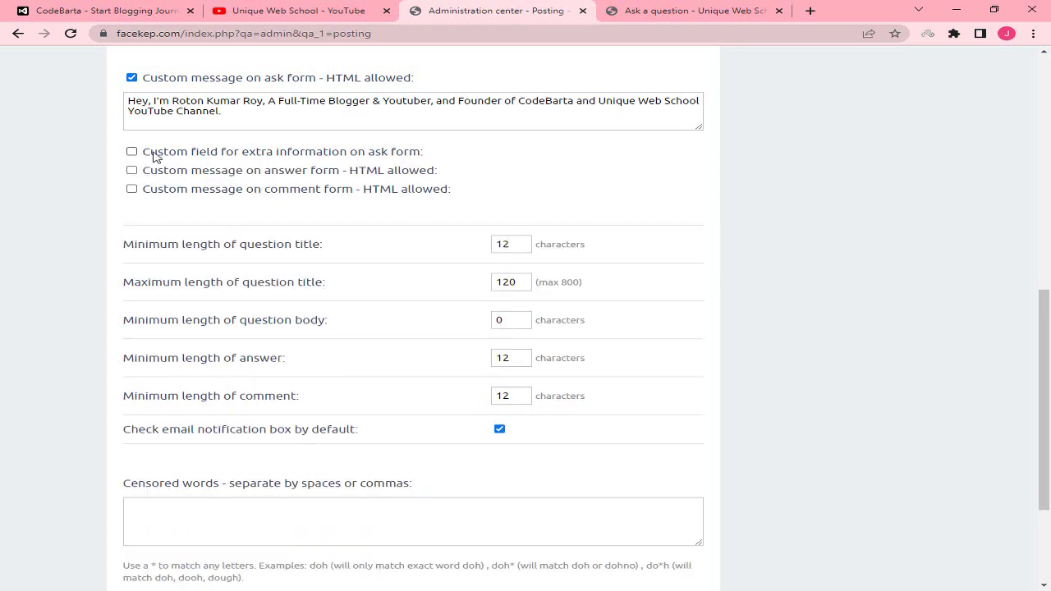
- Examine the custom message options for the answer form and the comment form
{"action": "left_click_drag", "start_coordinate": [151, 155], "coordinate": [316, 176]}
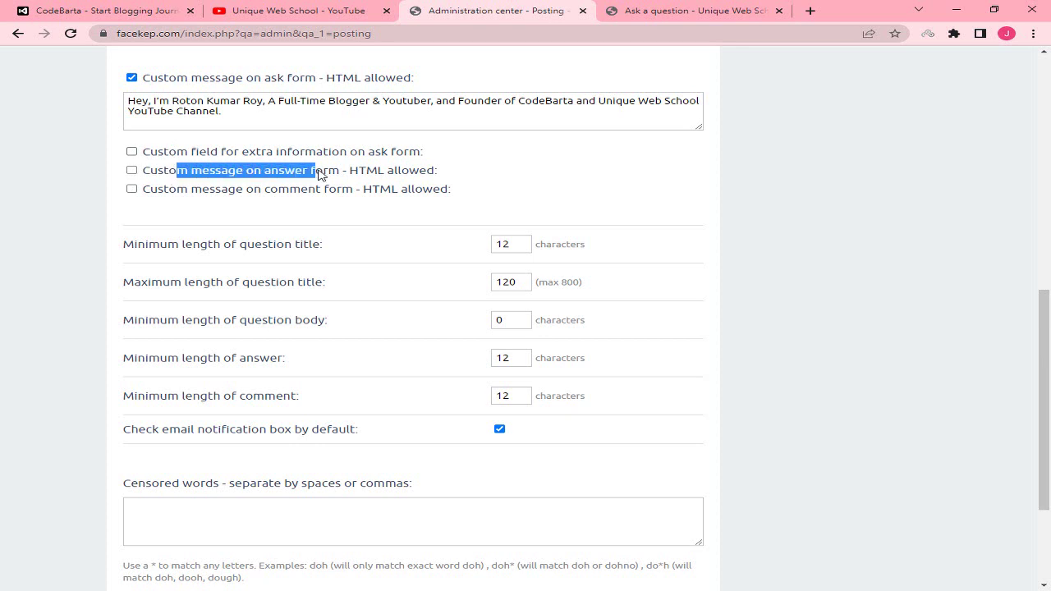
{"action": "left_click_drag", "start_coordinate": [428, 174], "coordinate": [450, 180]}
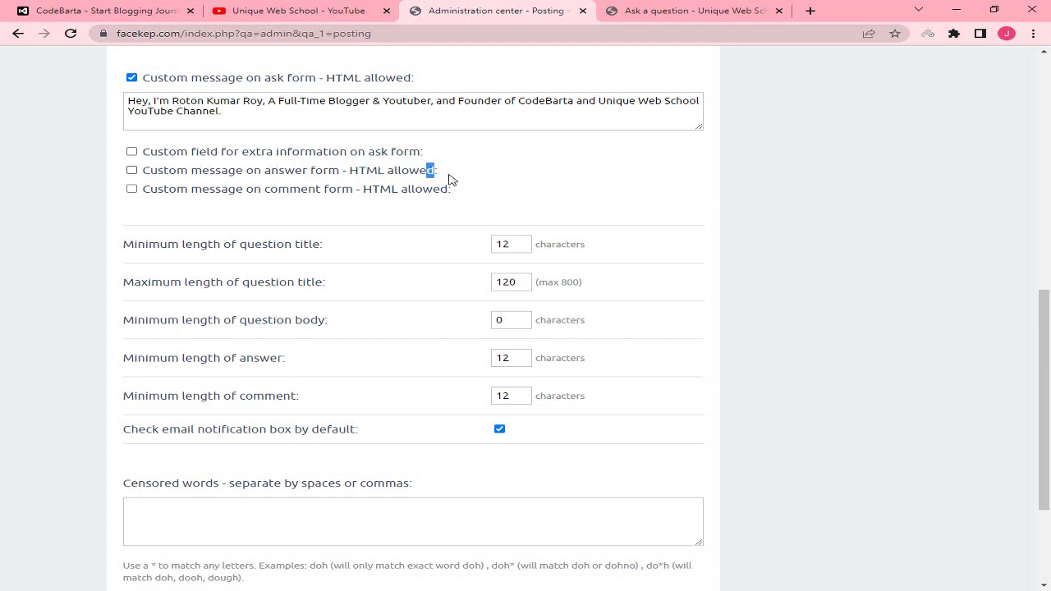
{"action": "left_click", "coordinate": [153, 171]}
{"action": "left_click", "coordinate": [153, 171]}
{"action": "left_click_drag", "start_coordinate": [146, 191], "coordinate": [261, 192]}
{"action": "left_click_drag", "start_coordinate": [277, 190], "coordinate": [289, 192]}
{"action": "left_click_drag", "start_coordinate": [359, 190], "coordinate": [364, 190]}
{"action": "left_click_drag", "start_coordinate": [458, 195], "coordinate": [187, 173]}
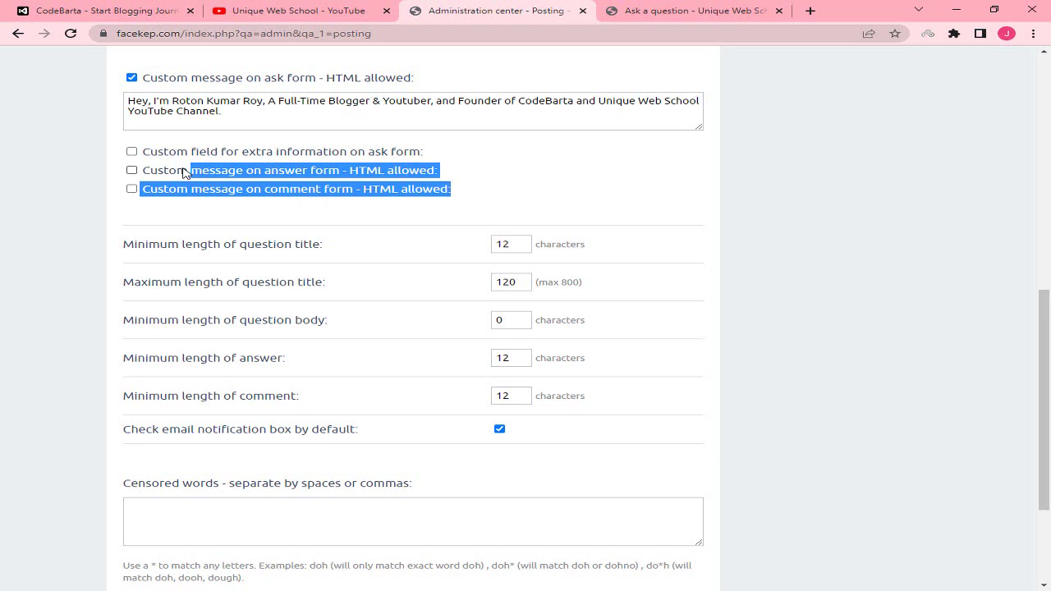
- Check the minimum question title length against a sample title of repeated letters h on the ask form
{"action": "scroll", "coordinate": [187, 177], "scroll_direction": "down", "scroll_amount": 3}
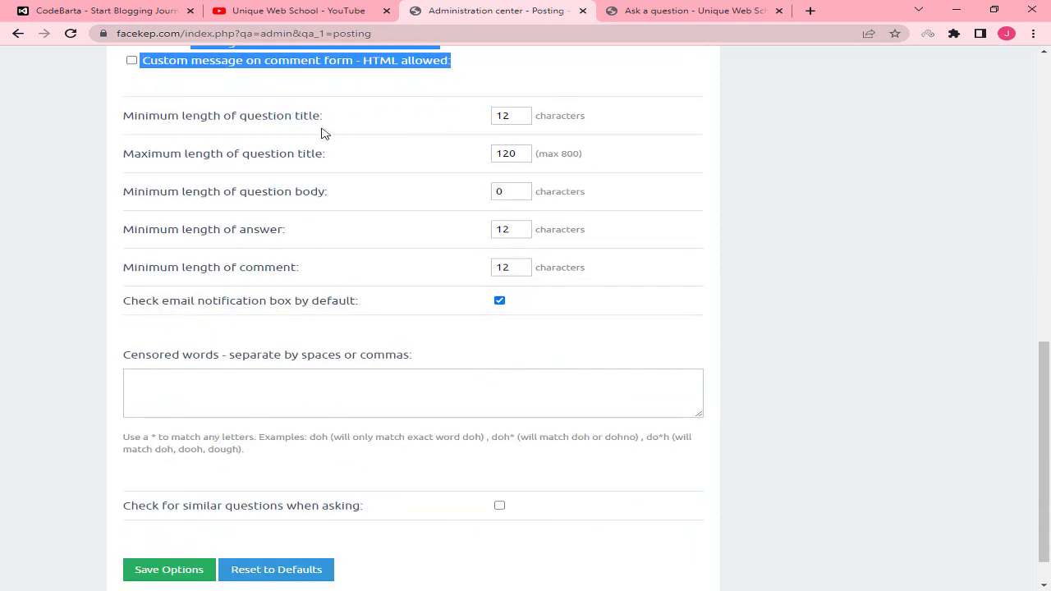
{"action": "left_click_drag", "start_coordinate": [263, 116], "coordinate": [368, 134]}
{"action": "left_click_drag", "start_coordinate": [520, 116], "coordinate": [472, 123]}
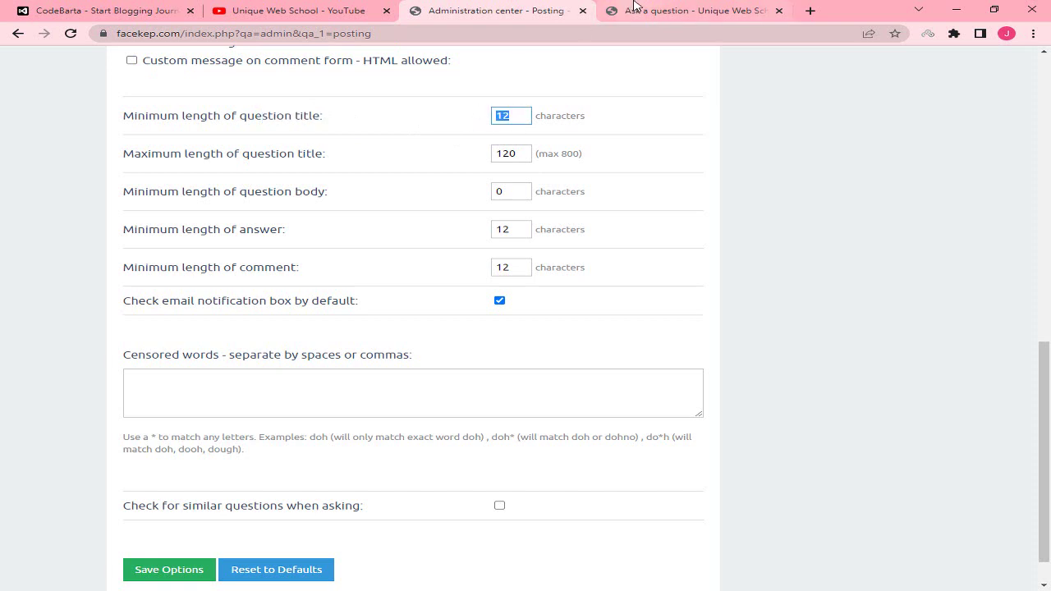
{"action": "left_click", "coordinate": [625, 12]}
{"action": "left_click", "coordinate": [279, 222]}
{"action": "type", "text": "h"}
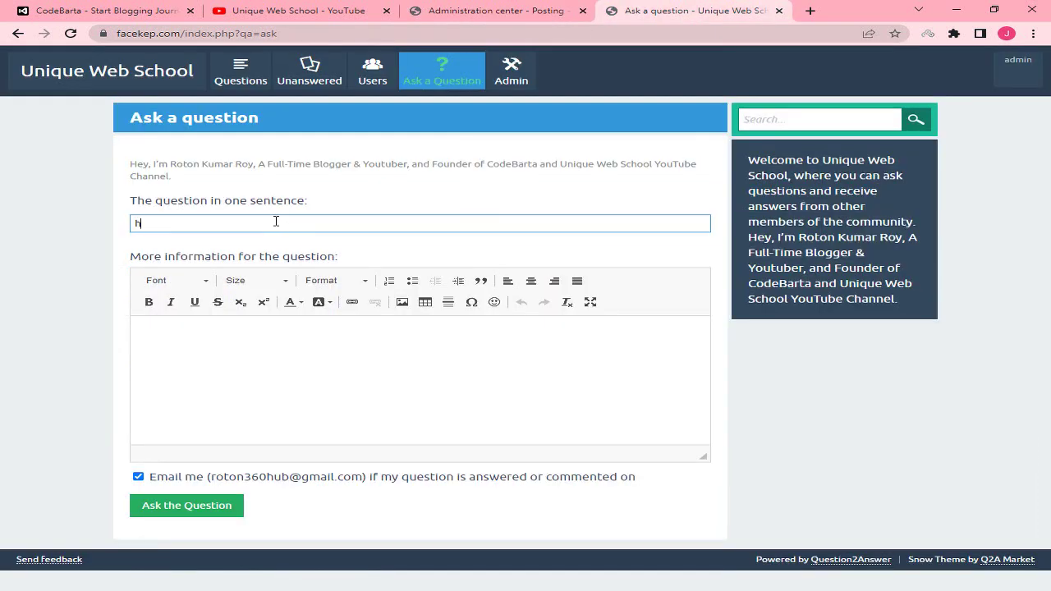
{"action": "type", "text": "hhhhhhhhhhhhhhhhhhhhhhhhhhhhhhhhhhhhh"}
{"action": "key", "text": "ctrl+a"}
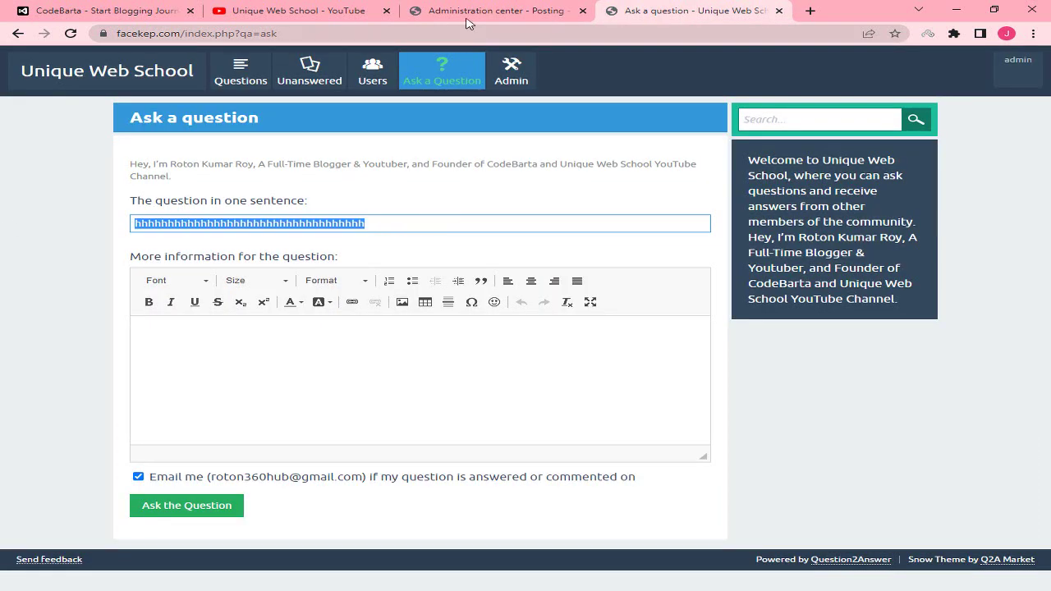
{"action": "left_click", "coordinate": [465, 15]}
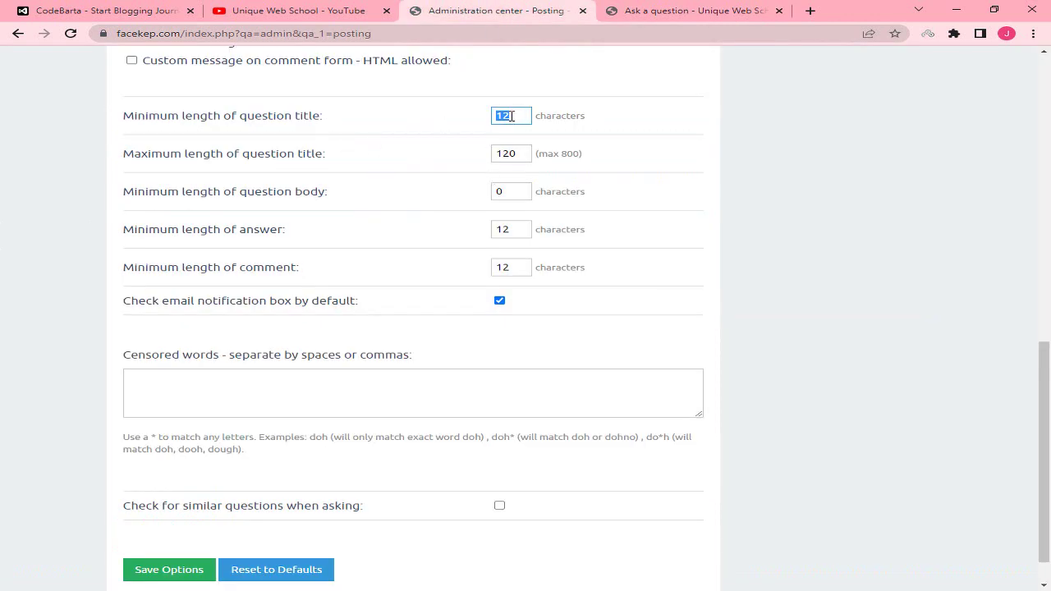
- Set the minimum length of question title to 20 characters
{"action": "left_click", "coordinate": [511, 116]}
{"action": "double_click", "coordinate": [504, 116]}
{"action": "type", "text": "20"}
- Review the maximum title length and the minimum body, answer and comment lengths, and save the Posting options
{"action": "left_click_drag", "start_coordinate": [147, 156], "coordinate": [313, 154]}
{"action": "left_click", "coordinate": [309, 153]}
{"action": "double_click", "coordinate": [522, 153]}
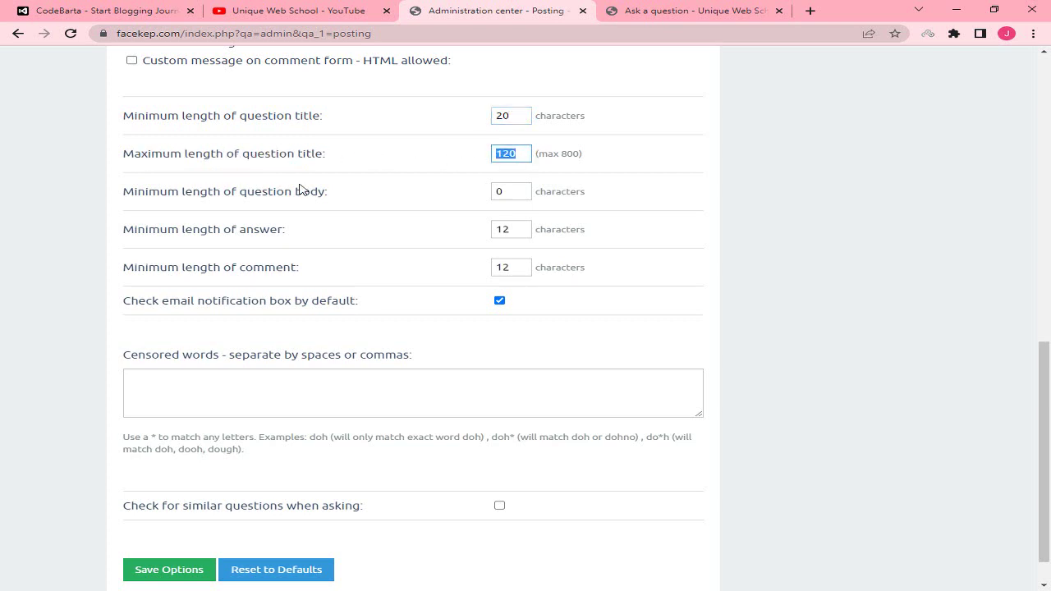
{"action": "left_click_drag", "start_coordinate": [137, 193], "coordinate": [220, 192]}
{"action": "left_click", "coordinate": [275, 195]}
{"action": "double_click", "coordinate": [510, 190]}
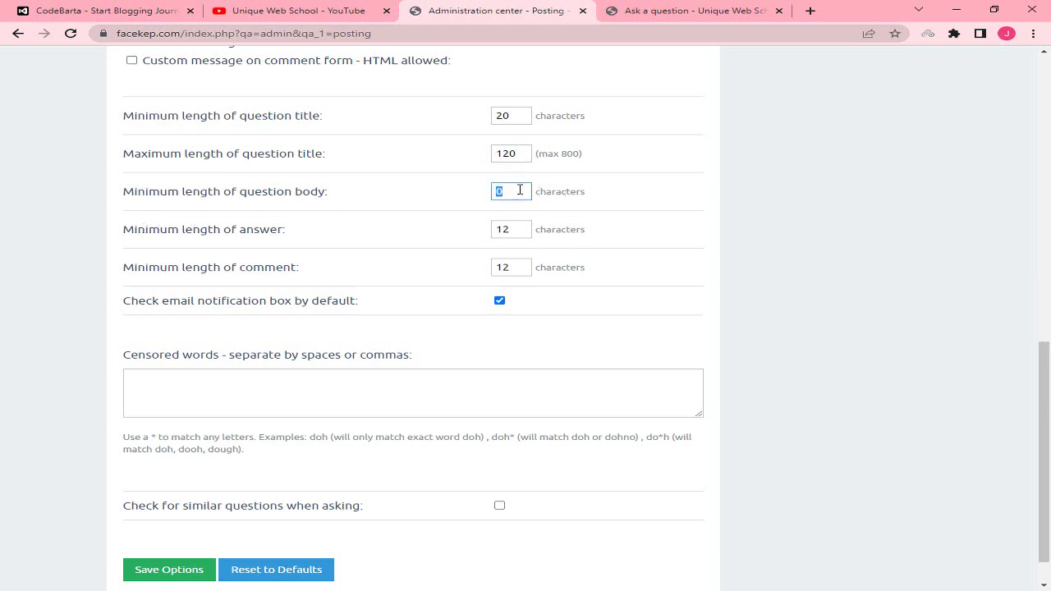
{"action": "left_click_drag", "start_coordinate": [555, 192], "coordinate": [643, 200]}
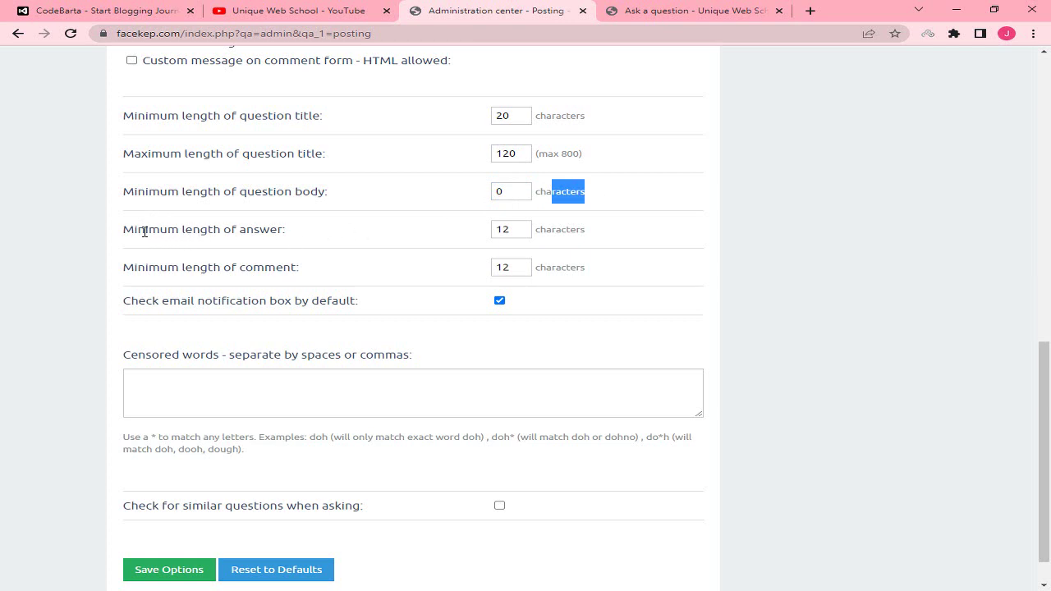
{"action": "left_click_drag", "start_coordinate": [145, 232], "coordinate": [242, 230]}
{"action": "double_click", "coordinate": [516, 230]}
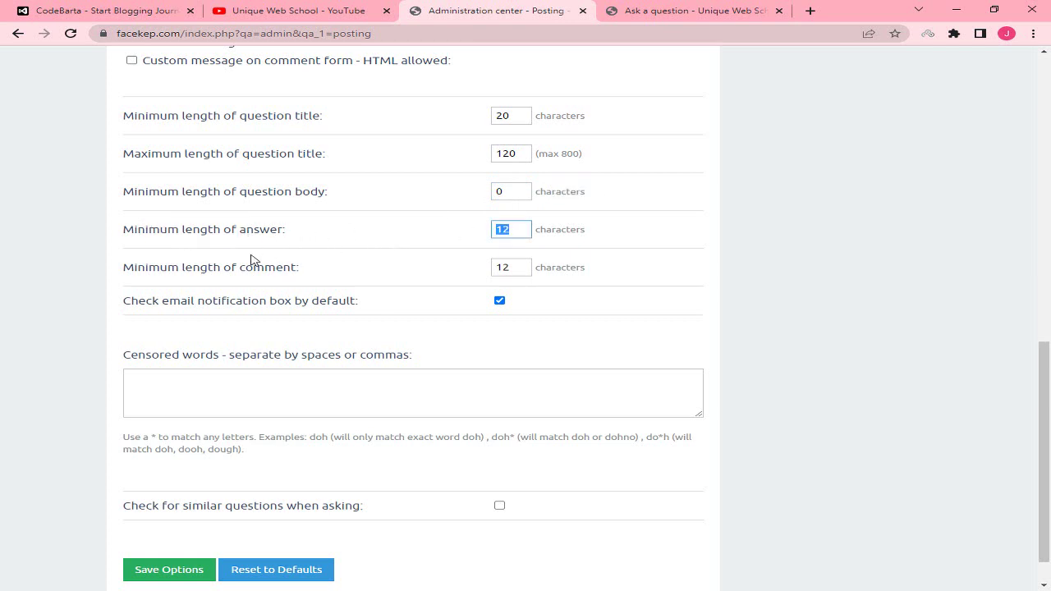
{"action": "left_click_drag", "start_coordinate": [145, 266], "coordinate": [246, 267]}
{"action": "left_click", "coordinate": [485, 274]}
{"action": "double_click", "coordinate": [515, 265]}
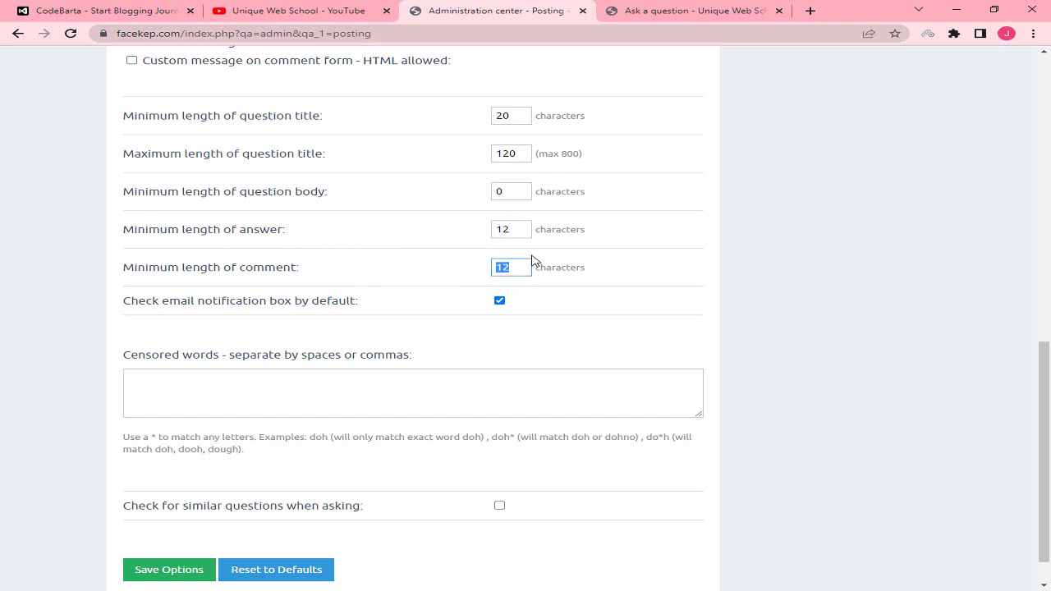
{"action": "scroll", "coordinate": [612, 277], "scroll_direction": "down", "scroll_amount": 1}
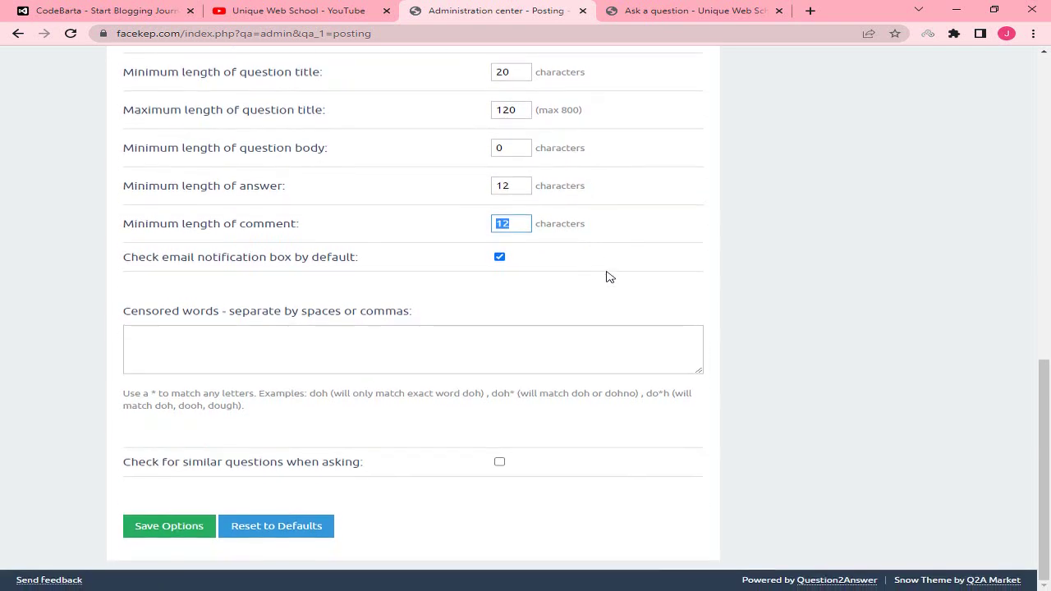
{"action": "left_click", "coordinate": [179, 536]}
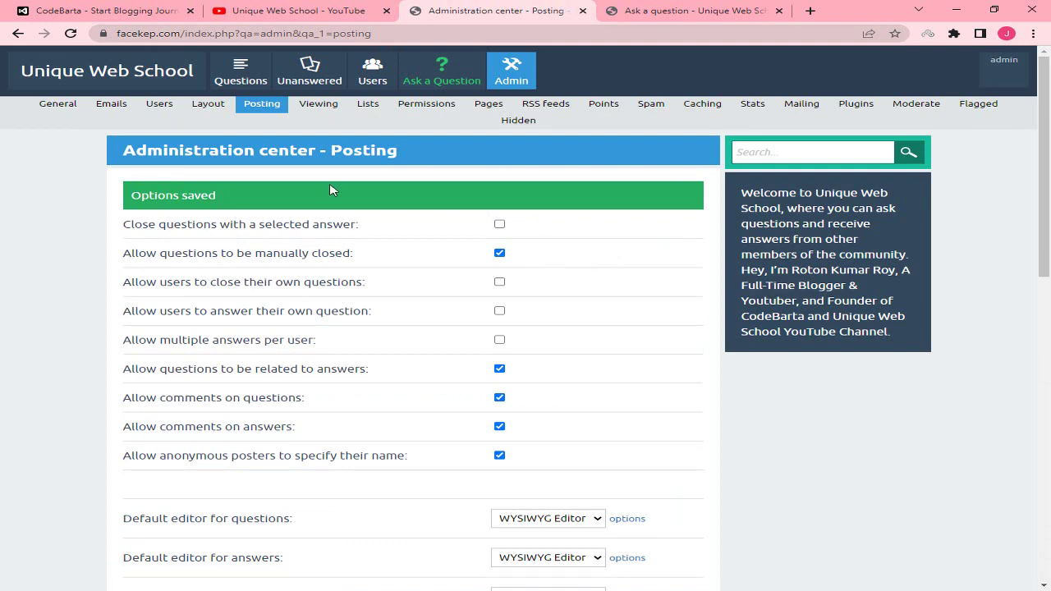
- Open the Viewing settings and examine the question title length in URLs
{"action": "left_click", "coordinate": [321, 105]}
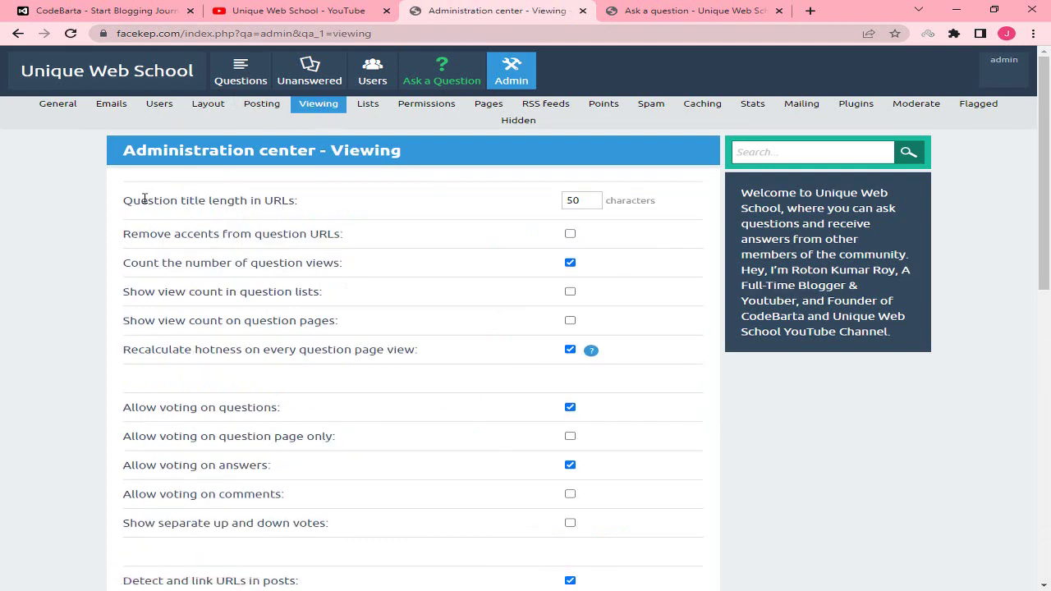
{"action": "left_click_drag", "start_coordinate": [153, 200], "coordinate": [287, 199]}
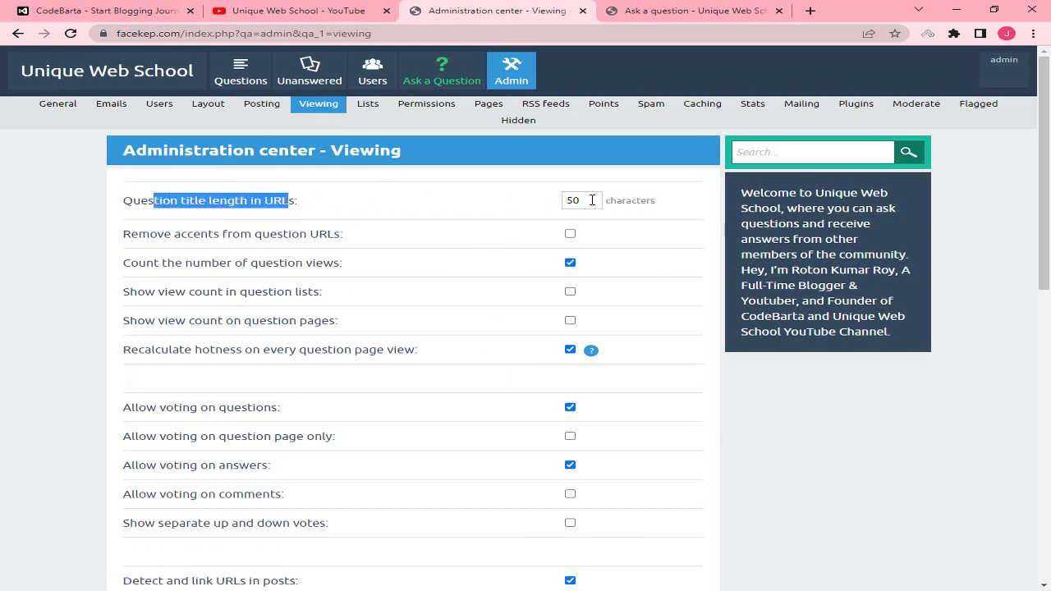
{"action": "double_click", "coordinate": [582, 201]}
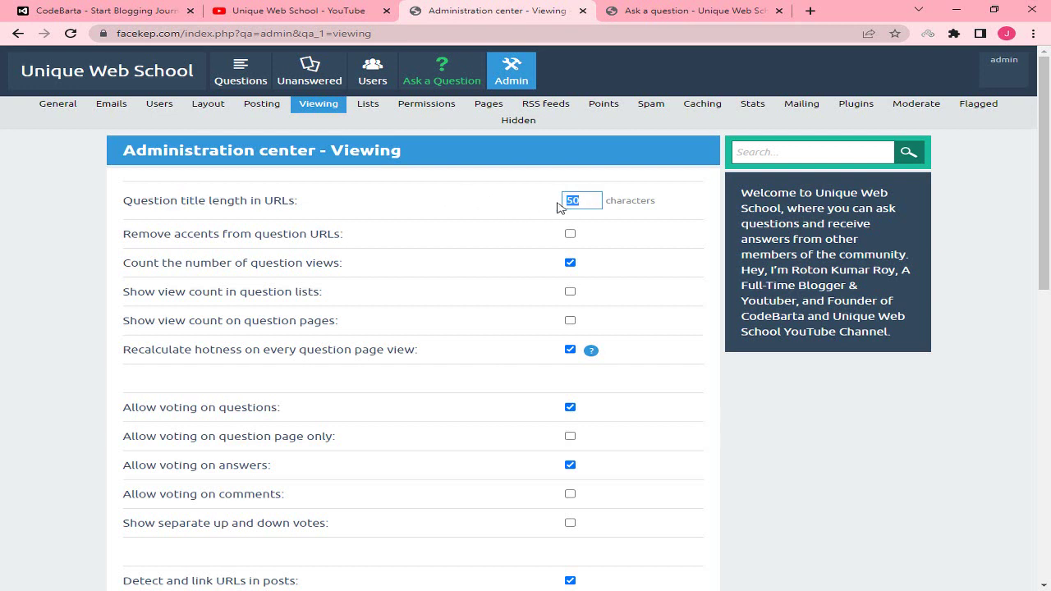
{"action": "left_click_drag", "start_coordinate": [589, 200], "coordinate": [564, 209]}
{"action": "left_click_drag", "start_coordinate": [588, 200], "coordinate": [530, 212]}
- Enable removing accents from question URLs
{"action": "left_click_drag", "start_coordinate": [156, 235], "coordinate": [346, 239]}
{"action": "left_click", "coordinate": [346, 239]}
{"action": "left_click", "coordinate": [570, 235]}
- Examine the question view counting option and look at the first recent question on the site
{"action": "left_click_drag", "start_coordinate": [279, 265], "coordinate": [318, 265]}
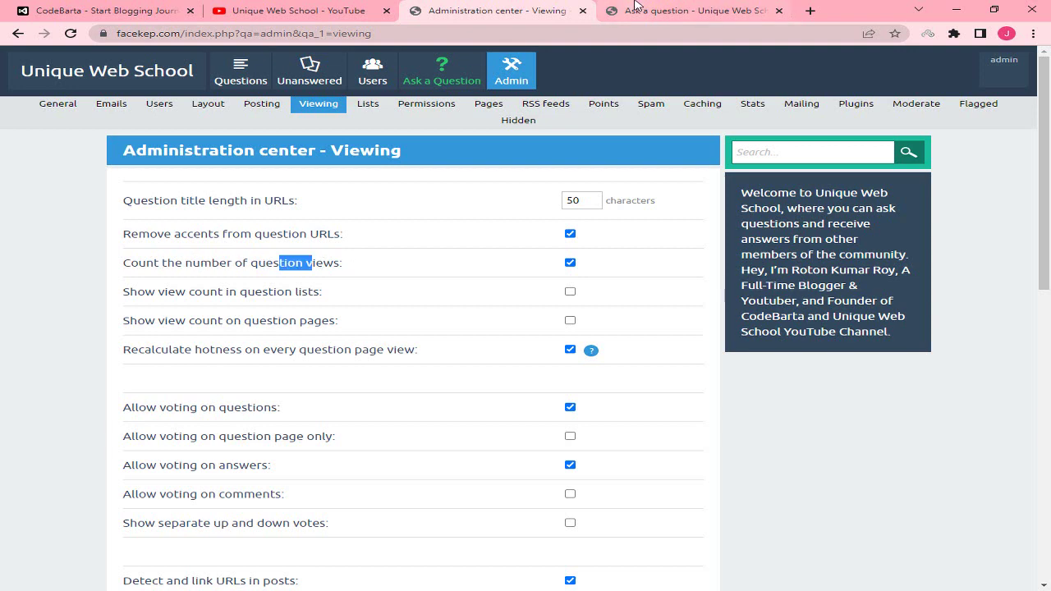
{"action": "left_click", "coordinate": [639, 10]}
{"action": "left_click", "coordinate": [113, 88]}
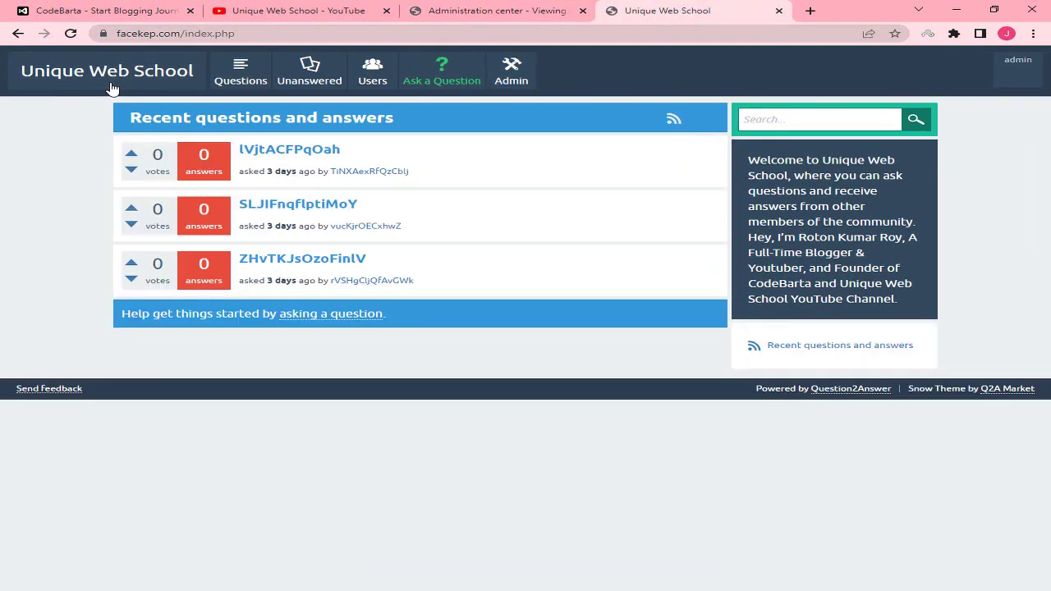
{"action": "left_click", "coordinate": [304, 155]}
{"action": "left_click", "coordinate": [481, 9]}
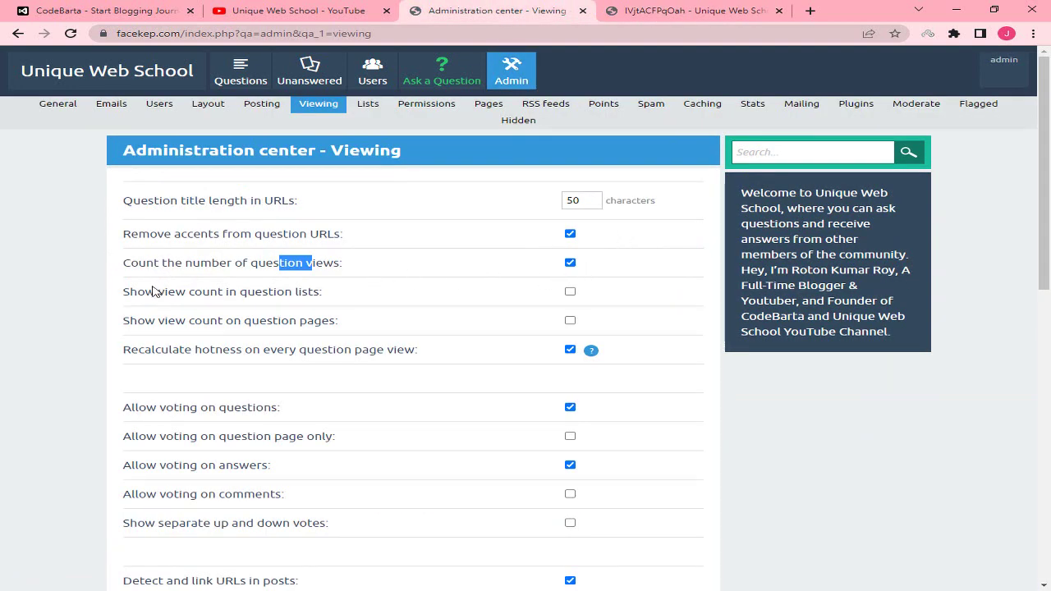
- Enable showing the view count in question lists and save the Viewing options
{"action": "left_click_drag", "start_coordinate": [134, 292], "coordinate": [215, 292]}
{"action": "left_click", "coordinate": [215, 293]}
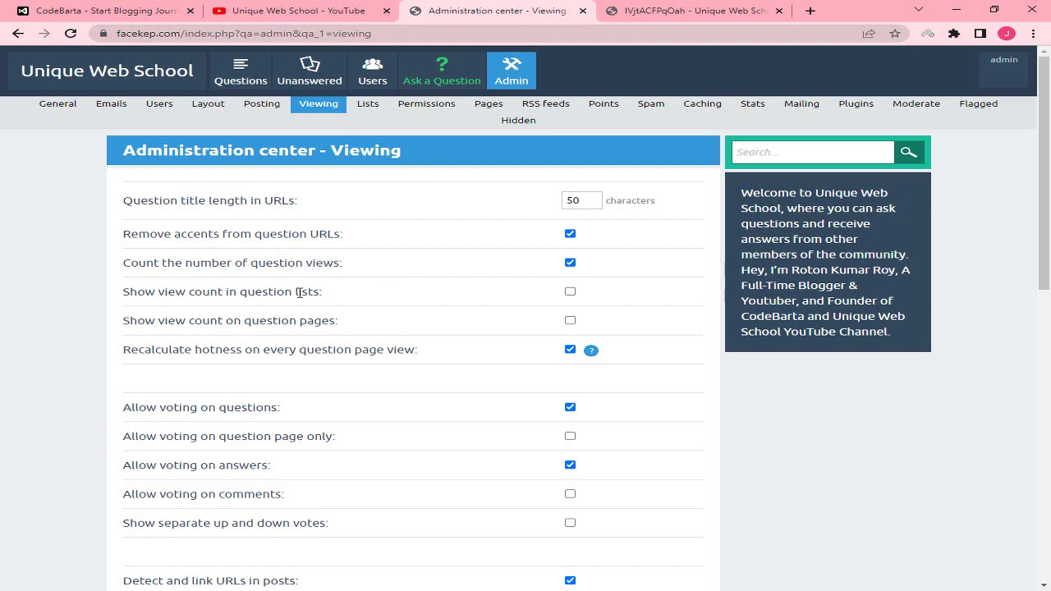
{"action": "left_click", "coordinate": [570, 291]}
{"action": "scroll", "coordinate": [599, 333], "scroll_direction": "down", "scroll_amount": 7}
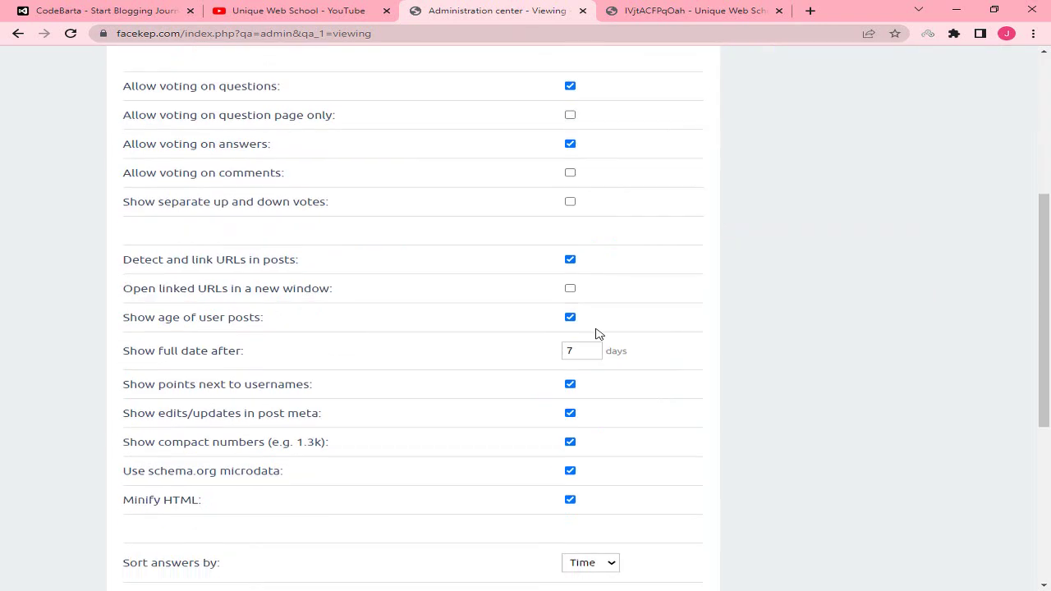
{"action": "left_click", "coordinate": [136, 526]}
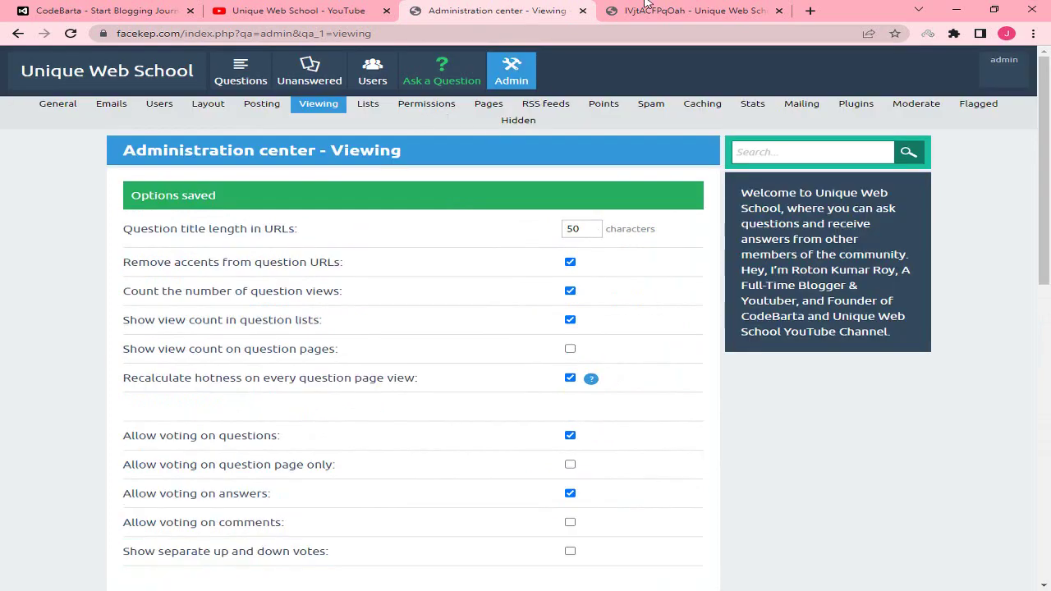
- Open the site's home page and examine the view count of each recent question
{"action": "key", "text": "ctrl+Tab"}
{"action": "left_click", "coordinate": [141, 82]}
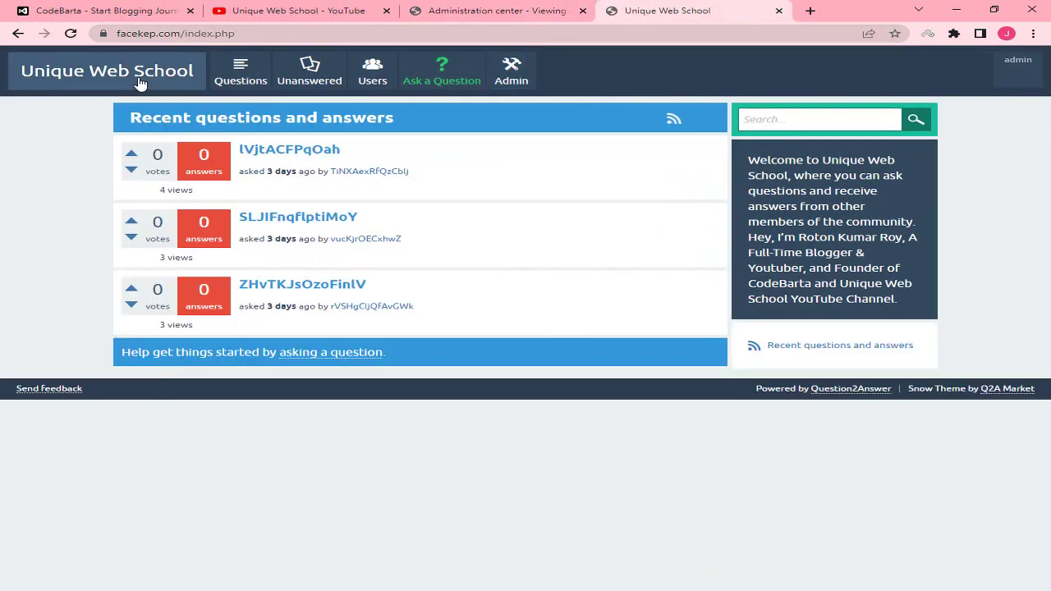
{"action": "left_click_drag", "start_coordinate": [161, 193], "coordinate": [212, 195]}
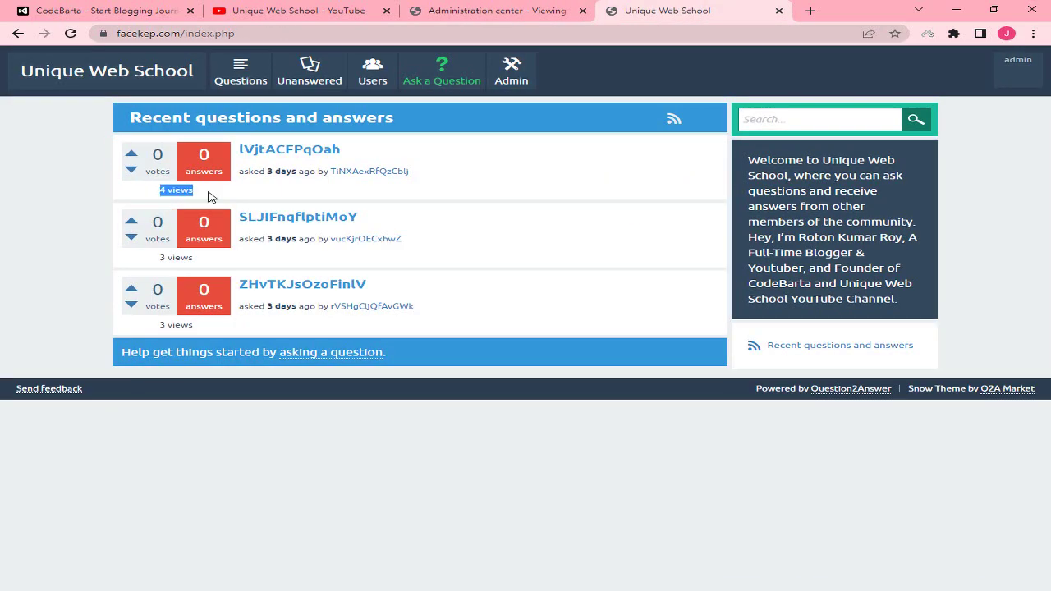
{"action": "left_click_drag", "start_coordinate": [165, 258], "coordinate": [193, 259]}
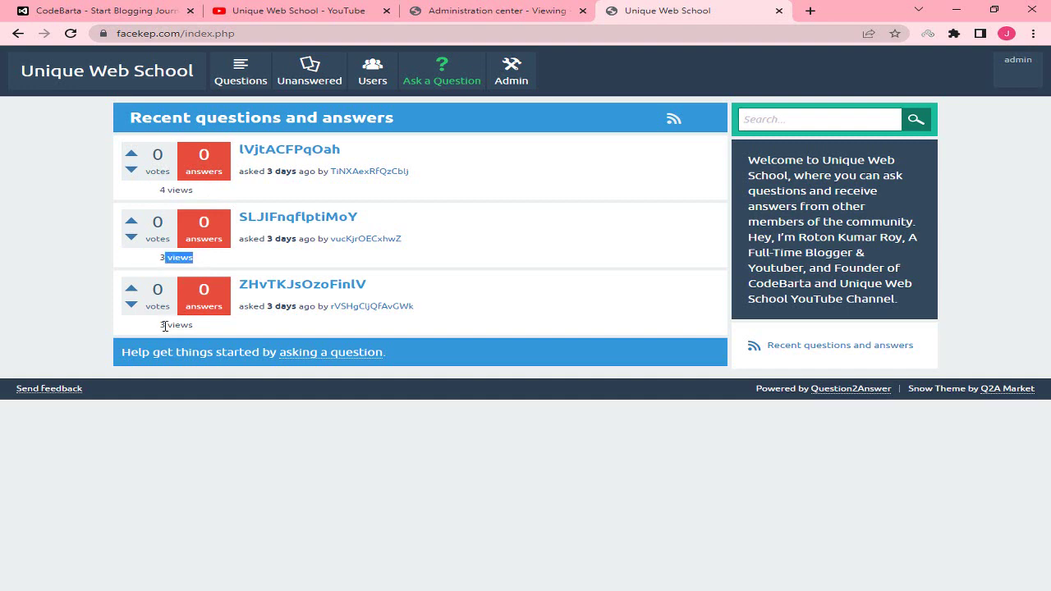
{"action": "left_click_drag", "start_coordinate": [164, 326], "coordinate": [194, 326]}
- Return to the Viewing options and turn off showing the view count in question lists
{"action": "left_click", "coordinate": [486, 10]}
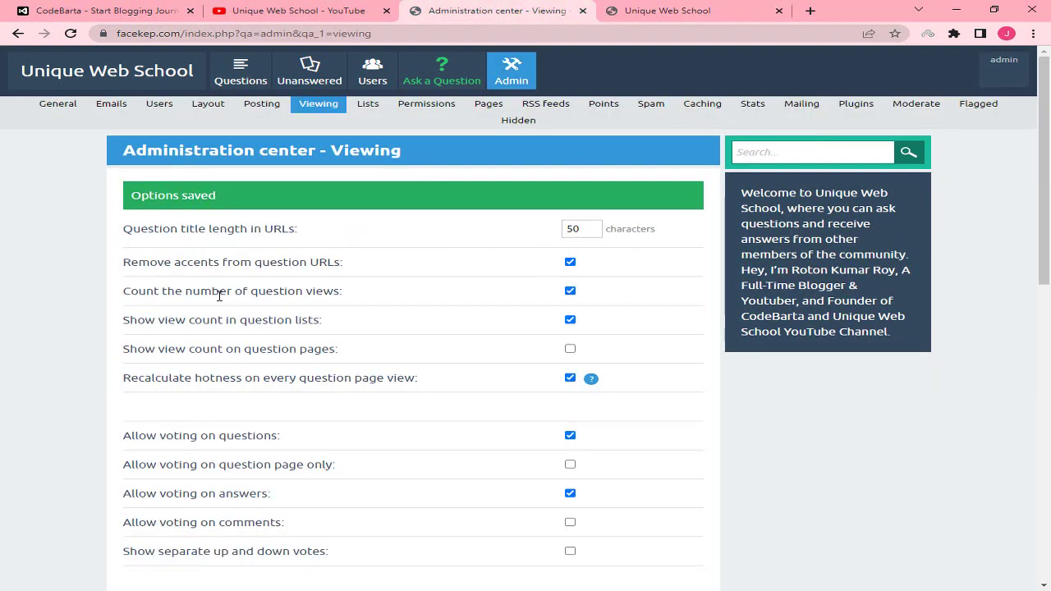
{"action": "left_click_drag", "start_coordinate": [219, 295], "coordinate": [312, 294]}
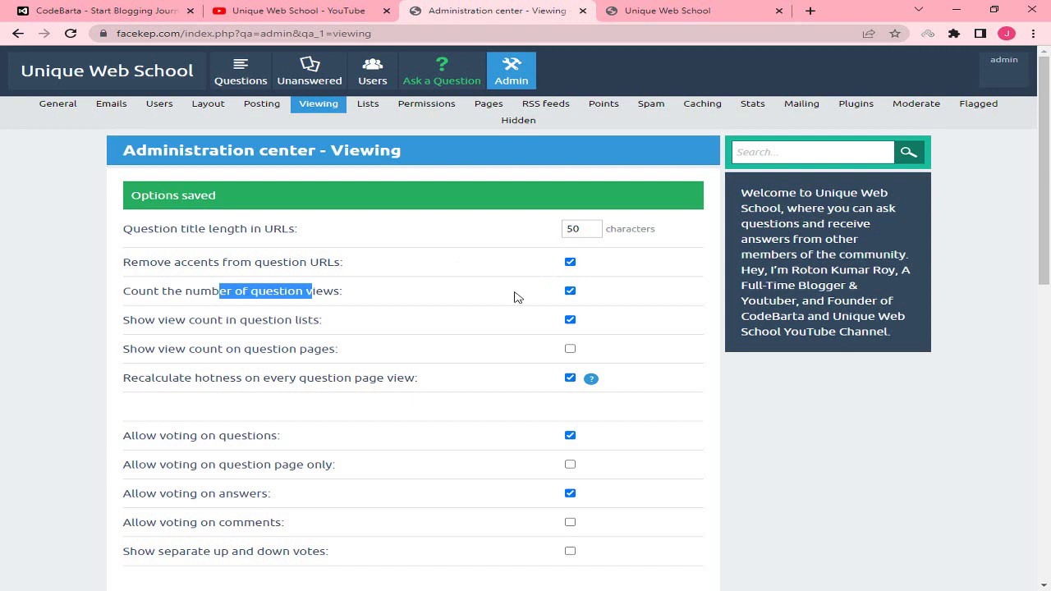
{"action": "left_click", "coordinate": [576, 315]}
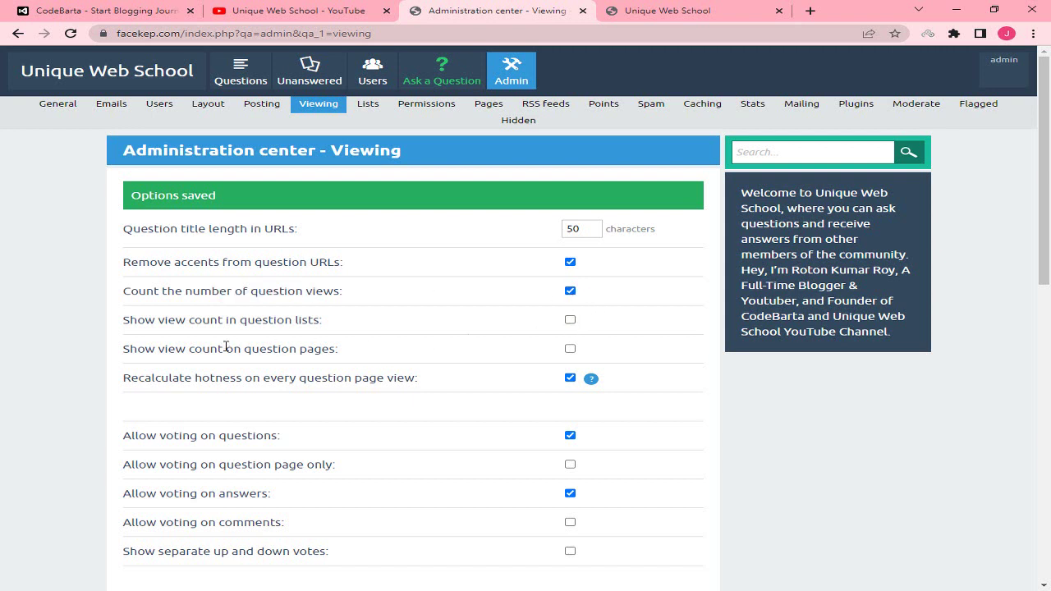
{"action": "left_click_drag", "start_coordinate": [161, 356], "coordinate": [535, 358]}
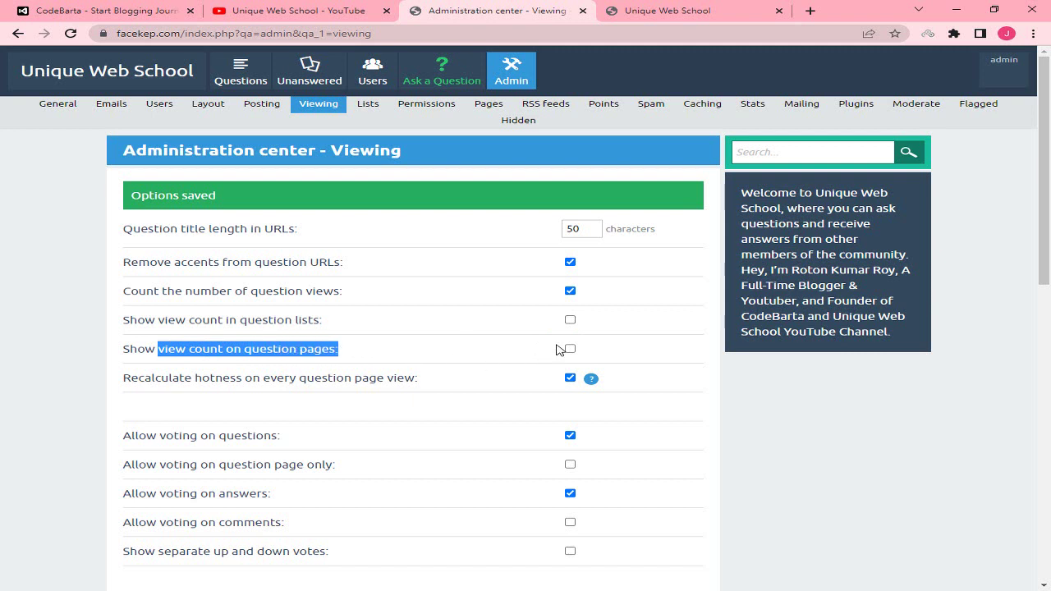
{"action": "left_click", "coordinate": [576, 354]}
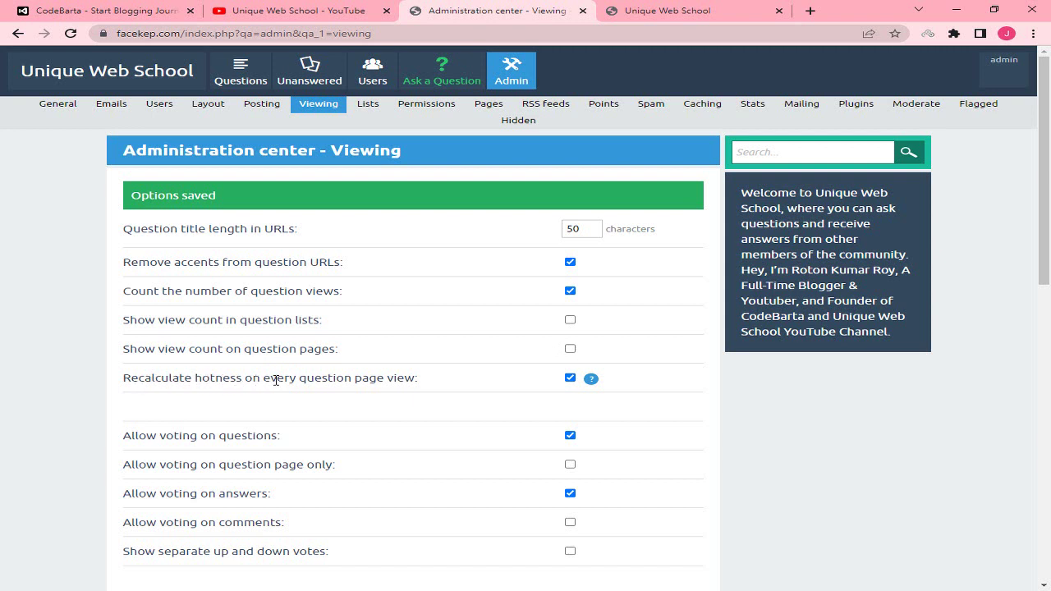
- Examine the hotness and question voting options and enable allowing voting on the question page only
{"action": "left_click_drag", "start_coordinate": [398, 382], "coordinate": [569, 378]}
{"action": "scroll", "coordinate": [521, 370], "scroll_direction": "down", "scroll_amount": 3}
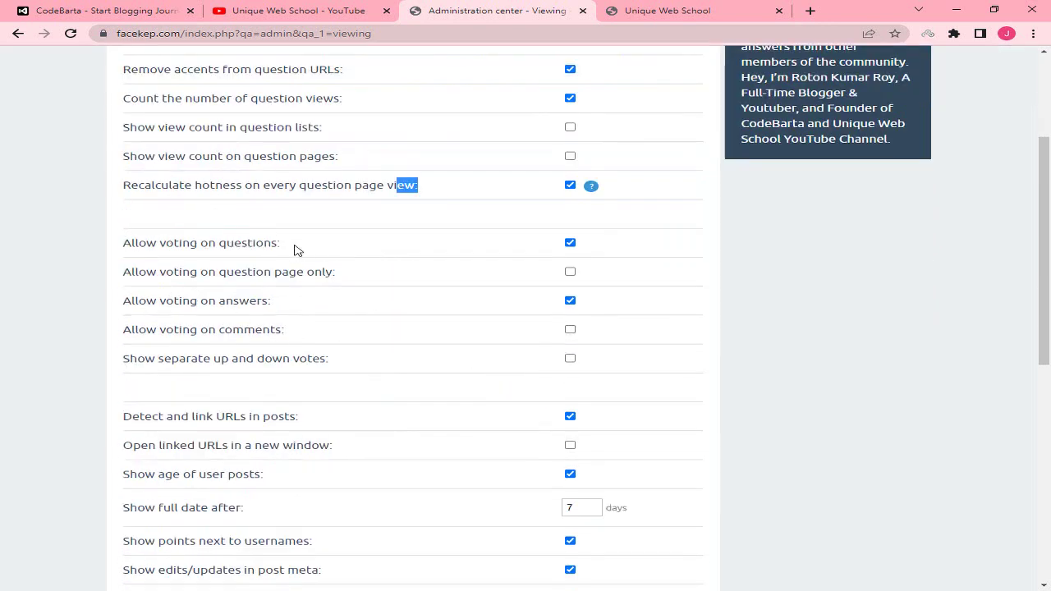
{"action": "left_click_drag", "start_coordinate": [289, 245], "coordinate": [182, 247]}
{"action": "left_click", "coordinate": [181, 246]}
{"action": "left_click_drag", "start_coordinate": [161, 272], "coordinate": [304, 272]}
{"action": "left_click", "coordinate": [312, 270]}
{"action": "left_click", "coordinate": [570, 273]}
- Check the option for voting on answers and enable allowing voting on comments
{"action": "left_click_drag", "start_coordinate": [131, 315], "coordinate": [193, 303]}
{"action": "left_click", "coordinate": [197, 303]}
{"action": "left_click_drag", "start_coordinate": [132, 329], "coordinate": [230, 330]}
{"action": "left_click", "coordinate": [230, 329]}
- Check the option for detecting URLs in posts and enable opening linked URLs in a new window
{"action": "scroll", "coordinate": [173, 215], "scroll_direction": "down", "scroll_amount": 2}
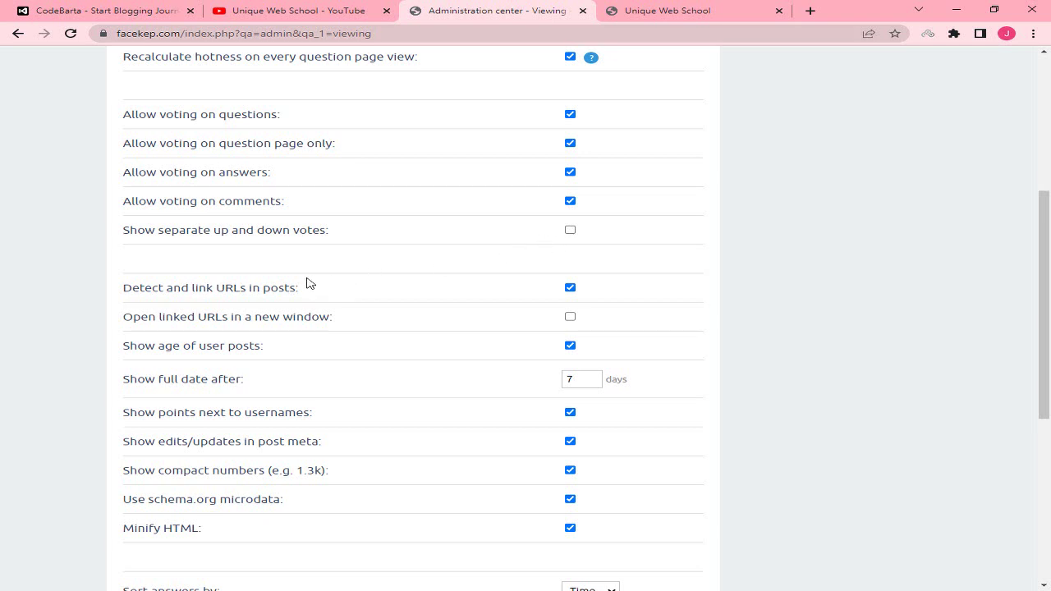
{"action": "left_click_drag", "start_coordinate": [227, 288], "coordinate": [383, 300]}
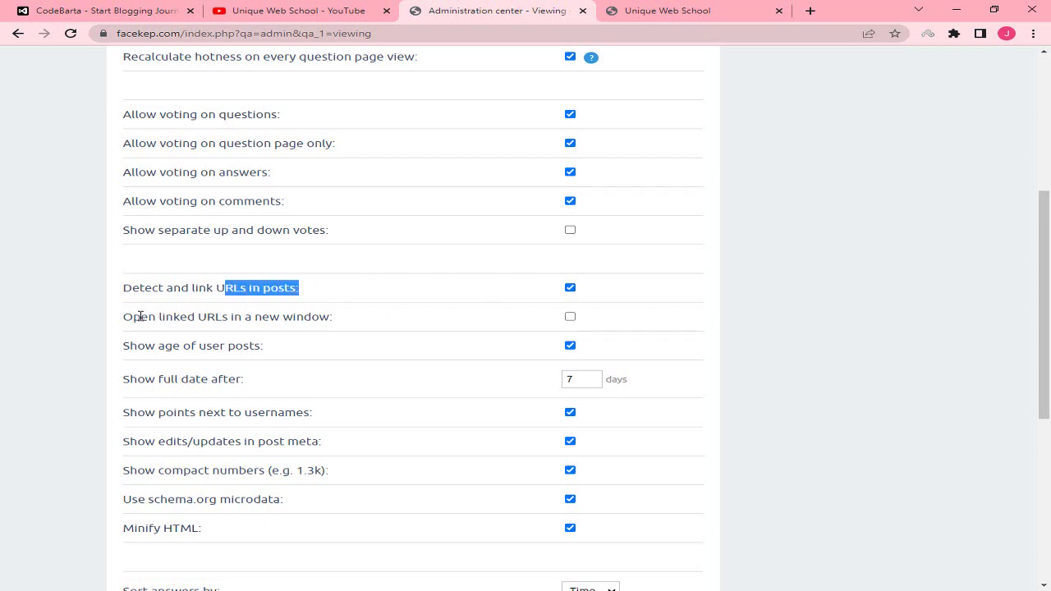
{"action": "left_click_drag", "start_coordinate": [132, 317], "coordinate": [327, 317]}
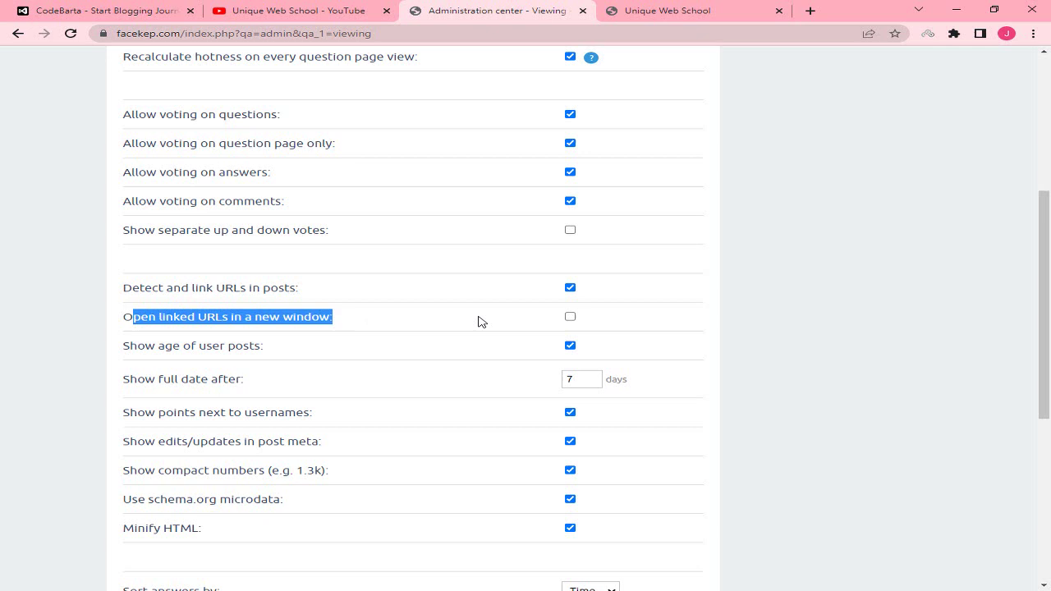
{"action": "left_click", "coordinate": [570, 317]}
{"action": "scroll", "coordinate": [412, 326], "scroll_direction": "down", "scroll_amount": 1}
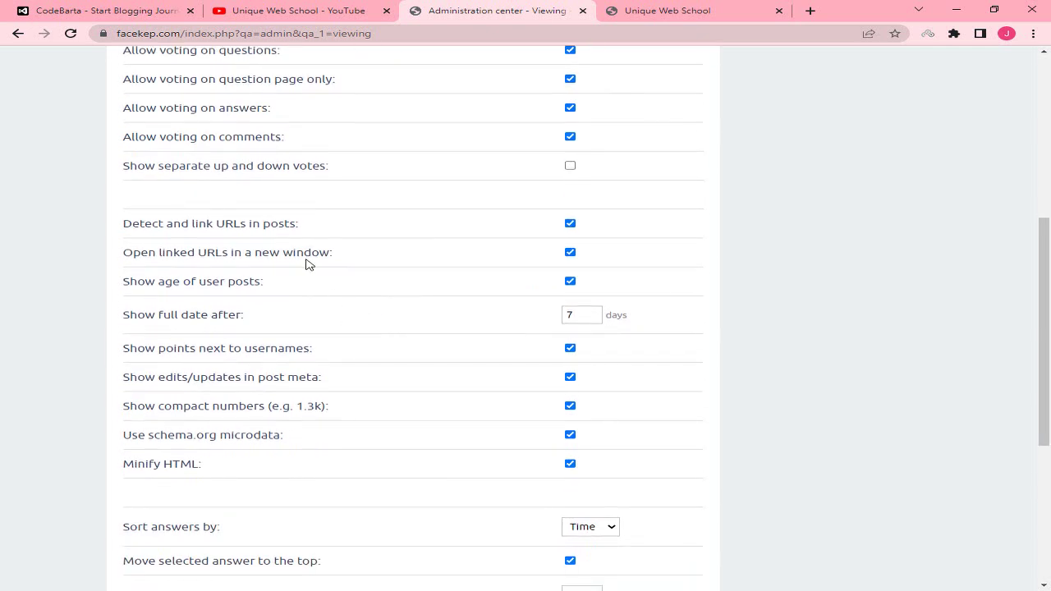
- Examine the options for linked URLs, the age of user posts and the number of days before the full date shows
{"action": "left_click_drag", "start_coordinate": [198, 252], "coordinate": [298, 253]}
{"action": "left_click", "coordinate": [322, 254]}
{"action": "double_click", "coordinate": [322, 255]}
{"action": "left_click", "coordinate": [253, 252]}
{"action": "left_click_drag", "start_coordinate": [205, 283], "coordinate": [132, 282]}
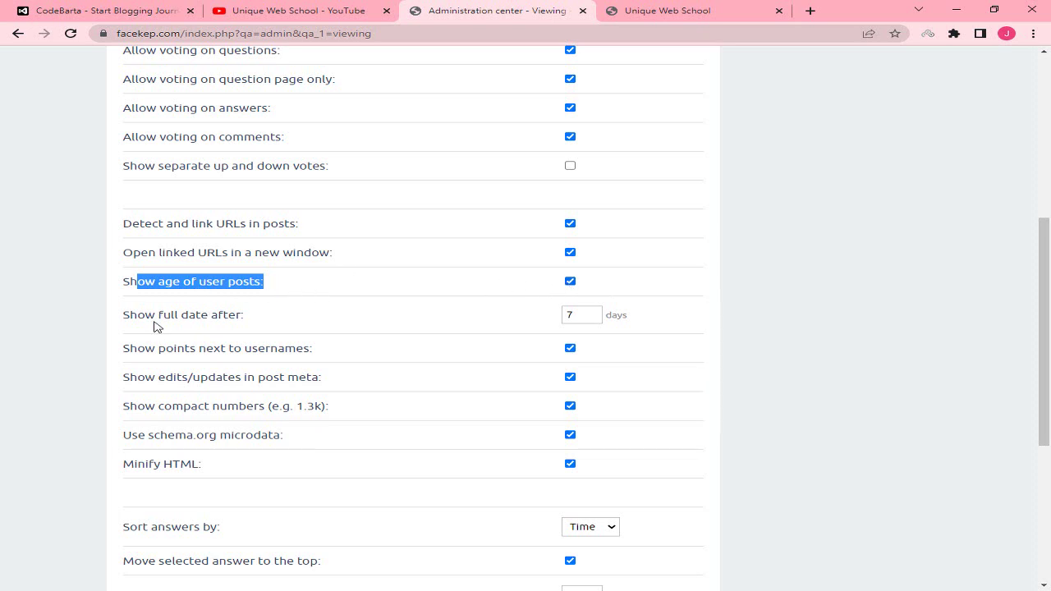
{"action": "left_click_drag", "start_coordinate": [129, 317], "coordinate": [493, 320]}
{"action": "left_click", "coordinate": [573, 335]}
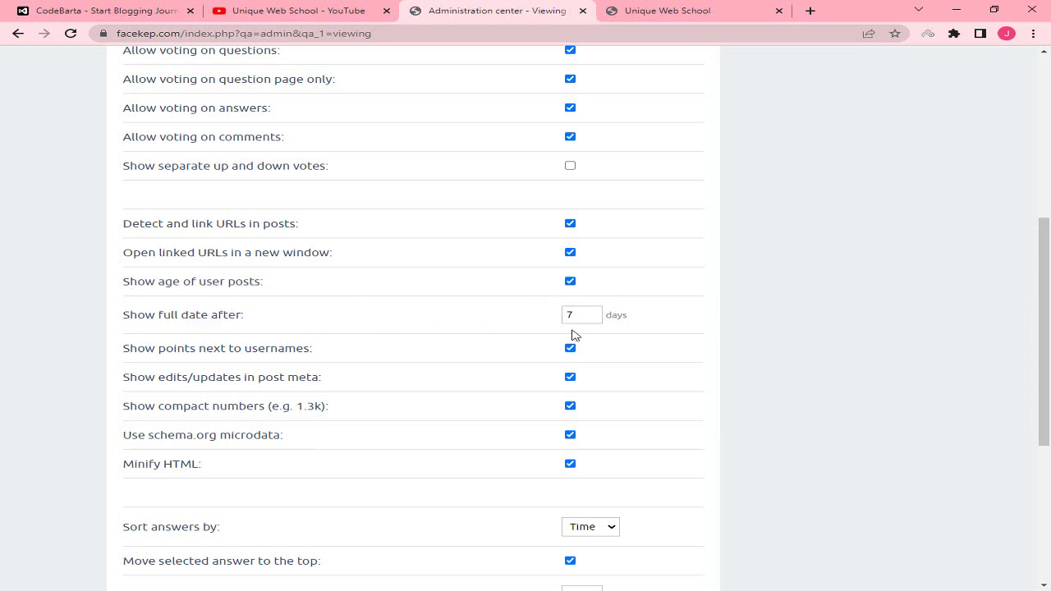
{"action": "double_click", "coordinate": [584, 316]}
{"action": "scroll", "coordinate": [336, 329], "scroll_direction": "down", "scroll_amount": 2}
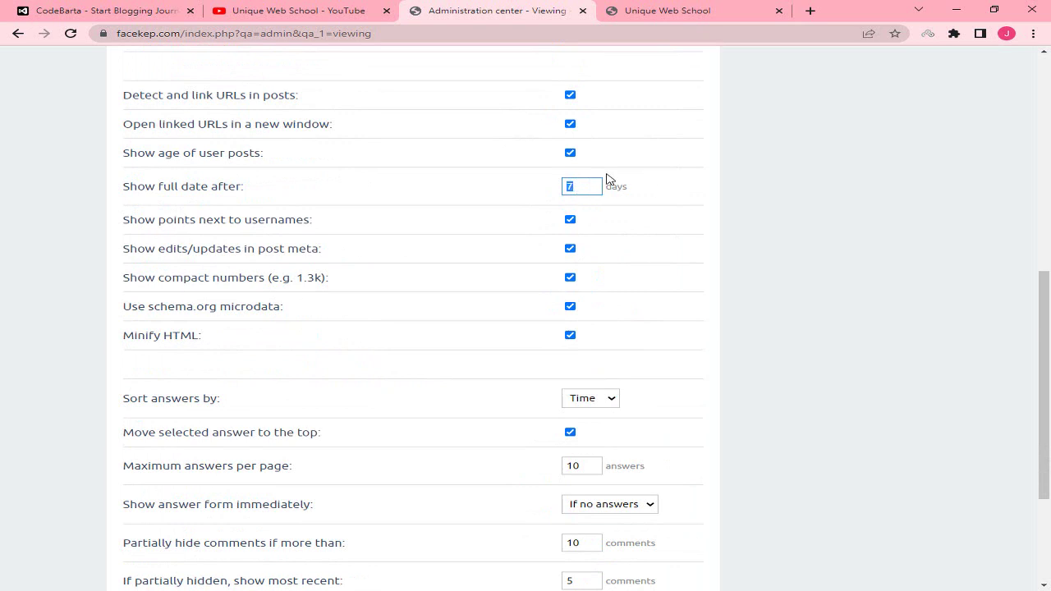
{"action": "left_click", "coordinate": [598, 187]}
- Examine the options for username points, post meta, compact numbers, microdata, answer sorting and maximum answers per page
{"action": "left_click_drag", "start_coordinate": [280, 222], "coordinate": [485, 236]}
{"action": "left_click_drag", "start_coordinate": [124, 243], "coordinate": [342, 314]}
{"action": "left_click", "coordinate": [345, 315]}
{"action": "right_click", "coordinate": [310, 380]}
{"action": "scroll", "coordinate": [260, 305], "scroll_direction": "down", "scroll_amount": 3}
{"action": "left_click_drag", "start_coordinate": [186, 217], "coordinate": [286, 275]}
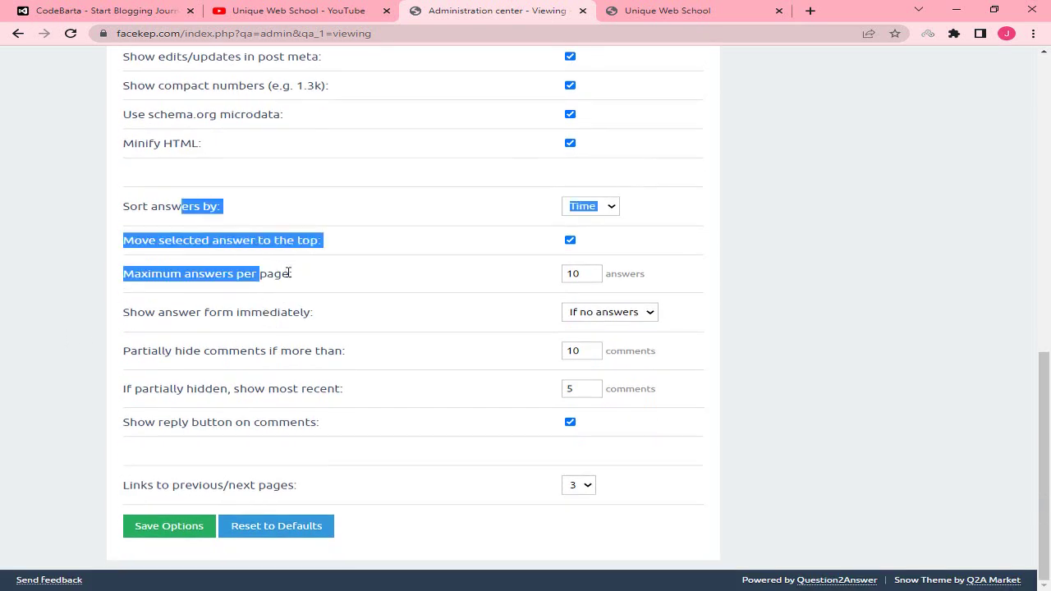
{"action": "left_click", "coordinate": [289, 274]}
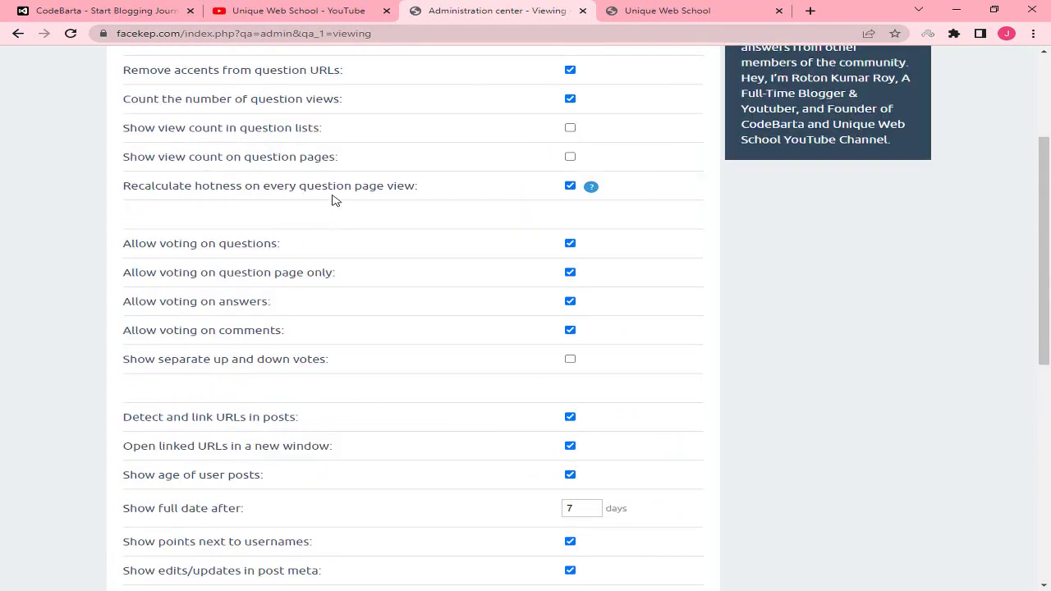
- Look over the Viewing settings once more and save them
{"action": "scroll", "coordinate": [322, 226], "scroll_direction": "up", "scroll_amount": 2}
{"action": "scroll", "coordinate": [323, 259], "scroll_direction": "down", "scroll_amount": 4}
{"action": "scroll", "coordinate": [321, 261], "scroll_direction": "down", "scroll_amount": 5}
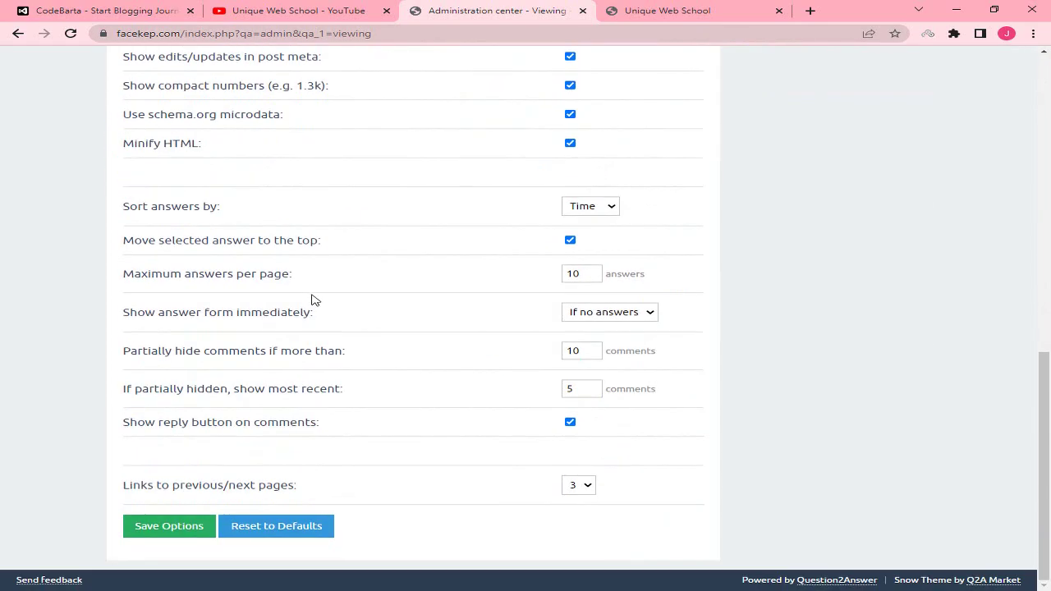
{"action": "left_click", "coordinate": [156, 526]}
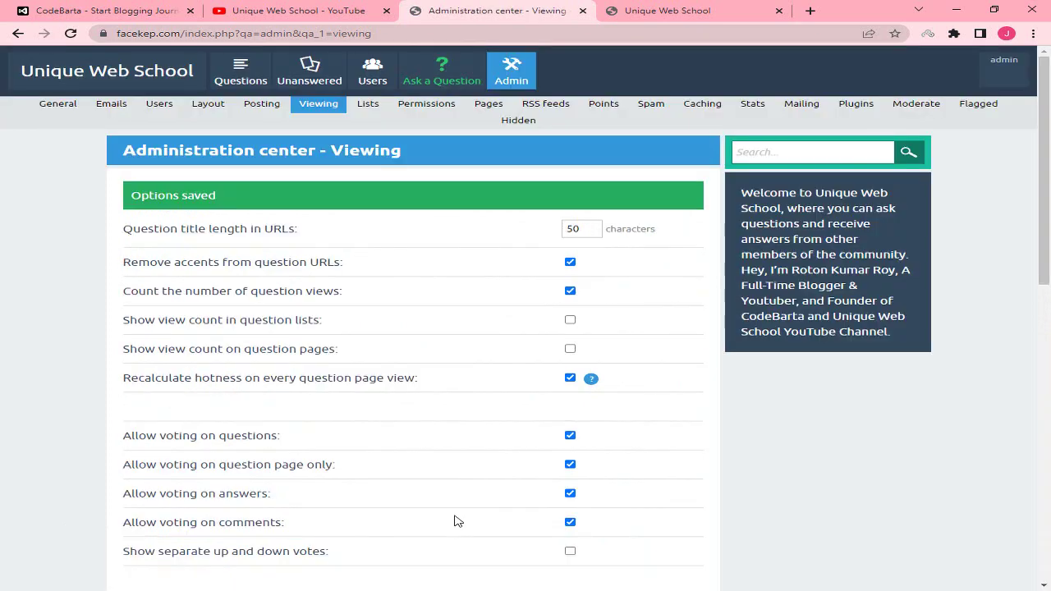
- Open the Lists settings and examine the page lengths, search options and question hotness weights
{"action": "left_click", "coordinate": [368, 106]}
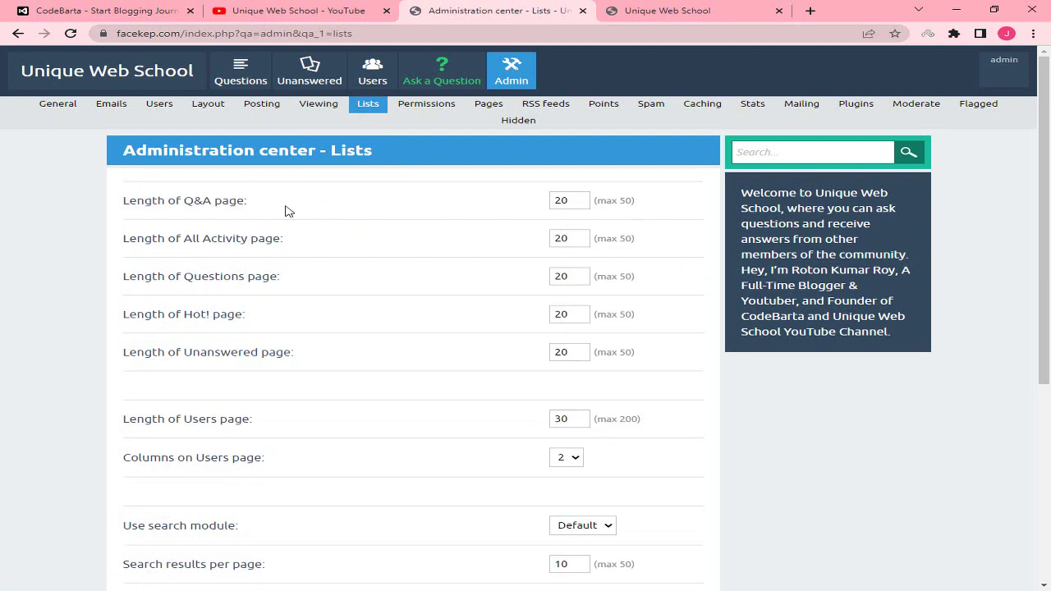
{"action": "left_click_drag", "start_coordinate": [185, 202], "coordinate": [230, 202]}
{"action": "left_click_drag", "start_coordinate": [217, 239], "coordinate": [240, 239]}
{"action": "left_click", "coordinate": [200, 276]}
{"action": "left_click_drag", "start_coordinate": [248, 278], "coordinate": [256, 278]}
{"action": "left_click_drag", "start_coordinate": [189, 315], "coordinate": [200, 315]}
{"action": "scroll", "coordinate": [580, 394], "scroll_direction": "down", "scroll_amount": 4}
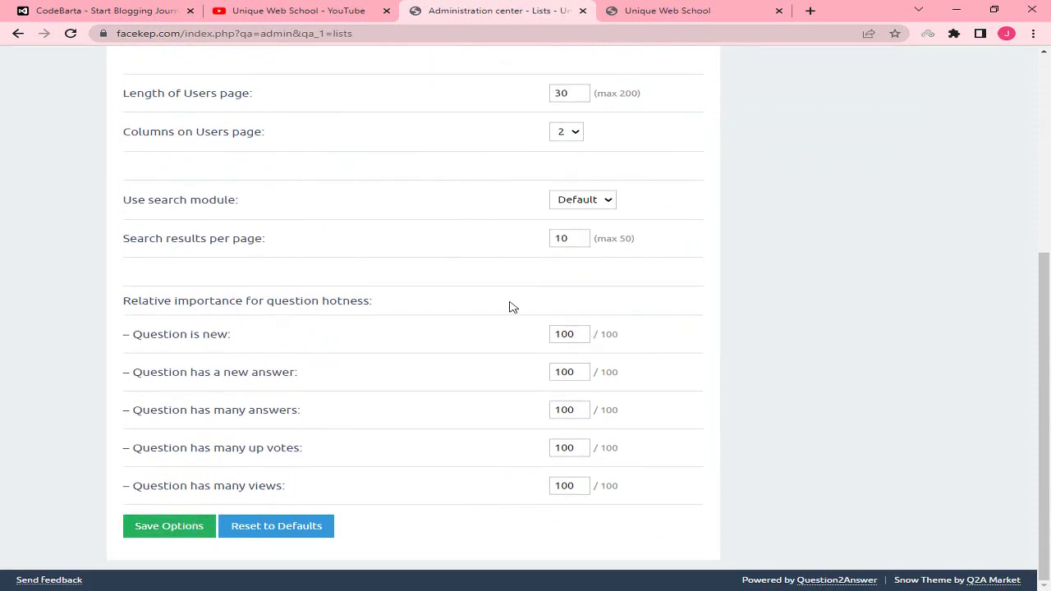
{"action": "scroll", "coordinate": [403, 165], "scroll_direction": "up", "scroll_amount": 4}
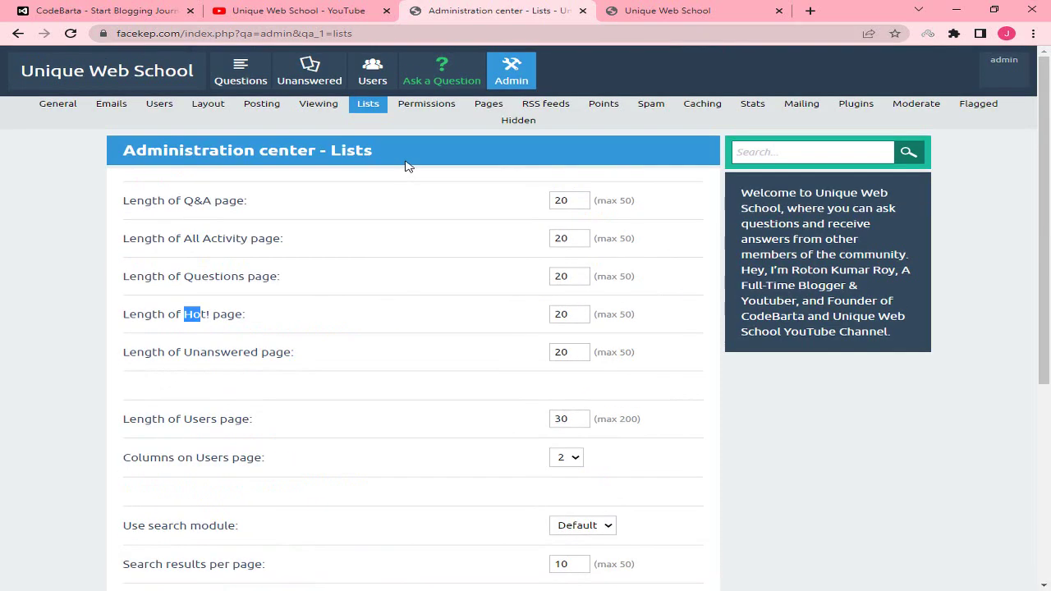
- Open the Permissions settings and select Anybody for viewing question pages
{"action": "left_click", "coordinate": [421, 110]}
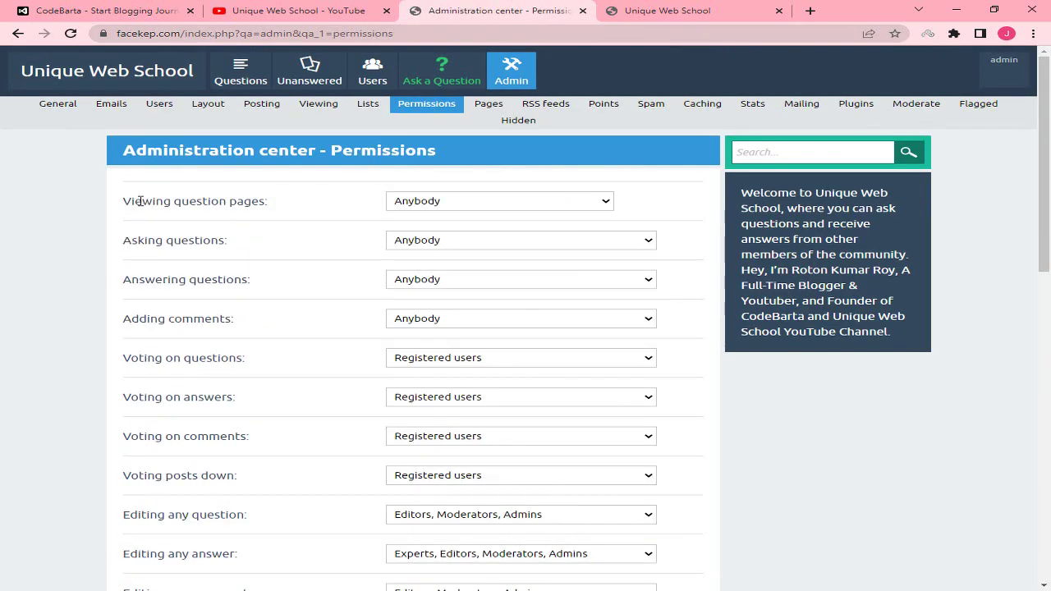
{"action": "left_click_drag", "start_coordinate": [134, 201], "coordinate": [294, 206]}
{"action": "left_click", "coordinate": [274, 200]}
{"action": "left_click", "coordinate": [418, 201]}
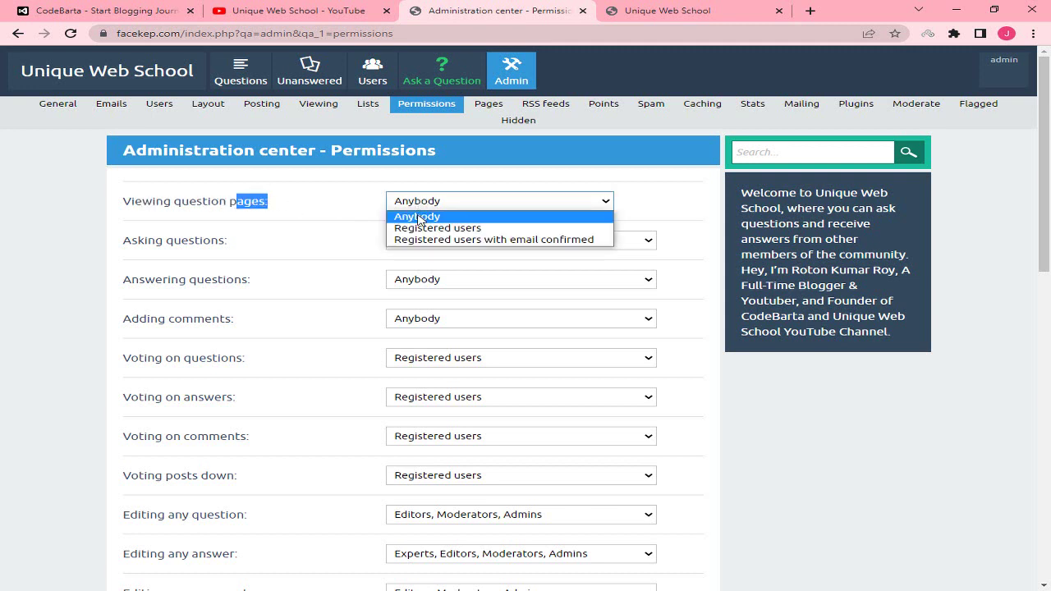
{"action": "left_click", "coordinate": [417, 217]}
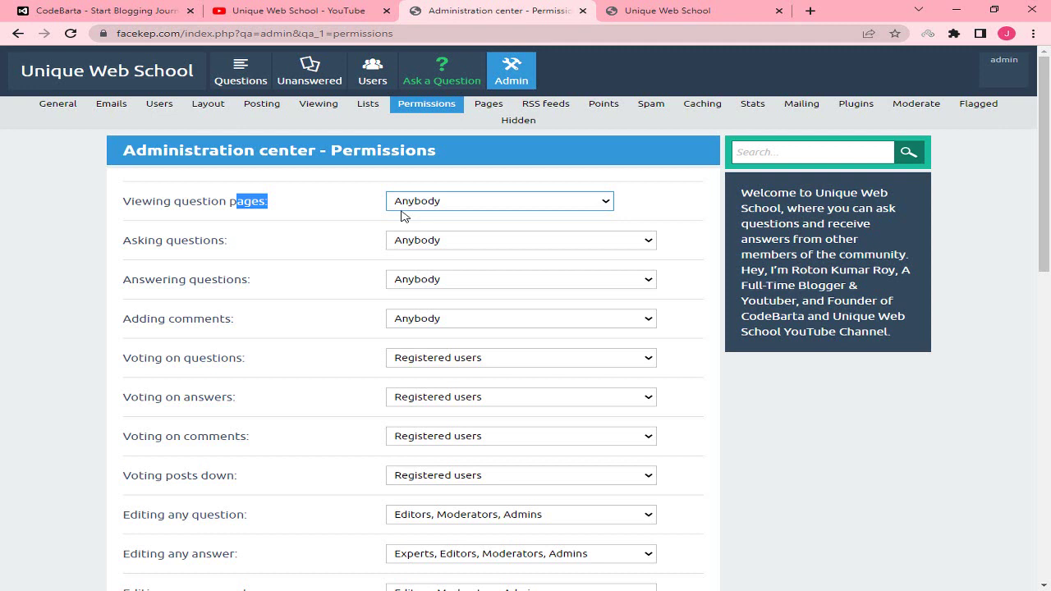
{"action": "left_click", "coordinate": [403, 207]}
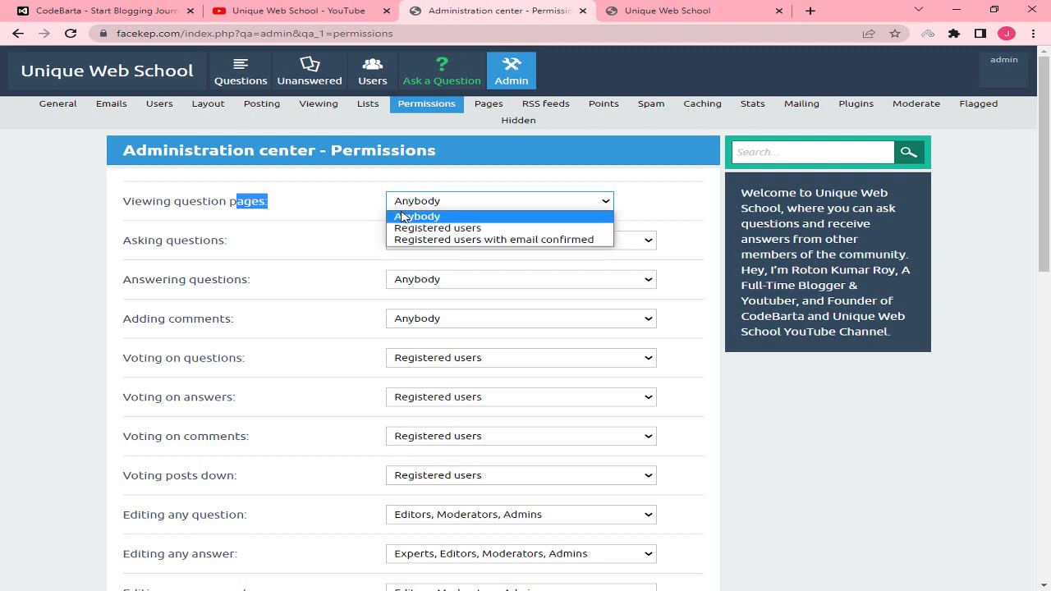
{"action": "left_click", "coordinate": [319, 208]}
{"action": "left_click", "coordinate": [325, 207]}
- Set the permission for asking questions to Registered users
{"action": "left_click_drag", "start_coordinate": [157, 239], "coordinate": [304, 248]}
{"action": "left_click", "coordinate": [441, 241]}
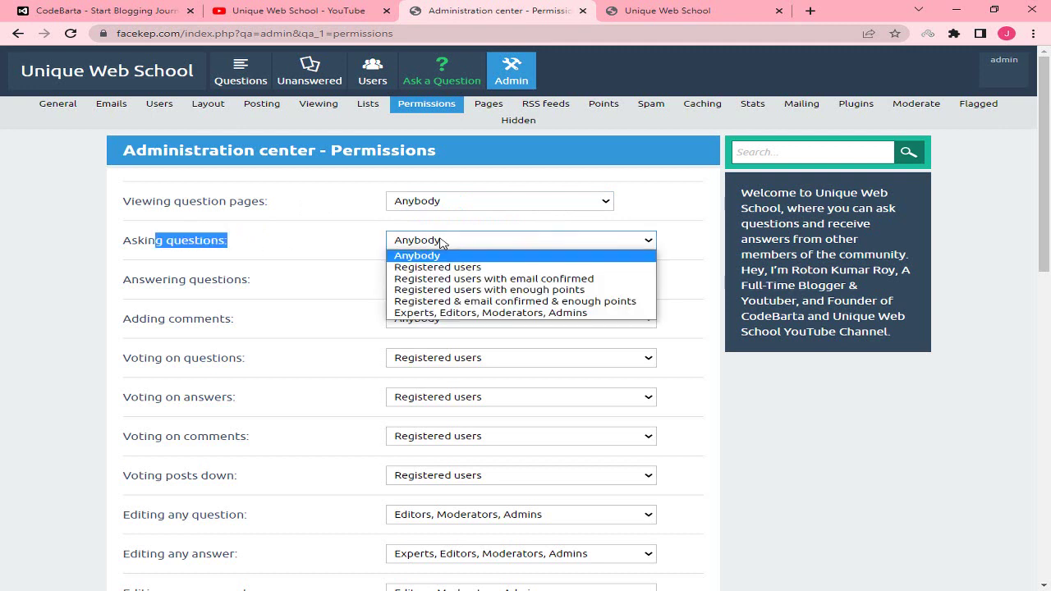
{"action": "left_click", "coordinate": [145, 241]}
{"action": "left_click", "coordinate": [414, 241]}
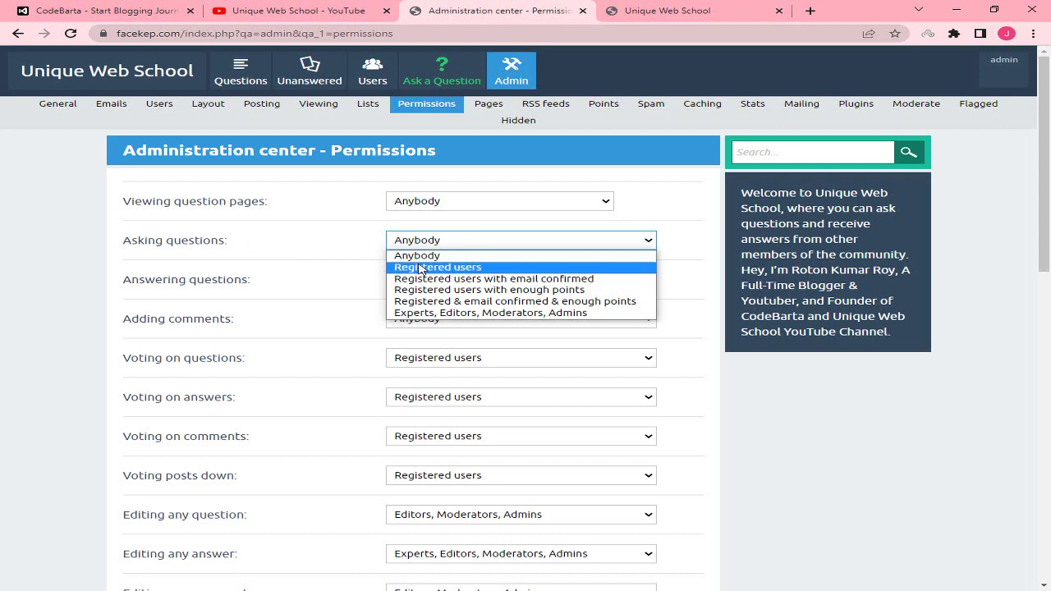
{"action": "left_click", "coordinate": [483, 271]}
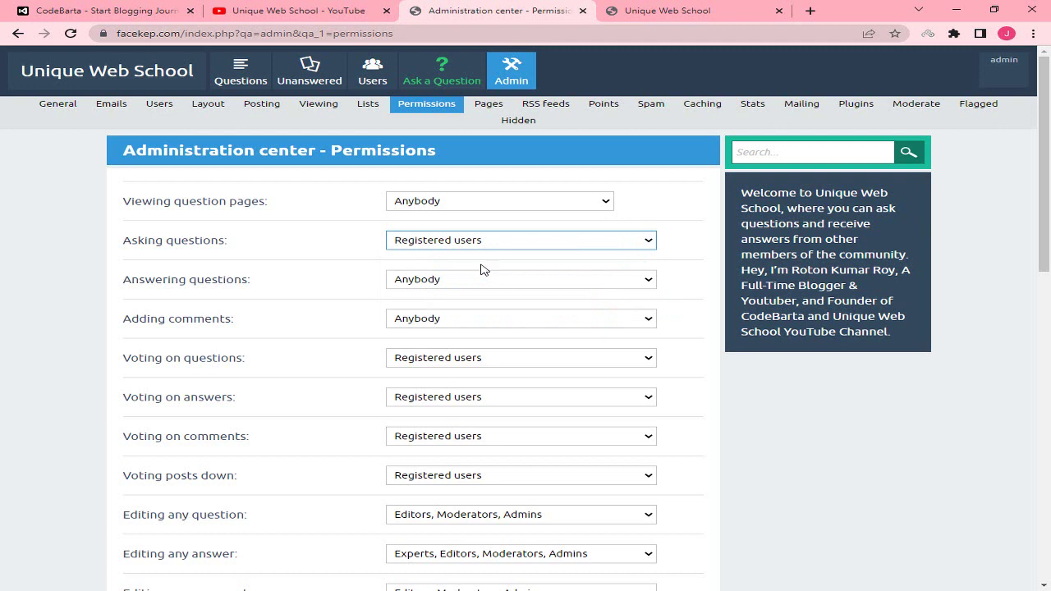
- Set the permission for answering questions to Registered users
{"action": "left_click_drag", "start_coordinate": [137, 280], "coordinate": [124, 194]}
{"action": "left_click", "coordinate": [187, 281]}
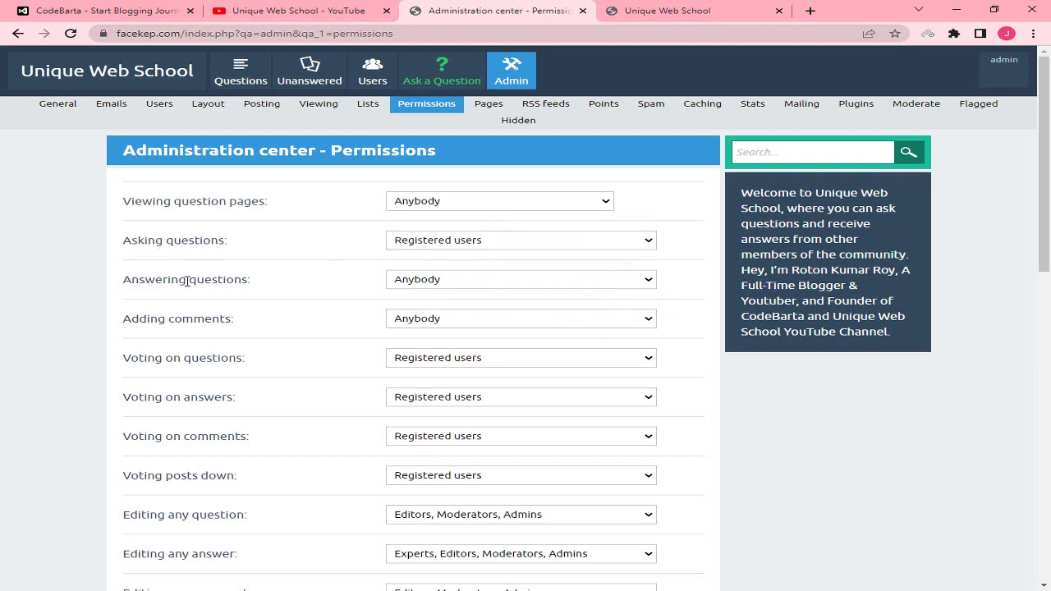
{"action": "left_click_drag", "start_coordinate": [137, 281], "coordinate": [232, 280]}
{"action": "left_click", "coordinate": [245, 280]}
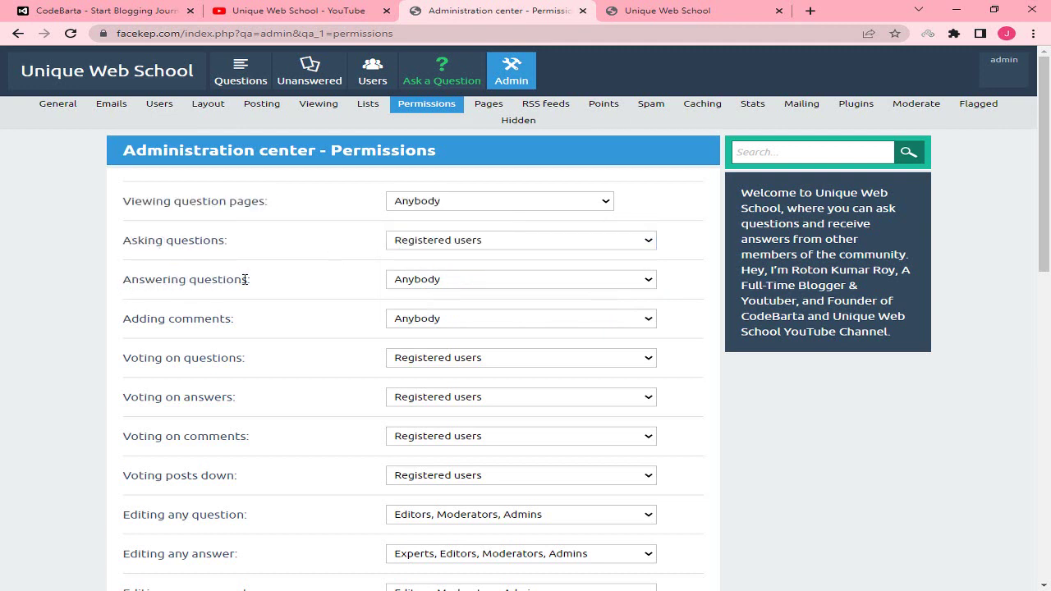
{"action": "left_click", "coordinate": [417, 280]}
{"action": "left_click", "coordinate": [442, 306]}
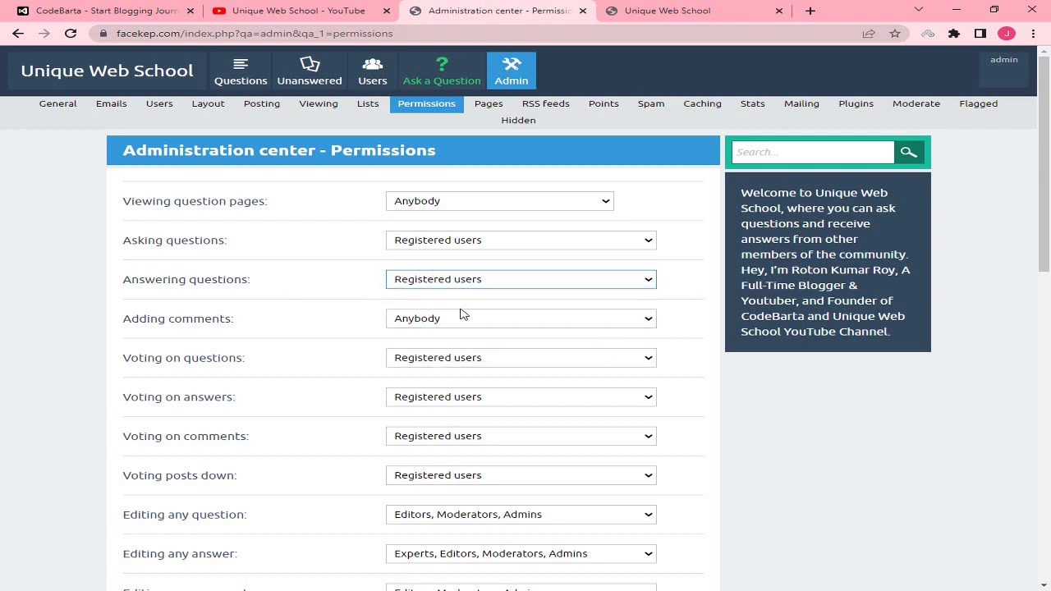
- Set the permission for adding comments to Registered users
{"action": "left_click_drag", "start_coordinate": [133, 312], "coordinate": [415, 321]}
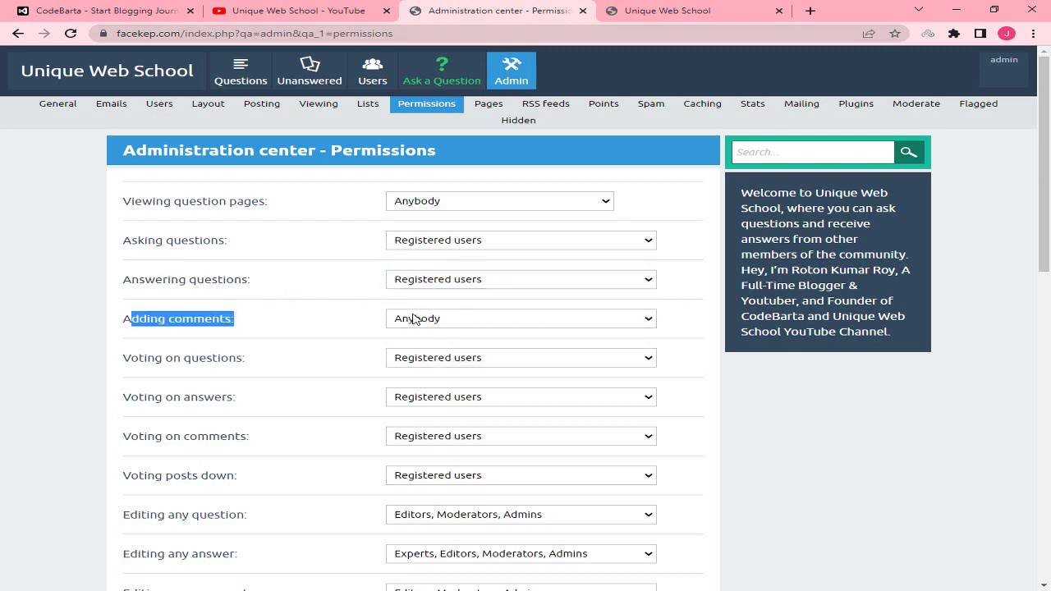
{"action": "left_click", "coordinate": [414, 319]}
{"action": "left_click", "coordinate": [461, 346]}
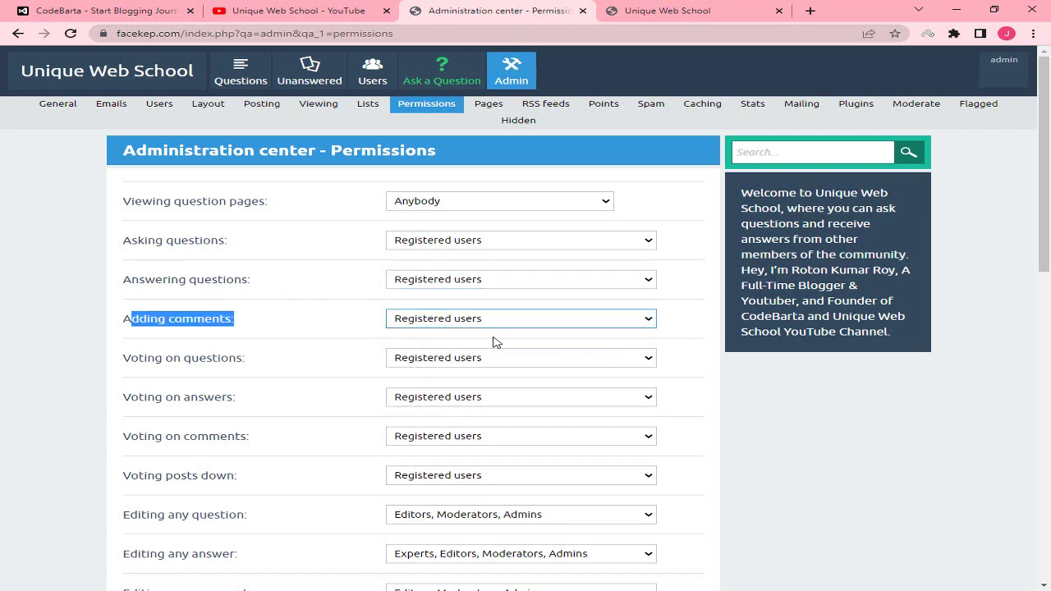
- Select Registered users for voting on questions and check the permission for voting on answers
{"action": "scroll", "coordinate": [493, 341], "scroll_direction": "down", "scroll_amount": 1}
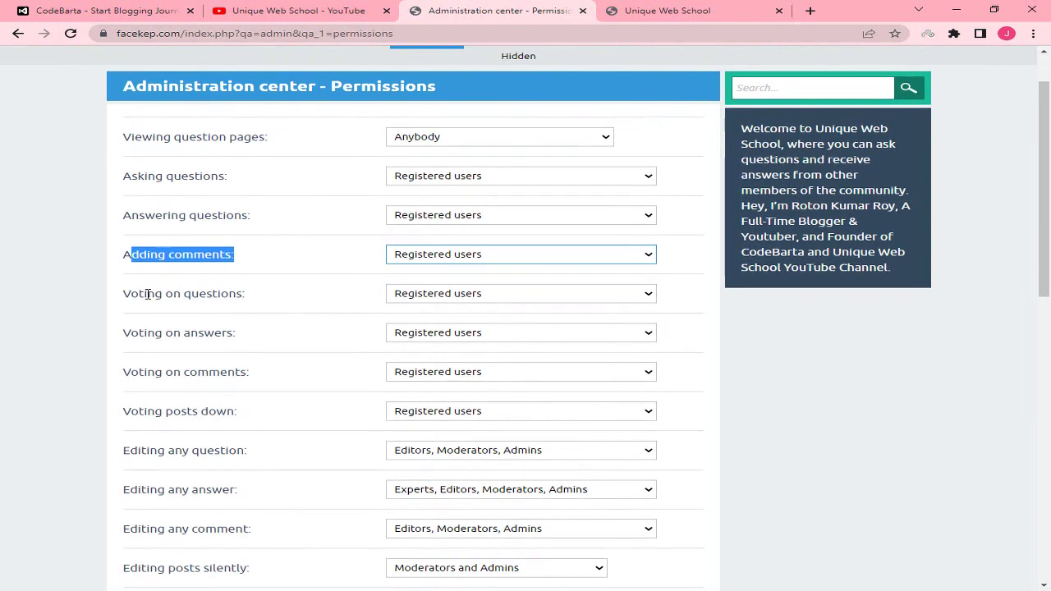
{"action": "left_click_drag", "start_coordinate": [148, 294], "coordinate": [277, 296]}
{"action": "left_click", "coordinate": [426, 295]}
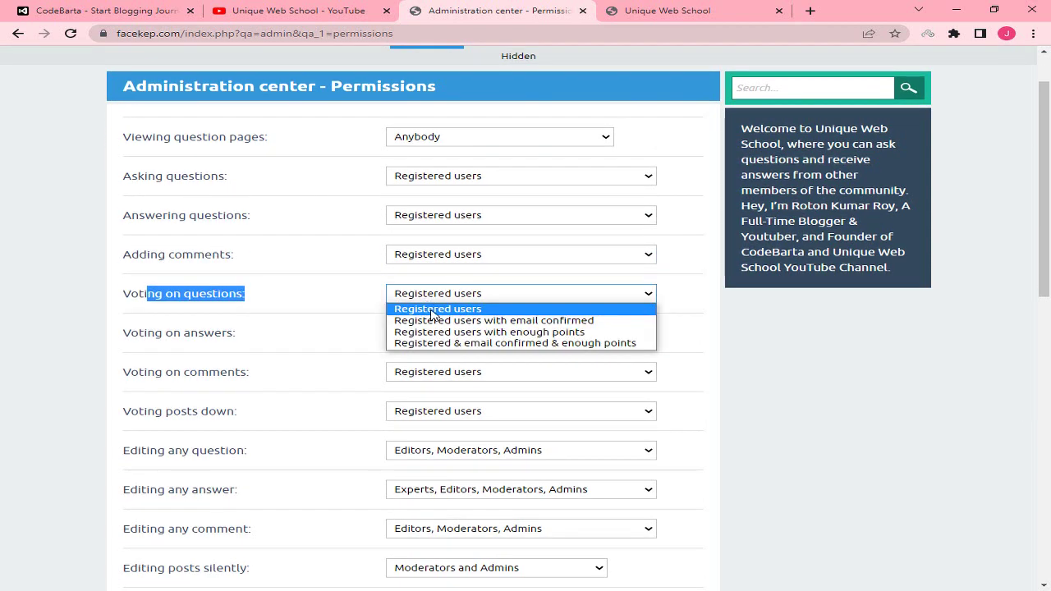
{"action": "left_click", "coordinate": [432, 295]}
{"action": "left_click", "coordinate": [432, 296]}
{"action": "left_click", "coordinate": [458, 310]}
{"action": "left_click_drag", "start_coordinate": [148, 332], "coordinate": [401, 343]}
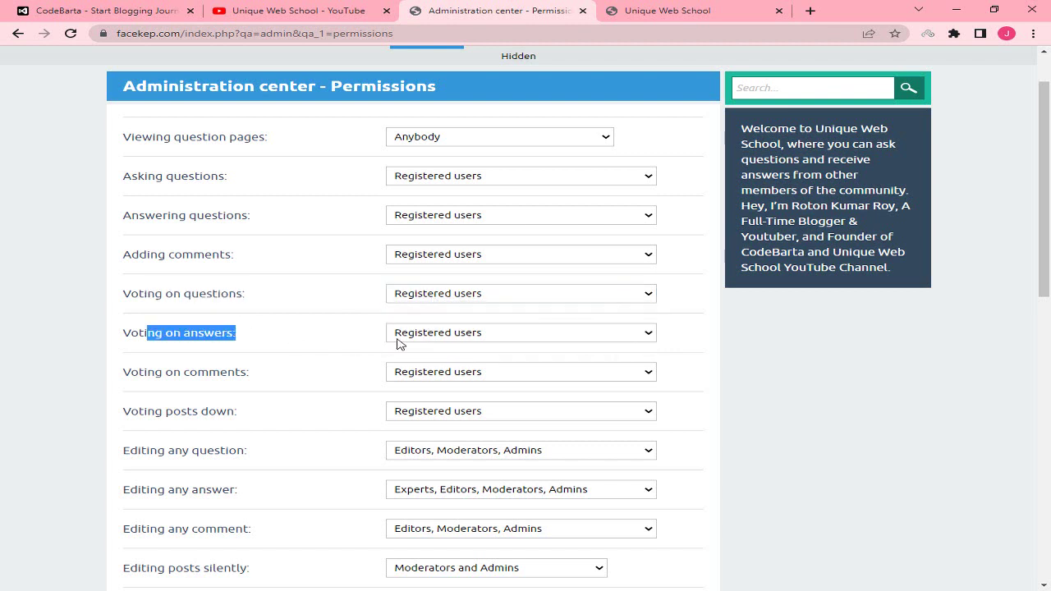
- Review the remaining permissions for voting, editing, moderating posts and managing users, and save the permission options
{"action": "scroll", "coordinate": [187, 373], "scroll_direction": "down", "scroll_amount": 2}
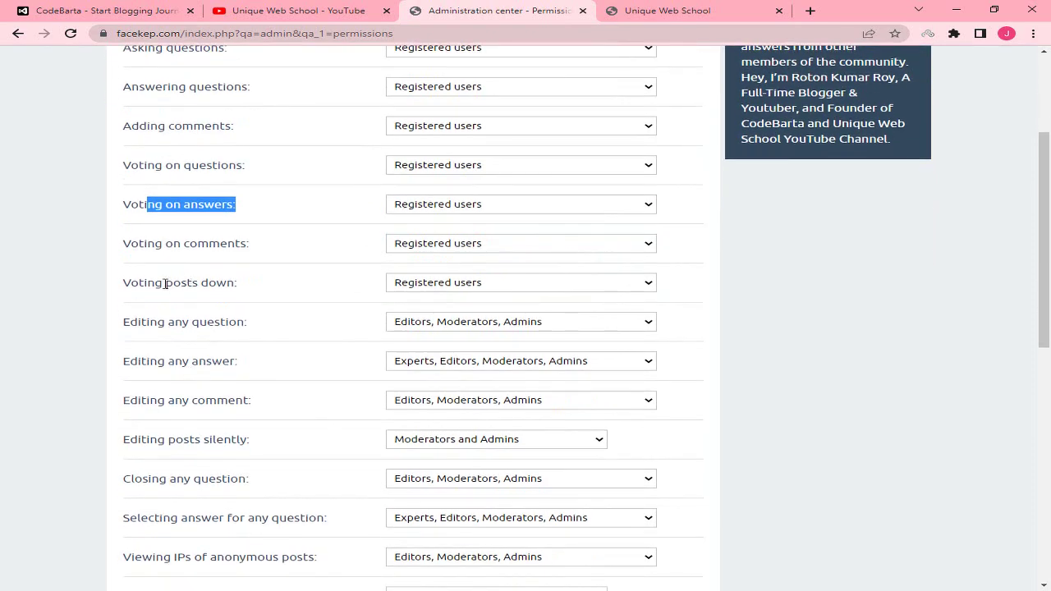
{"action": "scroll", "coordinate": [271, 315], "scroll_direction": "down", "scroll_amount": 1}
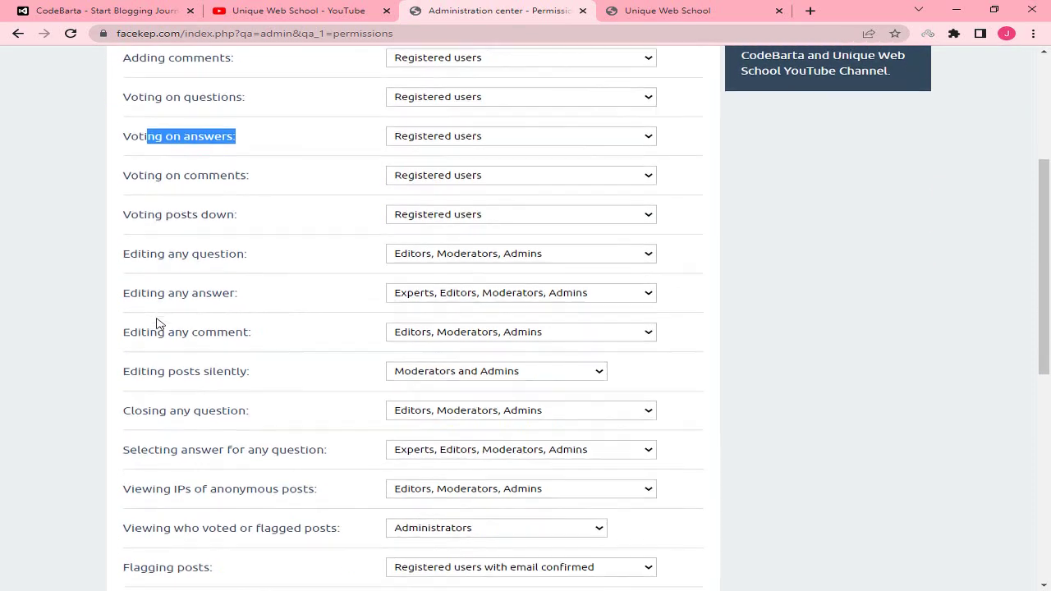
{"action": "scroll", "coordinate": [156, 333], "scroll_direction": "down", "scroll_amount": 2}
{"action": "scroll", "coordinate": [164, 353], "scroll_direction": "down", "scroll_amount": 1}
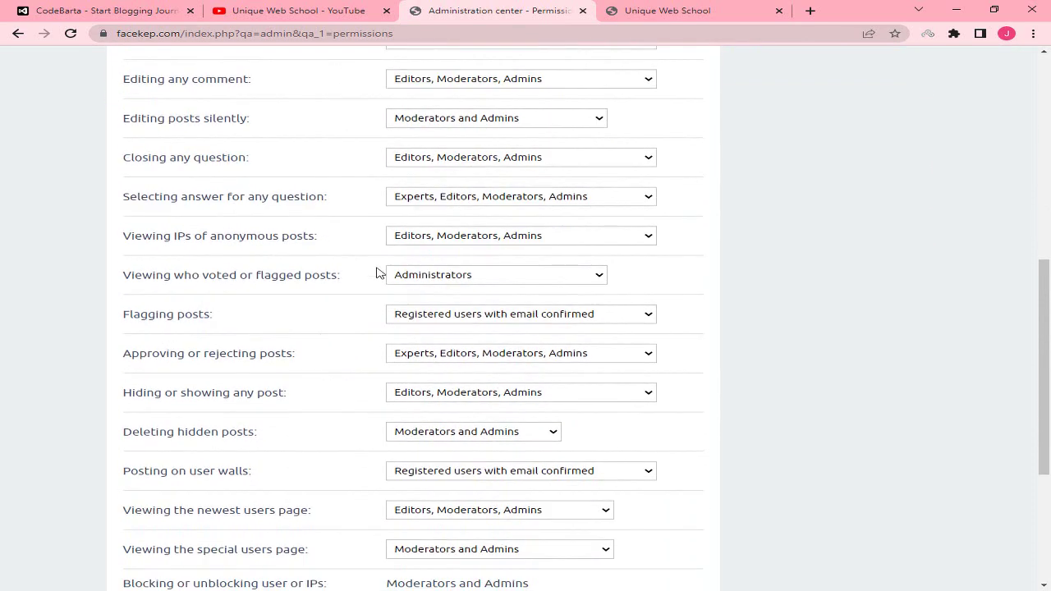
{"action": "scroll", "coordinate": [246, 296], "scroll_direction": "down", "scroll_amount": 2}
{"action": "left_click_drag", "start_coordinate": [191, 261], "coordinate": [240, 440]}
{"action": "scroll", "coordinate": [254, 394], "scroll_direction": "down", "scroll_amount": 2}
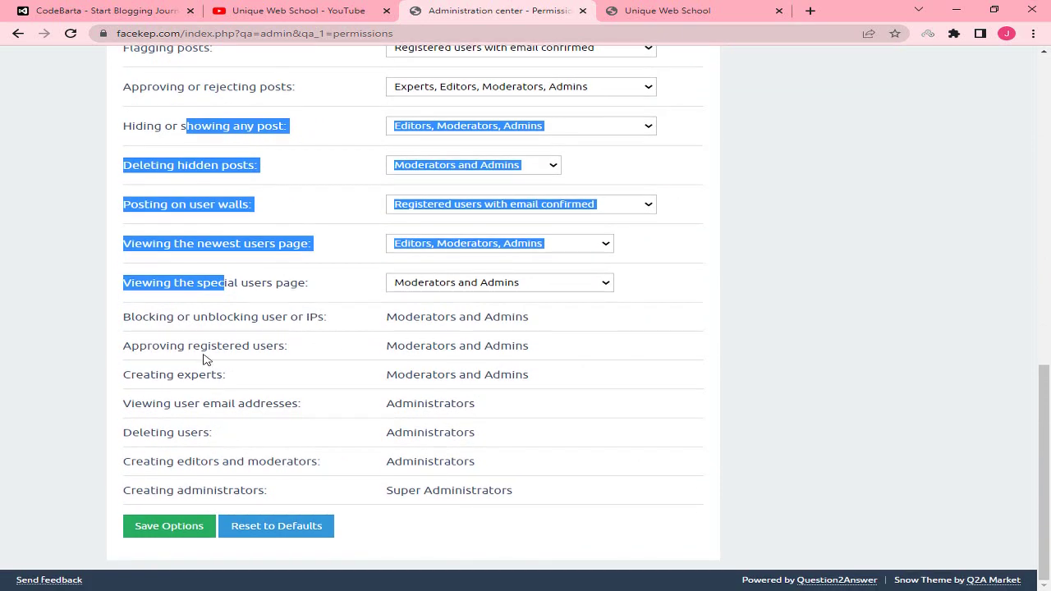
{"action": "left_click_drag", "start_coordinate": [200, 346], "coordinate": [251, 386]}
{"action": "left_click", "coordinate": [260, 403]}
{"action": "left_click_drag", "start_coordinate": [212, 433], "coordinate": [200, 428]}
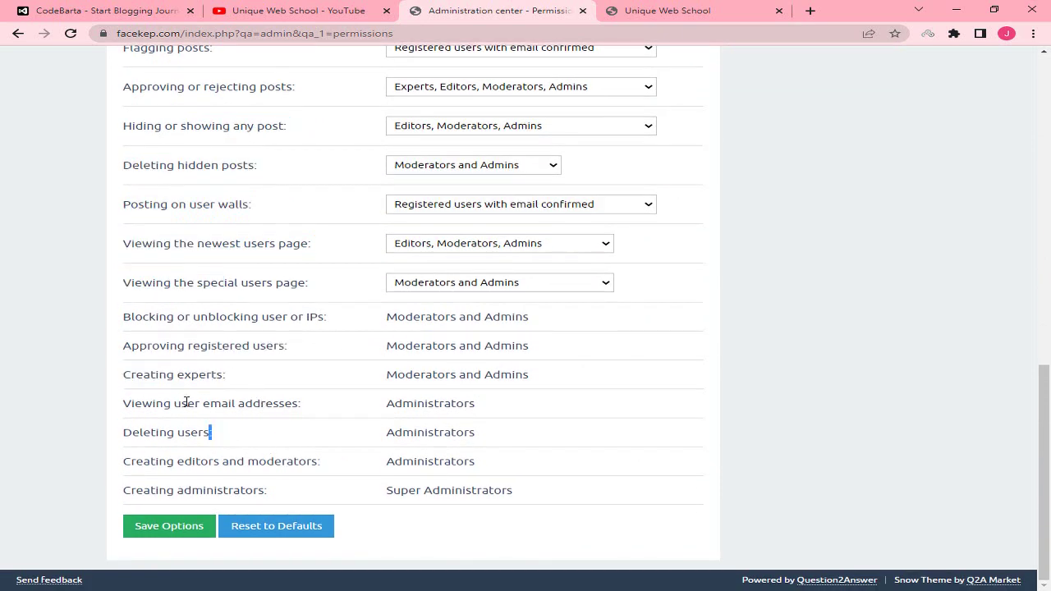
{"action": "left_click", "coordinate": [171, 526]}
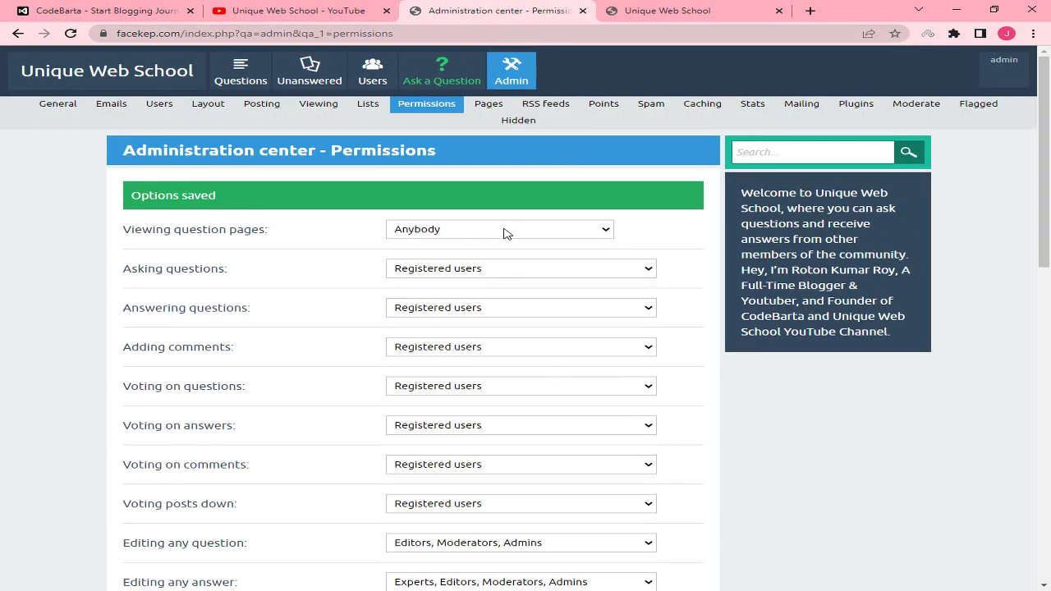
- Enable the Hot! navigation link in the Pages settings and save the changes
{"action": "left_click", "coordinate": [490, 105]}
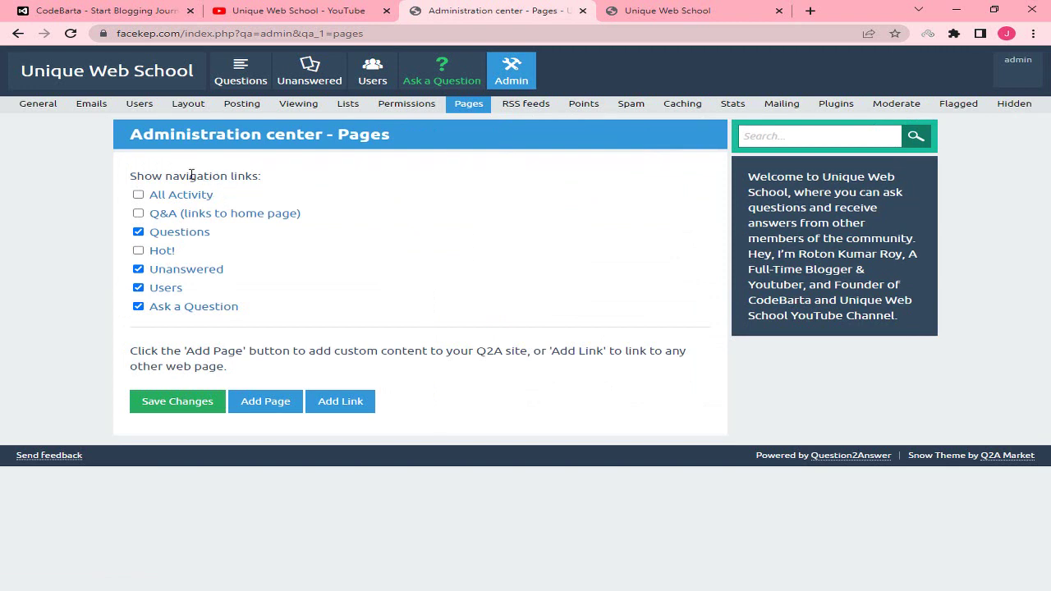
{"action": "left_click_drag", "start_coordinate": [140, 176], "coordinate": [267, 175]}
{"action": "left_click", "coordinate": [271, 177]}
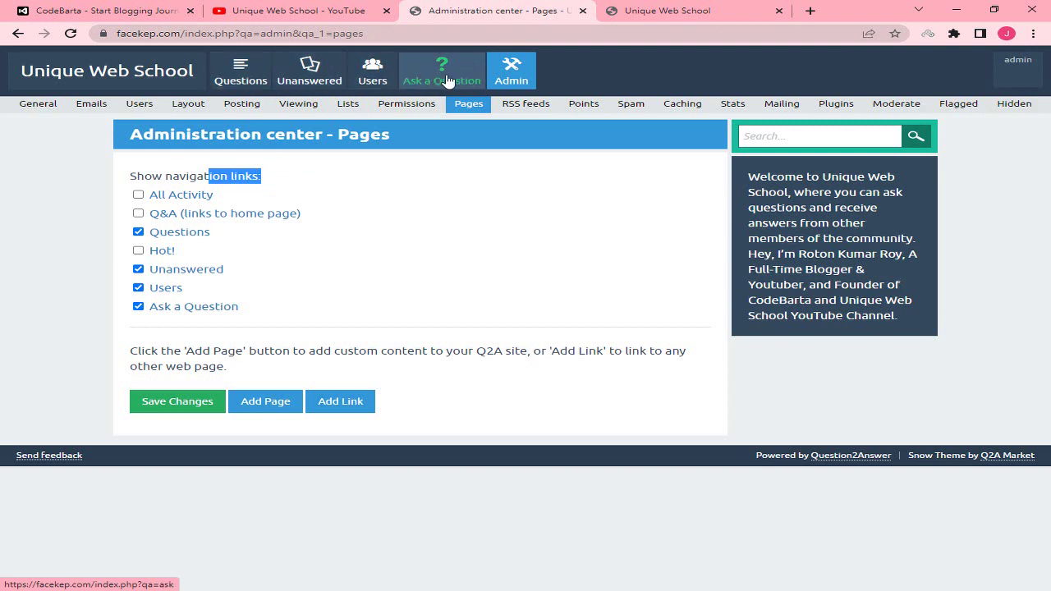
{"action": "left_click", "coordinate": [421, 222]}
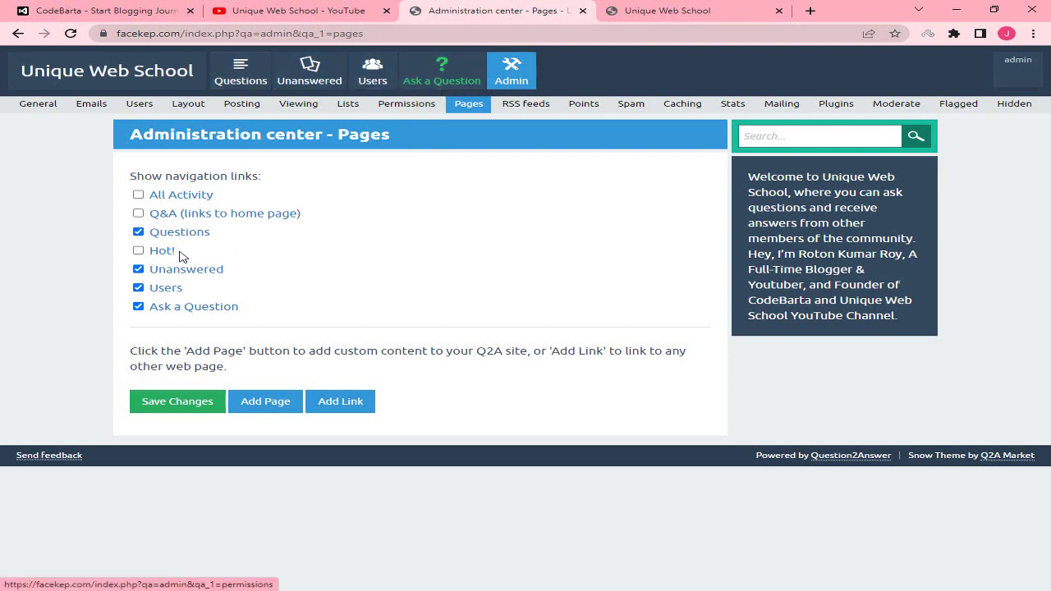
{"action": "left_click", "coordinate": [138, 250]}
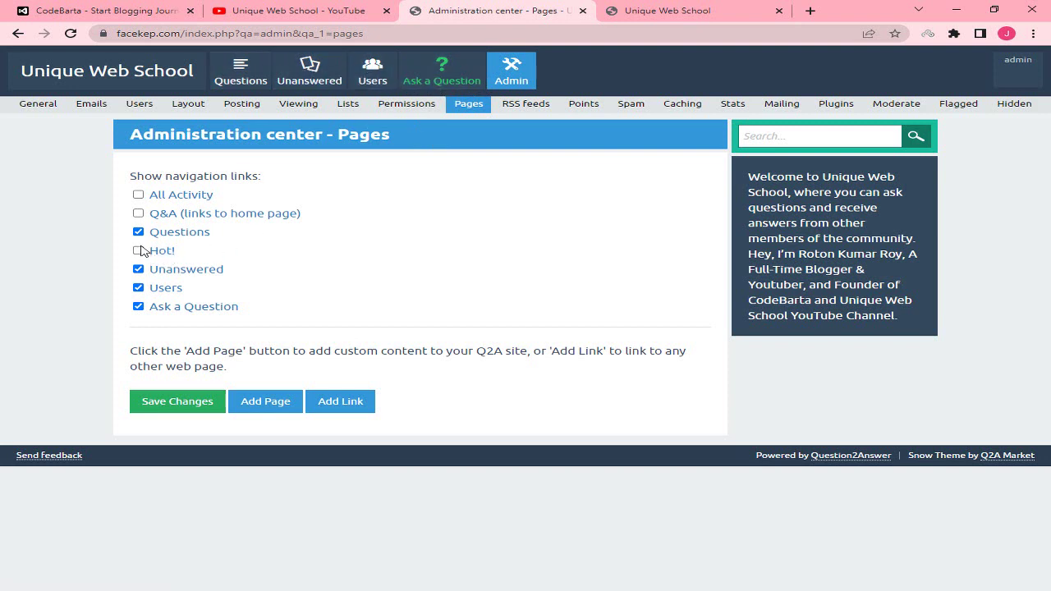
{"action": "left_click", "coordinate": [185, 410]}
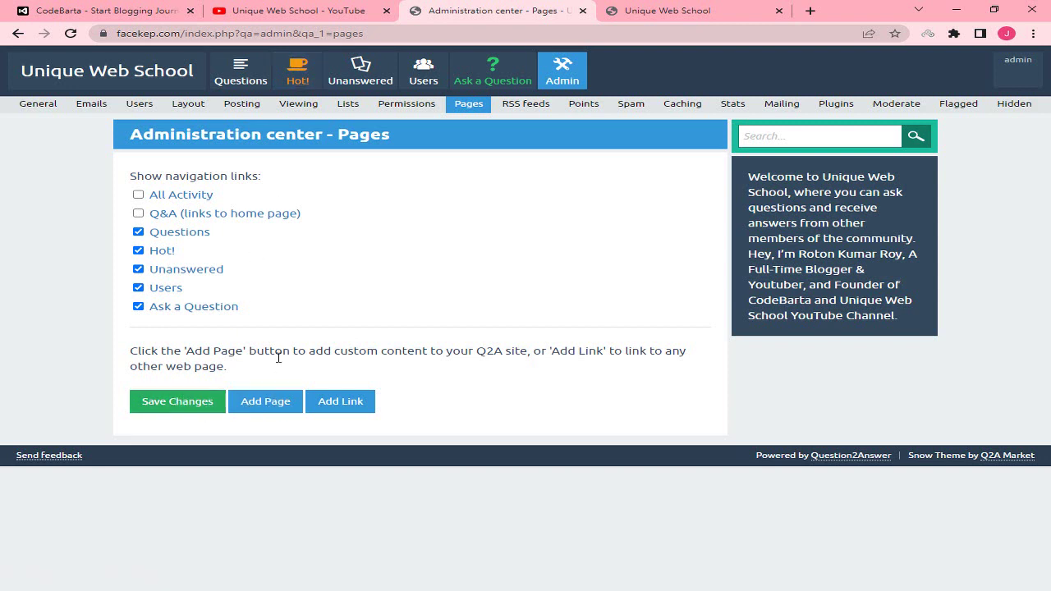
- Start a custom page named "new page" and set its position to Before tabs at top
{"action": "left_click", "coordinate": [273, 404]}
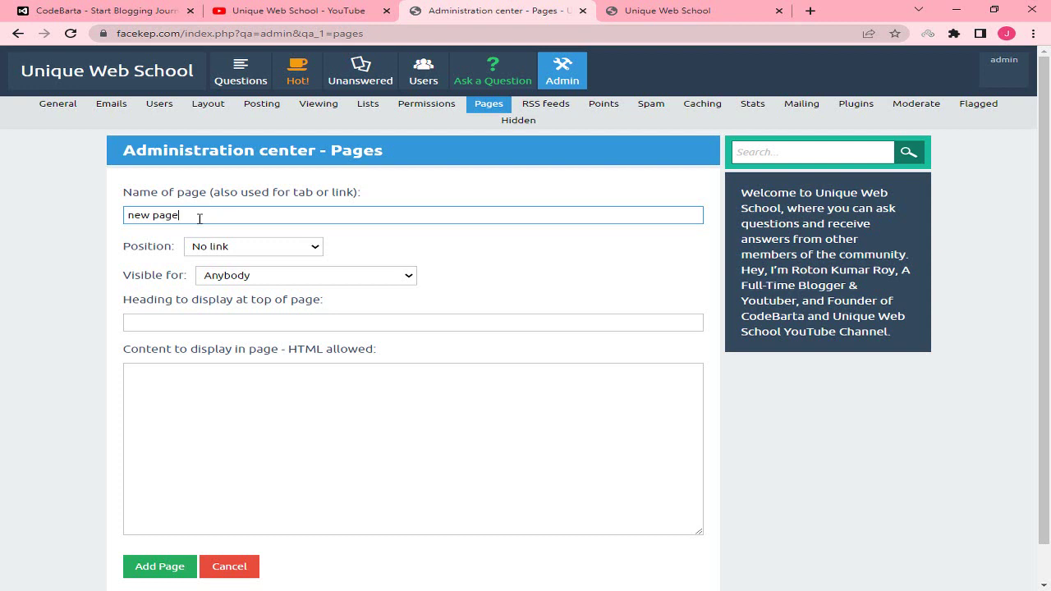
{"action": "key", "text": "ctrl+a"}
{"action": "left_click", "coordinate": [225, 246]}
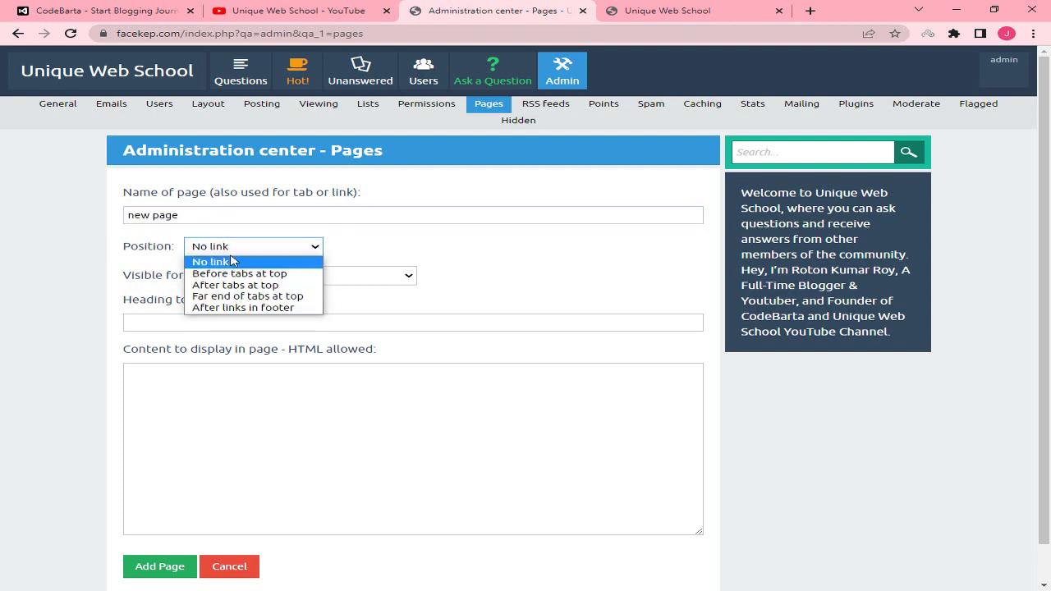
{"action": "left_click", "coordinate": [227, 247]}
{"action": "left_click", "coordinate": [227, 247]}
{"action": "left_click", "coordinate": [286, 279]}
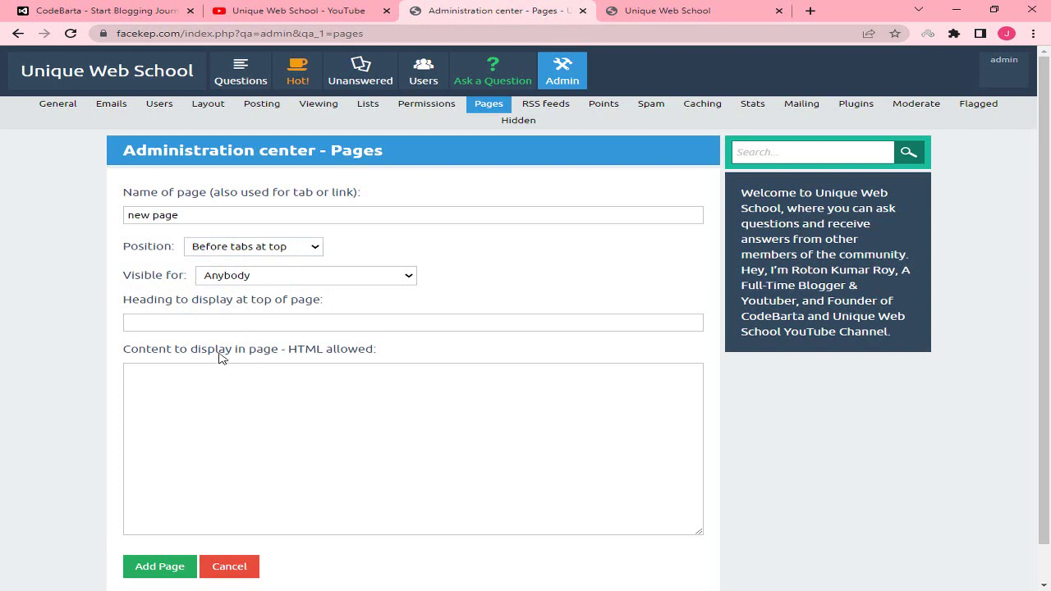
- Fill the page content with a row of repeated letter d as placeholder text and add the page
{"action": "scroll", "coordinate": [310, 370], "scroll_direction": "down", "scroll_amount": 1}
{"action": "left_click", "coordinate": [266, 364]}
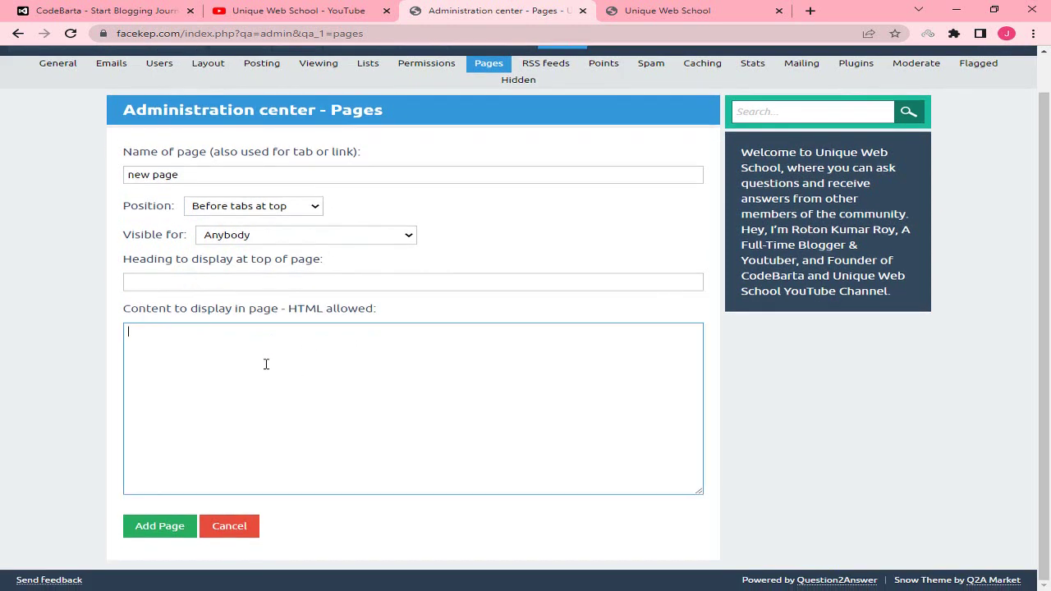
{"action": "type", "text": "dddddddddddddddddddddddddddddddddddddddddddddddd"}
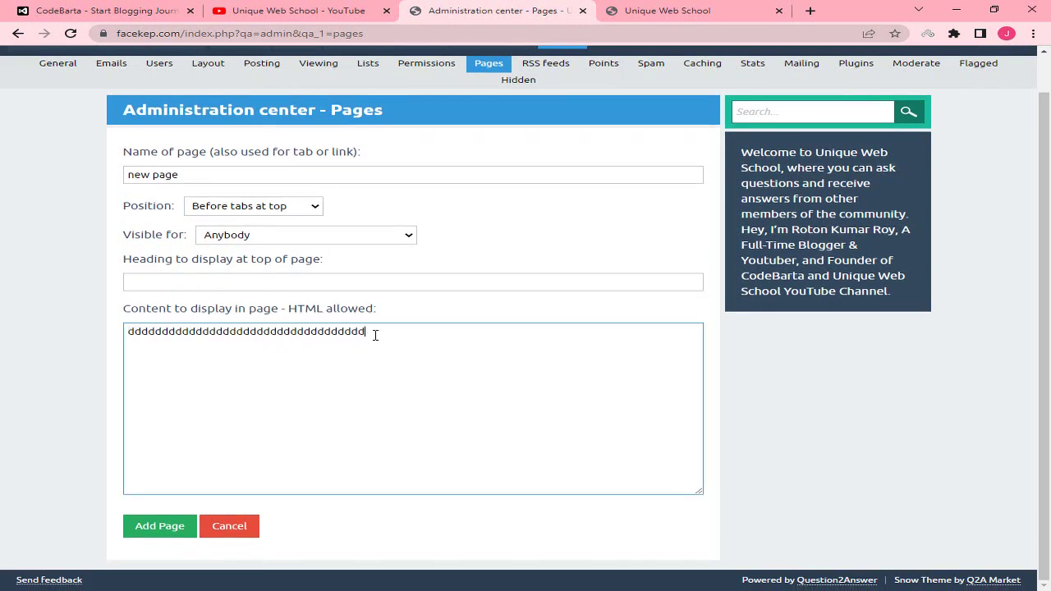
{"action": "left_click", "coordinate": [161, 521]}
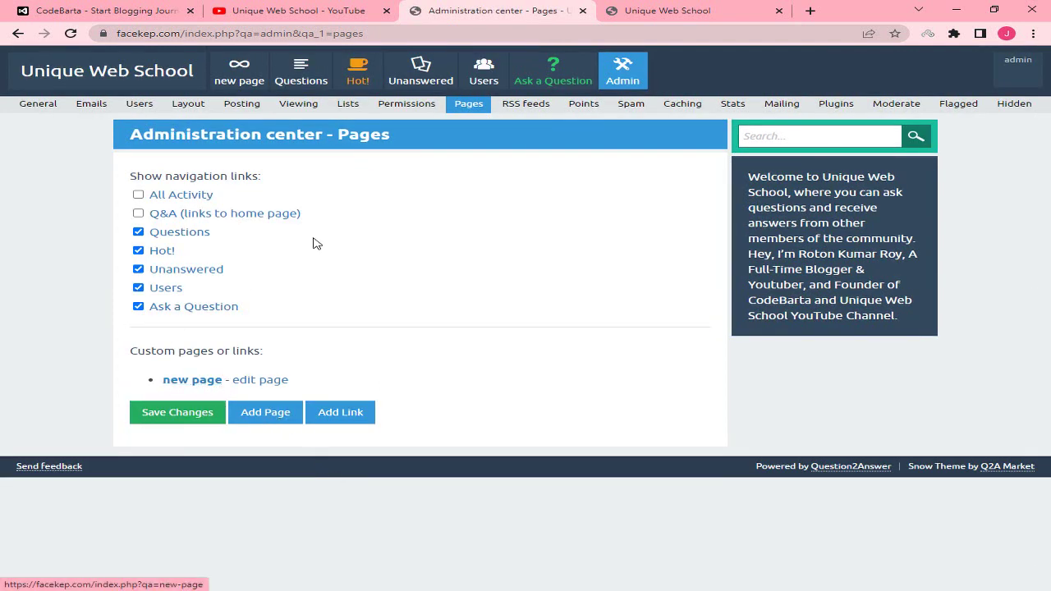
- View the new custom page in a separate browser tab, close it and return to the Pages settings
{"action": "right_click", "coordinate": [245, 75]}
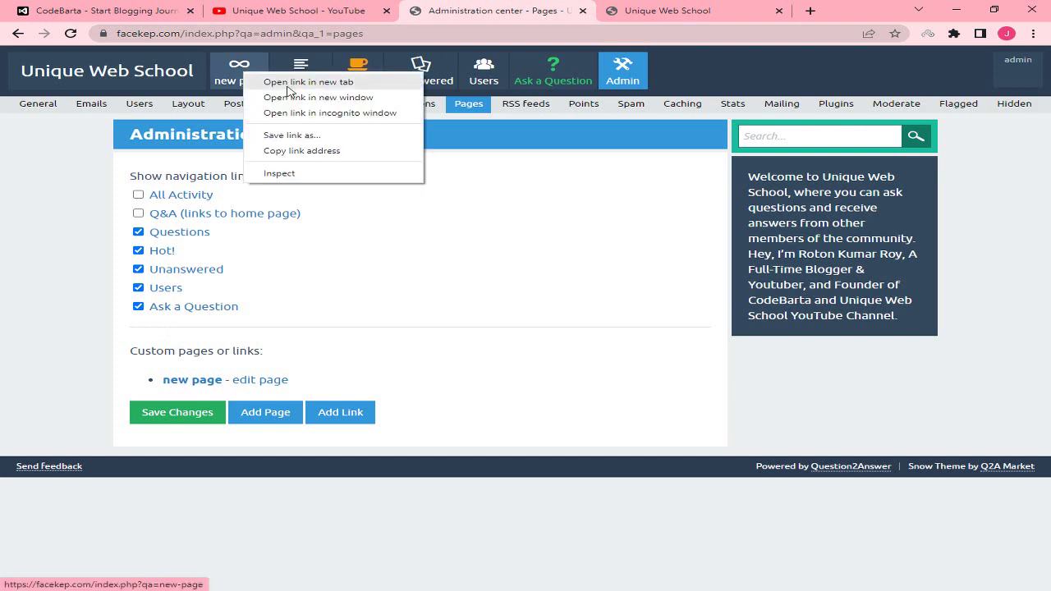
{"action": "left_click", "coordinate": [311, 82]}
{"action": "key", "text": "ctrl+Tab"}
{"action": "key", "text": "ctrl+Tab"}
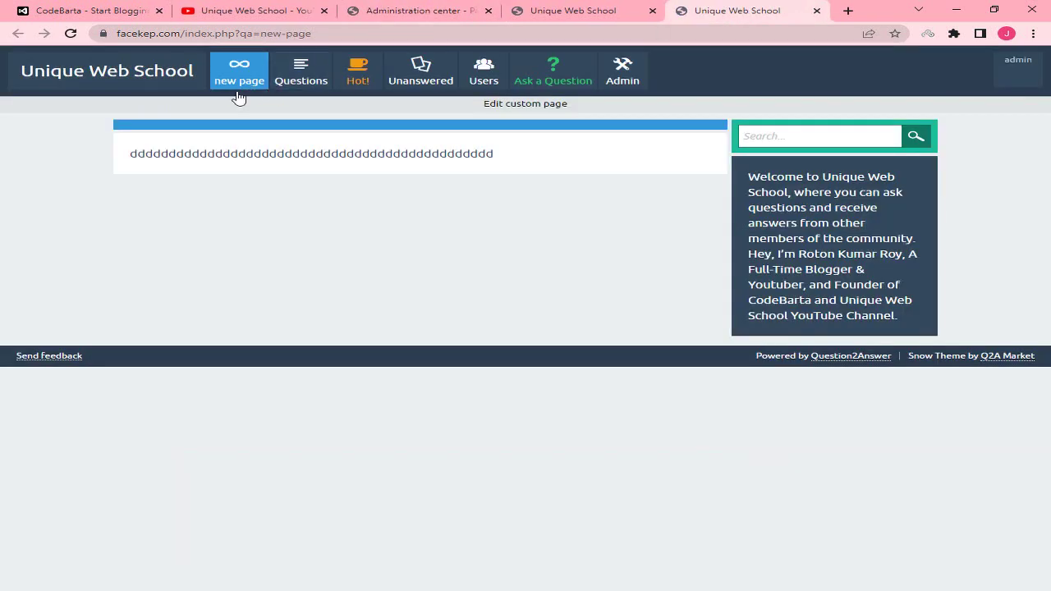
{"action": "left_click", "coordinate": [817, 10]}
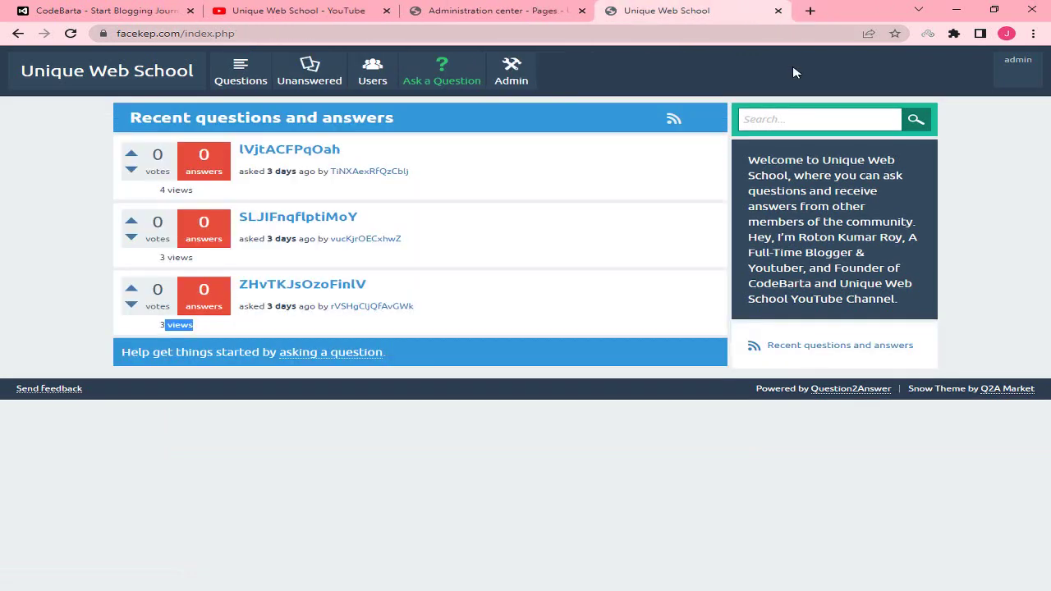
{"action": "left_click", "coordinate": [498, 8]}
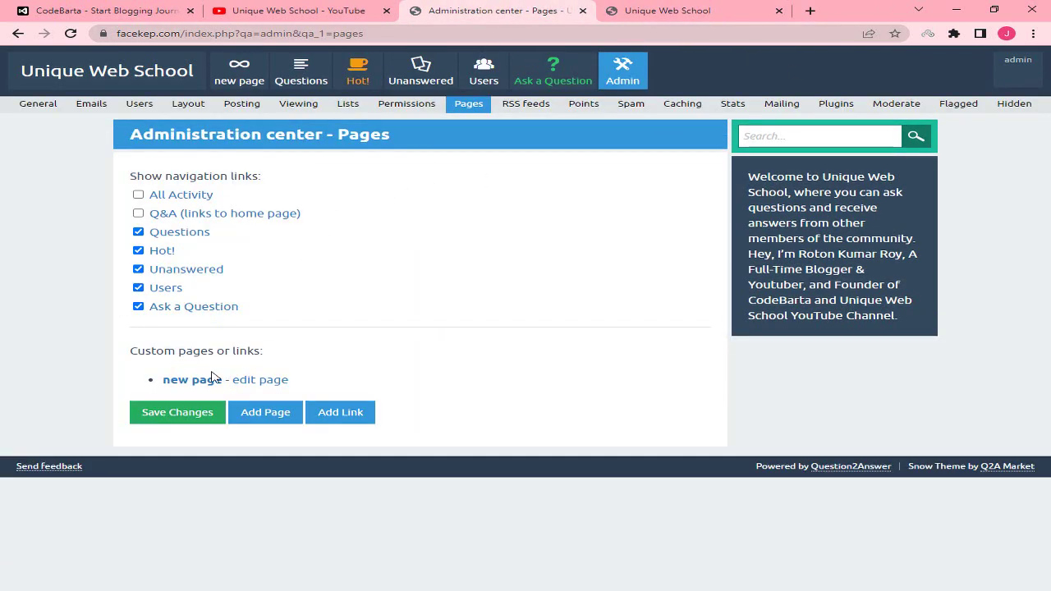
- Open the custom page "new page" for editing, review its options and leave without saving
{"action": "left_click", "coordinate": [261, 379]}
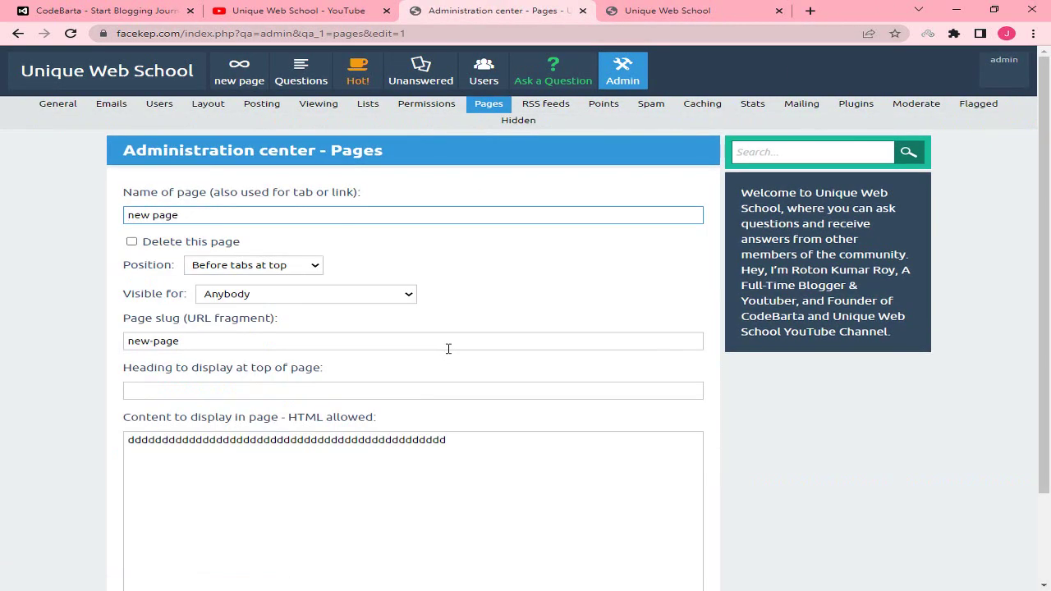
{"action": "scroll", "coordinate": [365, 363], "scroll_direction": "down", "scroll_amount": 2}
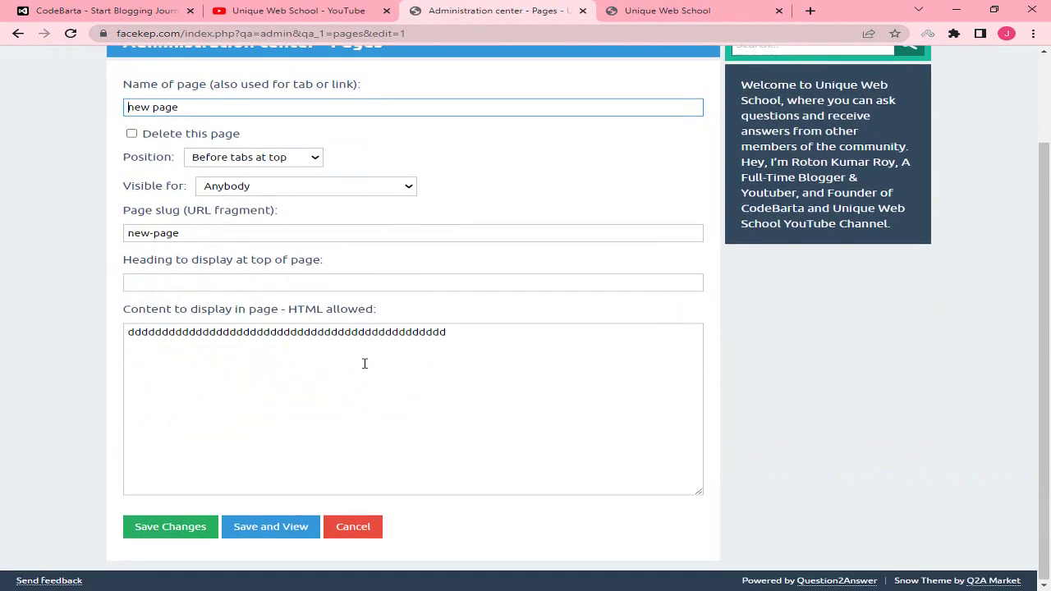
{"action": "left_click", "coordinate": [360, 530]}
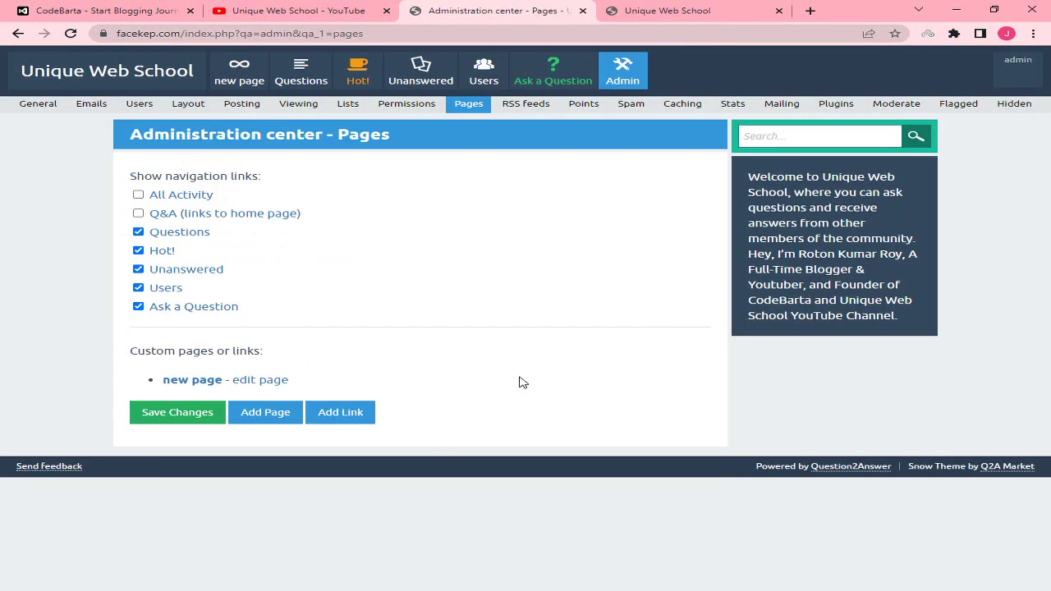
{"action": "left_click", "coordinate": [364, 416]}
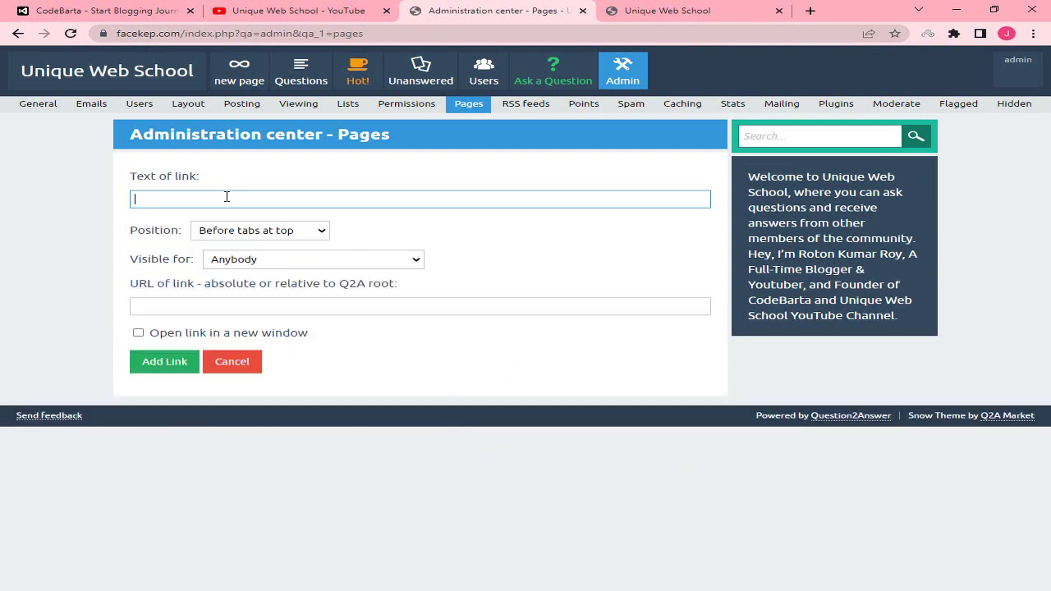
{"action": "type", "text": "ggggggg"}
{"action": "left_click", "coordinate": [206, 306]}
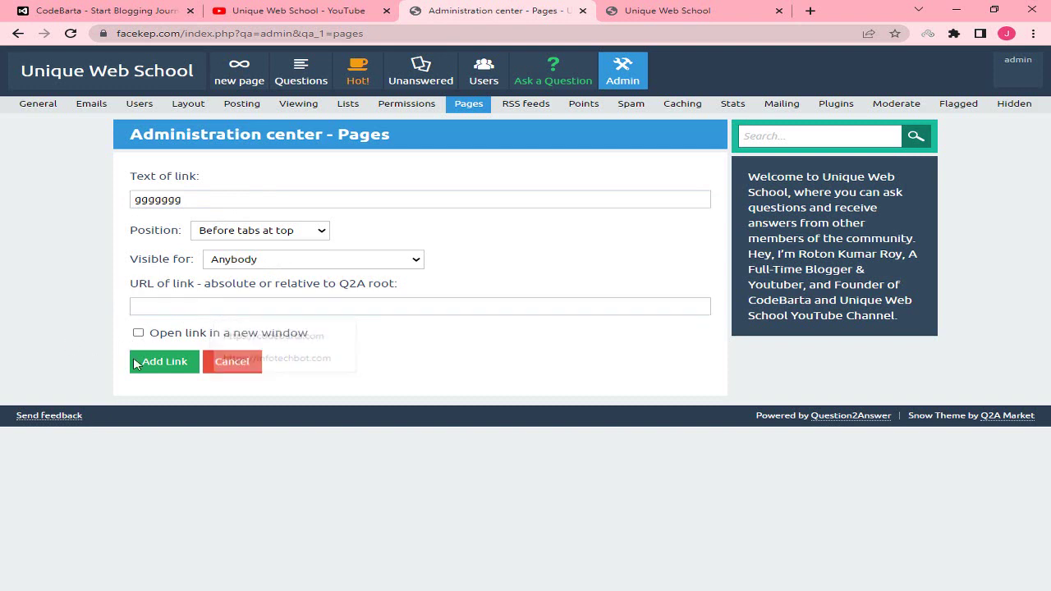
{"action": "left_click", "coordinate": [243, 362]}
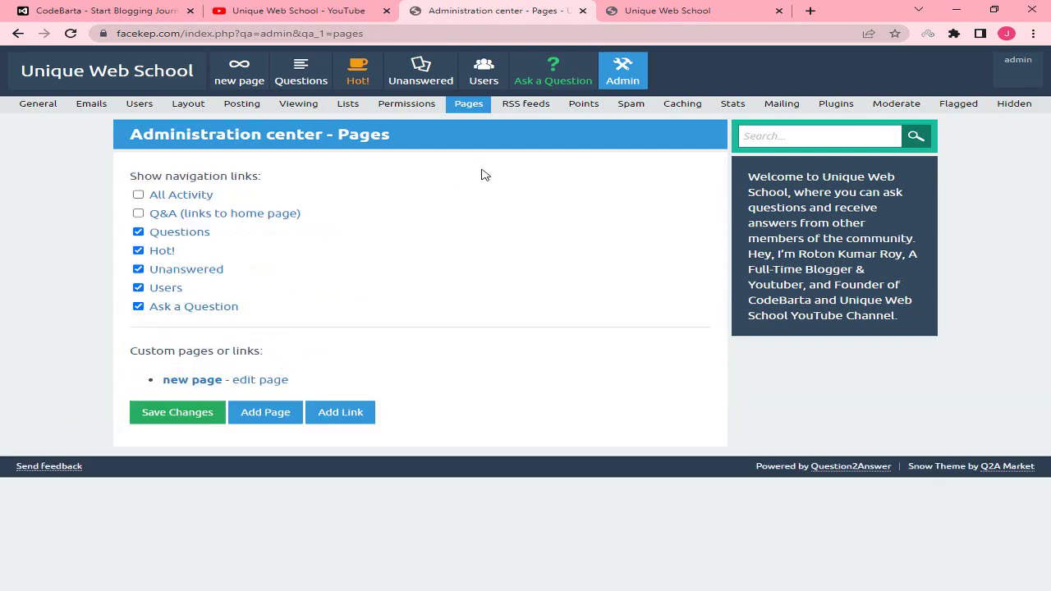
- Open the RSS feeds settings and review the feed options for recent questions, answers, activity and hot questions
{"action": "left_click", "coordinate": [526, 113]}
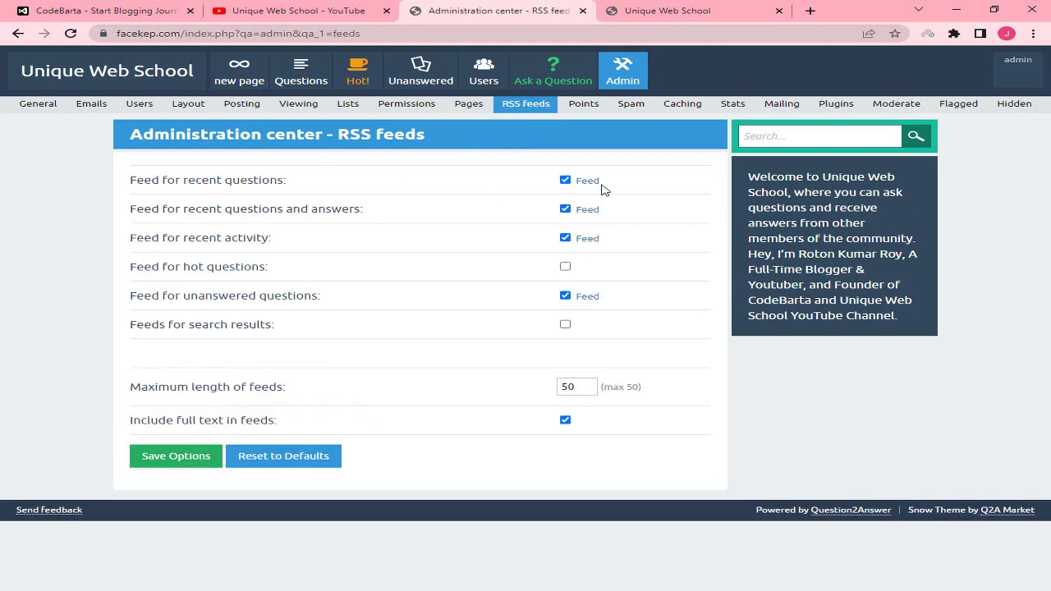
{"action": "left_click_drag", "start_coordinate": [155, 210], "coordinate": [184, 210]}
{"action": "left_click_drag", "start_coordinate": [311, 209], "coordinate": [325, 209]}
{"action": "left_click", "coordinate": [168, 236]}
{"action": "left_click", "coordinate": [567, 266]}
- Open the Points settings and examine the points for posting, selected answers, votes and vote limits on questions, answers and comments
{"action": "left_click", "coordinate": [584, 105]}
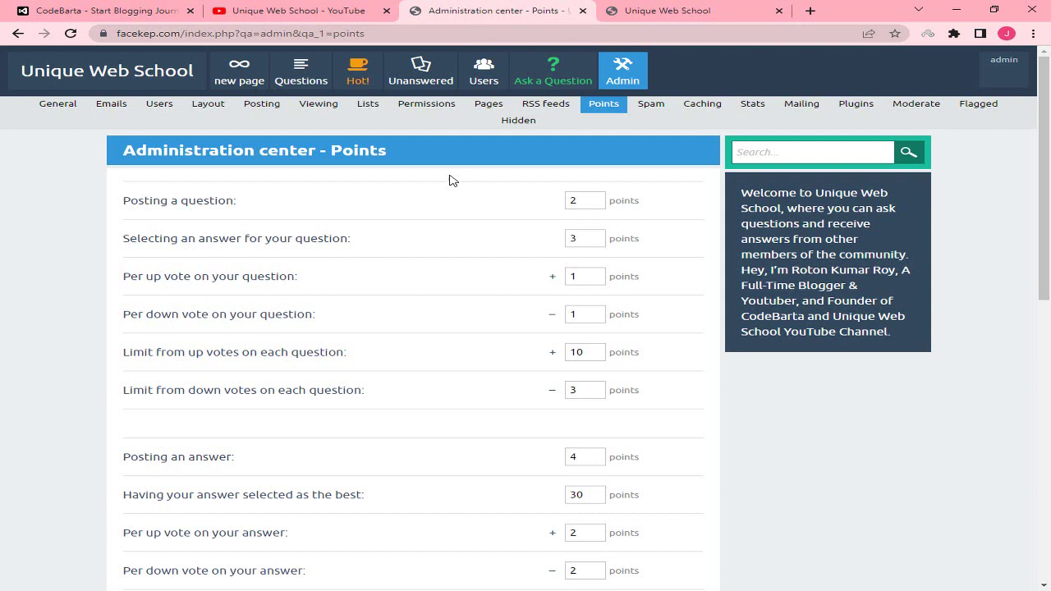
{"action": "left_click", "coordinate": [585, 202]}
{"action": "left_click", "coordinate": [583, 237]}
{"action": "scroll", "coordinate": [580, 305], "scroll_direction": "down", "scroll_amount": 3}
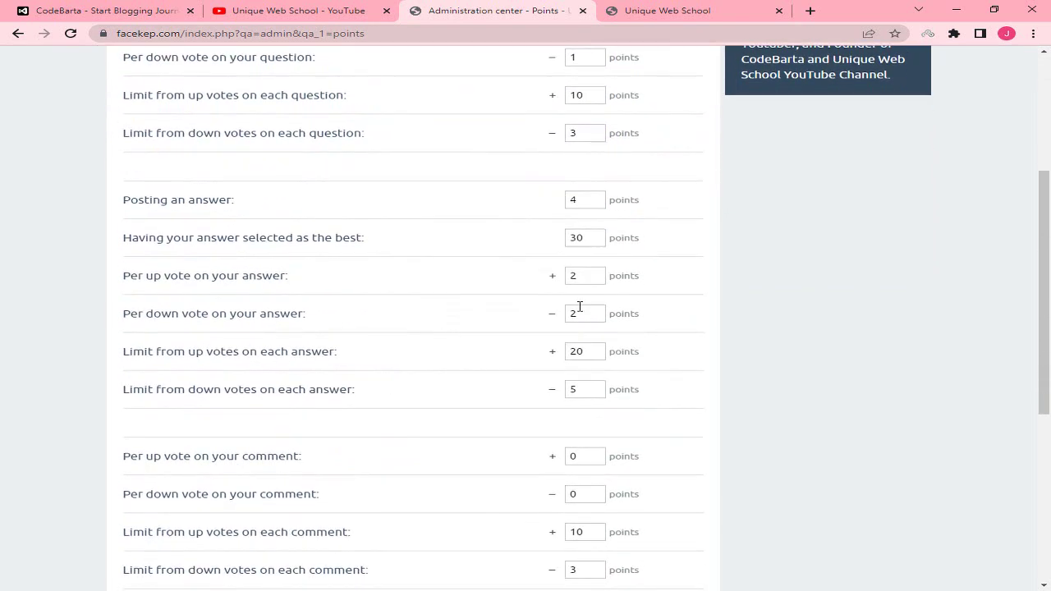
{"action": "scroll", "coordinate": [481, 258], "scroll_direction": "up", "scroll_amount": 3}
{"action": "left_click_drag", "start_coordinate": [172, 386], "coordinate": [476, 375]}
{"action": "left_click", "coordinate": [477, 376]}
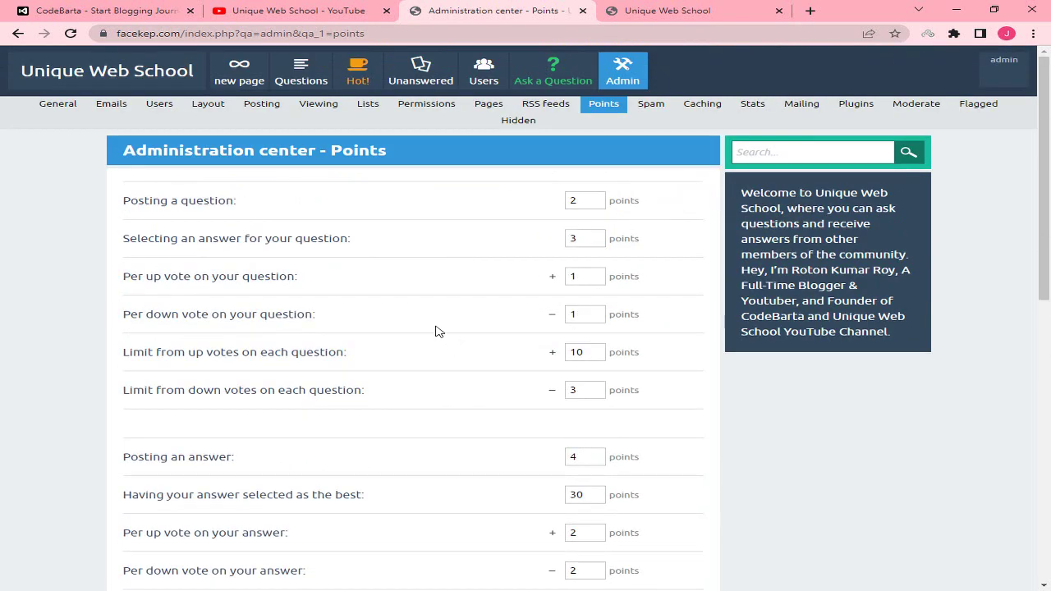
{"action": "scroll", "coordinate": [437, 329], "scroll_direction": "down", "scroll_amount": 3}
{"action": "scroll", "coordinate": [438, 328], "scroll_direction": "down", "scroll_amount": 5}
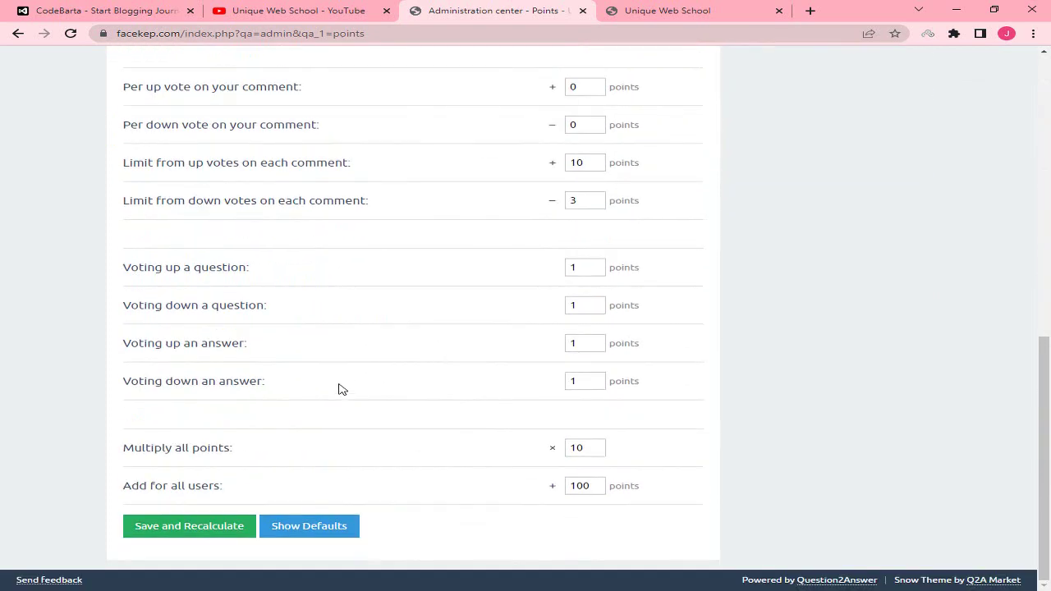
{"action": "scroll", "coordinate": [353, 351], "scroll_direction": "up", "scroll_amount": 3}
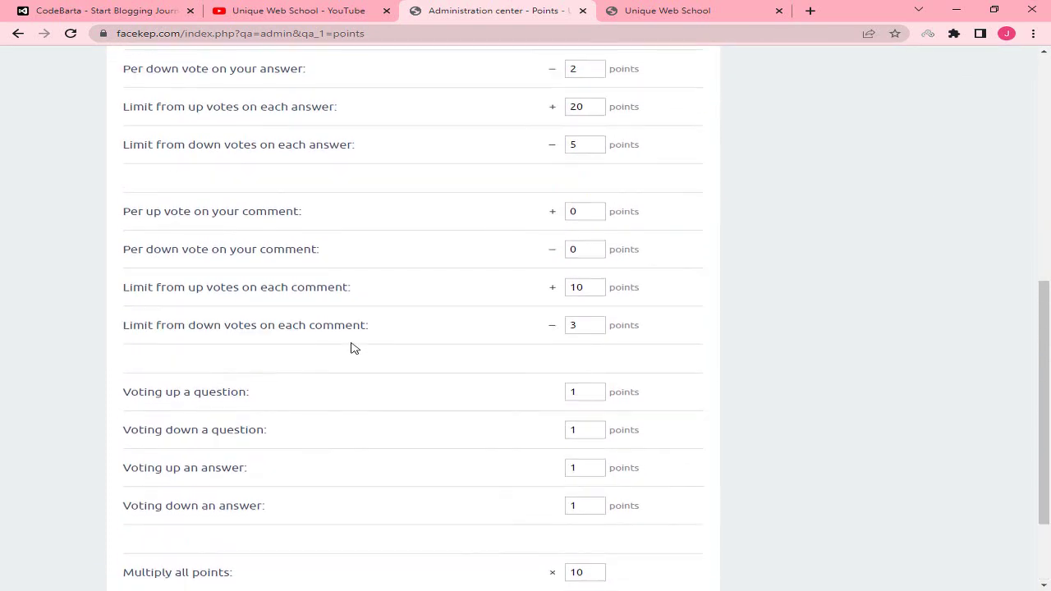
{"action": "scroll", "coordinate": [349, 352], "scroll_direction": "up", "scroll_amount": 4}
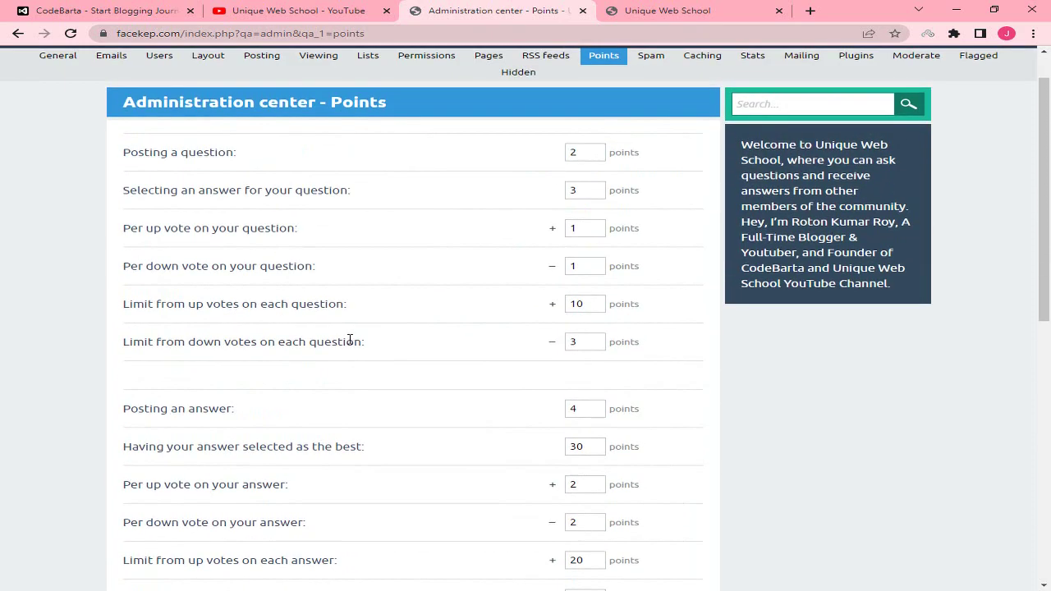
{"action": "scroll", "coordinate": [351, 342], "scroll_direction": "up", "scroll_amount": 1}
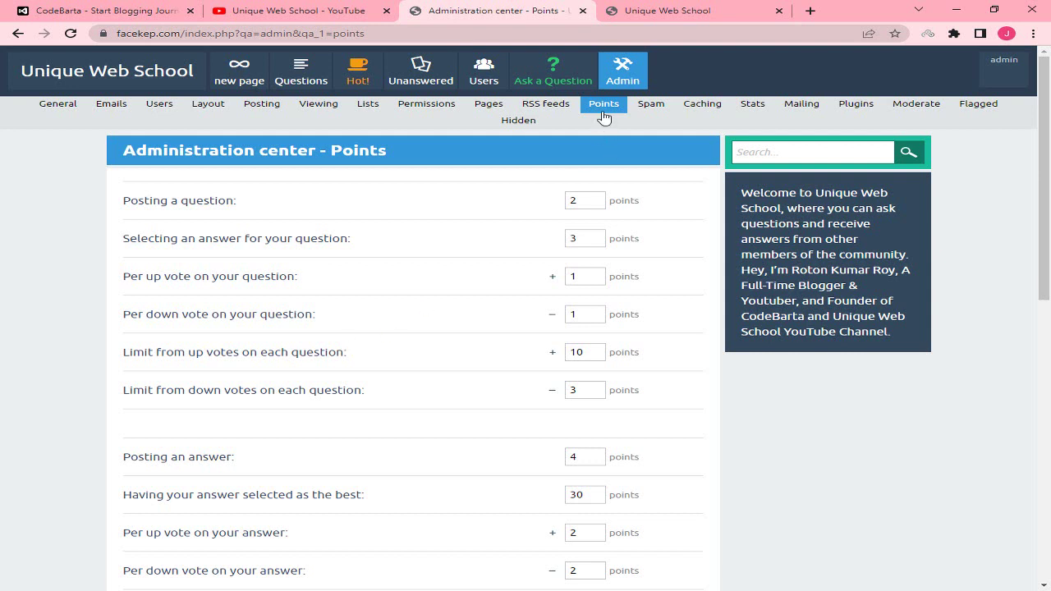
- Open the Spam settings and turn on the requirement that all new users must confirm their email
{"action": "left_click", "coordinate": [648, 113]}
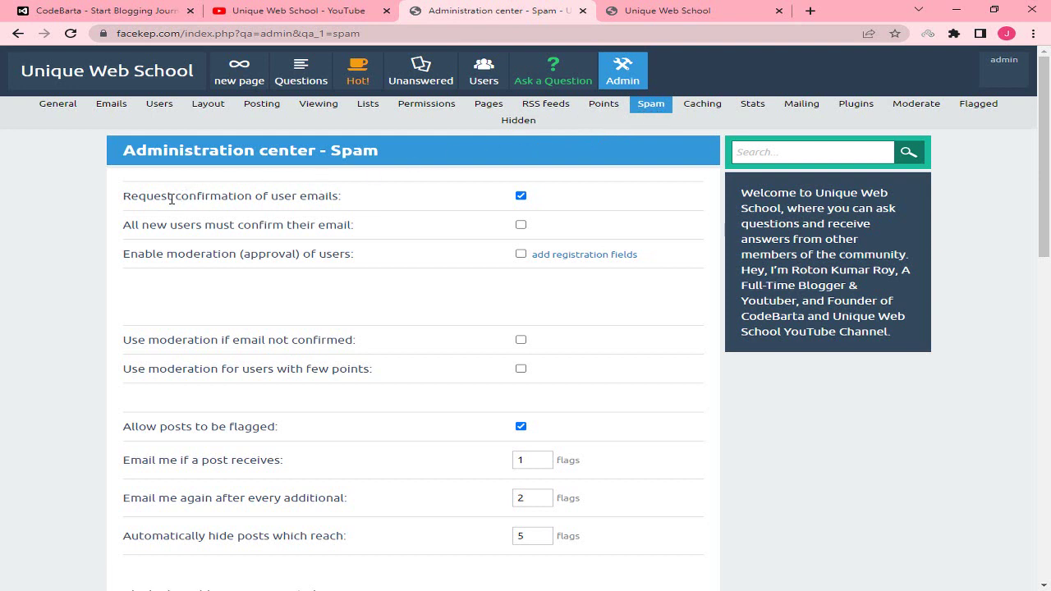
{"action": "left_click_drag", "start_coordinate": [171, 198], "coordinate": [534, 196]}
{"action": "left_click", "coordinate": [287, 195]}
{"action": "left_click_drag", "start_coordinate": [129, 225], "coordinate": [197, 227]}
{"action": "left_click", "coordinate": [212, 227]}
{"action": "left_click", "coordinate": [521, 225]}
- Review the Spam options for user moderation, post flagging, blocked IP addresses and rate limits
{"action": "left_click_drag", "start_coordinate": [128, 254], "coordinate": [234, 256]}
{"action": "left_click", "coordinate": [321, 254]}
{"action": "scroll", "coordinate": [182, 275], "scroll_direction": "down", "scroll_amount": 1}
{"action": "left_click_drag", "start_coordinate": [143, 278], "coordinate": [219, 276]}
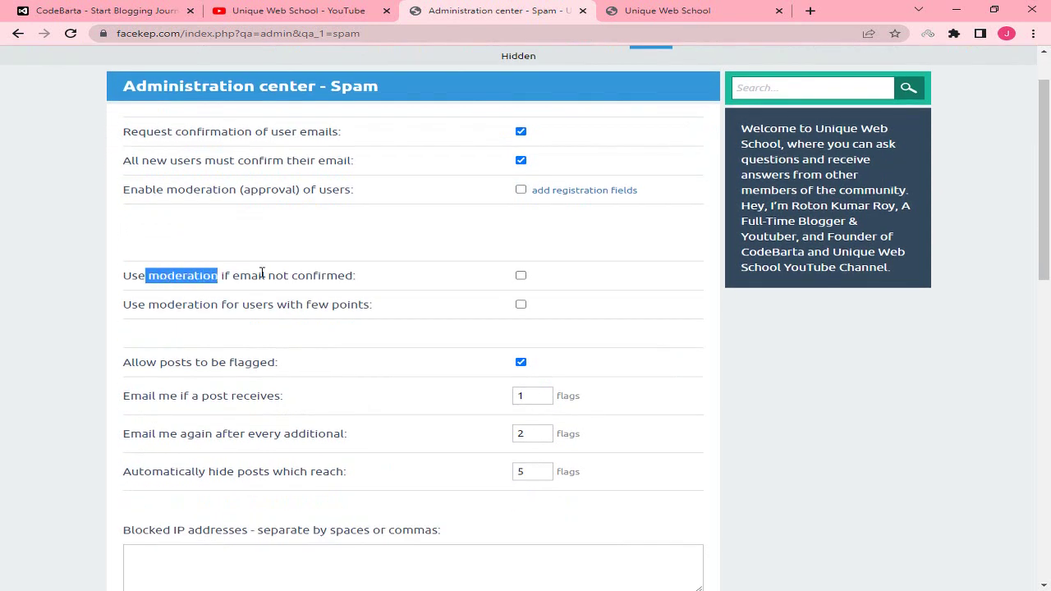
{"action": "left_click", "coordinate": [324, 275]}
{"action": "scroll", "coordinate": [287, 296], "scroll_direction": "down", "scroll_amount": 6}
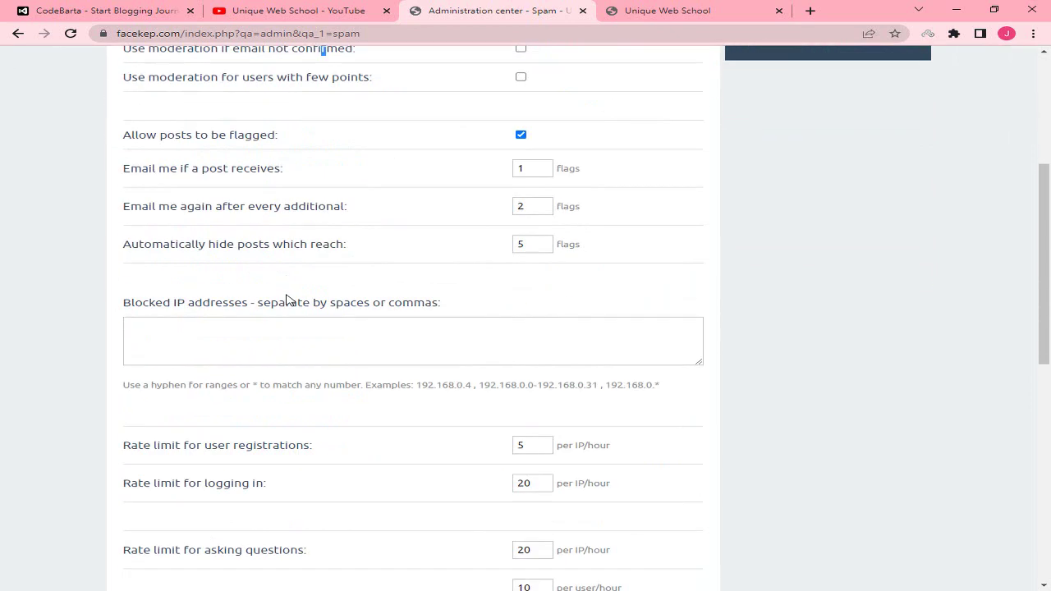
{"action": "scroll", "coordinate": [287, 306], "scroll_direction": "down", "scroll_amount": 3}
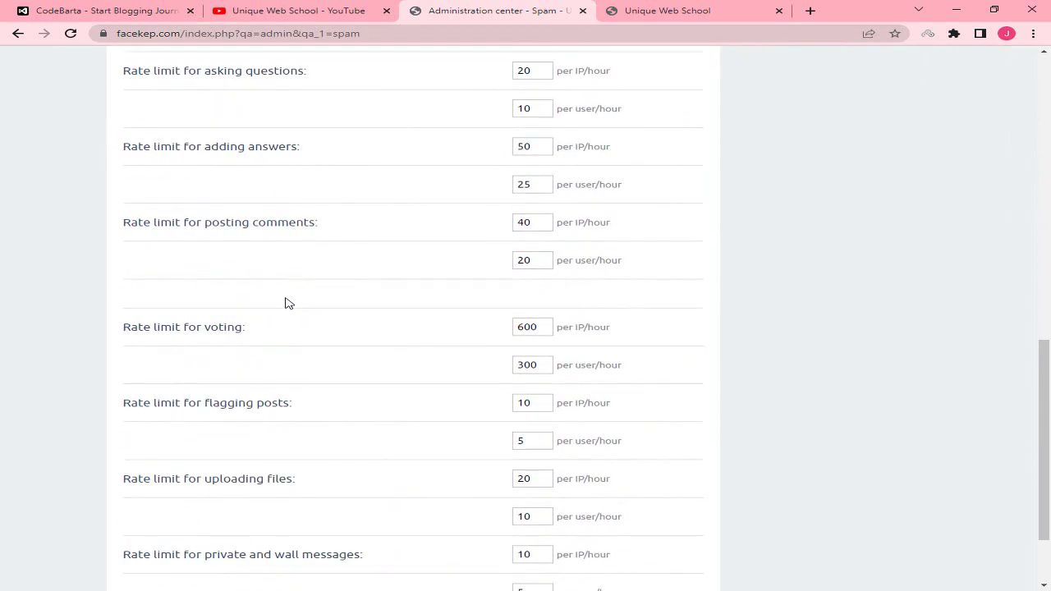
{"action": "scroll", "coordinate": [296, 328], "scroll_direction": "down", "scroll_amount": 1}
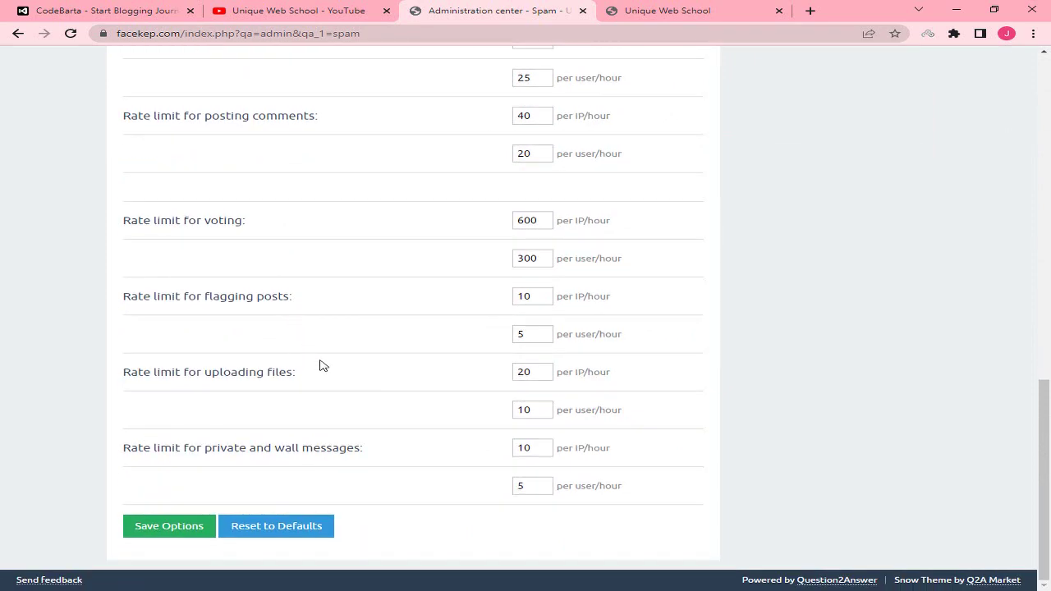
{"action": "scroll", "coordinate": [244, 203], "scroll_direction": "up", "scroll_amount": 4}
{"action": "scroll", "coordinate": [238, 202], "scroll_direction": "up", "scroll_amount": 3}
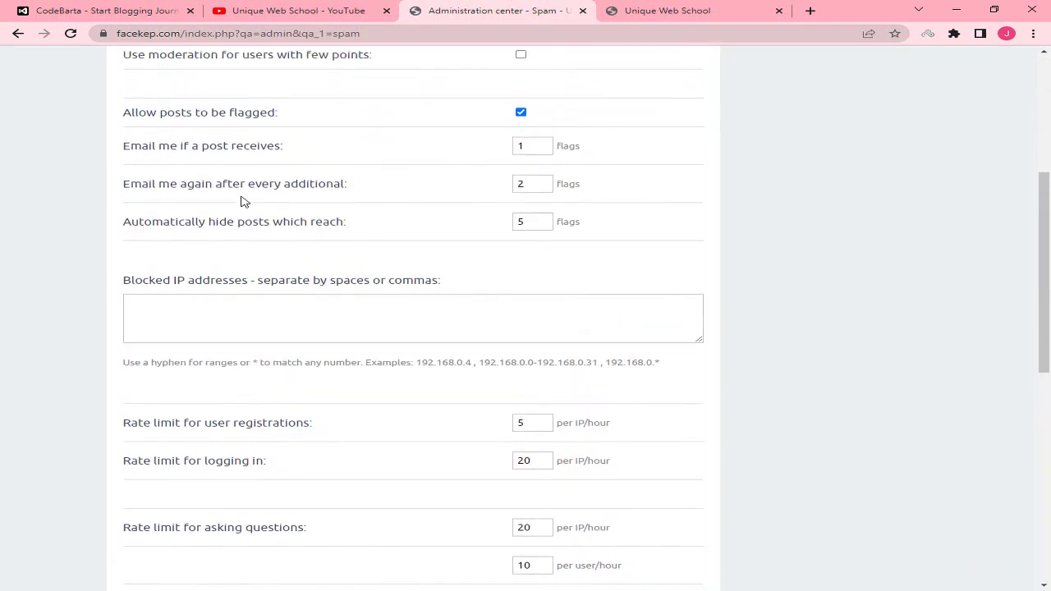
{"action": "scroll", "coordinate": [220, 203], "scroll_direction": "up", "scroll_amount": 1}
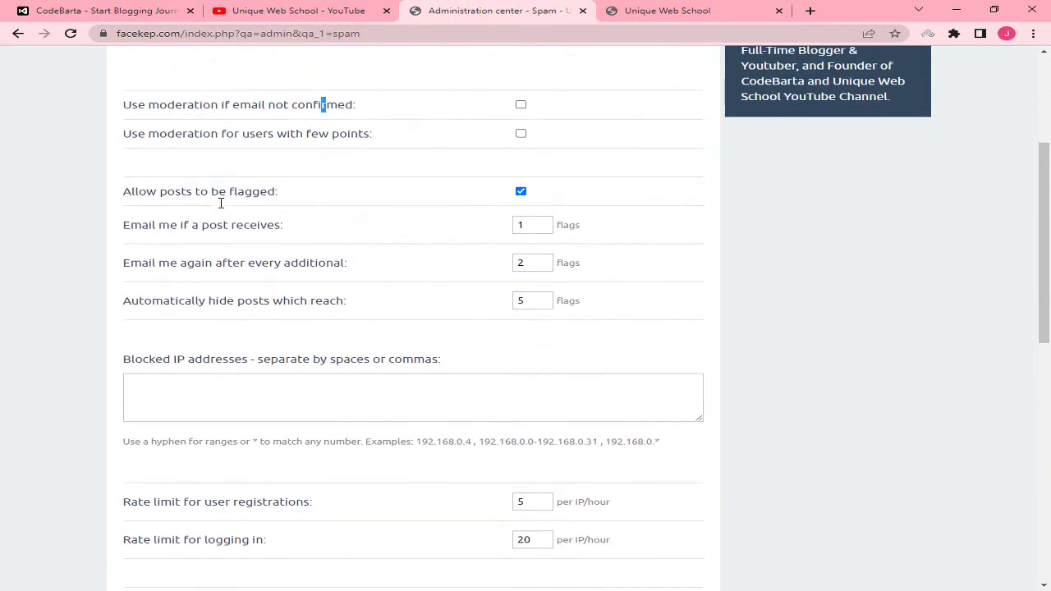
{"action": "scroll", "coordinate": [206, 211], "scroll_direction": "up", "scroll_amount": 2}
{"action": "left_click_drag", "start_coordinate": [160, 147], "coordinate": [258, 265]}
{"action": "left_click", "coordinate": [259, 275]}
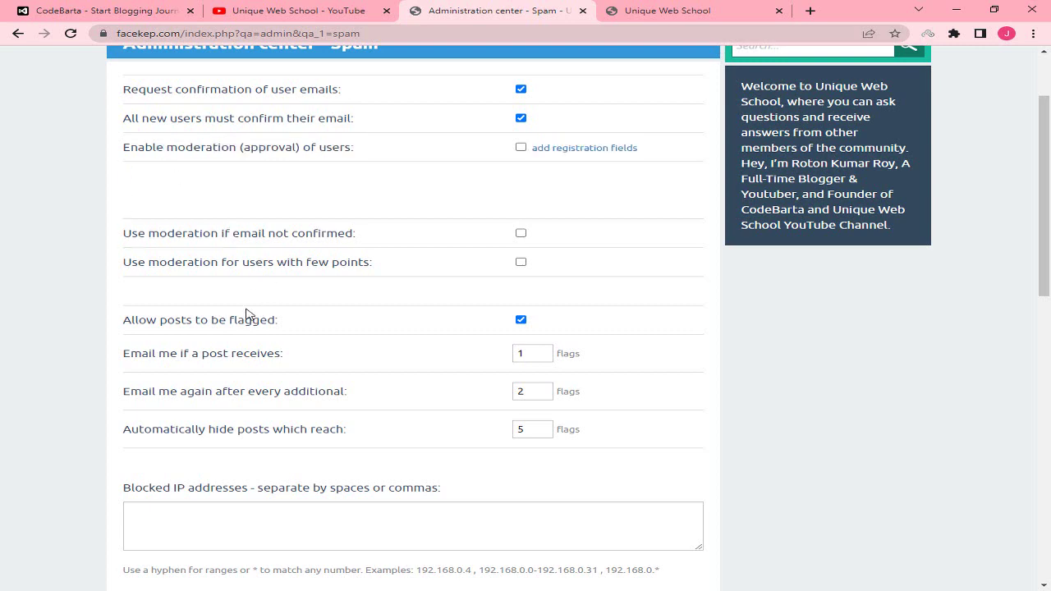
{"action": "scroll", "coordinate": [243, 324], "scroll_direction": "down", "scroll_amount": 2}
{"action": "scroll", "coordinate": [247, 271], "scroll_direction": "up", "scroll_amount": 4}
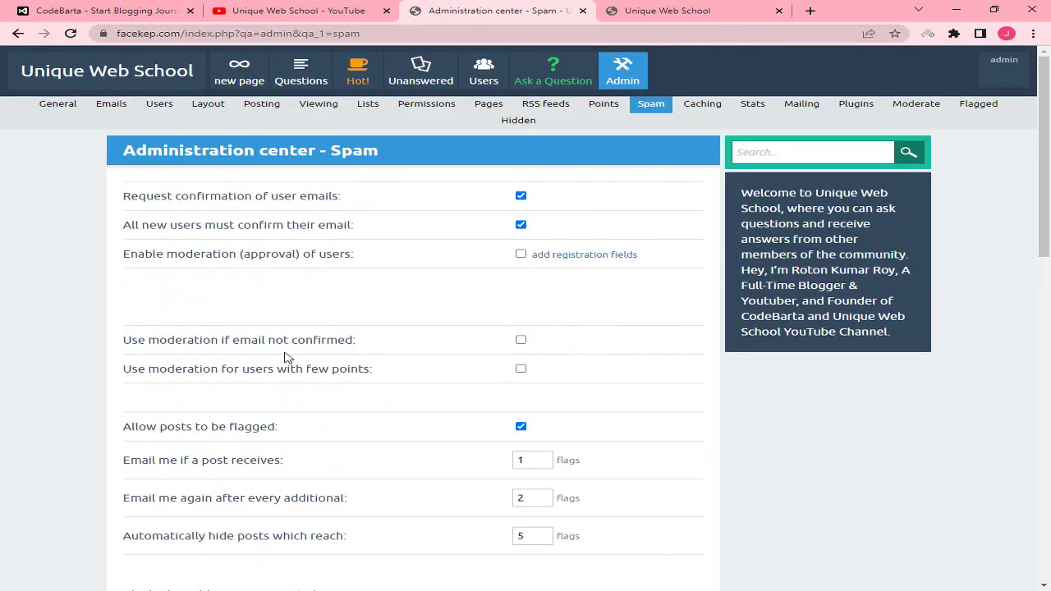
{"action": "scroll", "coordinate": [216, 284], "scroll_direction": "down", "scroll_amount": 5}
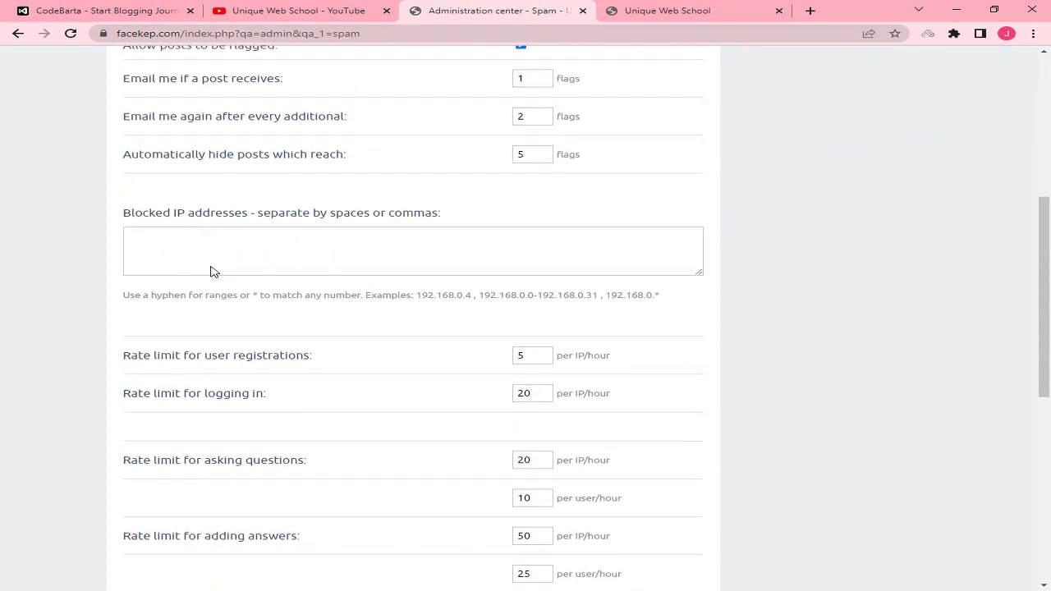
{"action": "scroll", "coordinate": [212, 271], "scroll_direction": "up", "scroll_amount": 5}
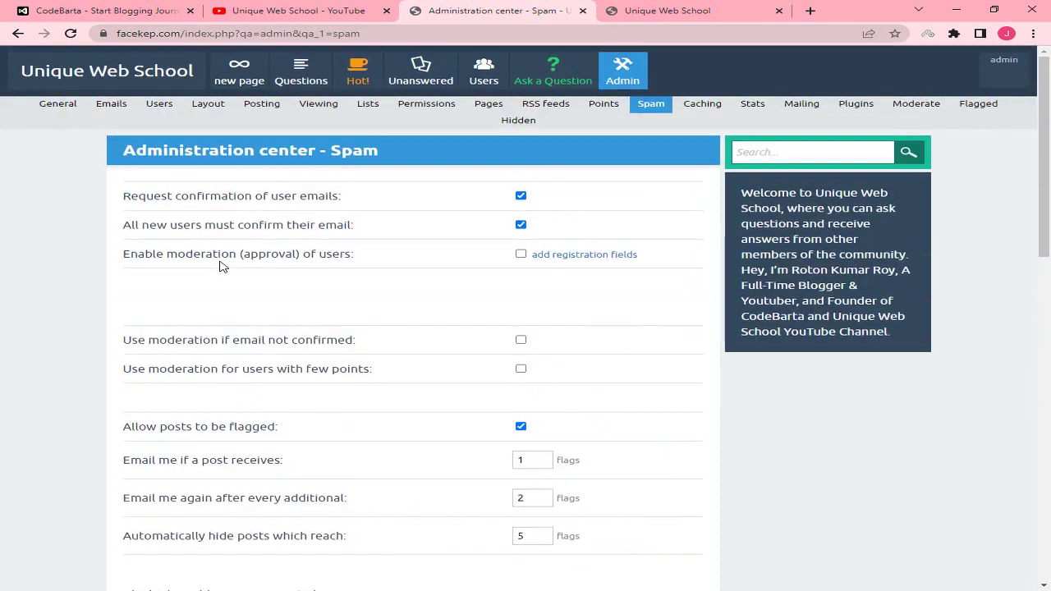
- Open the Caching settings, enable caching with the Filesystem driver and save the options
{"action": "left_click", "coordinate": [700, 107]}
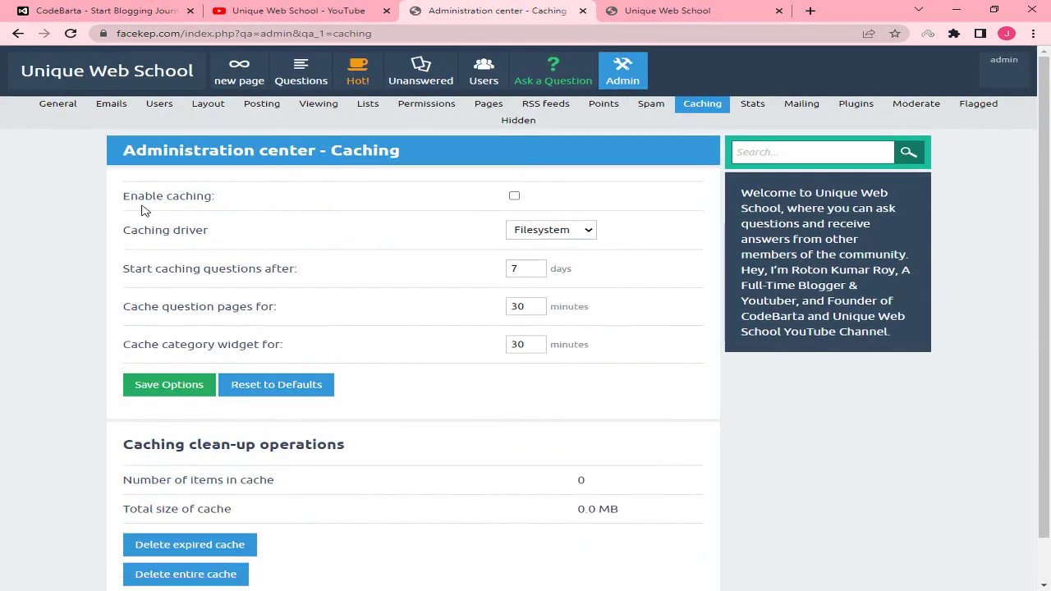
{"action": "left_click", "coordinate": [514, 195]}
{"action": "left_click_drag", "start_coordinate": [138, 233], "coordinate": [284, 233]}
{"action": "left_click", "coordinate": [287, 234]}
{"action": "left_click", "coordinate": [587, 232]}
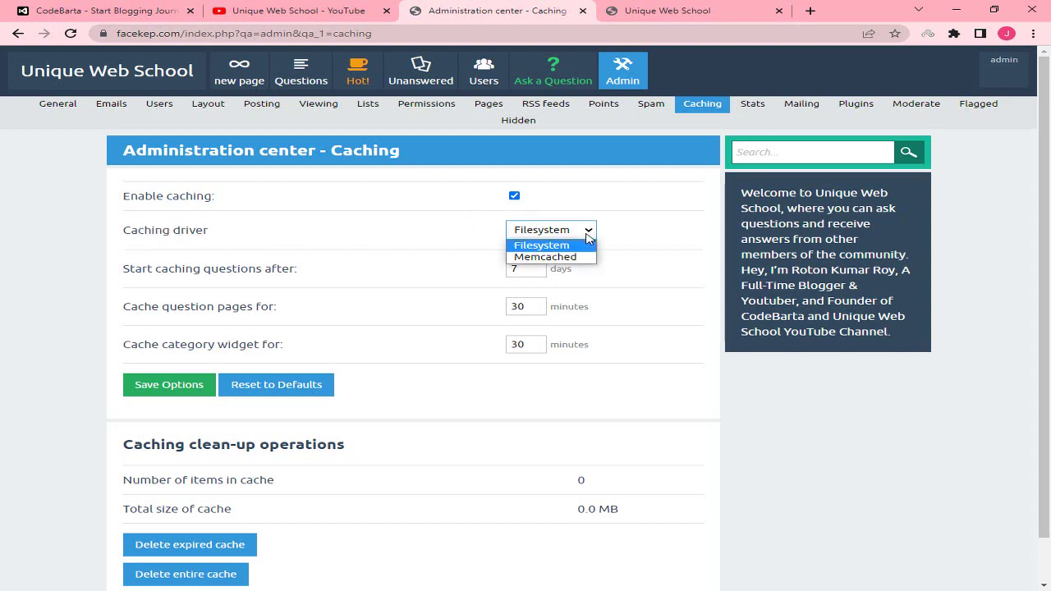
{"action": "left_click", "coordinate": [586, 234]}
{"action": "scroll", "coordinate": [500, 281], "scroll_direction": "down", "scroll_amount": 1}
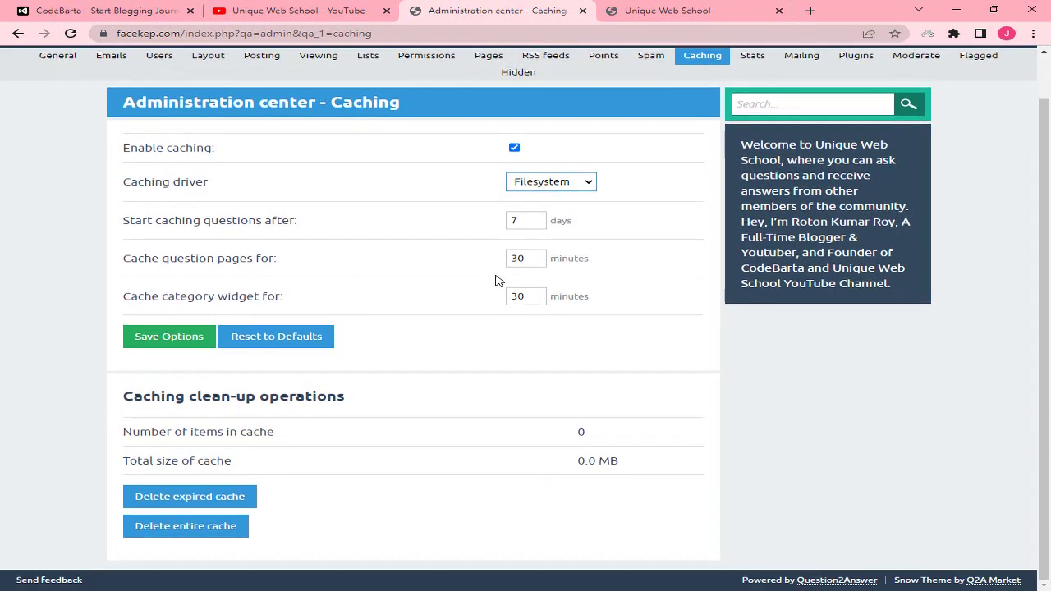
{"action": "left_click", "coordinate": [154, 346]}
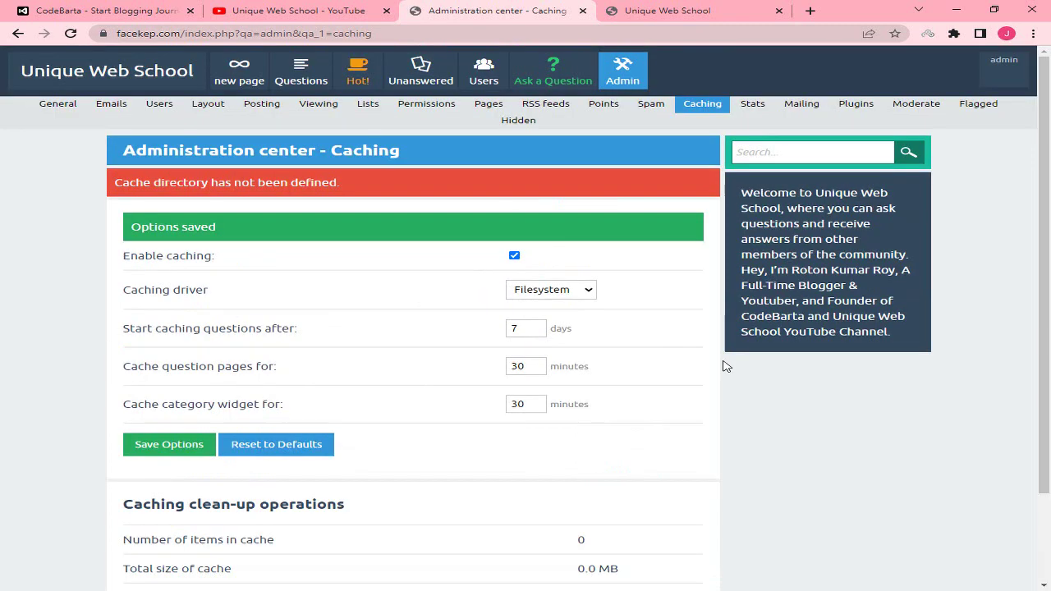
{"action": "left_click_drag", "start_coordinate": [124, 182], "coordinate": [182, 183]}
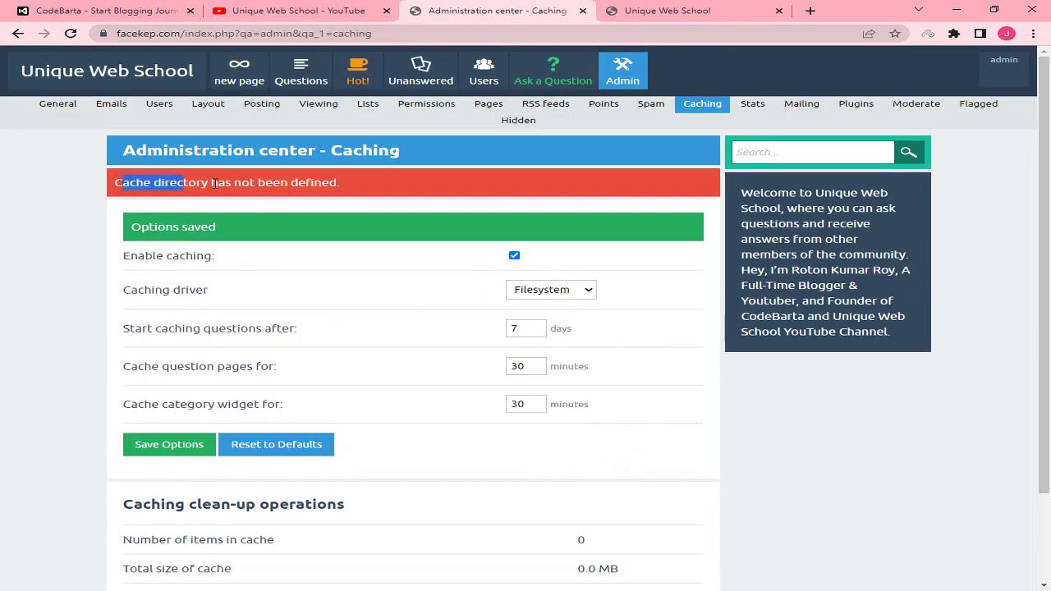
{"action": "left_click", "coordinate": [214, 182]}
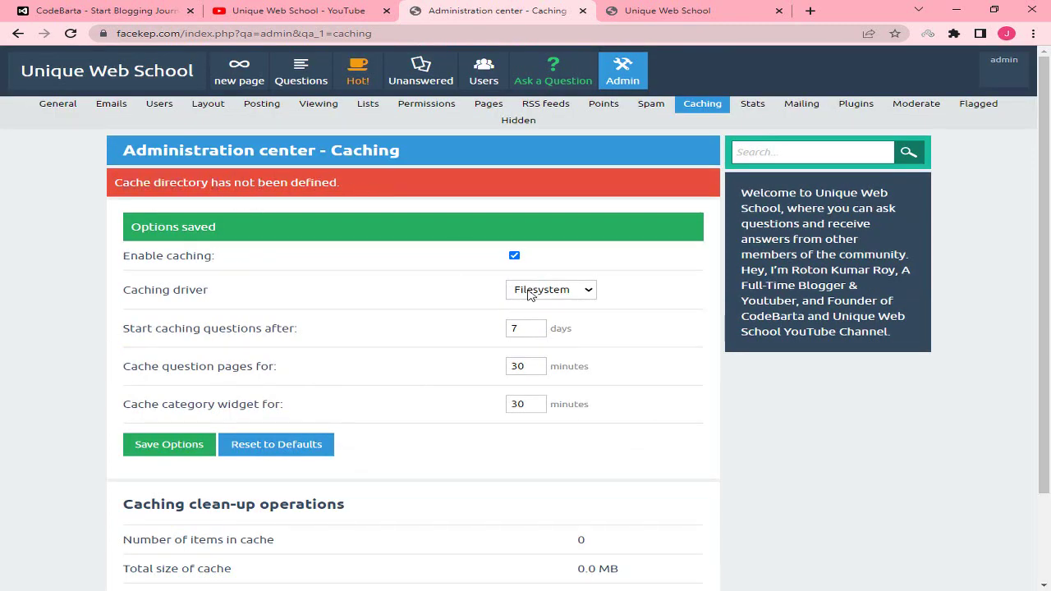
- Change the caching driver to Memcached, save the options and read the resulting message
{"action": "left_click", "coordinate": [532, 291]}
{"action": "left_click", "coordinate": [547, 317]}
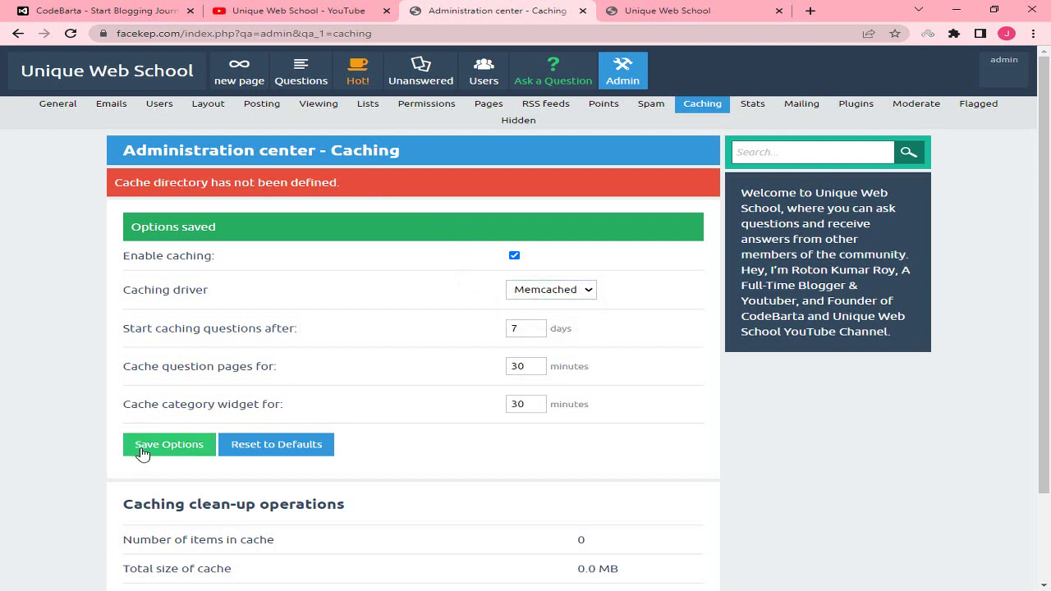
{"action": "left_click", "coordinate": [143, 450]}
{"action": "left_click_drag", "start_coordinate": [140, 182], "coordinate": [446, 190]}
{"action": "left_click", "coordinate": [329, 184]}
- Set the caching driver back to Filesystem, disable caching and save the options
{"action": "left_click", "coordinate": [536, 297]}
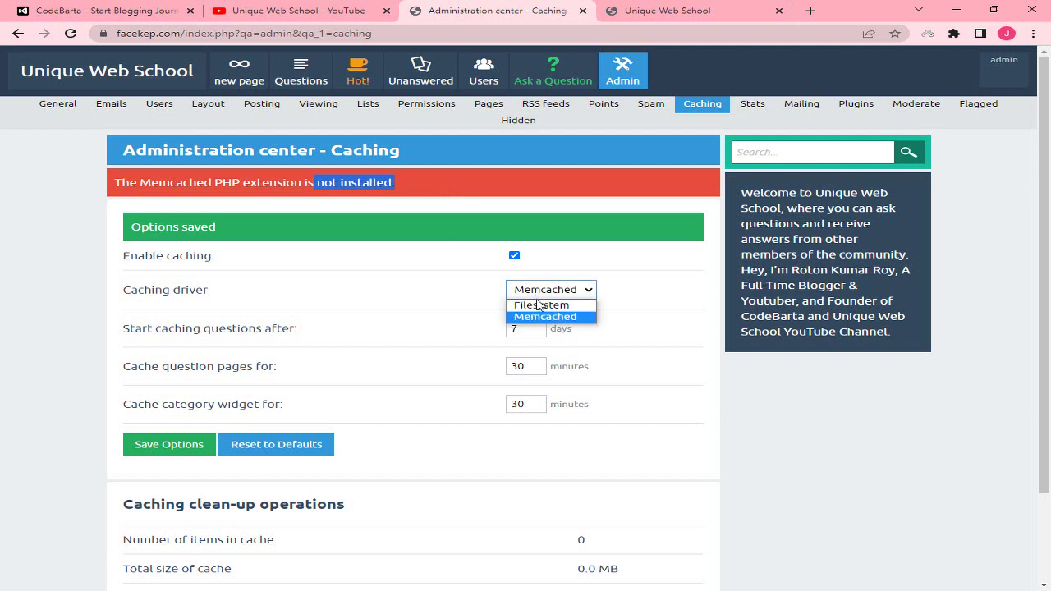
{"action": "left_click", "coordinate": [541, 302]}
{"action": "left_click", "coordinate": [178, 445]}
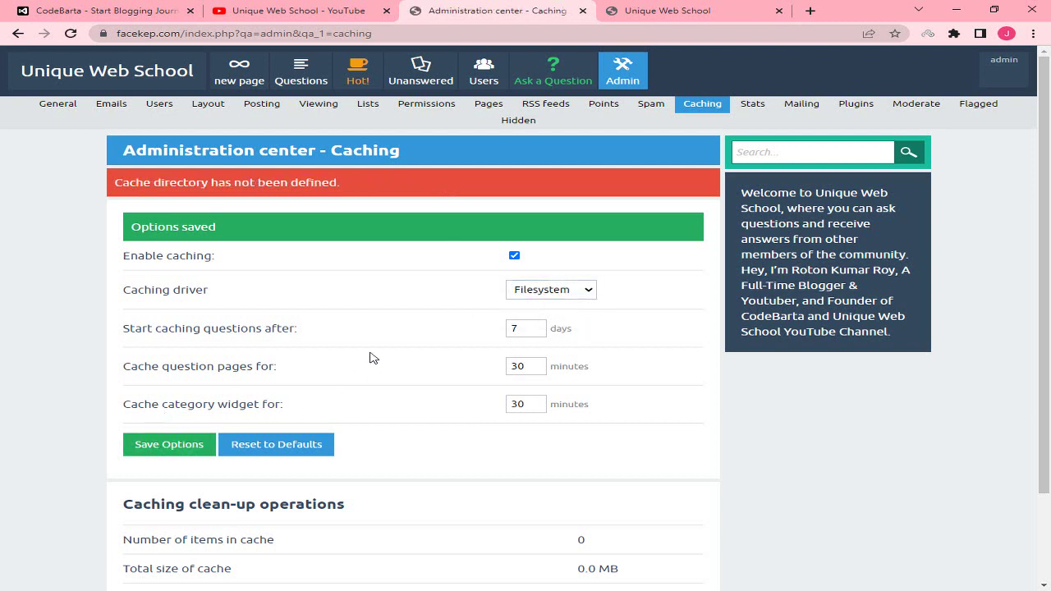
{"action": "left_click", "coordinate": [514, 256]}
{"action": "left_click", "coordinate": [170, 451]}
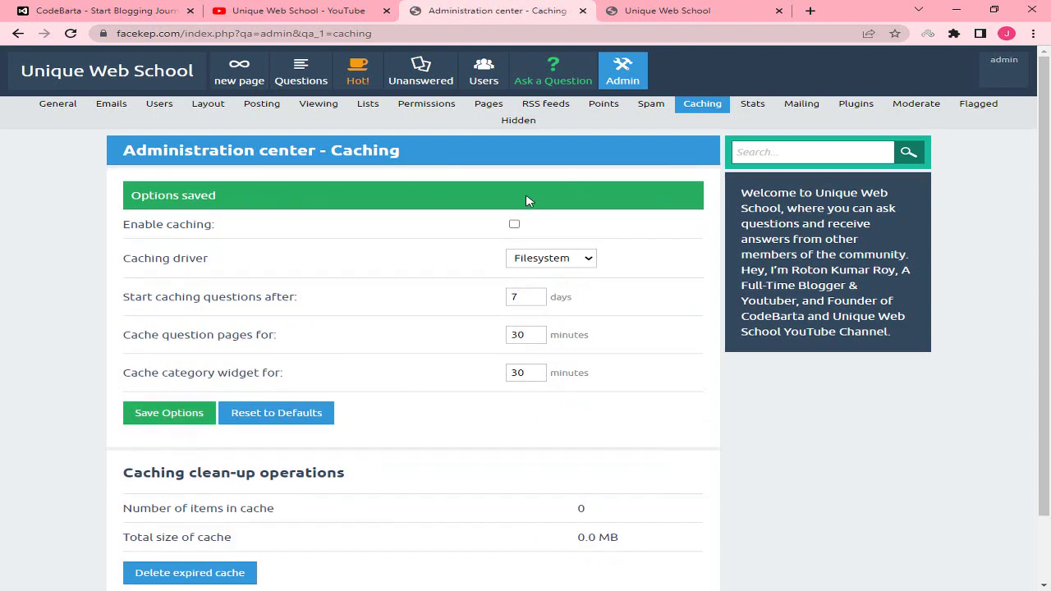
- Delete the expired cache using the caching clean-up operations
{"action": "scroll", "coordinate": [321, 282], "scroll_direction": "down", "scroll_amount": 1}
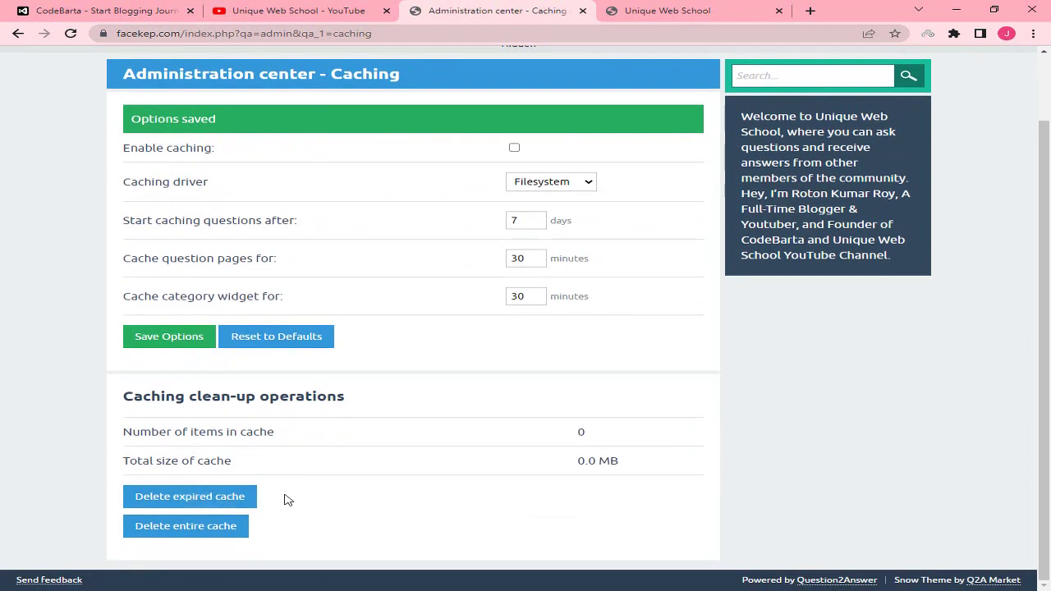
{"action": "left_click", "coordinate": [219, 498]}
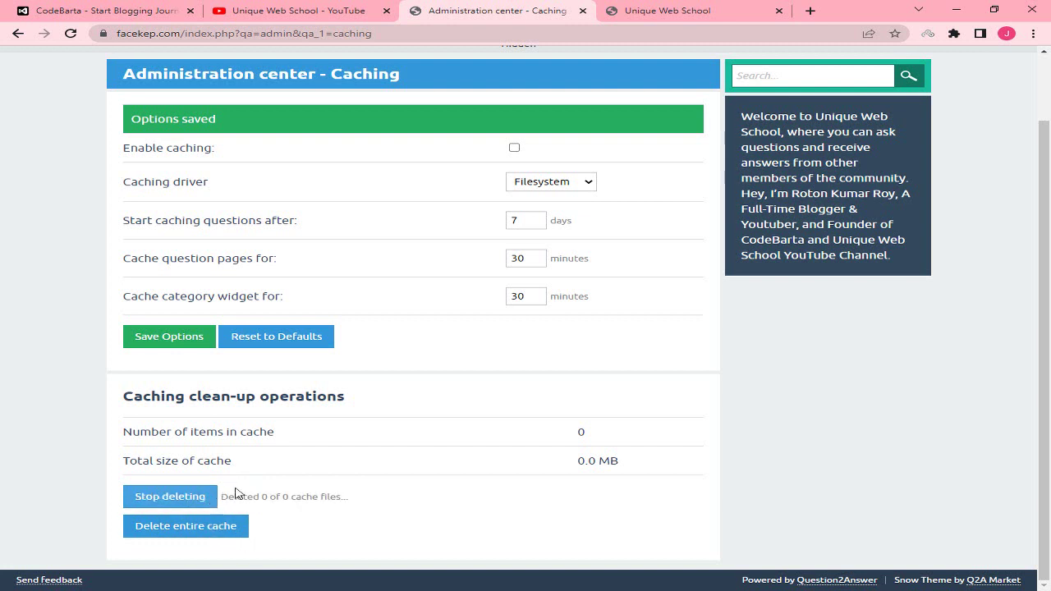
{"action": "left_click_drag", "start_coordinate": [423, 501], "coordinate": [277, 498]}
{"action": "scroll", "coordinate": [394, 270], "scroll_direction": "up", "scroll_amount": 2}
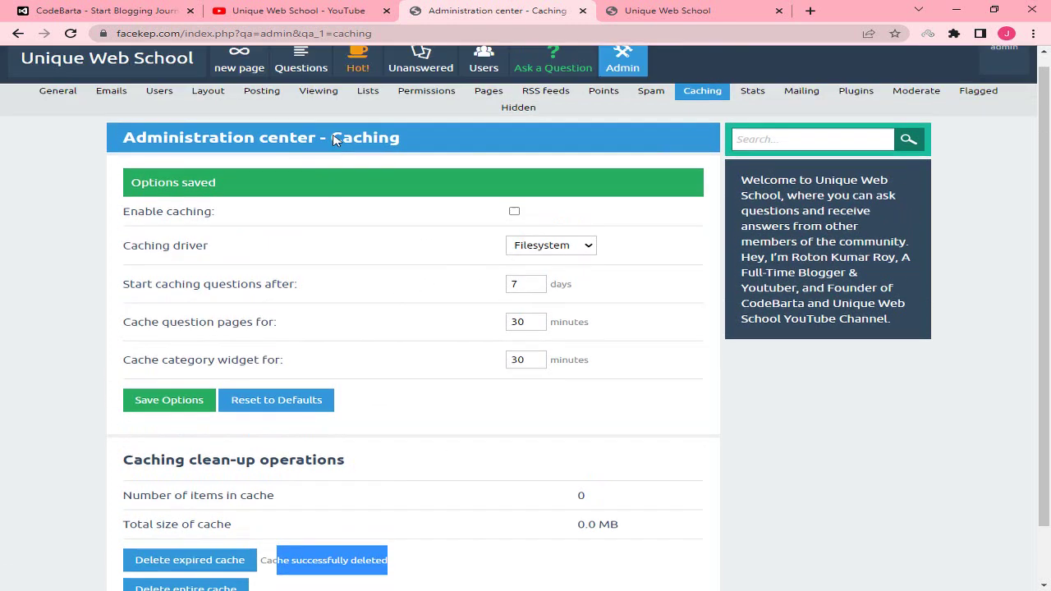
- Open the Stats page and examine the software and database versions, content and user totals, and database clean-up operations
{"action": "left_click", "coordinate": [754, 105]}
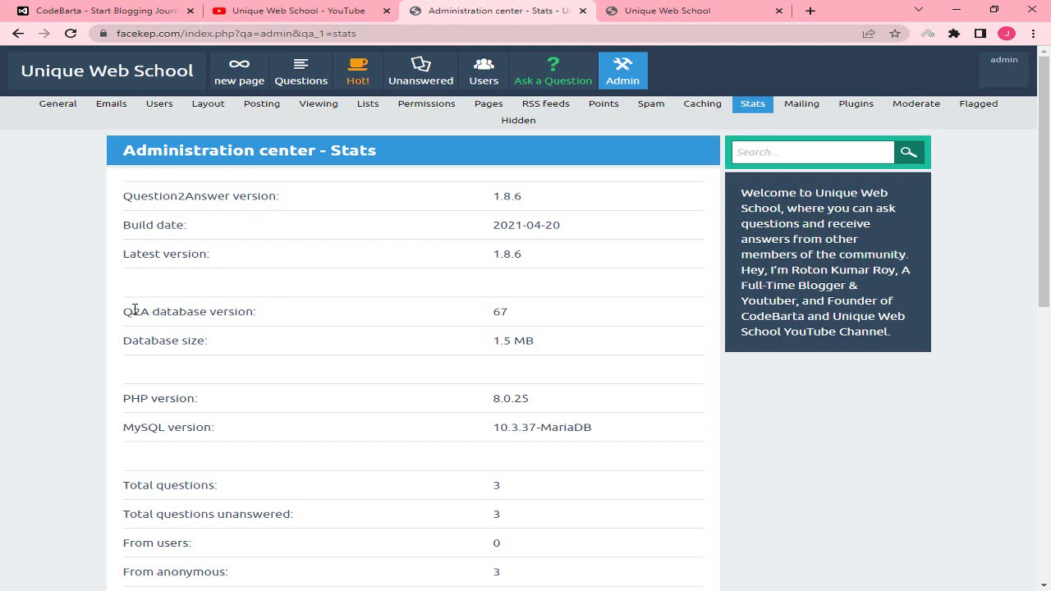
{"action": "left_click_drag", "start_coordinate": [124, 309], "coordinate": [267, 319]}
{"action": "left_click", "coordinate": [251, 313]}
{"action": "double_click", "coordinate": [501, 310]}
{"action": "left_click", "coordinate": [622, 390]}
{"action": "scroll", "coordinate": [452, 219], "scroll_direction": "down", "scroll_amount": 7}
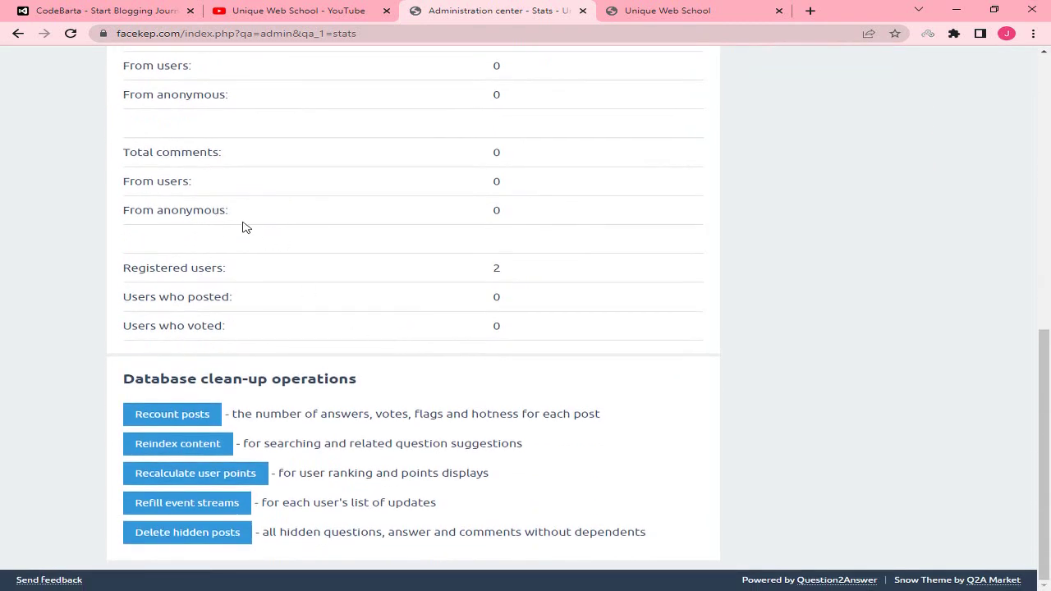
{"action": "scroll", "coordinate": [323, 242], "scroll_direction": "up", "scroll_amount": 6}
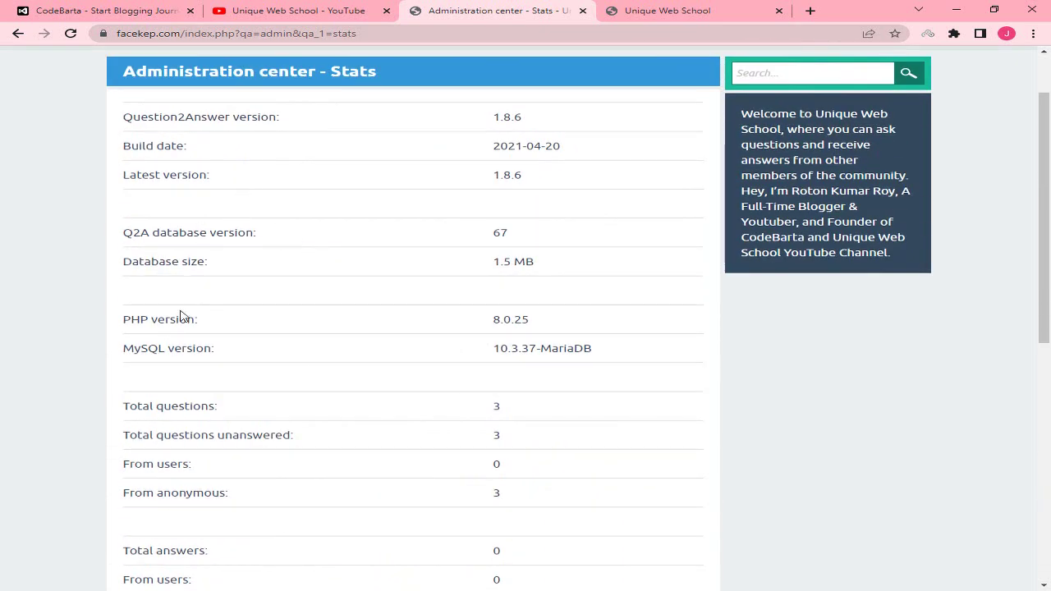
{"action": "left_click_drag", "start_coordinate": [126, 346], "coordinate": [481, 357]}
{"action": "left_click", "coordinate": [140, 319]}
{"action": "scroll", "coordinate": [493, 329], "scroll_direction": "up", "scroll_amount": 2}
{"action": "scroll", "coordinate": [477, 271], "scroll_direction": "down", "scroll_amount": 2}
{"action": "scroll", "coordinate": [474, 255], "scroll_direction": "up", "scroll_amount": 2}
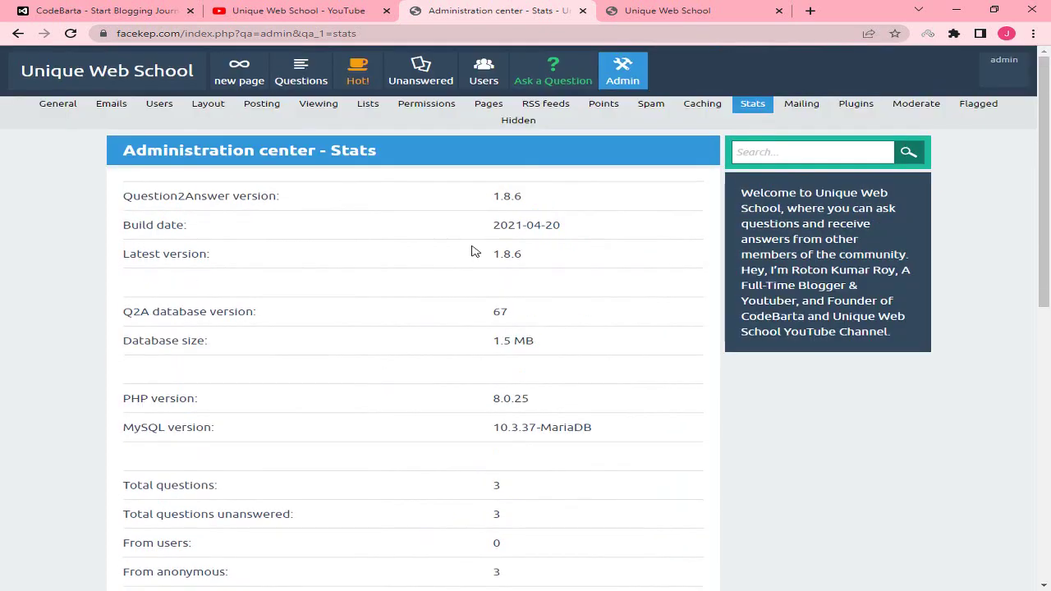
- Open the Mailing settings, enable mass mailings to all users and review the sender name and subject line
{"action": "left_click", "coordinate": [817, 107]}
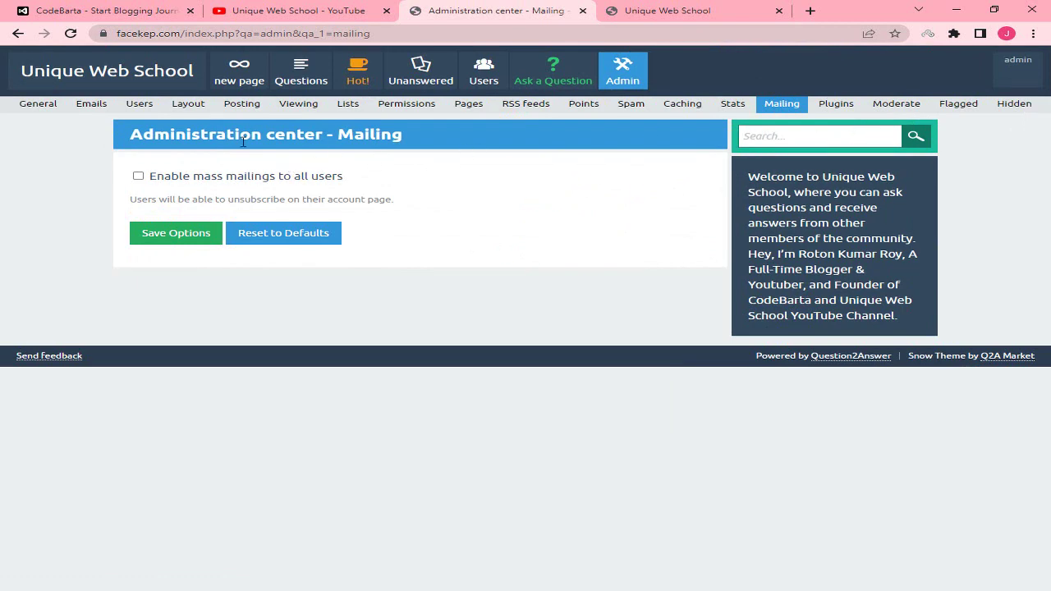
{"action": "left_click", "coordinate": [138, 176]}
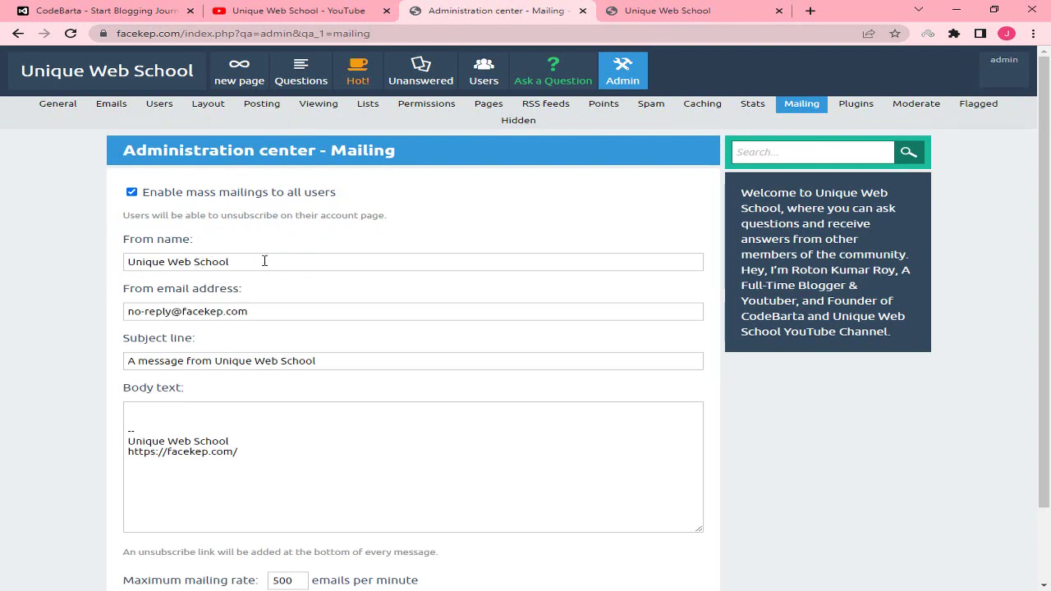
{"action": "left_click_drag", "start_coordinate": [262, 260], "coordinate": [45, 263]}
{"action": "left_click", "coordinate": [201, 253]}
{"action": "left_click_drag", "start_coordinate": [261, 265], "coordinate": [46, 280]}
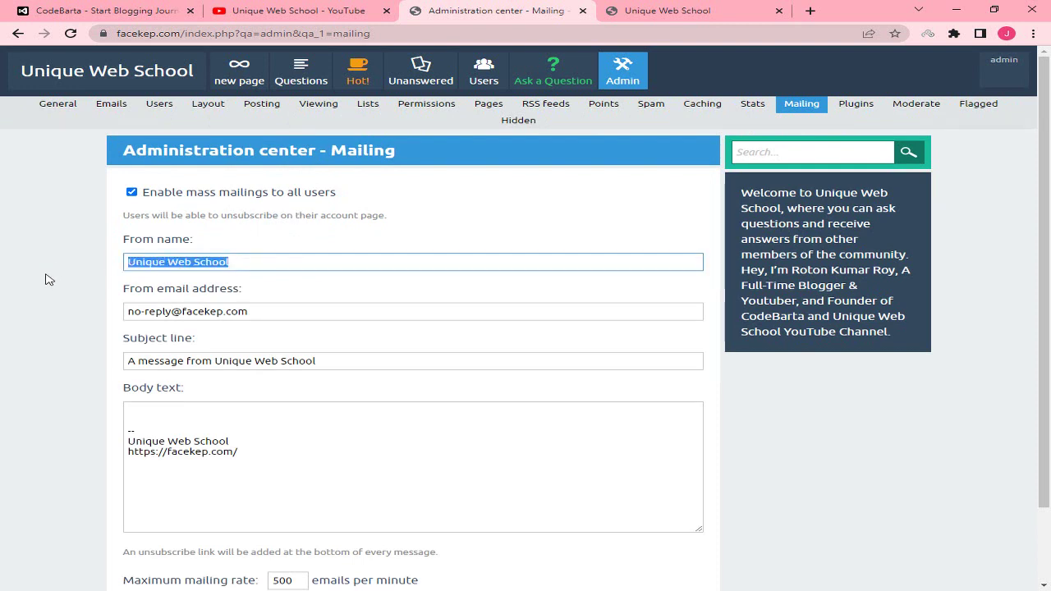
{"action": "triple_click", "coordinate": [139, 335]}
{"action": "left_click_drag", "start_coordinate": [338, 359], "coordinate": [127, 394]}
- Enter "trrrrrrrrrrrrrrrrr" above the signature in the mailing's body text and send a test message to the administrator
{"action": "left_click", "coordinate": [224, 444]}
{"action": "scroll", "coordinate": [258, 443], "scroll_direction": "down", "scroll_amount": 1}
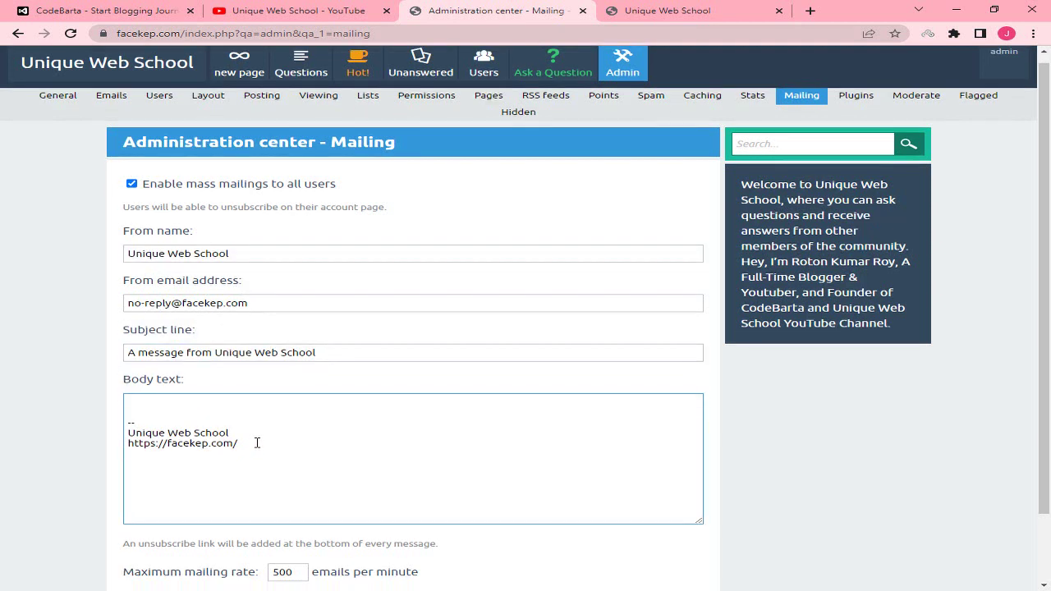
{"action": "scroll", "coordinate": [257, 443], "scroll_direction": "down", "scroll_amount": 1}
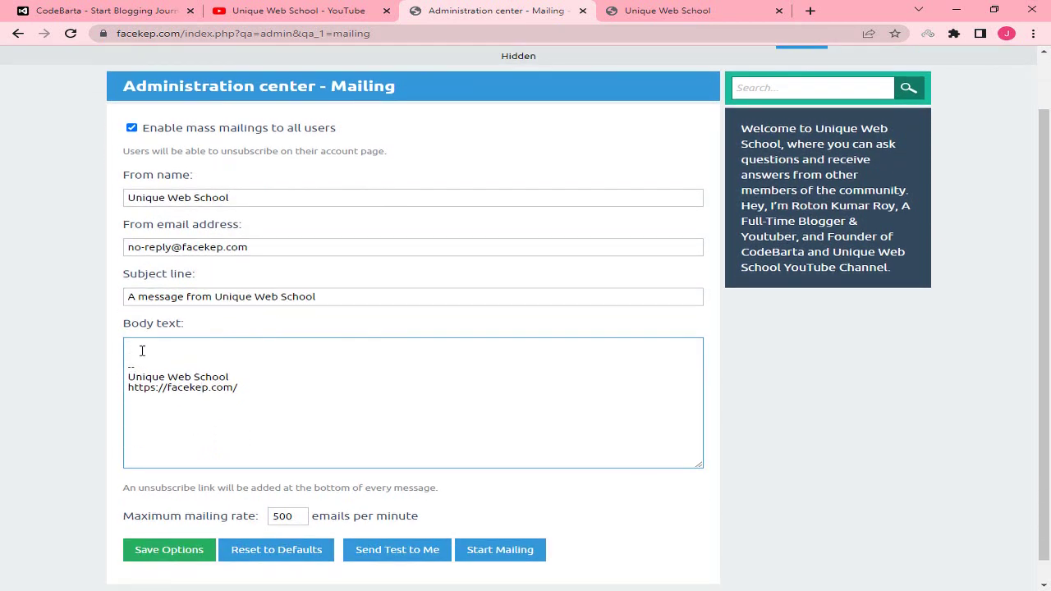
{"action": "type", "text": "trrrrrrrrrrrrrrrrr"}
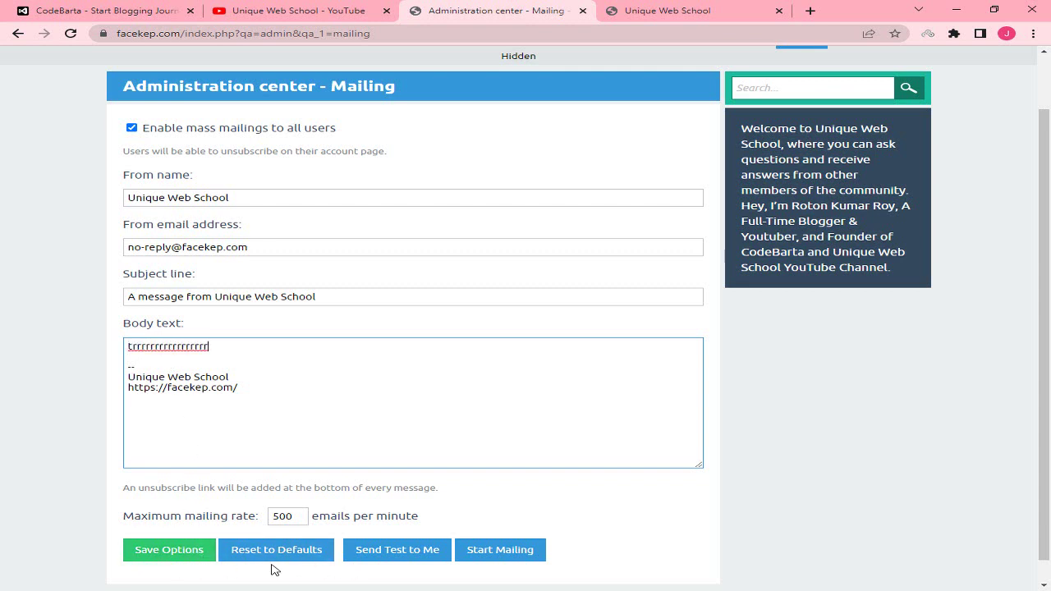
{"action": "left_click", "coordinate": [375, 561]}
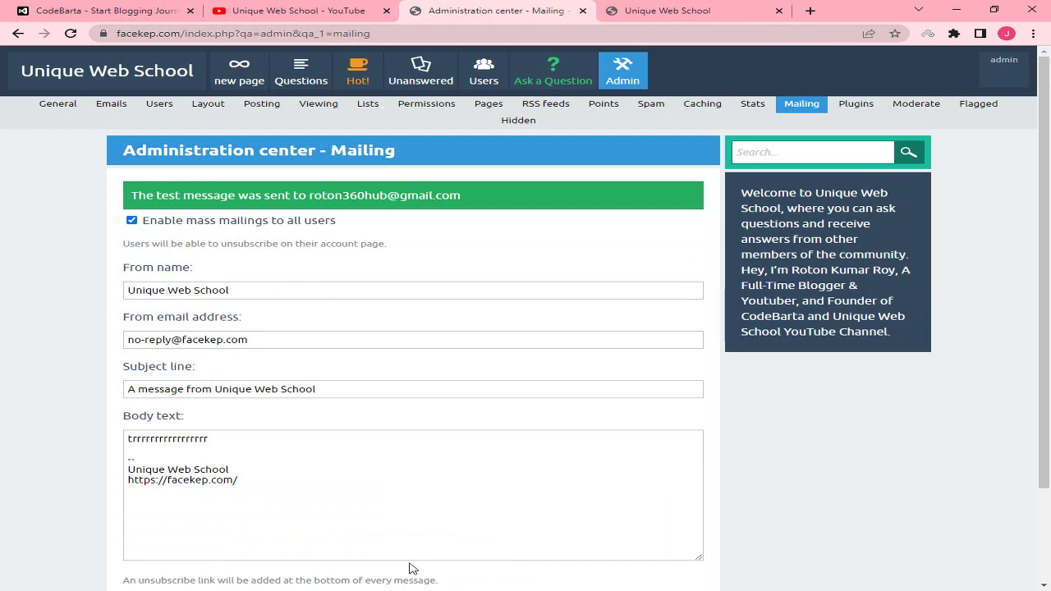
- Save the mailing options and start the mass mailing to all users
{"action": "scroll", "coordinate": [353, 432], "scroll_direction": "down", "scroll_amount": 2}
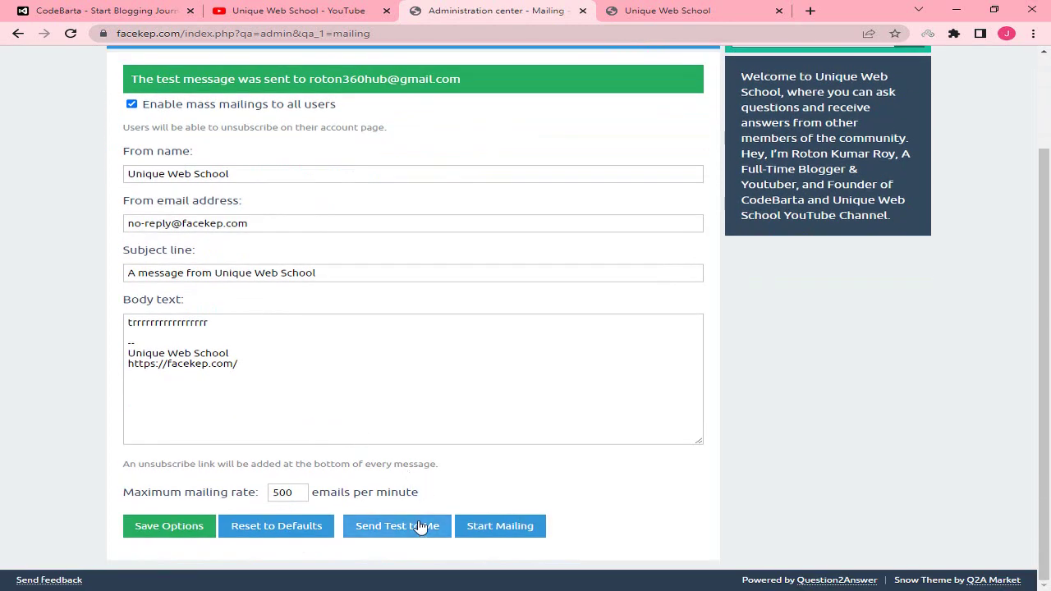
{"action": "left_click", "coordinate": [186, 527]}
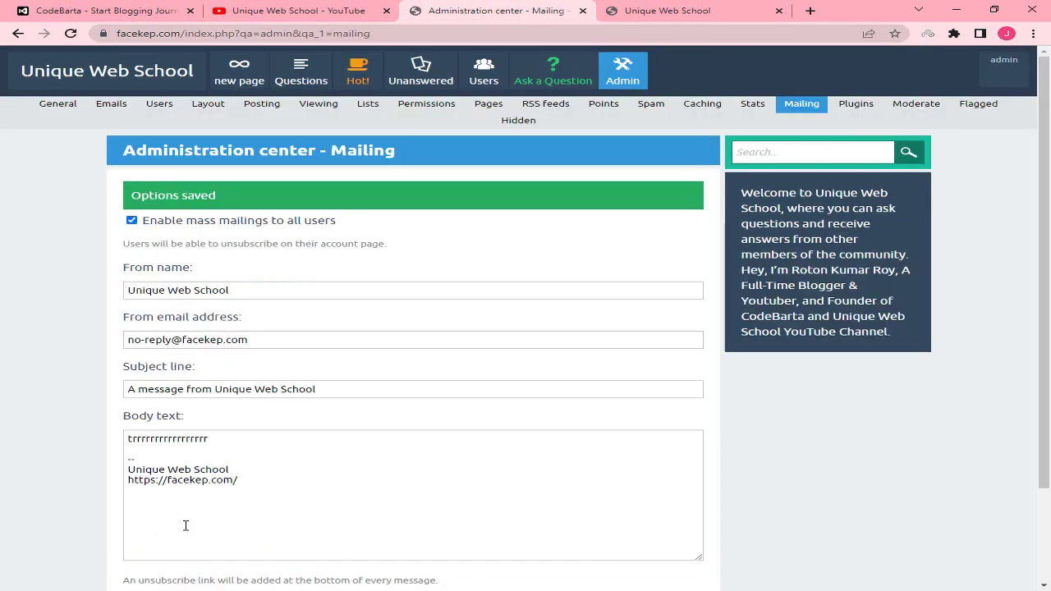
{"action": "scroll", "coordinate": [288, 321], "scroll_direction": "down", "scroll_amount": 2}
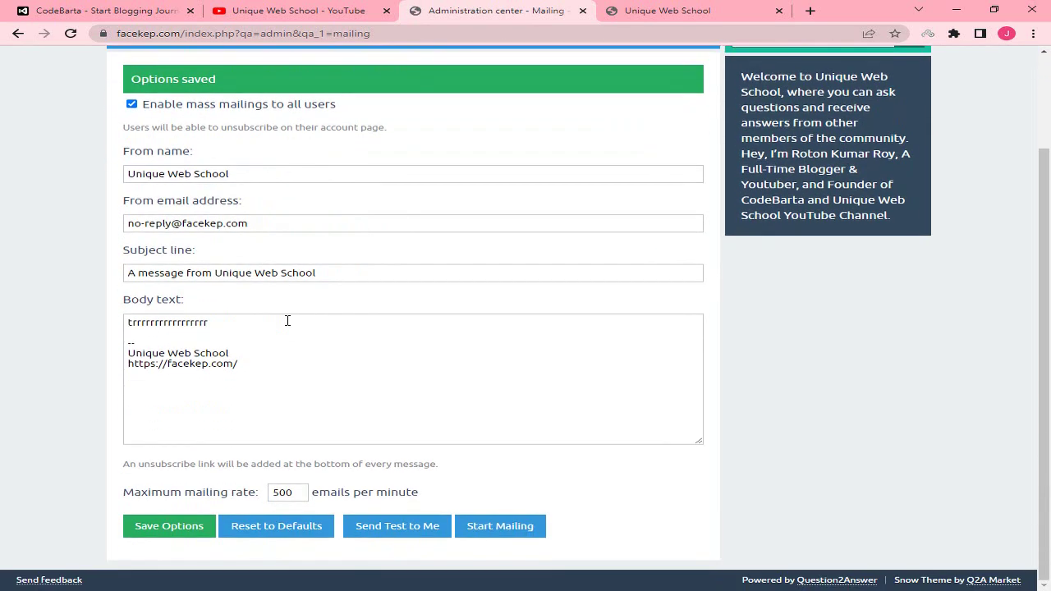
{"action": "left_click", "coordinate": [517, 530]}
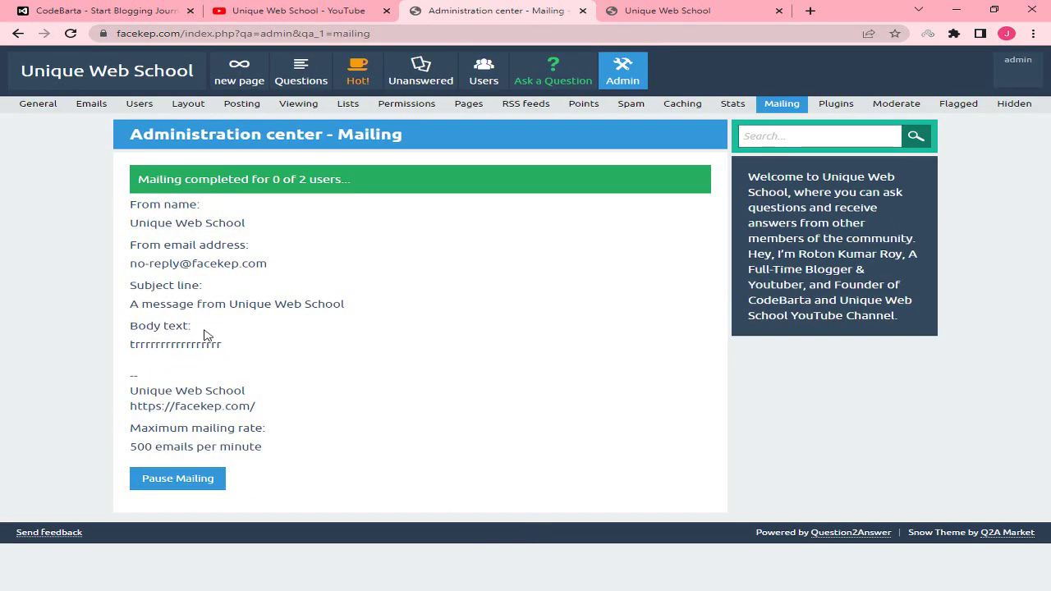
{"action": "left_click_drag", "start_coordinate": [181, 244], "coordinate": [313, 256]}
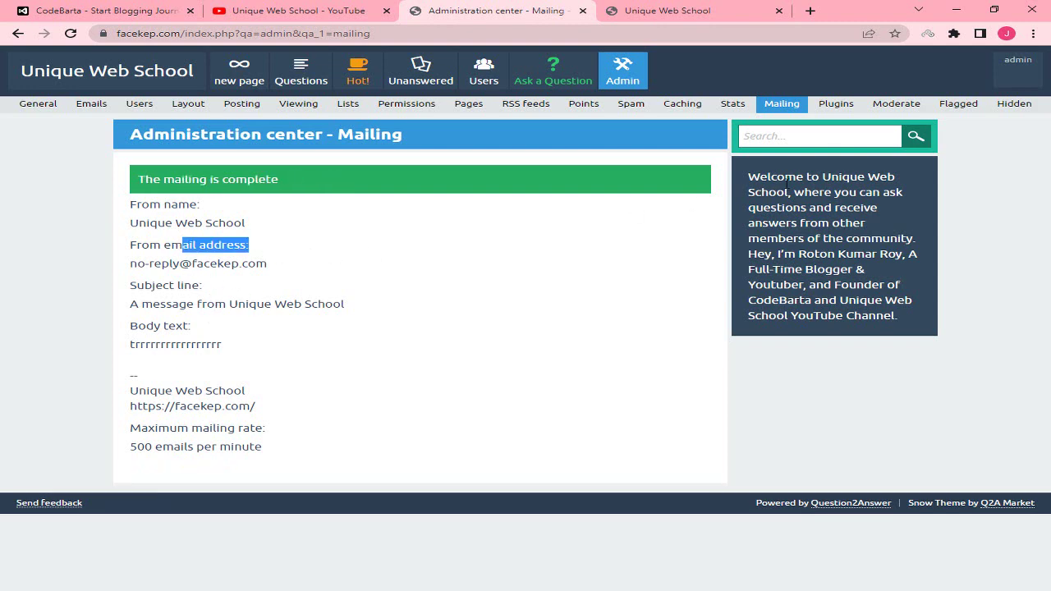
- Open the Plugins page and examine the Basic AdSense, Event Logger and Example Page plugins
{"action": "left_click", "coordinate": [850, 108]}
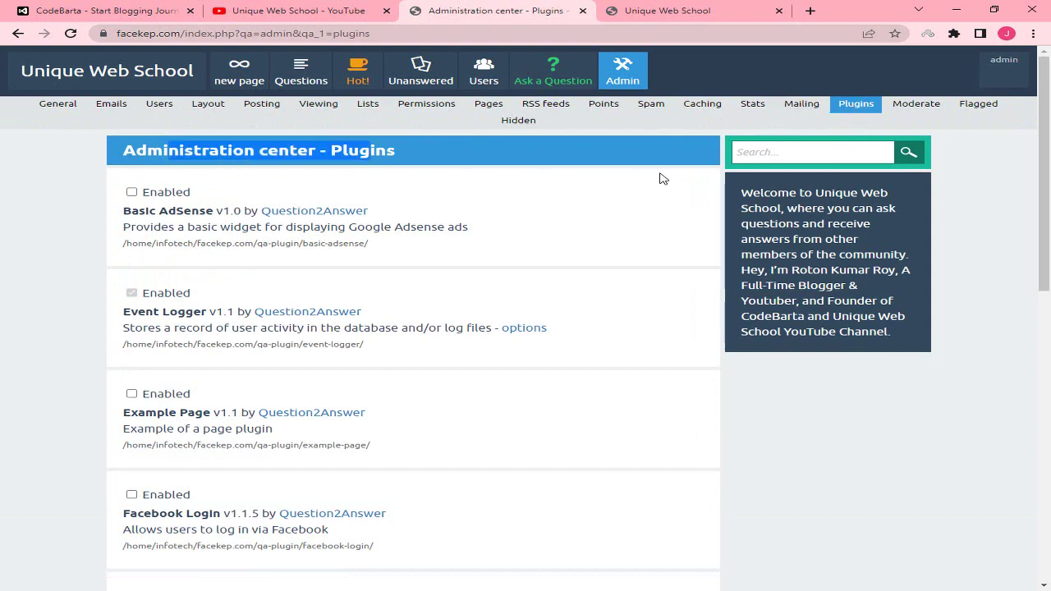
{"action": "left_click_drag", "start_coordinate": [132, 211], "coordinate": [161, 210]}
{"action": "triple_click", "coordinate": [156, 211]}
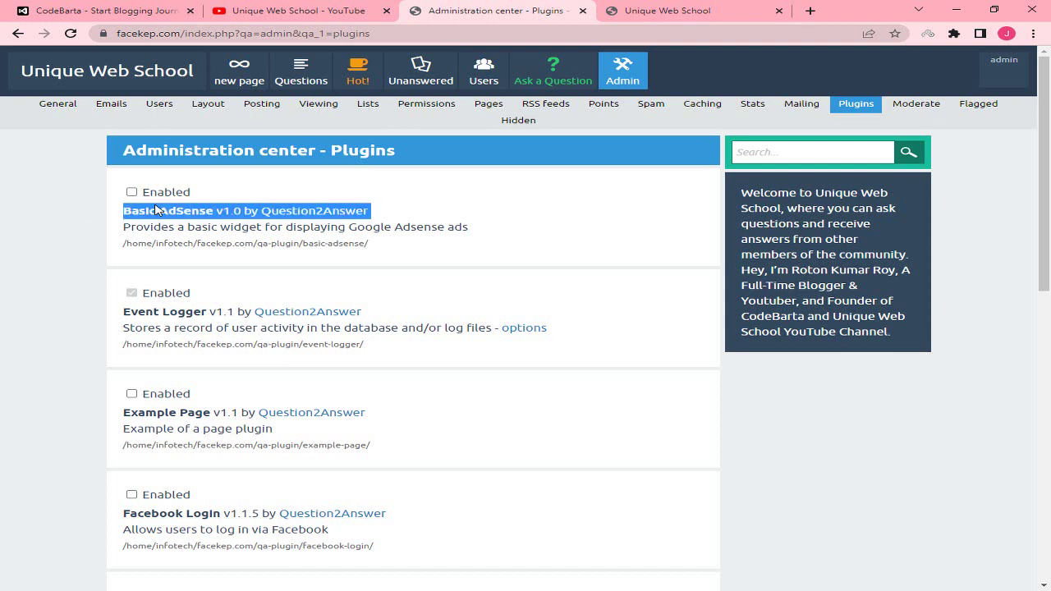
{"action": "left_click", "coordinate": [156, 210]}
{"action": "left_click", "coordinate": [132, 193]}
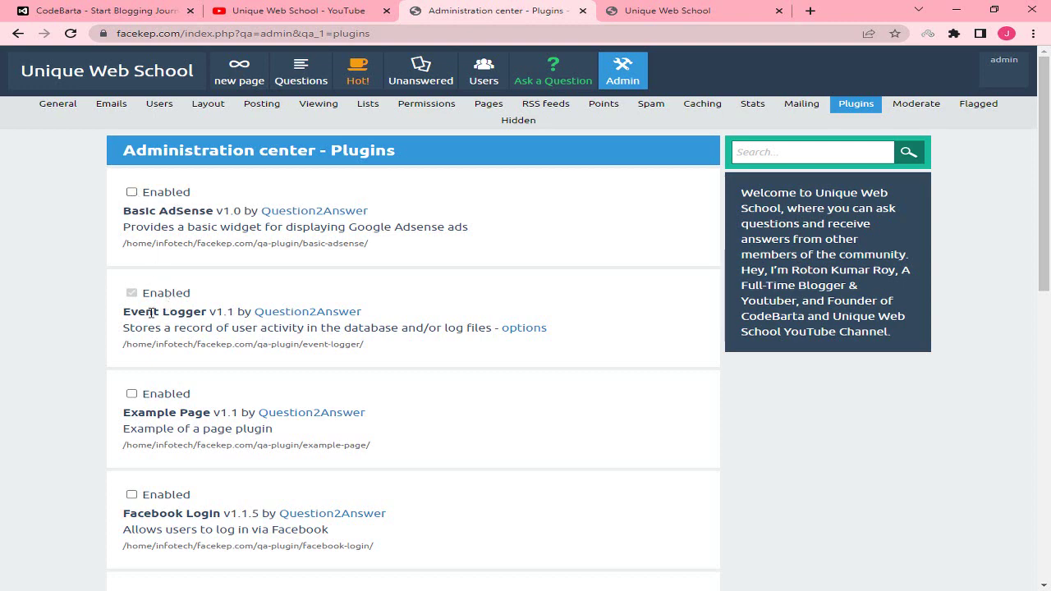
{"action": "left_click_drag", "start_coordinate": [146, 312], "coordinate": [156, 286]}
{"action": "scroll", "coordinate": [165, 304], "scroll_direction": "down", "scroll_amount": 2}
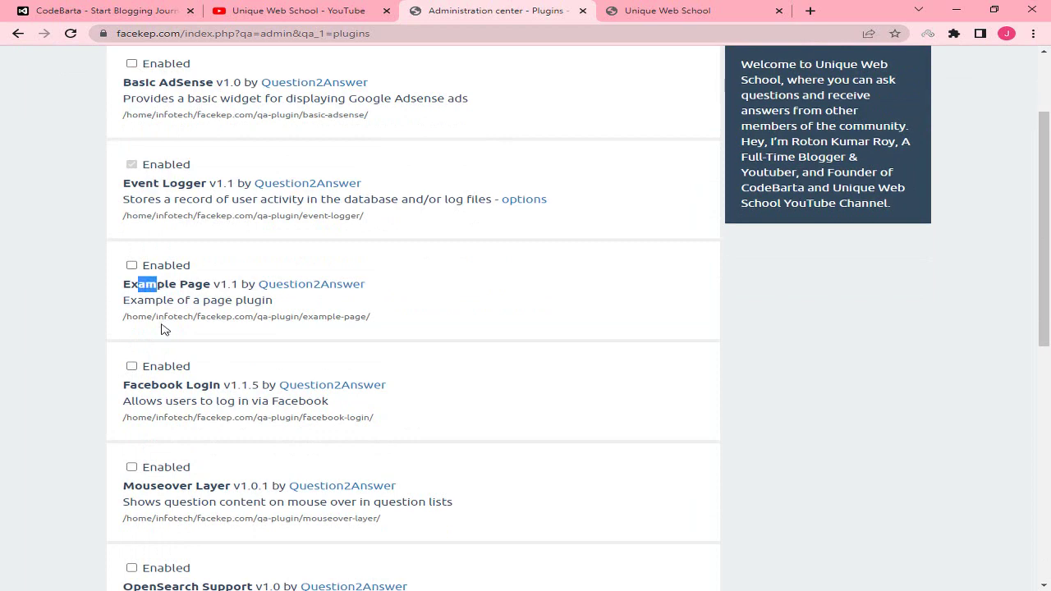
{"action": "scroll", "coordinate": [165, 337], "scroll_direction": "down", "scroll_amount": 2}
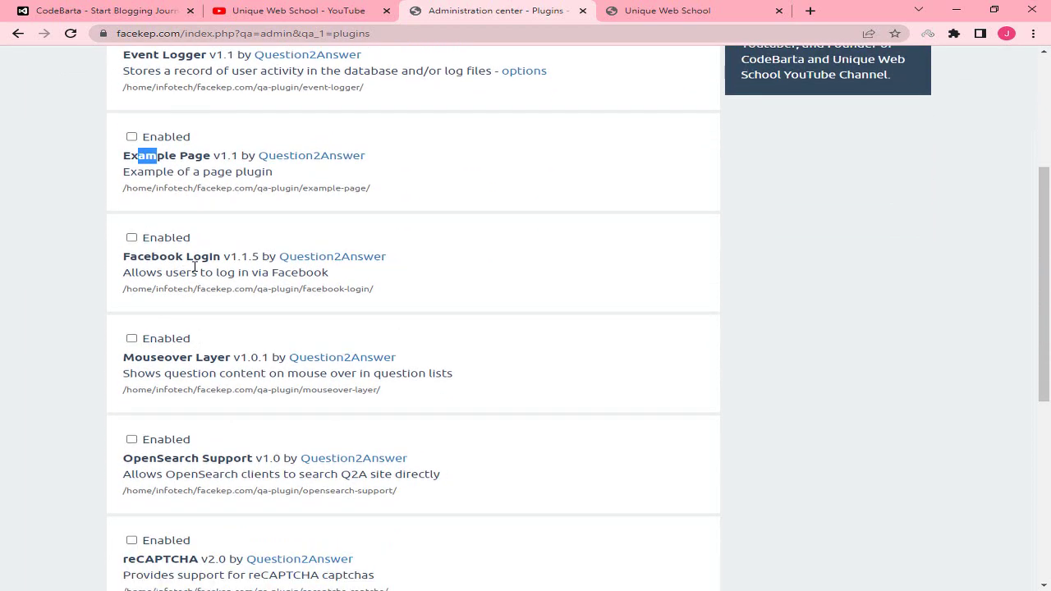
- Switch the Facebook Login plugin on and back off, and review the plugins down to Tag Cloud Widget
{"action": "left_click", "coordinate": [131, 238]}
{"action": "left_click", "coordinate": [131, 238]}
{"action": "scroll", "coordinate": [174, 341], "scroll_direction": "down", "scroll_amount": 2}
{"action": "scroll", "coordinate": [174, 341], "scroll_direction": "down", "scroll_amount": 3}
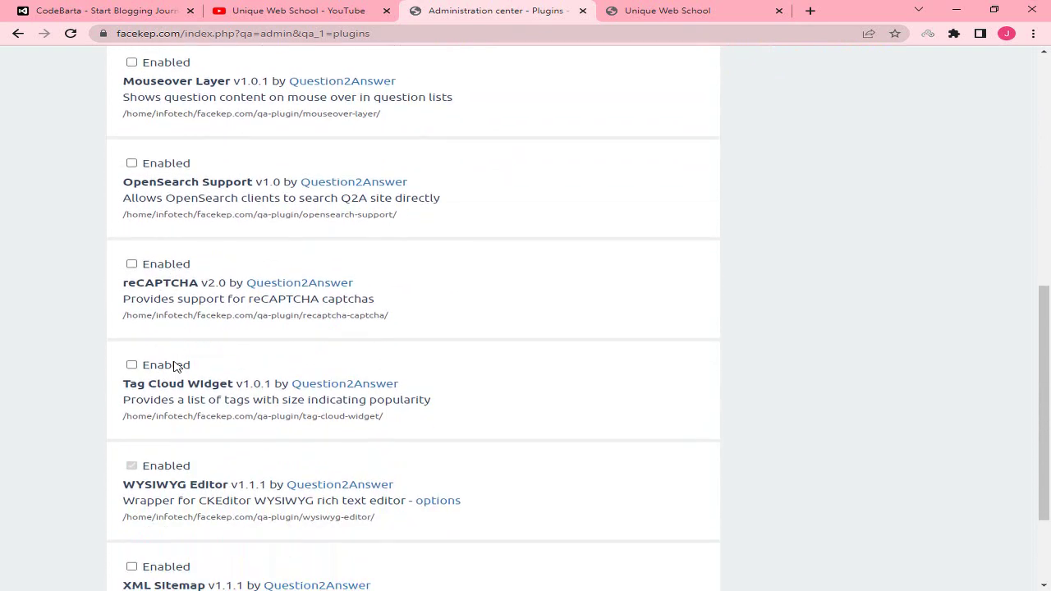
{"action": "left_click_drag", "start_coordinate": [135, 336], "coordinate": [216, 336]}
{"action": "left_click", "coordinate": [214, 337]}
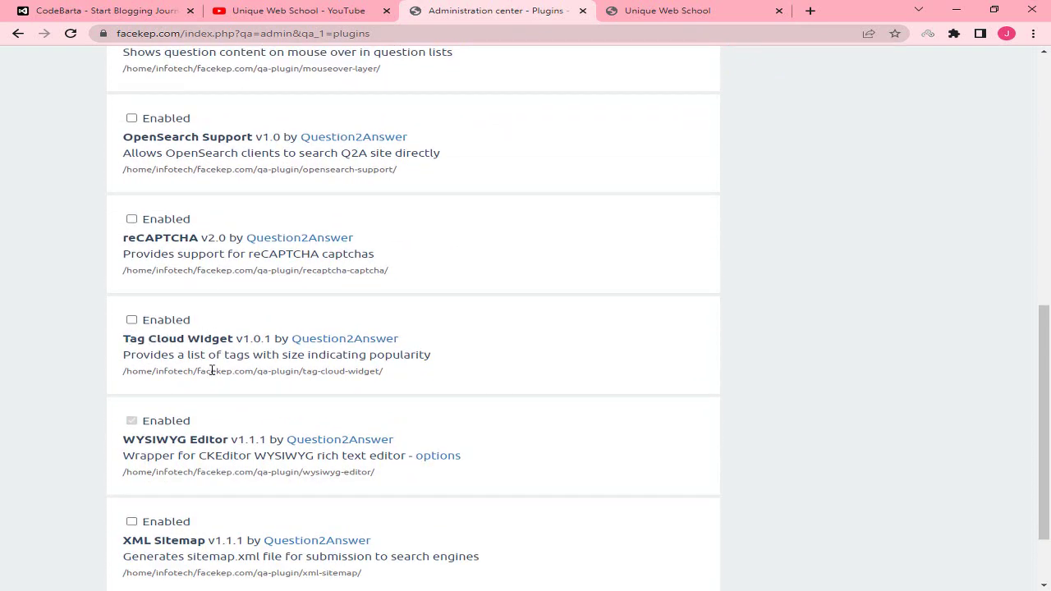
- Enable the XML Sitemap plugin, save the plugin options and check the updated plugin list
{"action": "scroll", "coordinate": [205, 374], "scroll_direction": "down", "scroll_amount": 1}
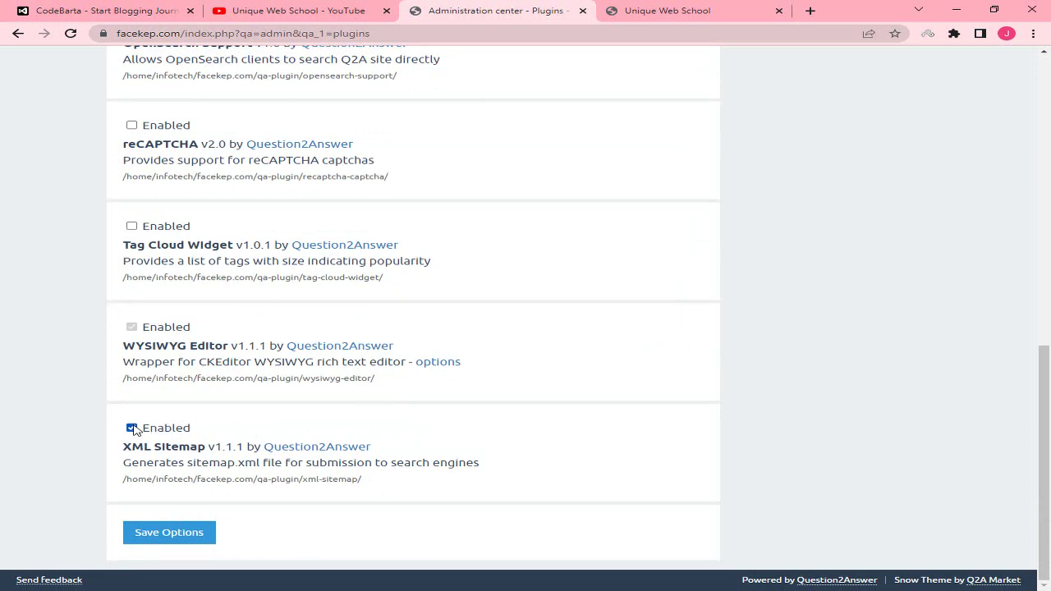
{"action": "left_click", "coordinate": [171, 536]}
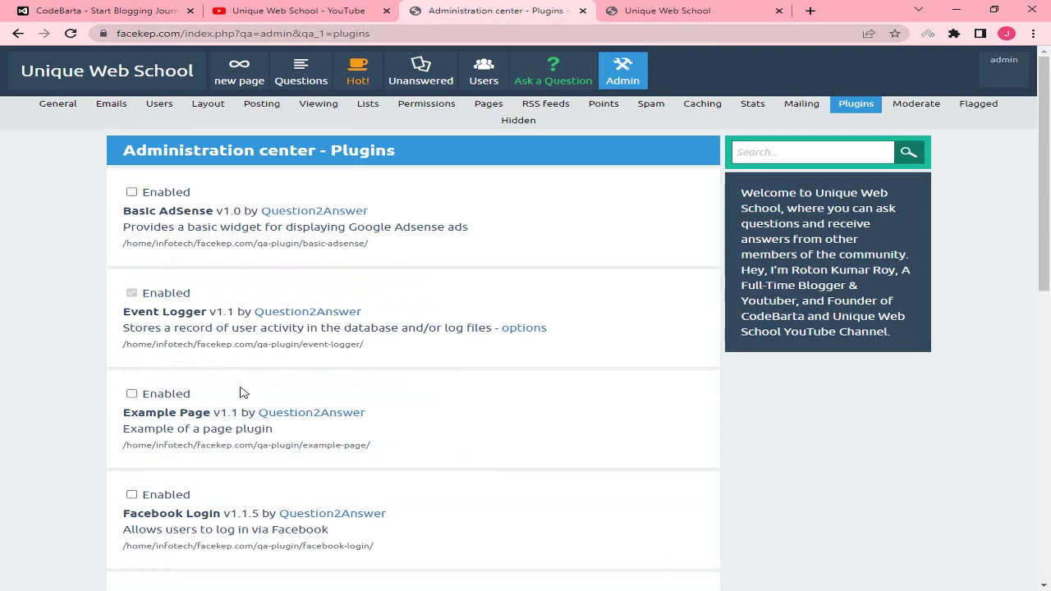
{"action": "scroll", "coordinate": [354, 303], "scroll_direction": "down", "scroll_amount": 15}
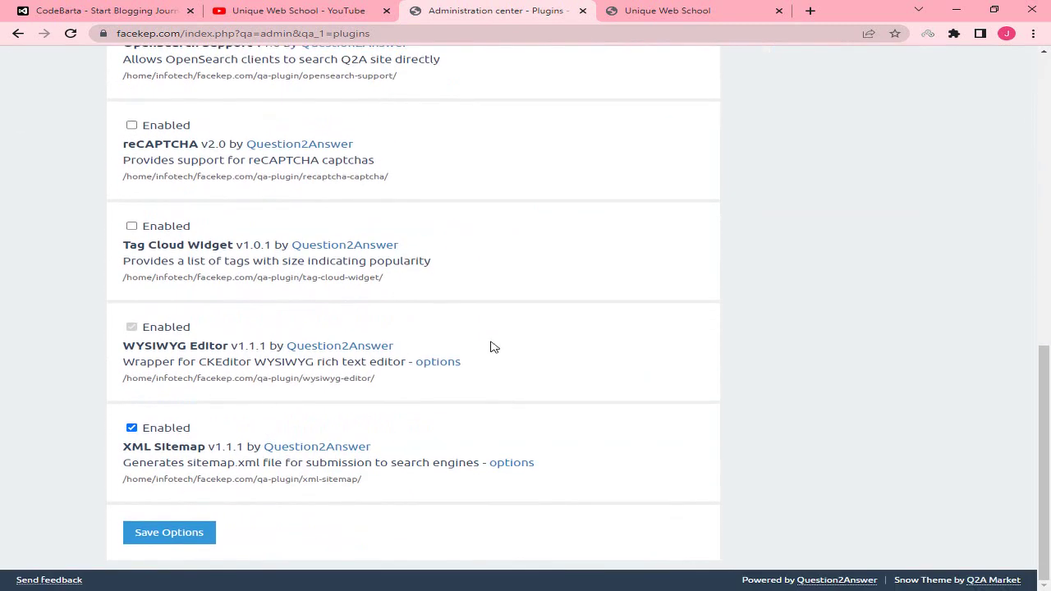
{"action": "scroll", "coordinate": [491, 285], "scroll_direction": "up", "scroll_amount": 3}
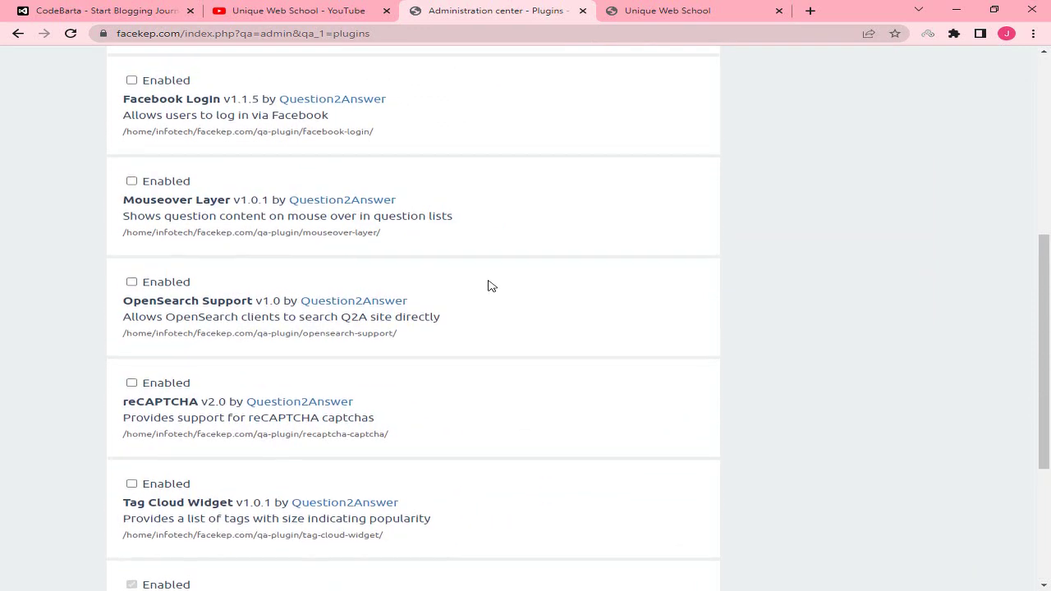
{"action": "scroll", "coordinate": [490, 285], "scroll_direction": "up", "scroll_amount": 5}
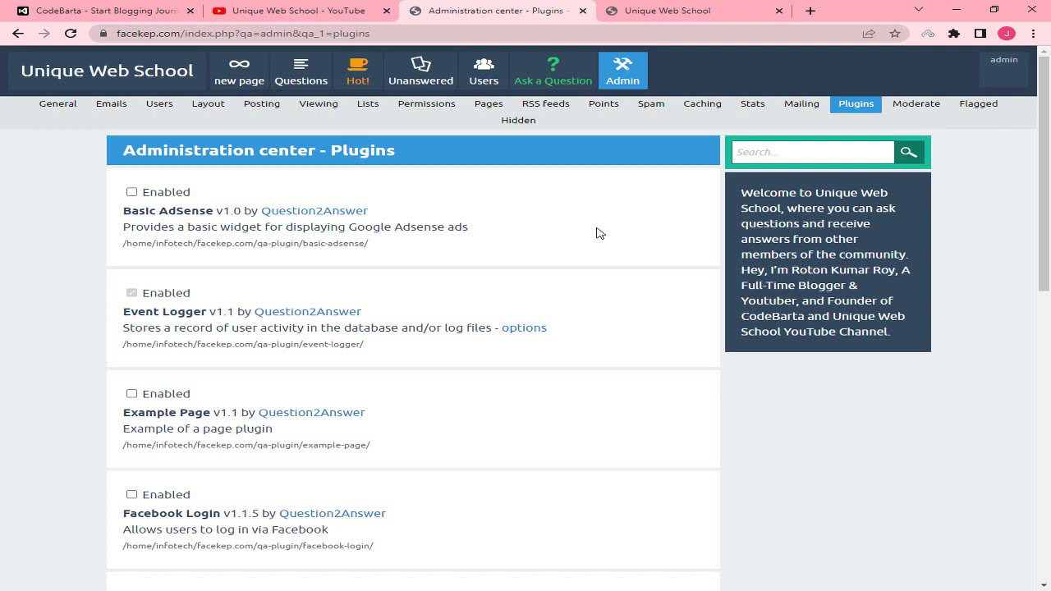
- Open the Moderate page and check whether any content is waiting for approval
{"action": "left_click", "coordinate": [917, 104]}
{"action": "left_click_drag", "start_coordinate": [129, 137], "coordinate": [347, 150]}
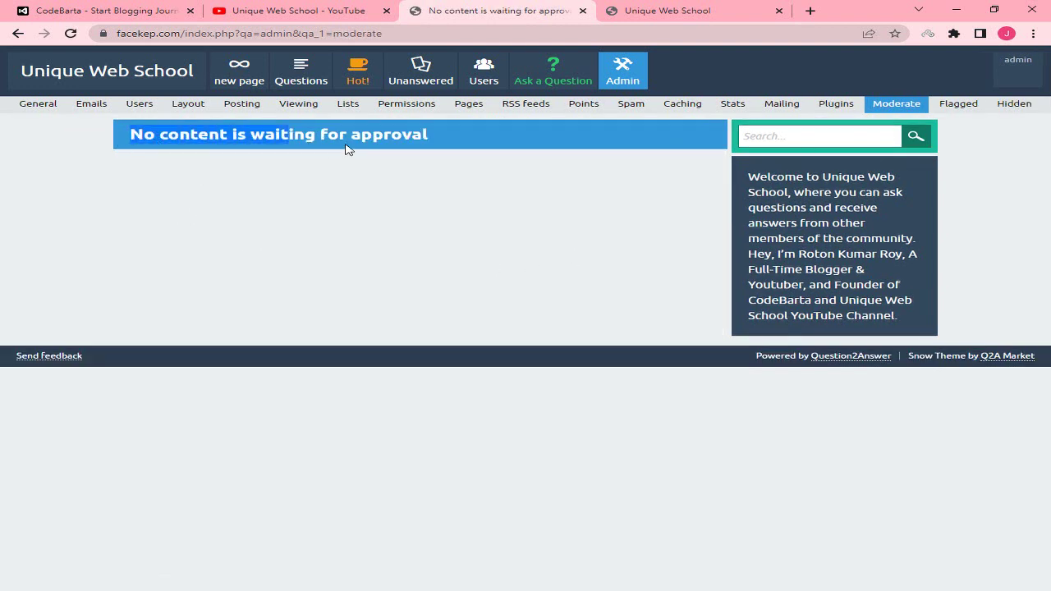
{"action": "left_click", "coordinate": [349, 150]}
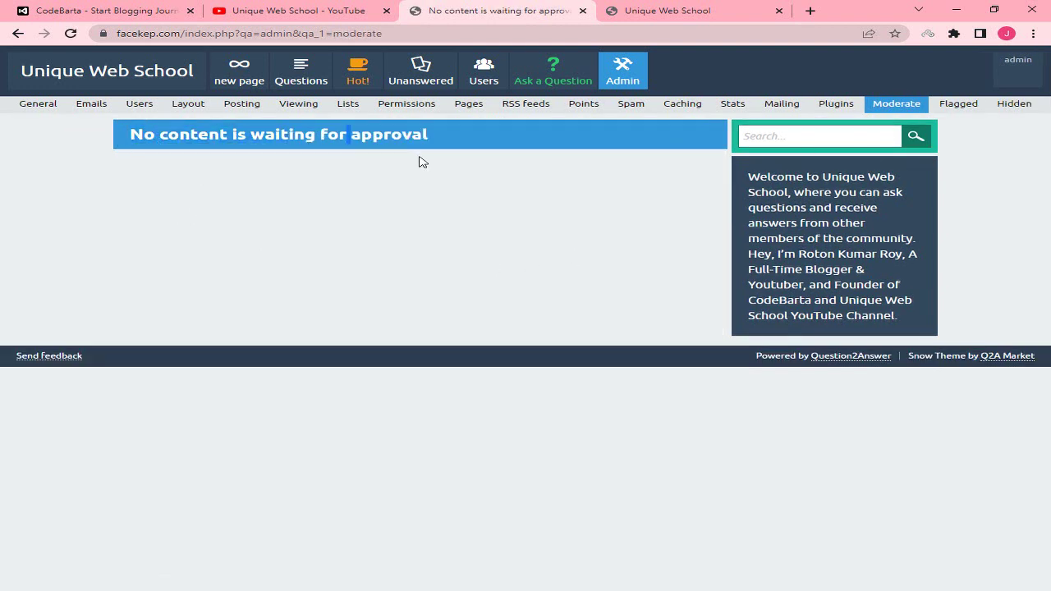
{"action": "left_click_drag", "start_coordinate": [161, 135], "coordinate": [246, 140]}
{"action": "left_click", "coordinate": [316, 152]}
{"action": "left_click_drag", "start_coordinate": [209, 136], "coordinate": [289, 139]}
{"action": "left_click", "coordinate": [329, 170]}
- Check the Flagged and Hidden pages for flagged or hidden content
{"action": "left_click", "coordinate": [959, 108]}
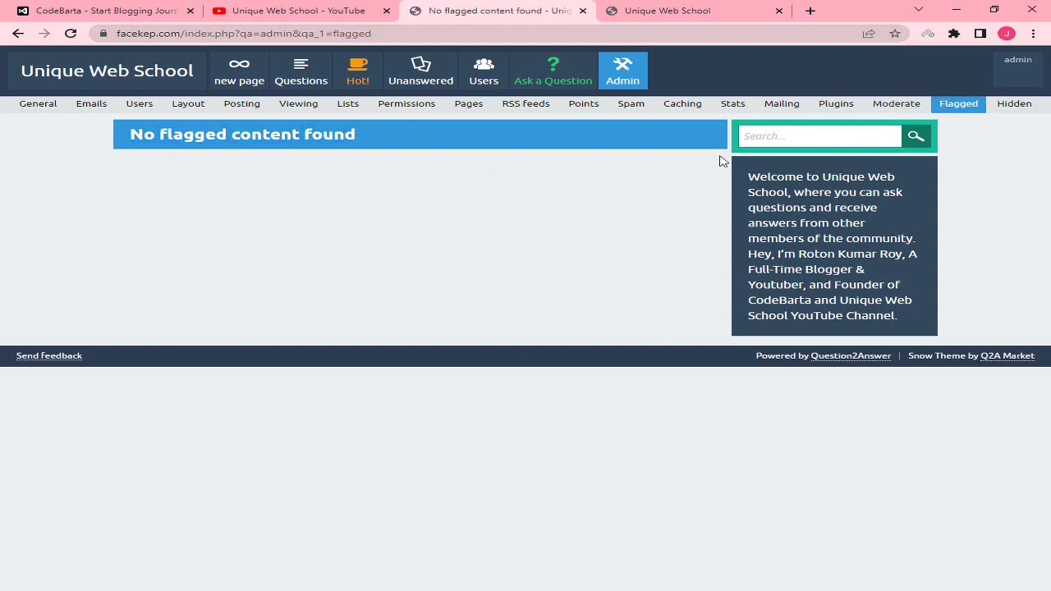
{"action": "left_click", "coordinate": [1015, 105]}
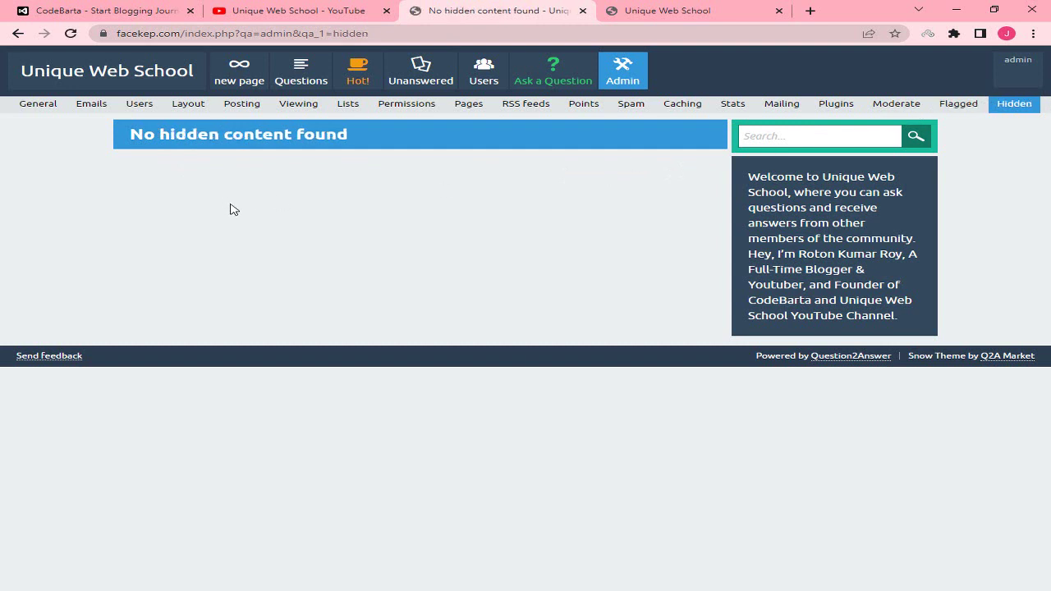
{"action": "left_click_drag", "start_coordinate": [342, 138], "coordinate": [126, 142]}
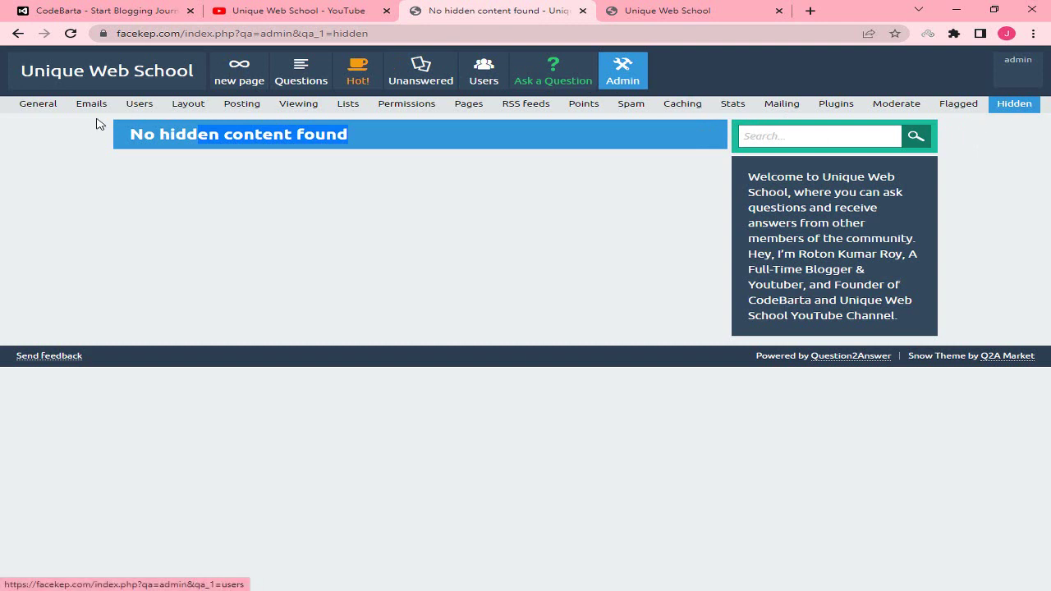
{"action": "left_click", "coordinate": [763, 138]}
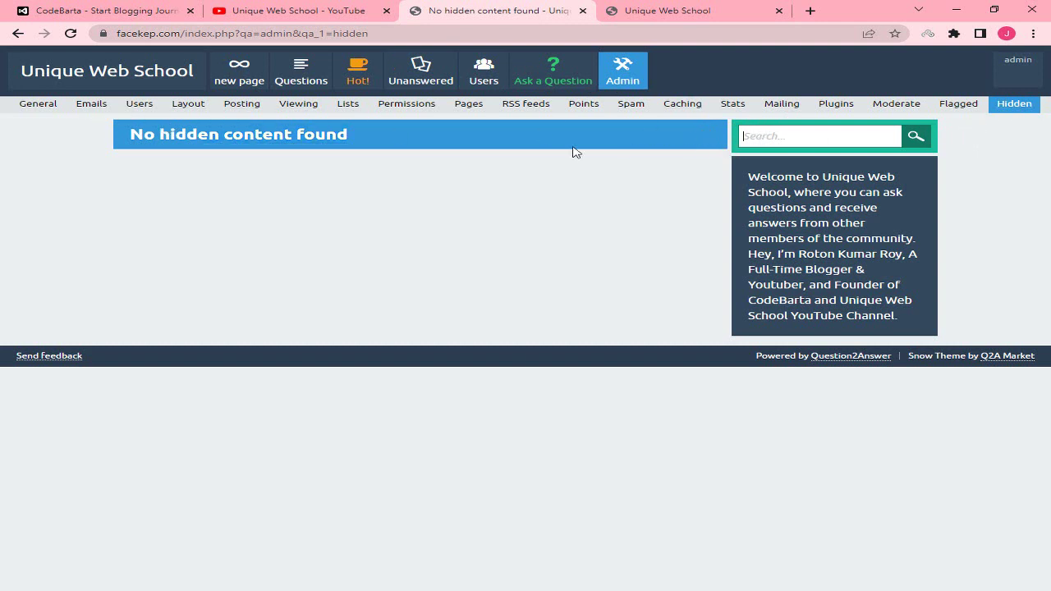
- View the site's home page with its recent questions and answers, and switch to the Unique Web School YouTube channel
{"action": "left_click", "coordinate": [153, 89]}
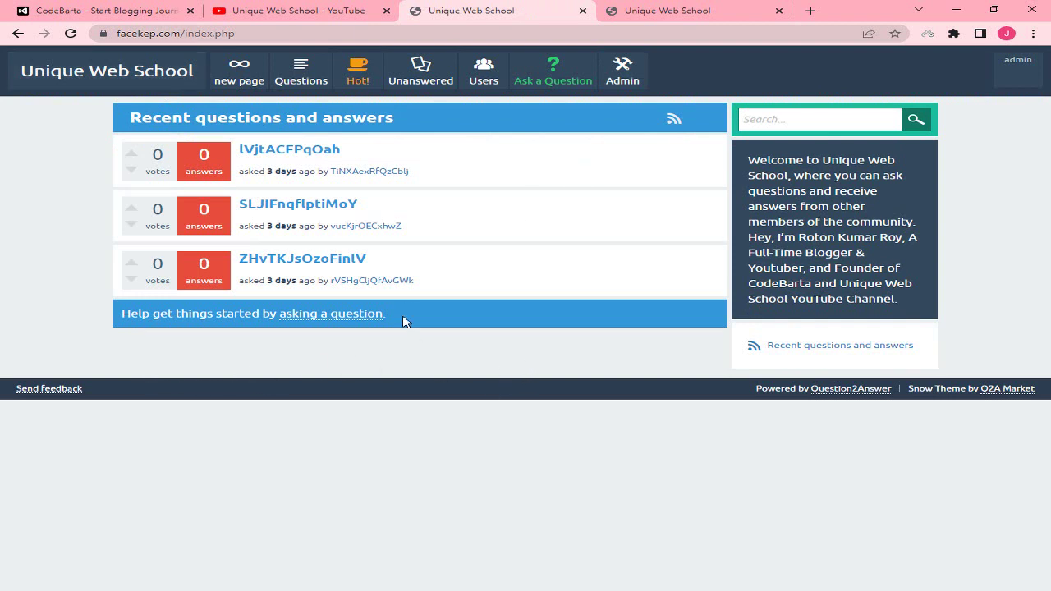
{"action": "left_click", "coordinate": [252, 6]}
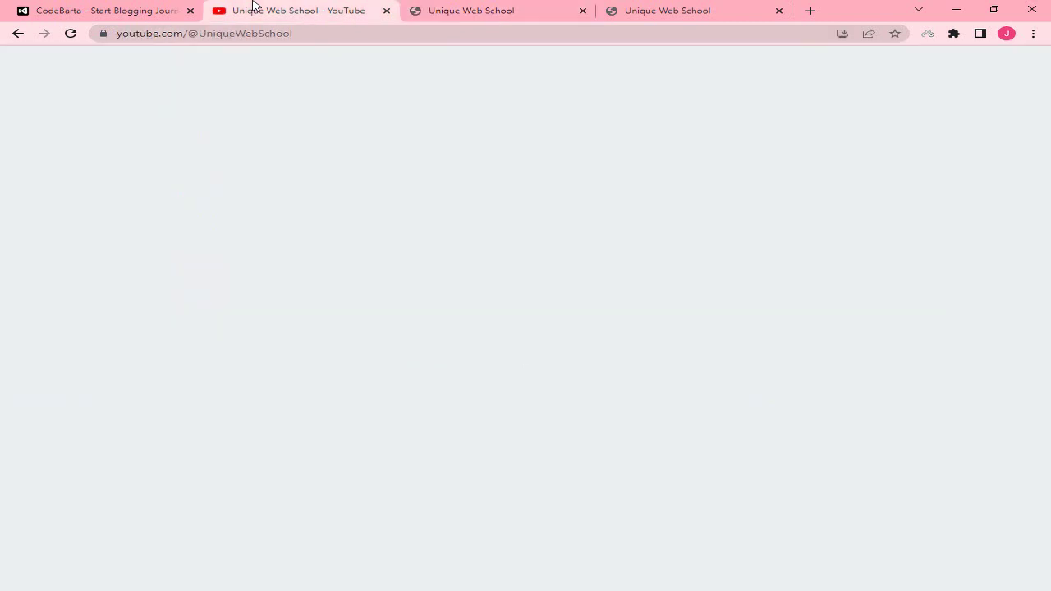
{"action": "left_click_drag", "start_coordinate": [207, 236], "coordinate": [370, 236]}
{"action": "left_click", "coordinate": [433, 245]}
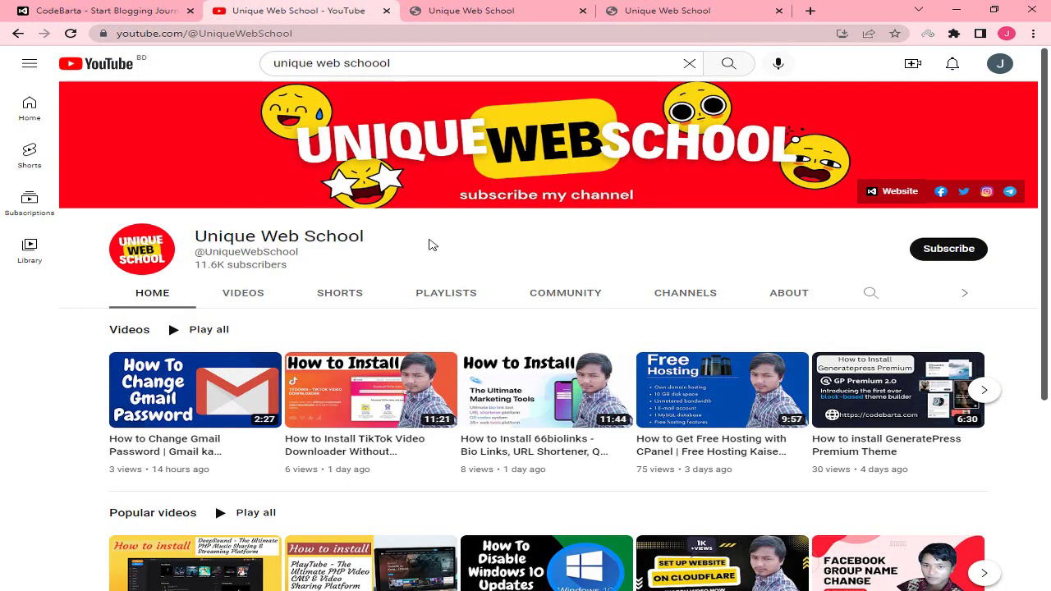